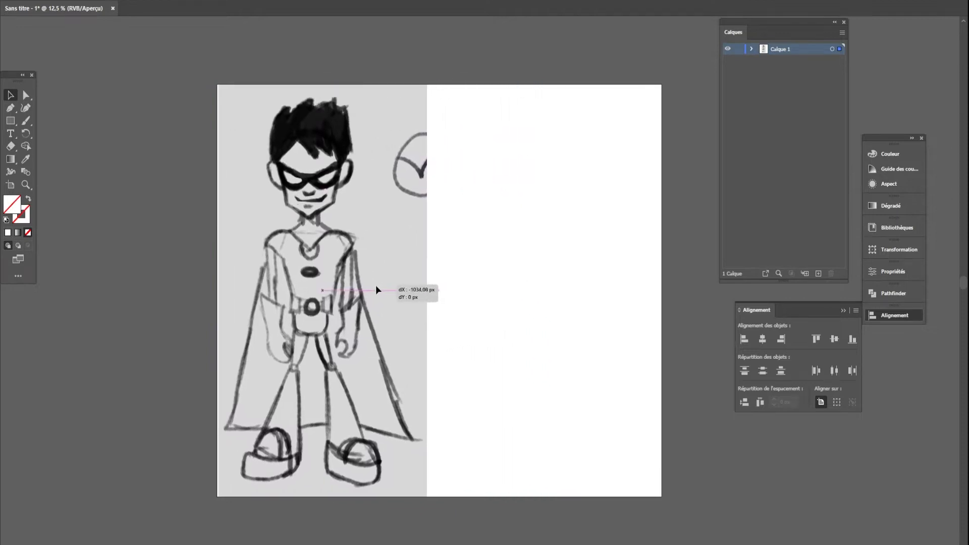
Step: Create a new layer named torse above the sketch layer Calque 1 and lock Calque 1
click(524, 304)
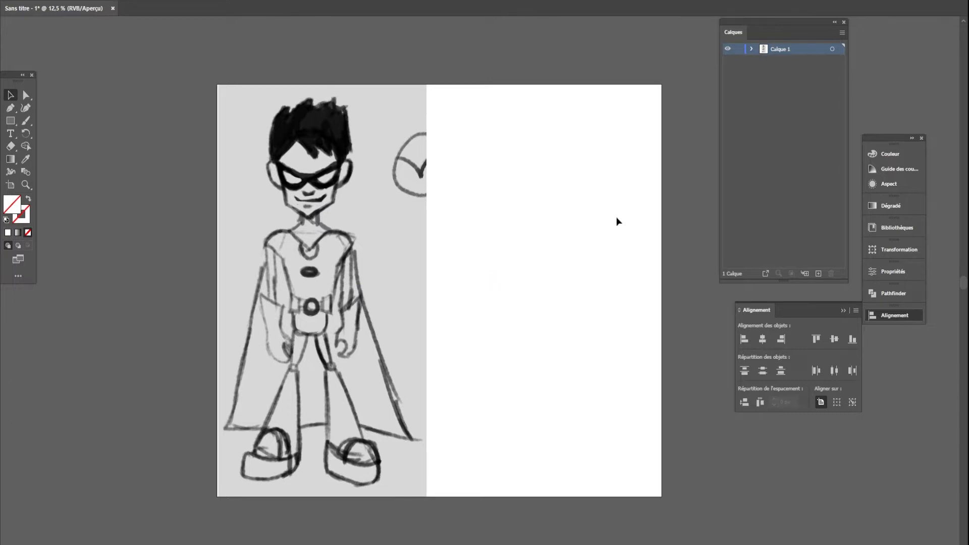
click(818, 274)
double_click(782, 48)
text(c)
Step: Choose the Pen tool with no fill and a black (000000) stroke
click(10, 107)
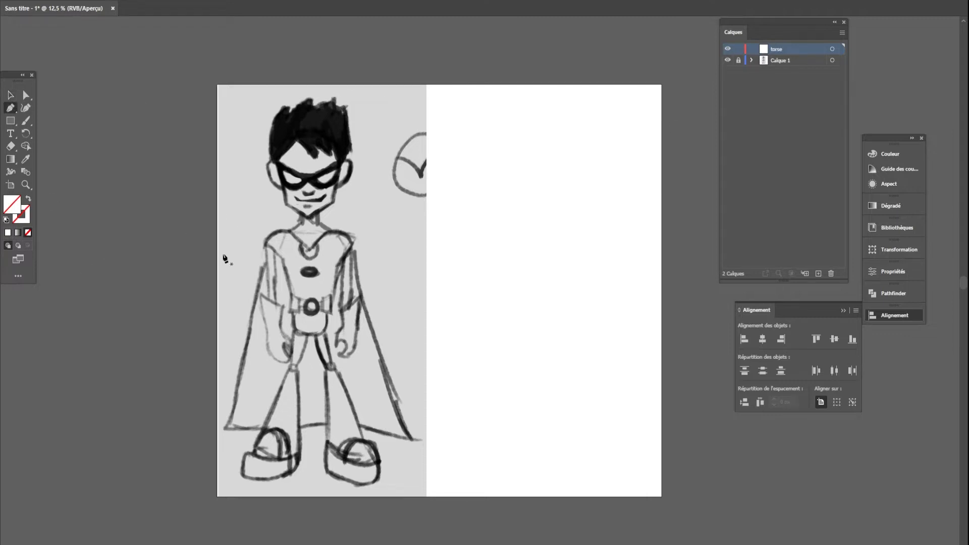
double_click(13, 204)
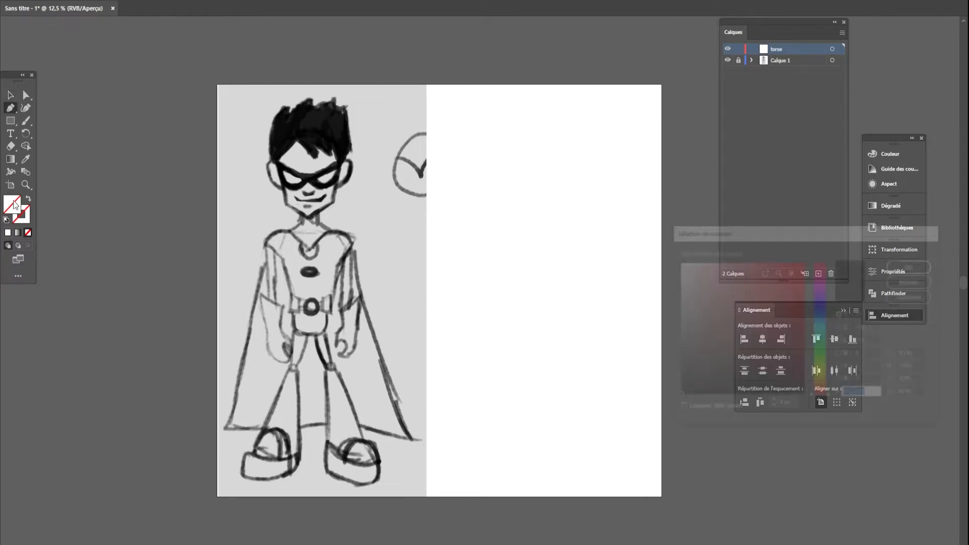
click(912, 265)
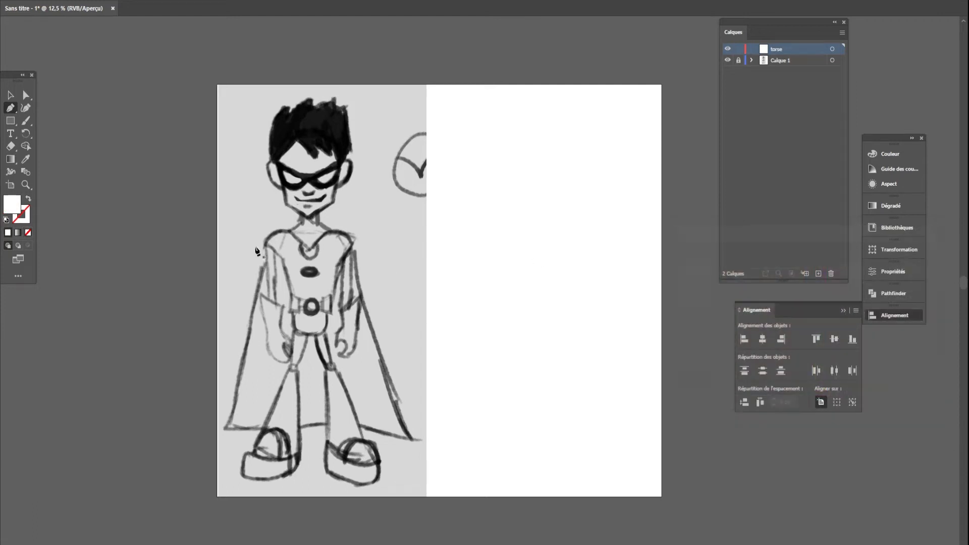
click(28, 218)
double_click(28, 218)
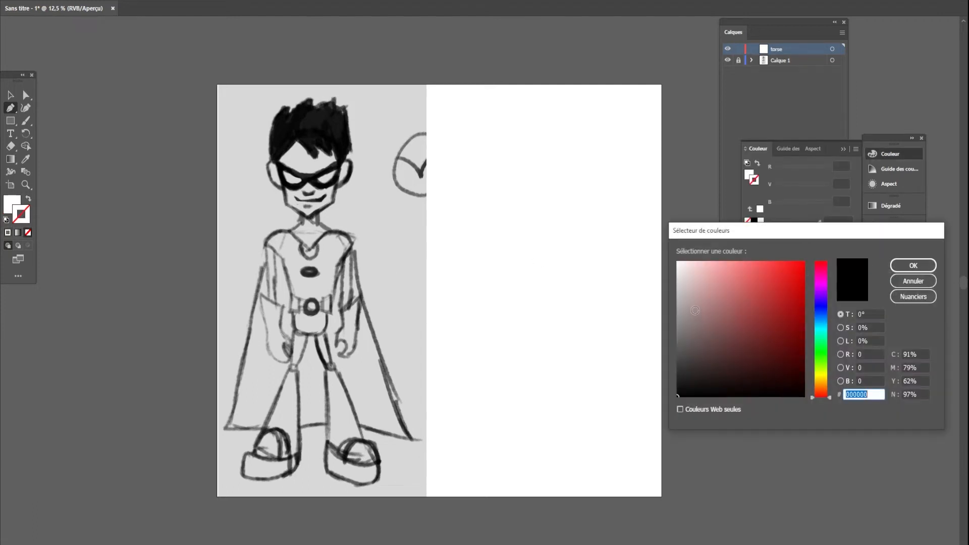
click(908, 264)
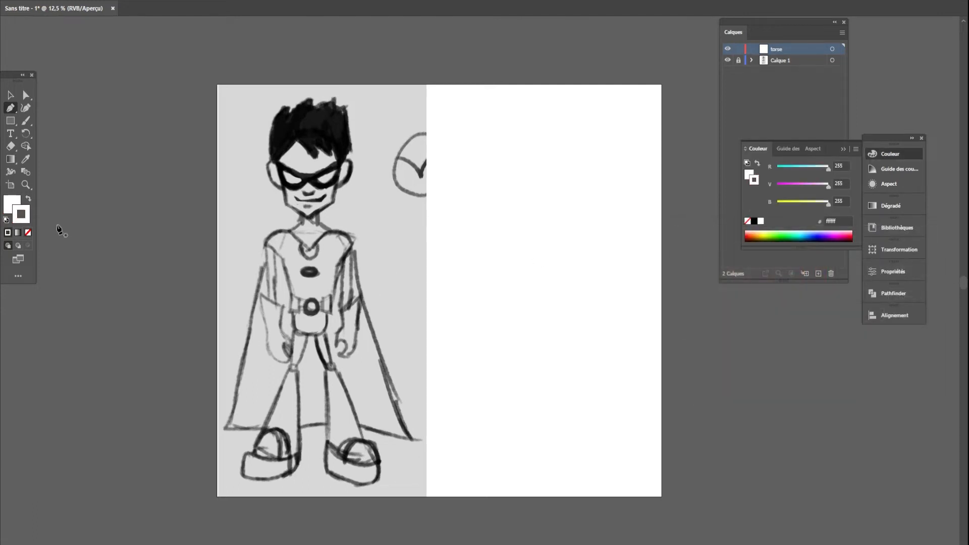
double_click(20, 215)
drag(709, 372, 674, 408)
click(900, 268)
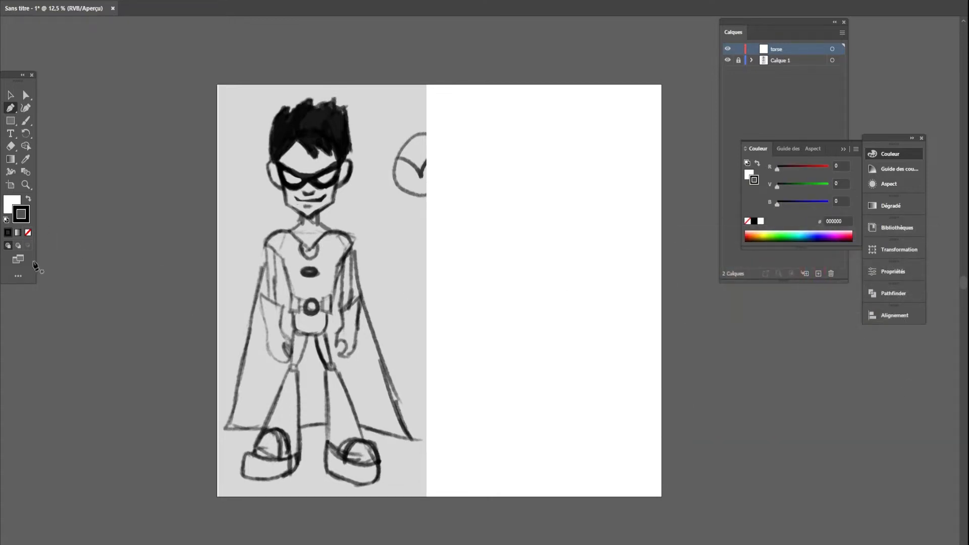
click(12, 203)
click(28, 232)
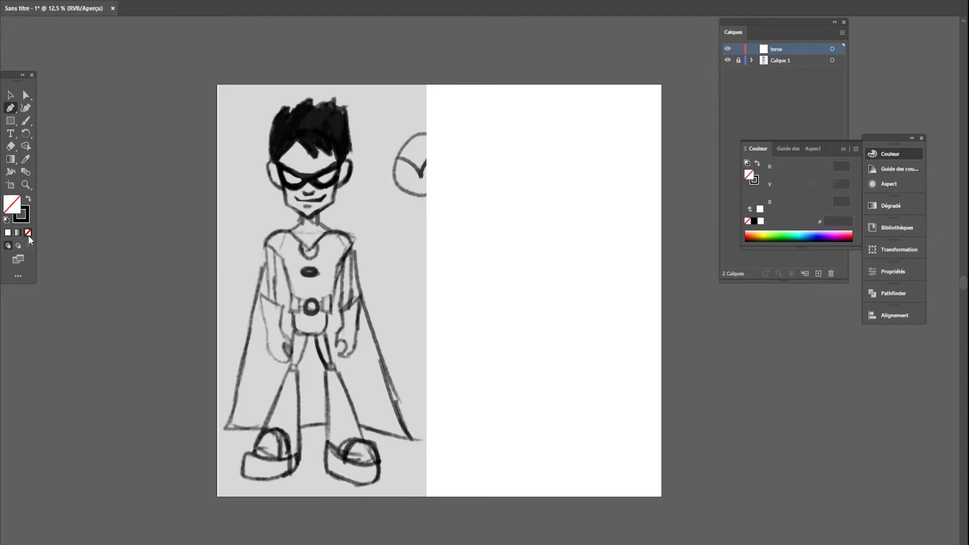
click(28, 215)
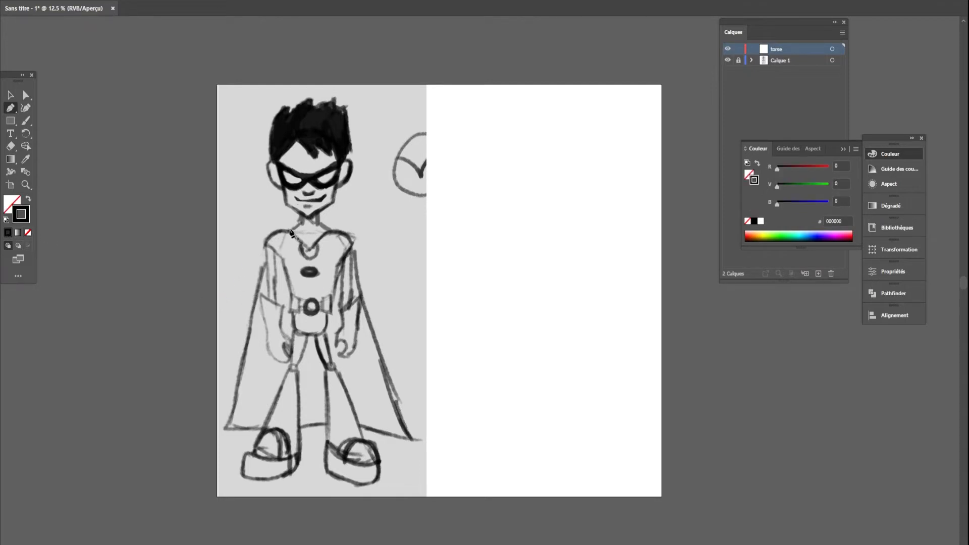
Step: Trace the left half of the sketched torso with straight Pen segments, from the shoulder down to the belt and up the centre line
click(273, 230)
click(265, 245)
click(282, 259)
click(292, 294)
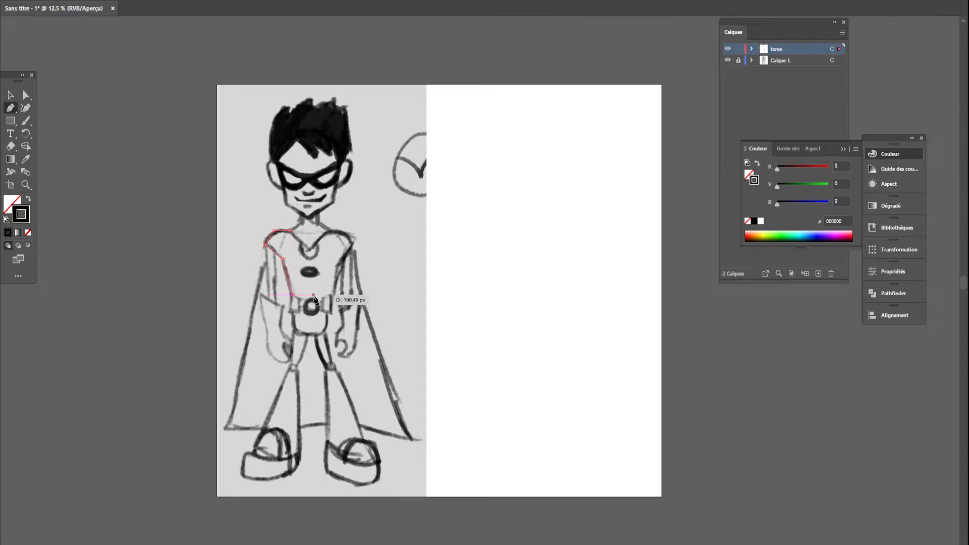
click(311, 293)
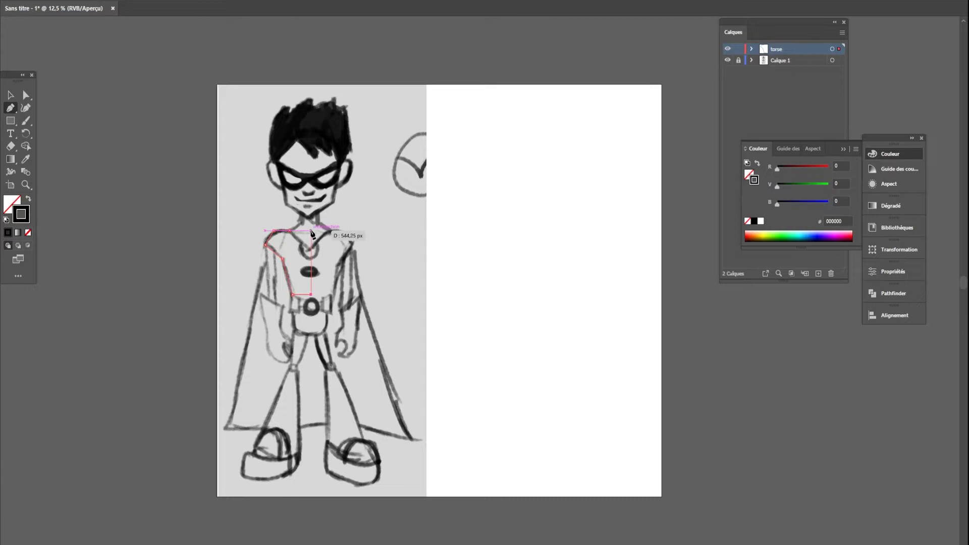
click(311, 231)
Step: Select the half-torso outline and set its stroke weight to 5 pt
click(25, 95)
scroll(238, 280, up, 1)
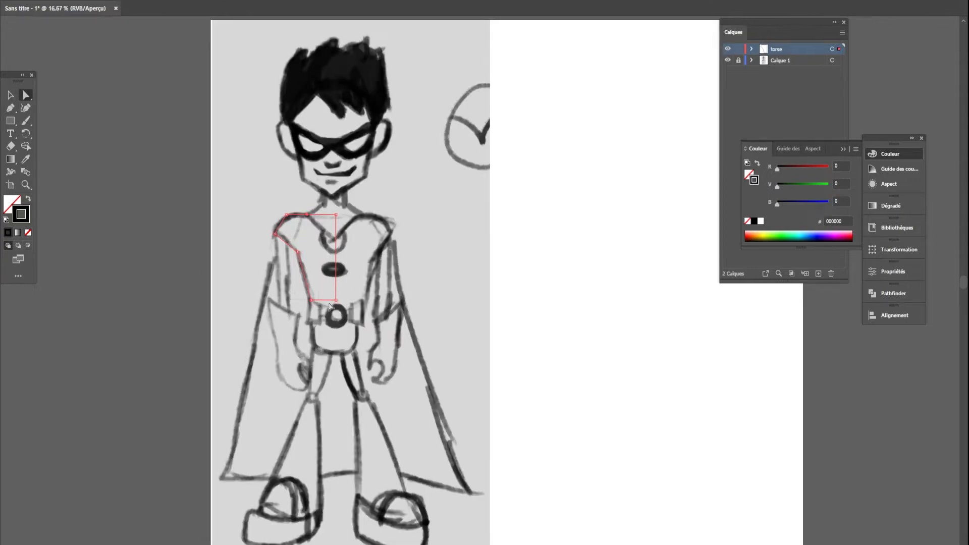
drag(336, 300, 337, 317)
scroll(229, 257, up, 1)
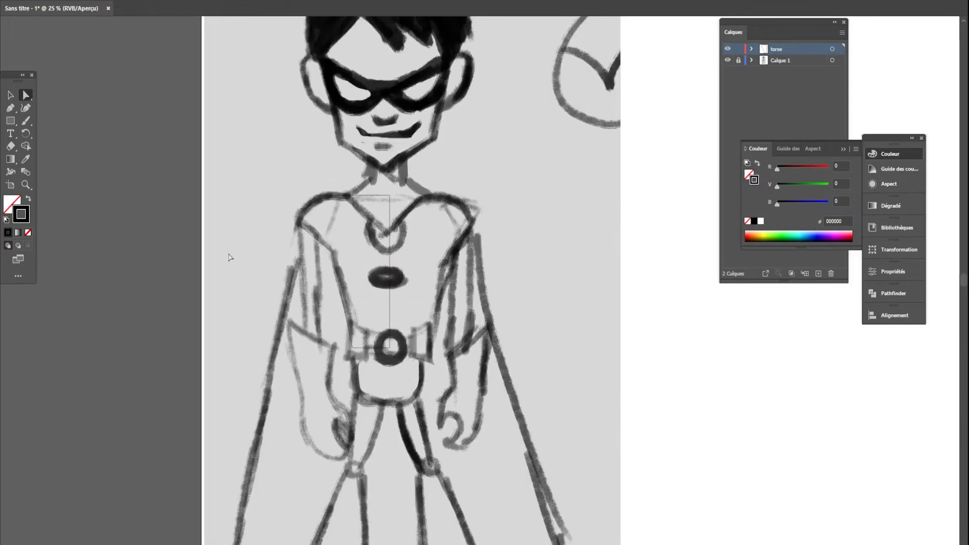
click(373, 195)
click(893, 271)
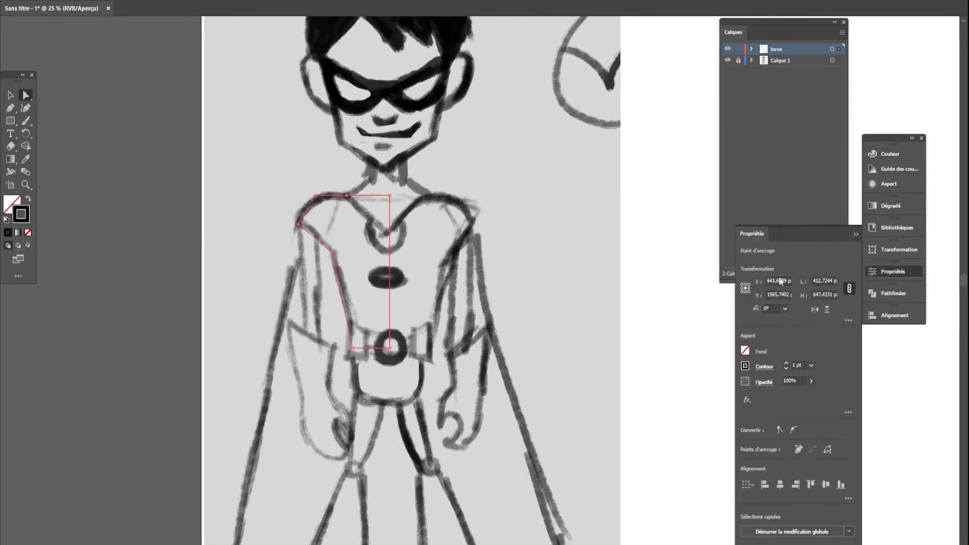
click(785, 362)
click(615, 317)
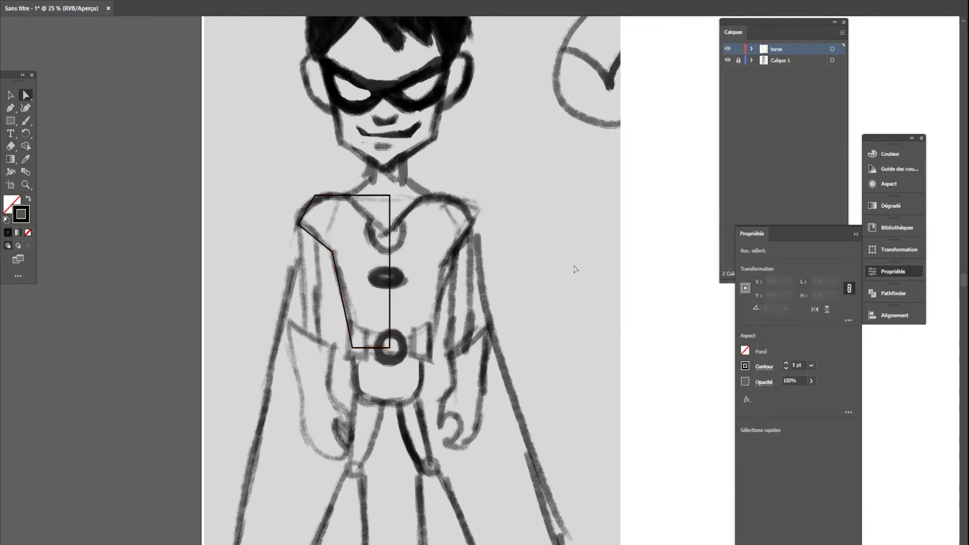
Step: Curve the outline's shoulder and side segments with the Anchor Point tool to follow the sketch
click(389, 220)
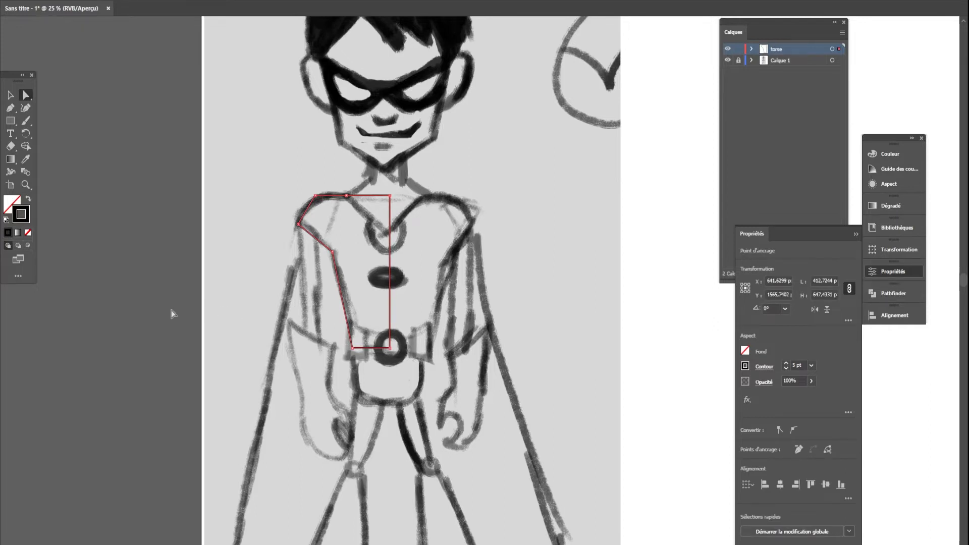
click(11, 108)
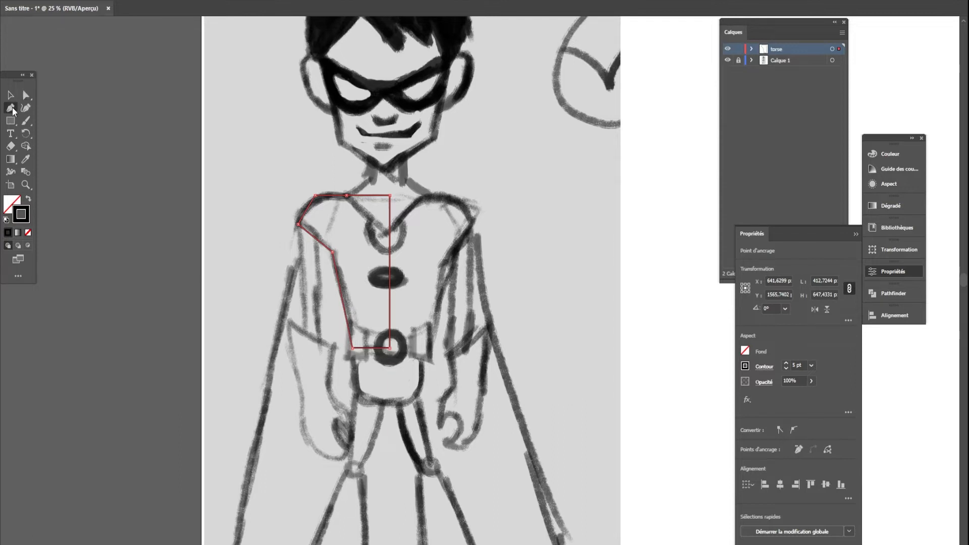
drag(12, 111, 44, 121)
drag(306, 207, 347, 207)
scroll(337, 202, up, 4)
drag(315, 160, 315, 165)
scroll(374, 266, down, 2)
scroll(393, 273, down, 1)
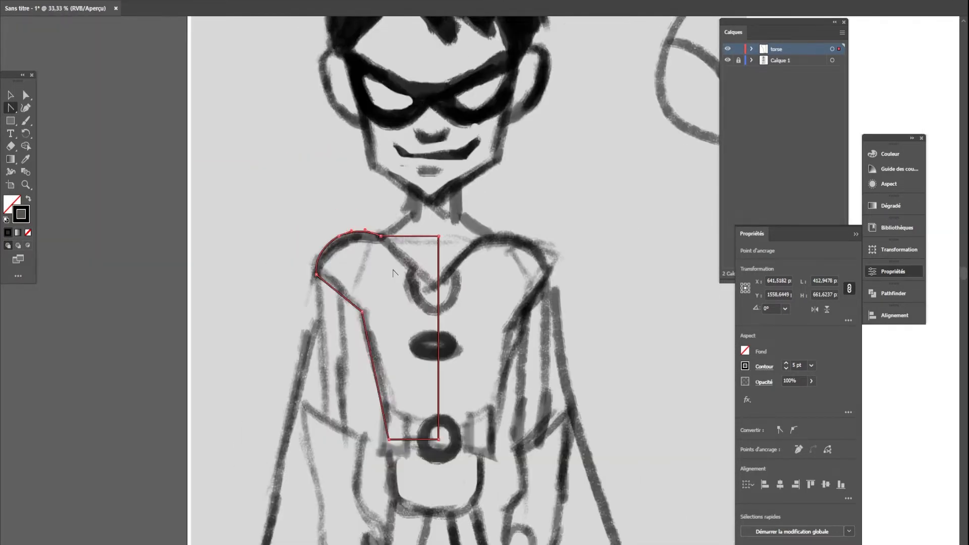
drag(374, 366, 377, 366)
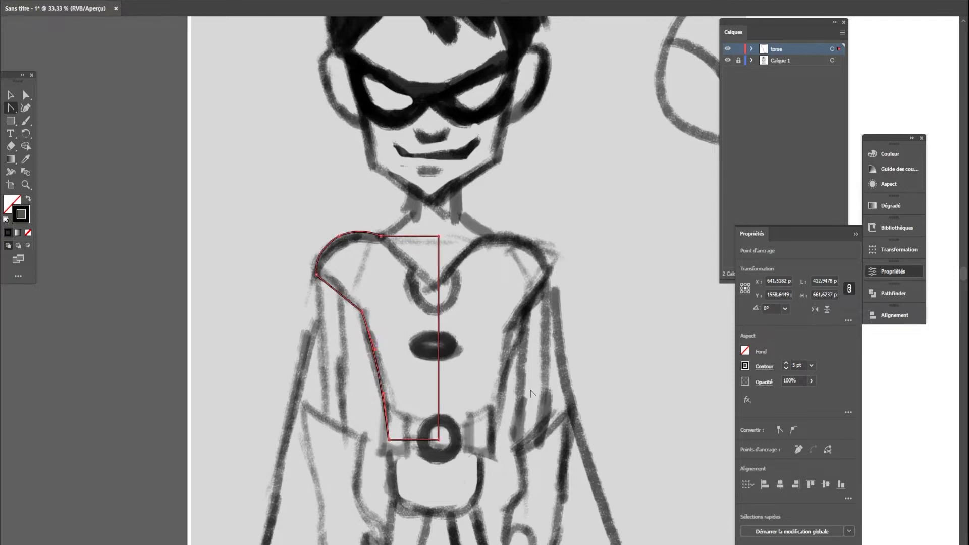
Step: Swap the half-torso's fill and stroke so the shape has a solid black fill and no stroke
click(10, 95)
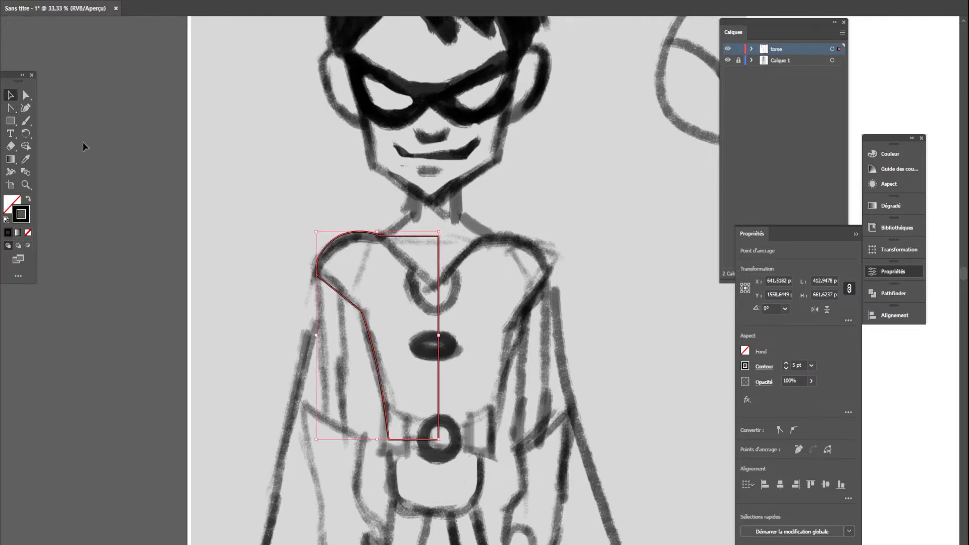
click(262, 253)
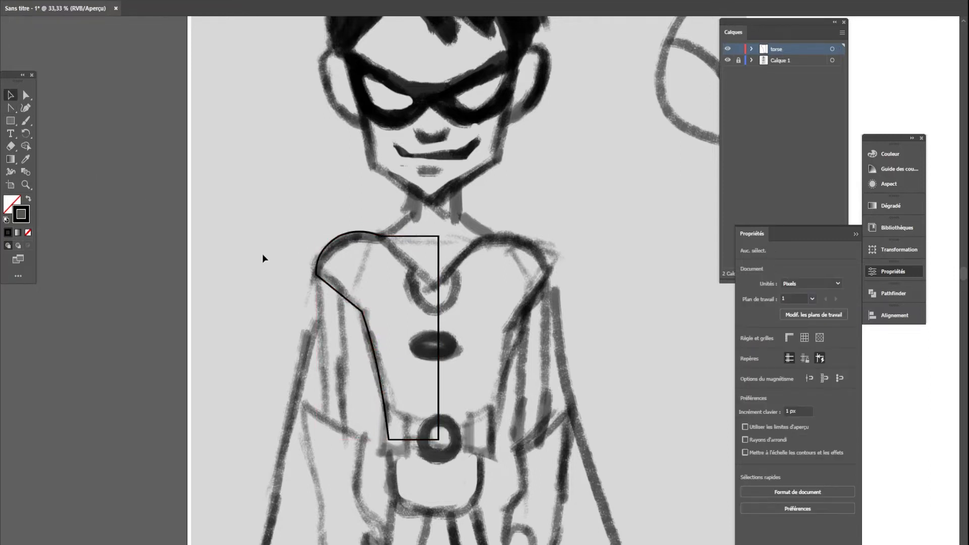
click(412, 235)
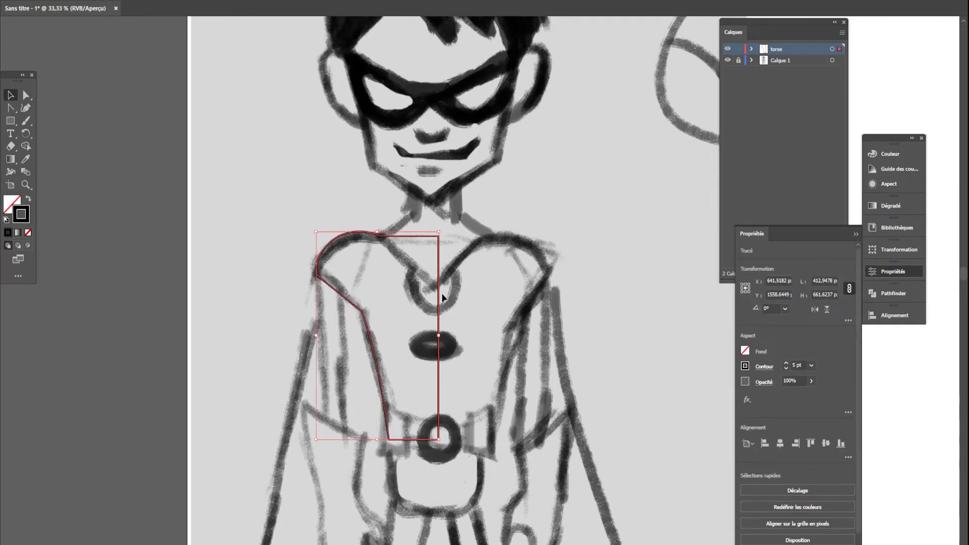
click(28, 198)
click(229, 249)
click(395, 301)
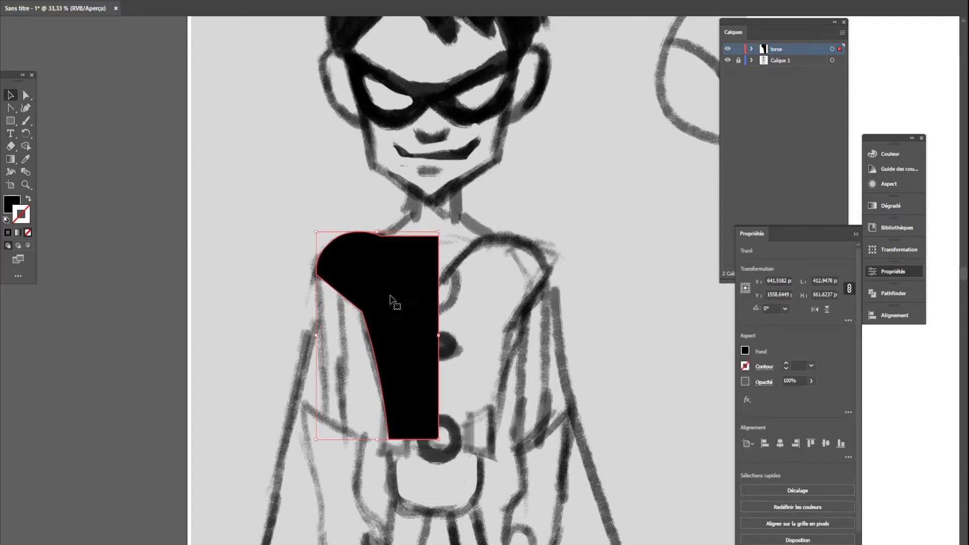
click(7, 205)
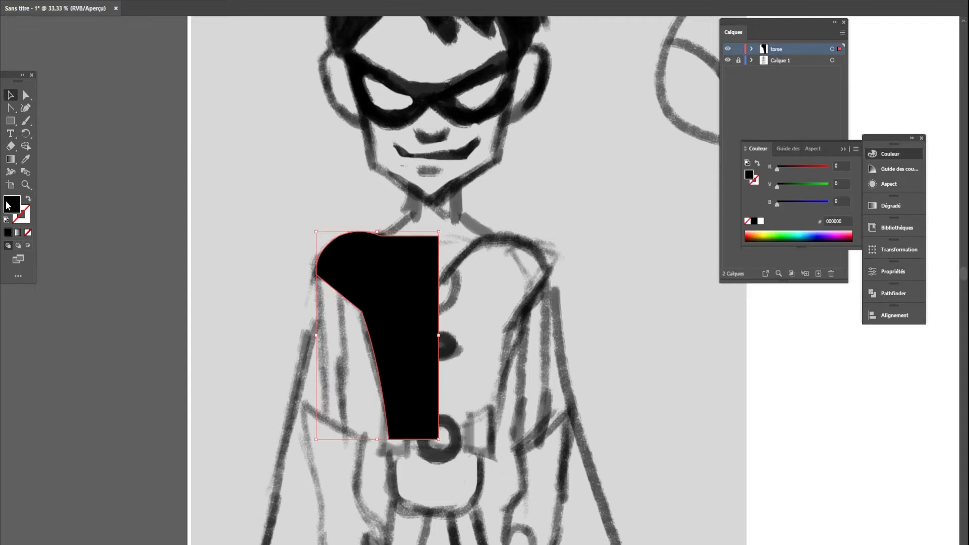
Step: Duplicate the black half-torso in front and move the copy to the right of the original
right_click(399, 273)
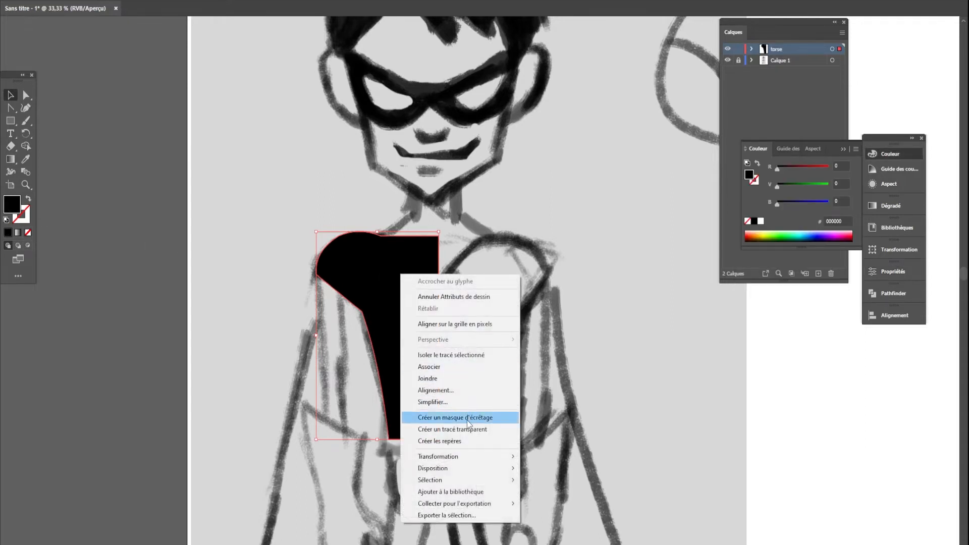
click(370, 294)
key(ctrl+c)
key(ctrl+f)
drag(421, 278, 549, 281)
Step: Reflect the half-torso copy horizontally to form the opposite side of the body
right_click(548, 280)
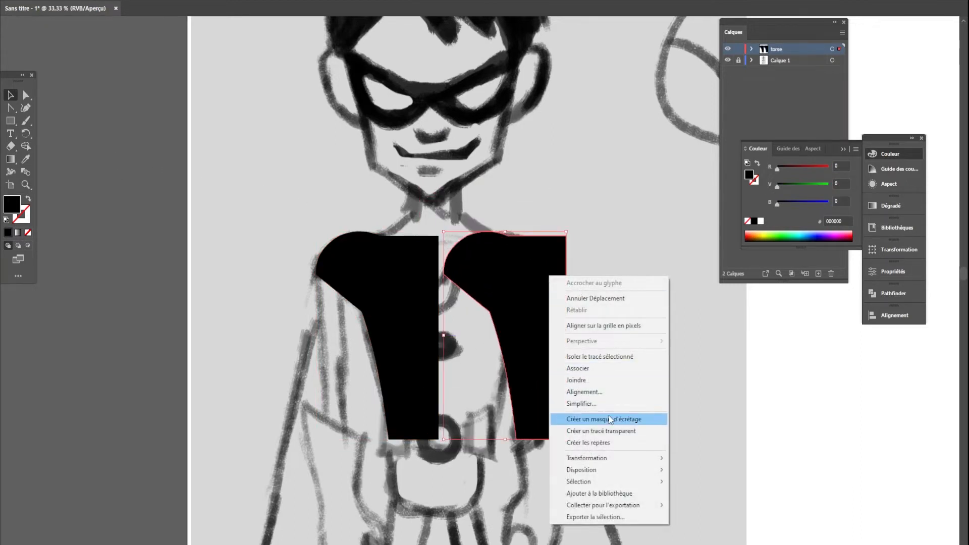
mouse_move(602, 461)
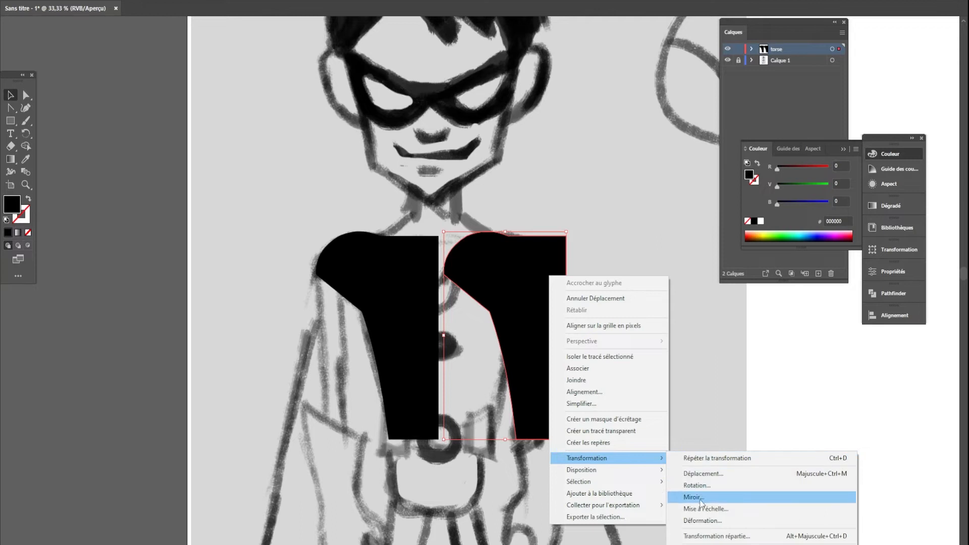
click(693, 496)
click(492, 346)
Step: Position the mirrored half so its straight edge meets the original half along the torso's centre line
drag(469, 347, 460, 349)
drag(425, 213, 455, 257)
click(553, 214)
click(478, 286)
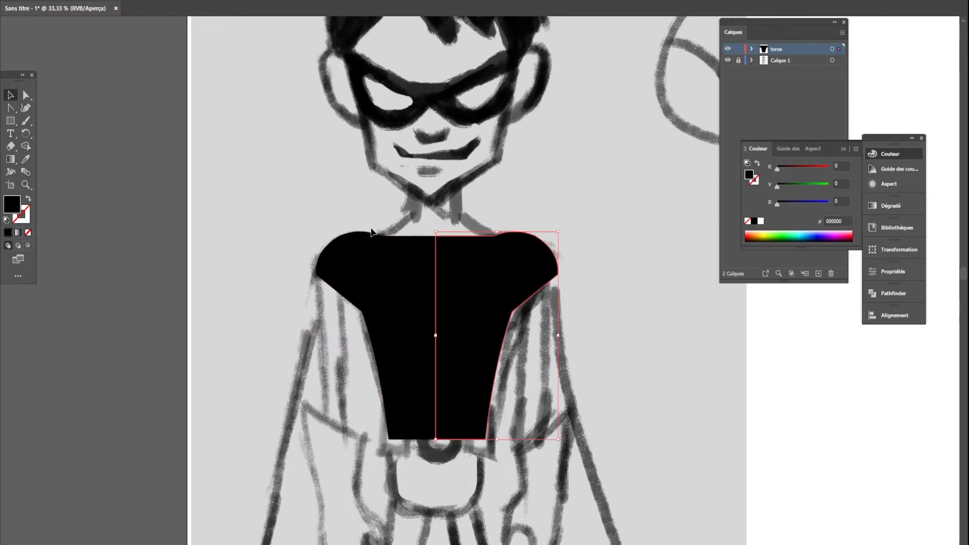
click(371, 228)
scroll(416, 242, up, 5)
mouse_move(558, 249)
mouse_down()
mouse_move(583, 249)
mouse_move(568, 249)
mouse_up()
scroll(567, 250, down, 2)
Step: Select both torso halves and set the alignment reference to the selection
key(ctrl+a)
scroll(623, 298, down, 3)
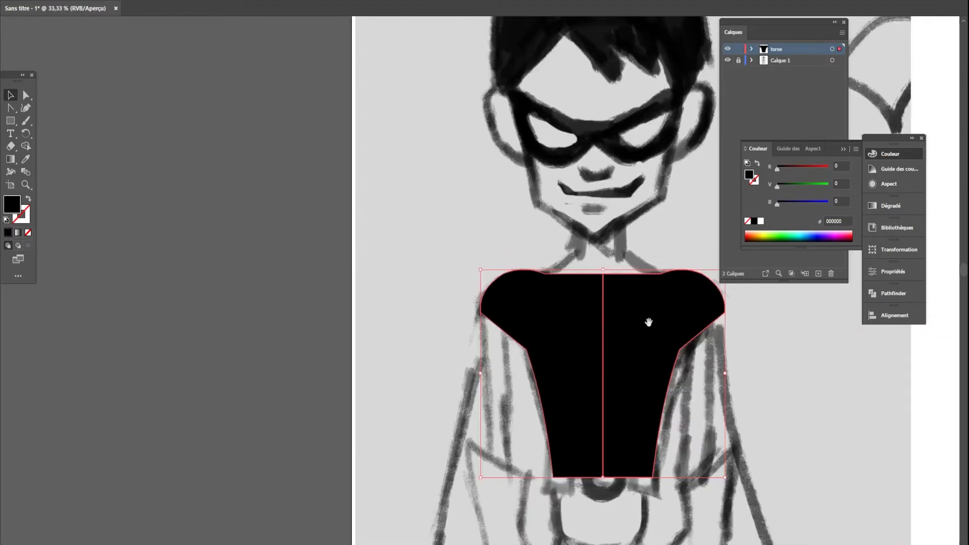
drag(725, 378, 571, 345)
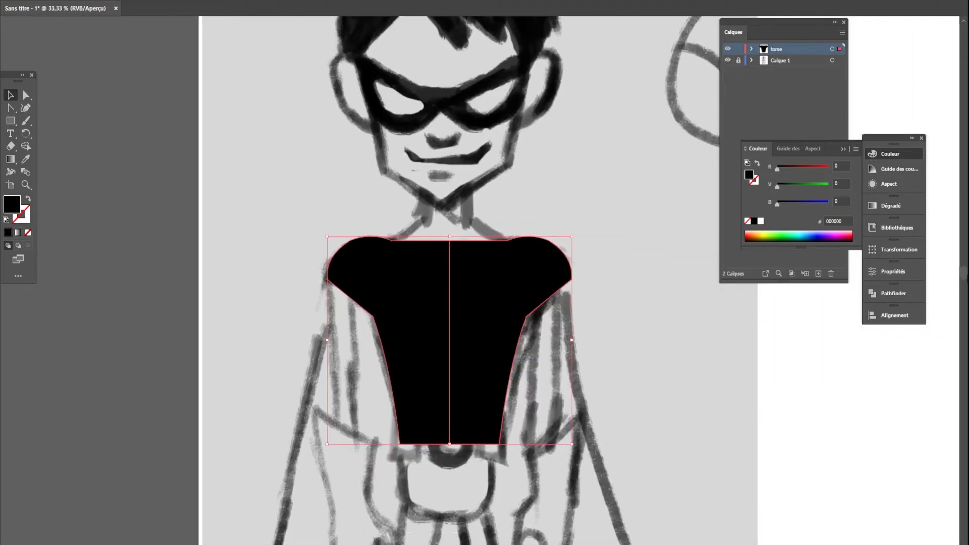
click(890, 315)
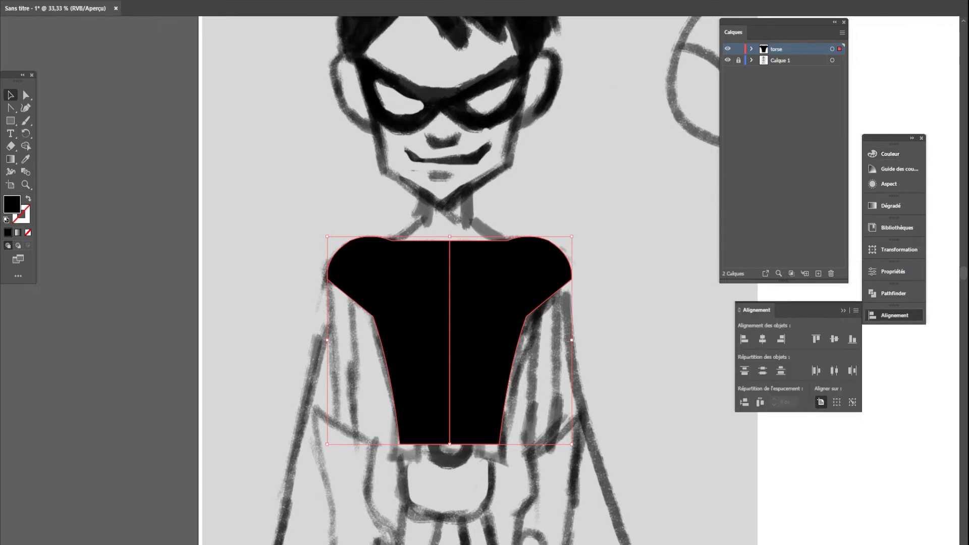
click(265, 1)
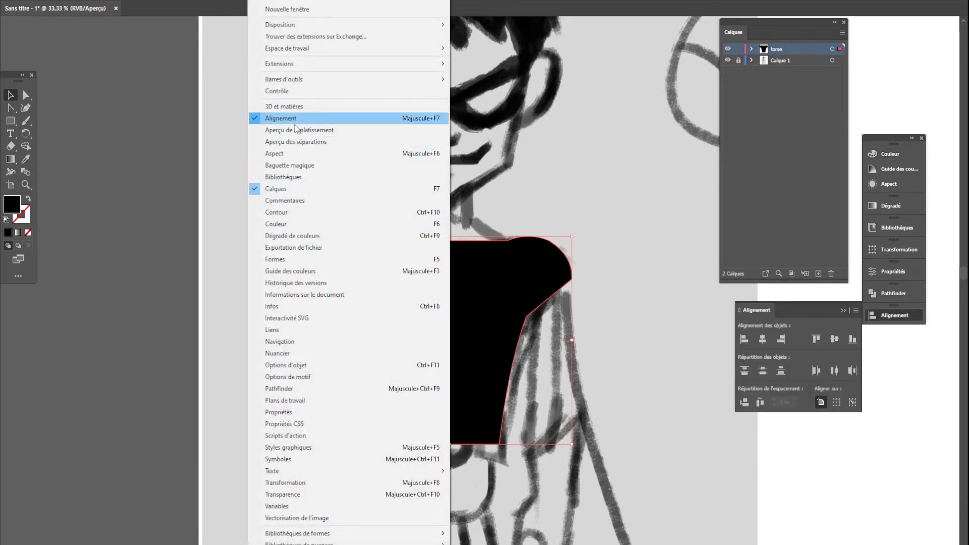
click(798, 317)
click(837, 402)
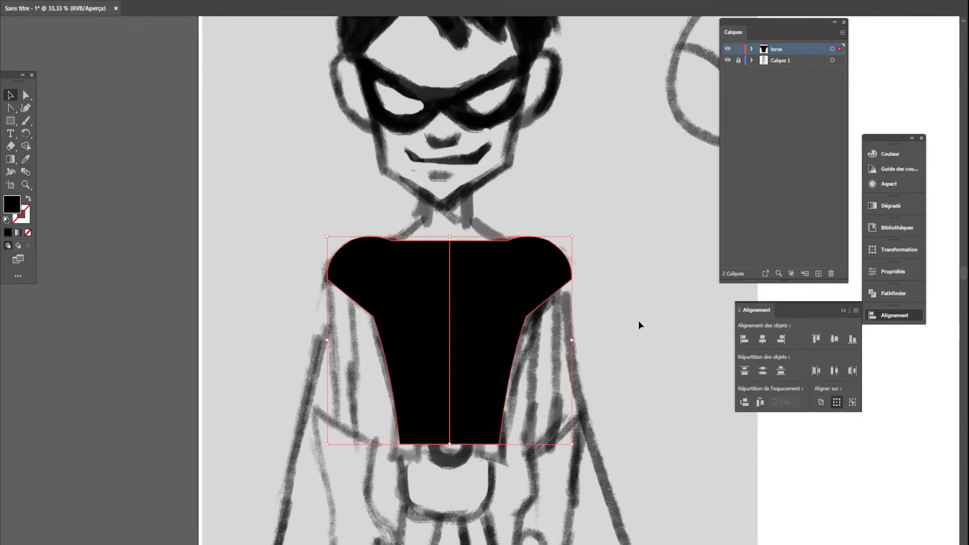
Step: Unite the two halves into a single torso shape with the Pathfinder
click(891, 294)
click(754, 317)
click(736, 331)
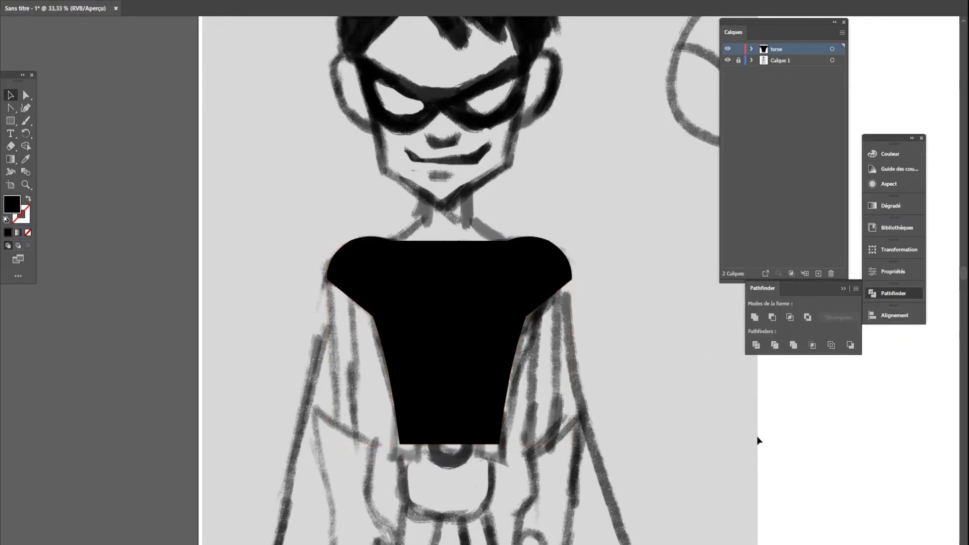
scroll(658, 391, down, 2)
drag(727, 411, 556, 344)
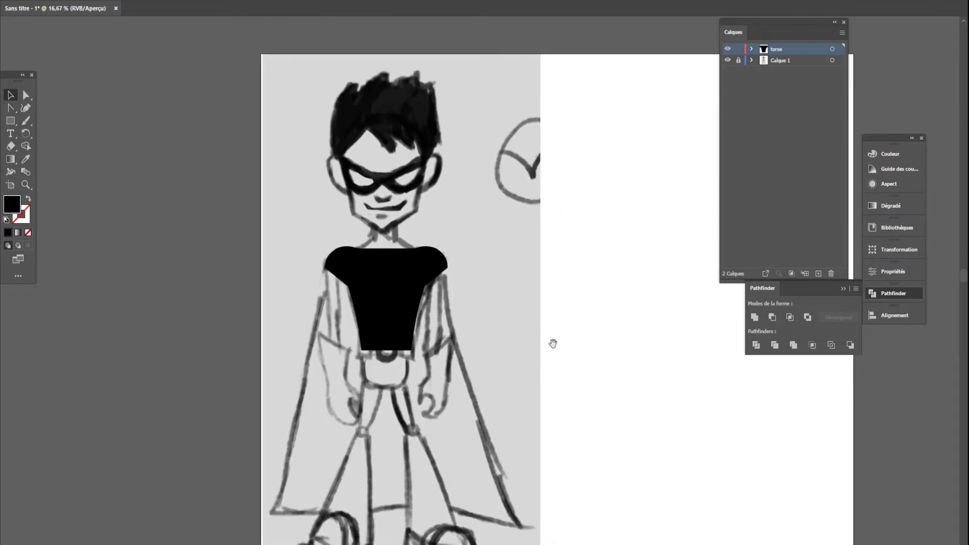
Step: Move the torso shape off the sketch onto the blank area of the artboard
drag(418, 300, 696, 318)
drag(734, 433, 599, 437)
drag(560, 333, 535, 338)
click(510, 427)
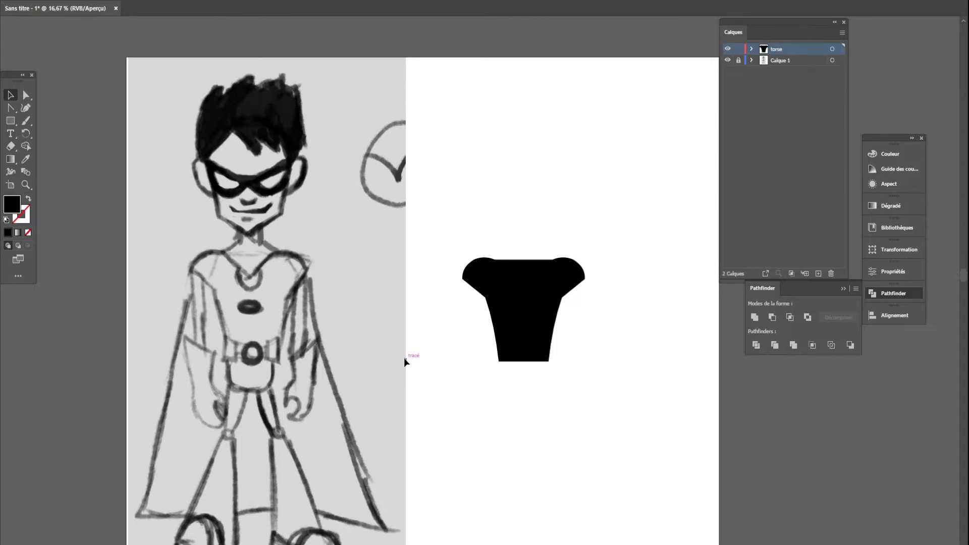
Step: Create a new layer above the torso layer and name it bassin
scroll(233, 356, up, 1)
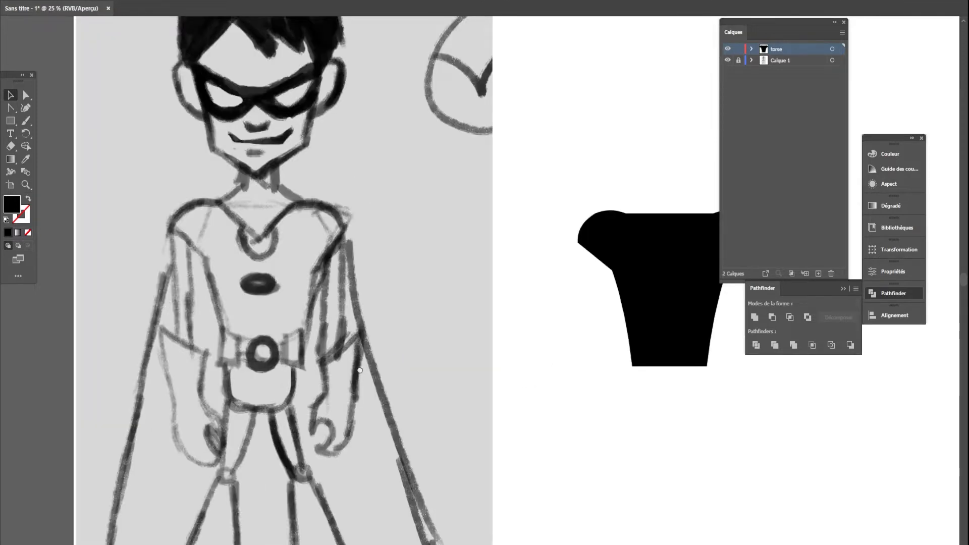
drag(360, 370, 496, 304)
click(11, 121)
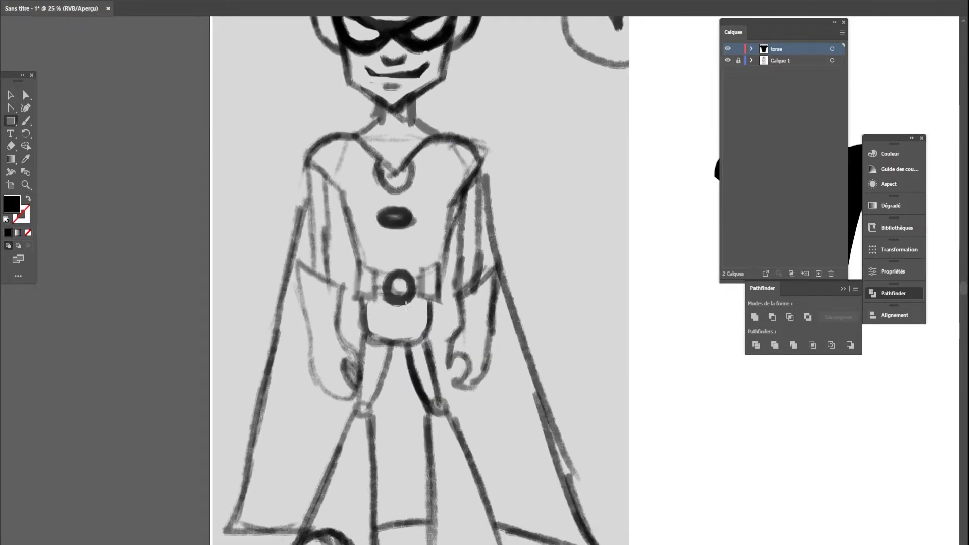
click(818, 273)
text(b)
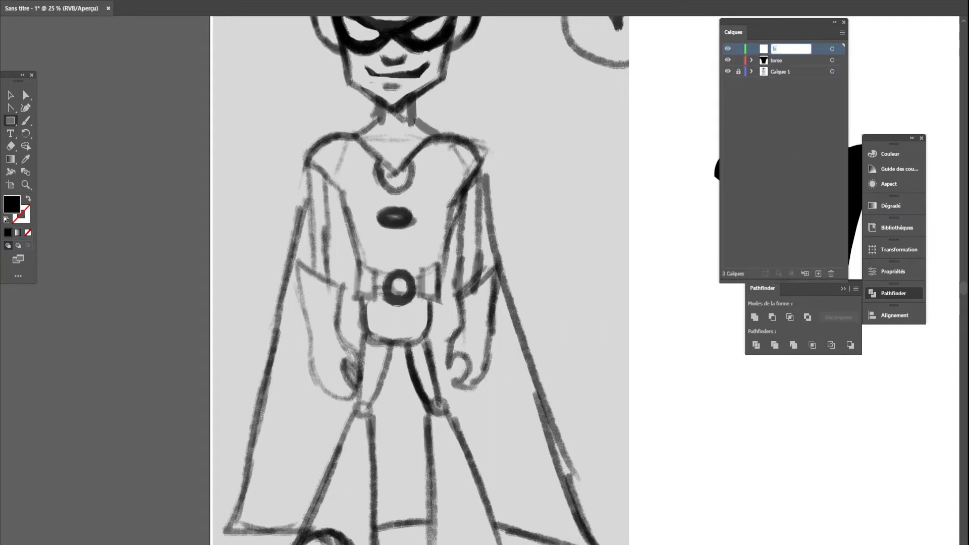
text(assin)
key(Return)
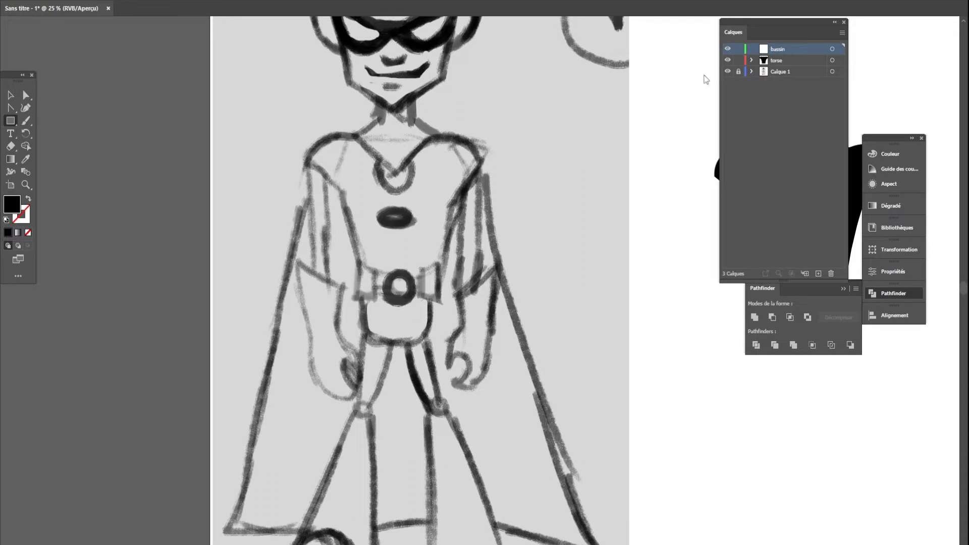
Step: Draw a black rectangle over the sketched pelvis and round its two lower corners
drag(362, 296, 433, 343)
click(10, 95)
click(25, 95)
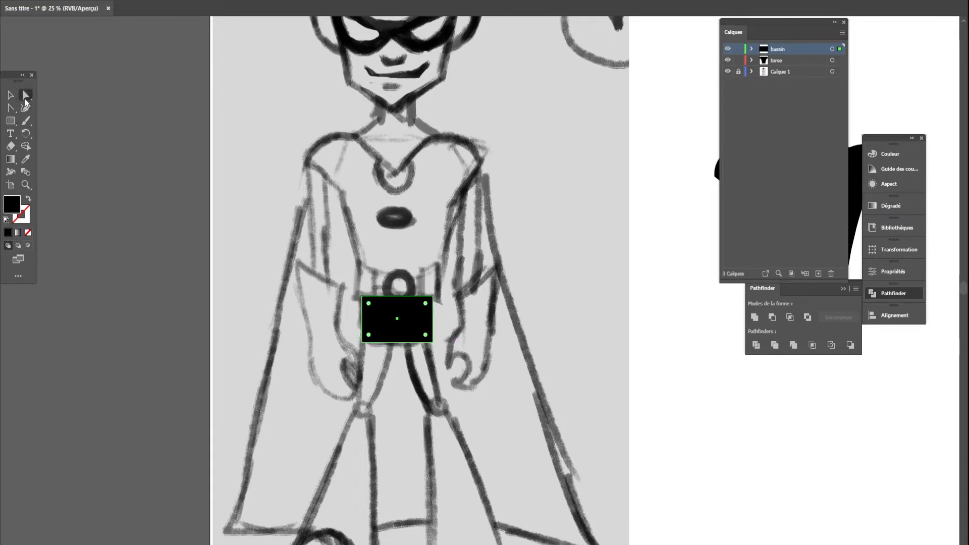
scroll(472, 298, up, 1)
scroll(372, 325, up, 1)
drag(373, 316, 373, 348)
drag(426, 323, 425, 277)
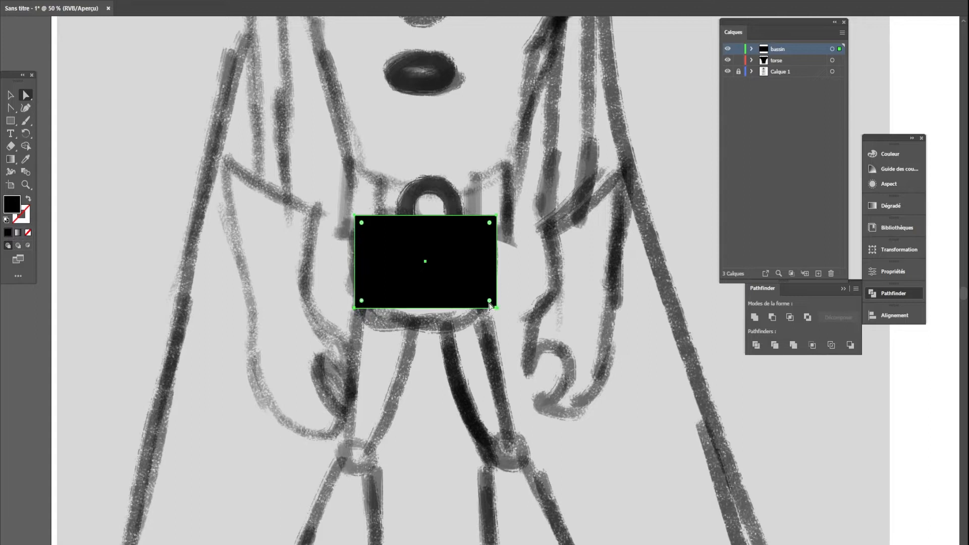
drag(489, 303, 499, 174)
drag(489, 223, 488, 250)
Step: Move the rounded pelvis shape beneath the torso on the blank area so it meets the torso's lower edge
mouse_move(428, 239)
mouse_down()
mouse_move(443, 267)
mouse_move(285, 308)
mouse_move(681, 329)
mouse_move(682, 316)
mouse_up()
key(v)
scroll(454, 268, down, 2)
click(694, 396)
drag(710, 371, 619, 402)
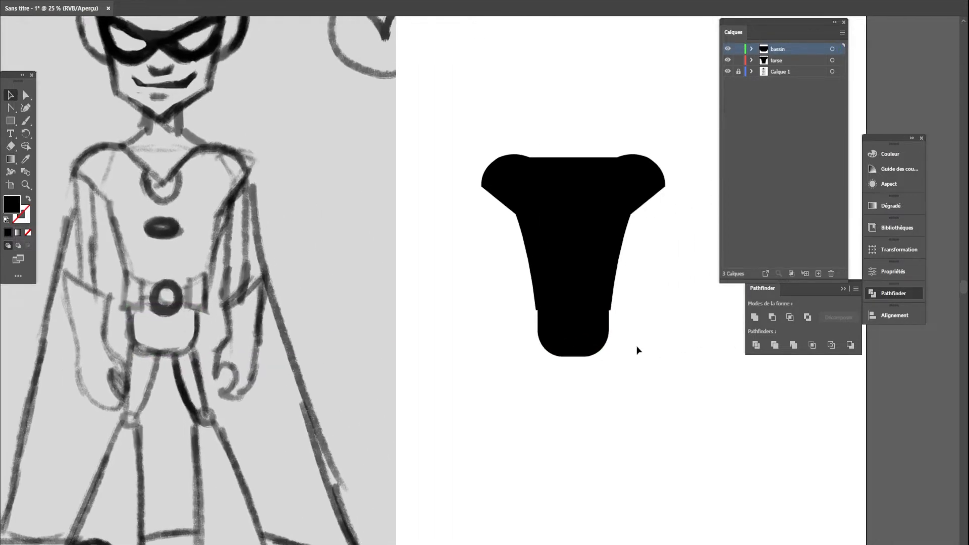
Step: Lock the bassin layer, make the torse layer active and set the fill colour to yellow (ffff00)
click(790, 59)
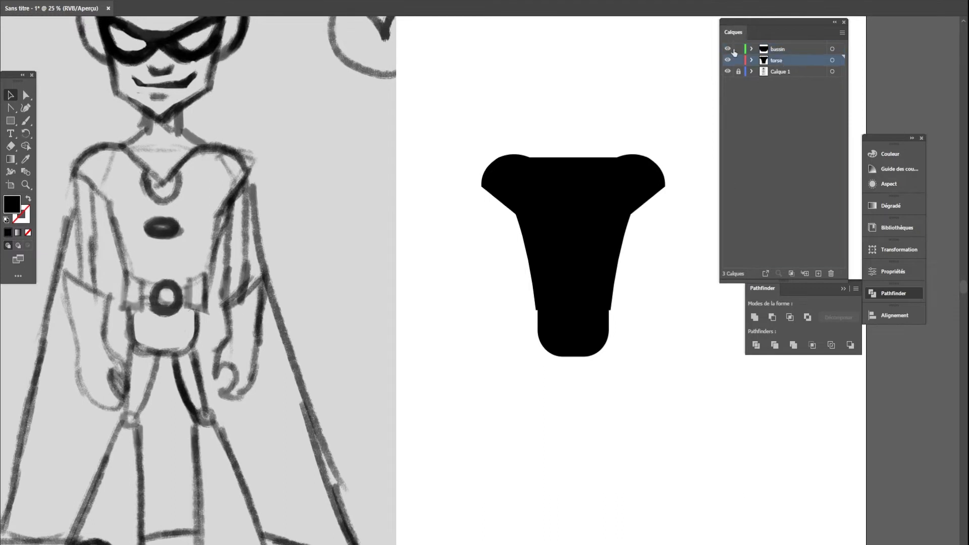
click(10, 121)
double_click(15, 206)
drag(821, 262, 822, 378)
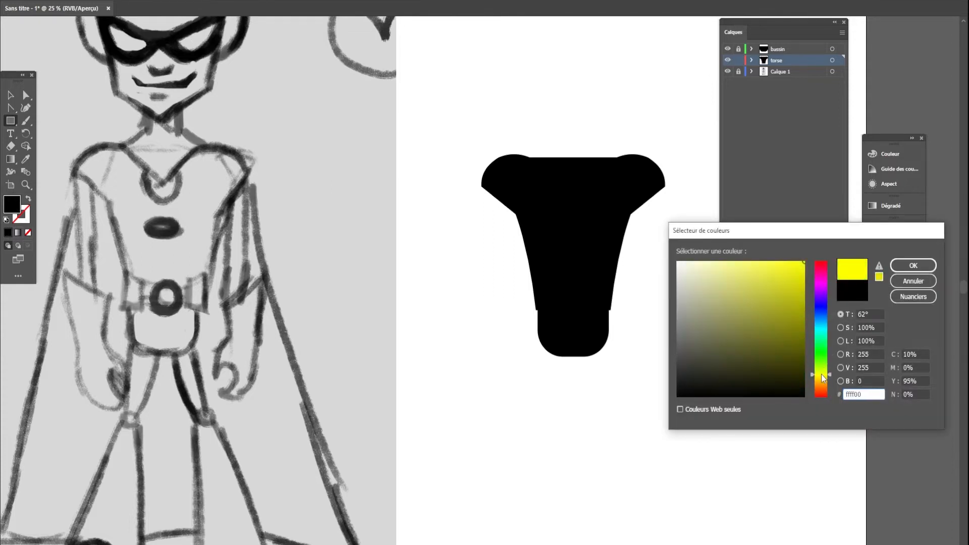
click(913, 265)
Step: Draw a yellow rectangle over the sketched belt's outer piece and lower its upper inner corner to slant the top edge
drag(205, 317, 442, 327)
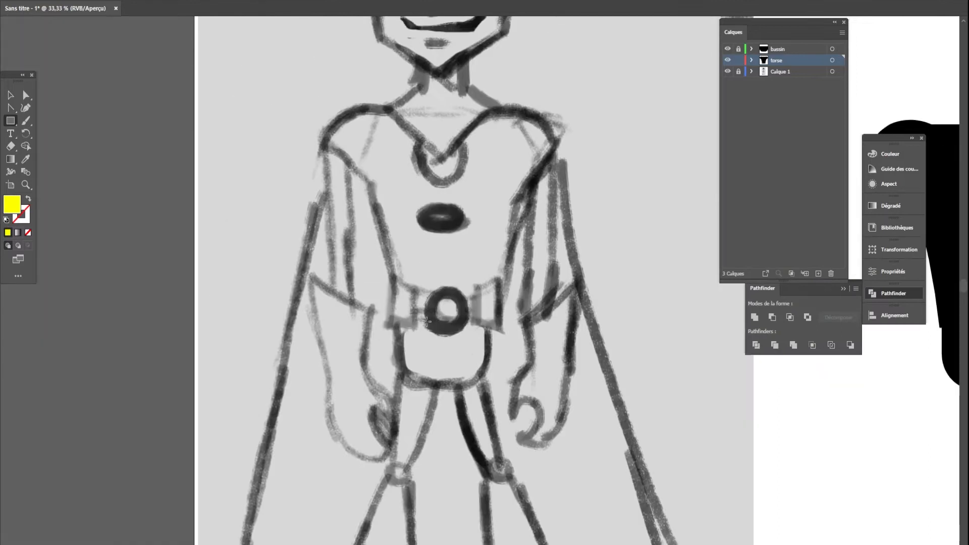
scroll(422, 322, up, 2)
drag(355, 233, 413, 336)
click(26, 95)
drag(414, 233, 414, 255)
key(v)
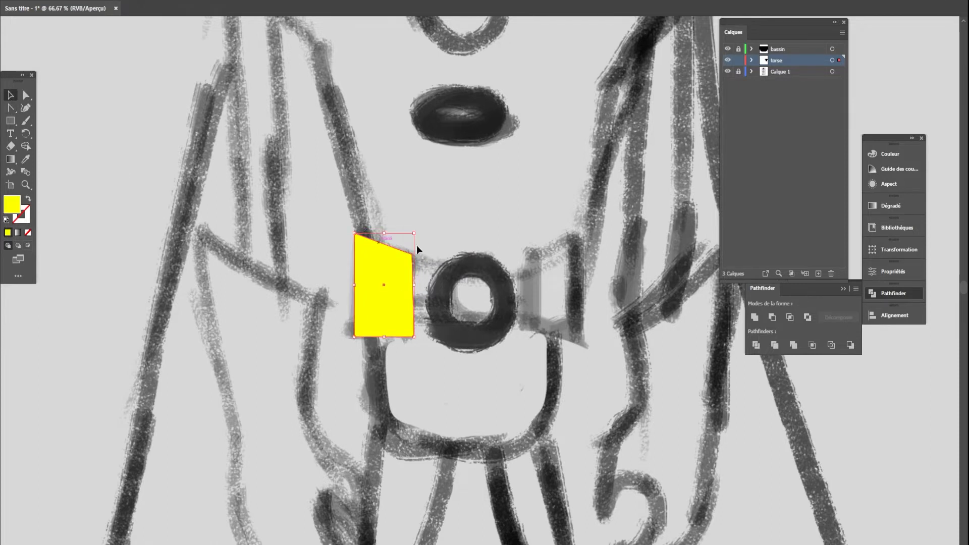
Step: Move the yellow belt piece onto the torso's lower left side and place the torse layer above bassin
scroll(444, 240, down, 2)
drag(555, 280, 440, 315)
mouse_move(314, 308)
mouse_down()
mouse_move(718, 347)
mouse_move(255, 393)
mouse_up()
drag(229, 318, 372, 305)
click(559, 325)
drag(785, 60, 783, 47)
click(373, 308)
drag(373, 310, 378, 308)
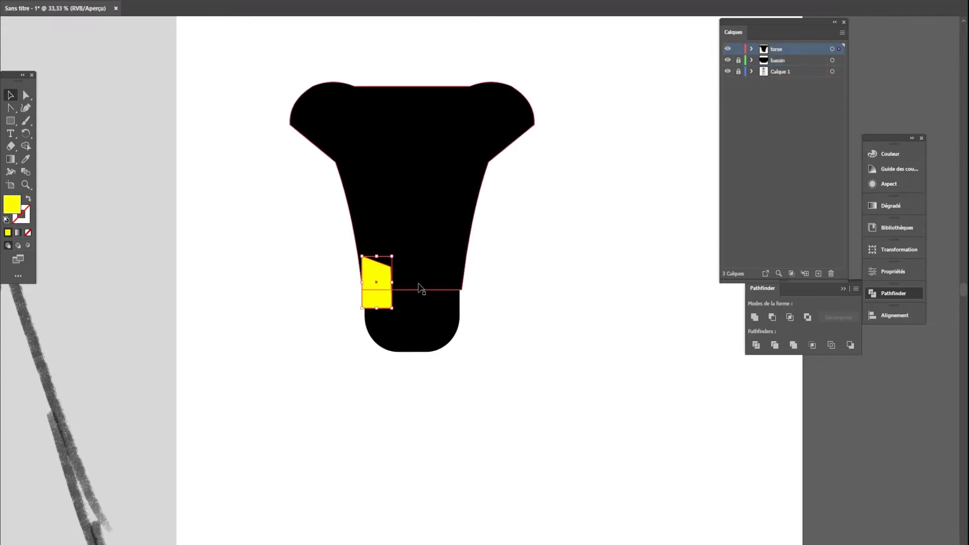
Step: Duplicate the yellow belt piece and reflect the copy horizontally
right_click(359, 286)
mouse_move(418, 470)
click(653, 266)
click(389, 298)
key(ctrl+v)
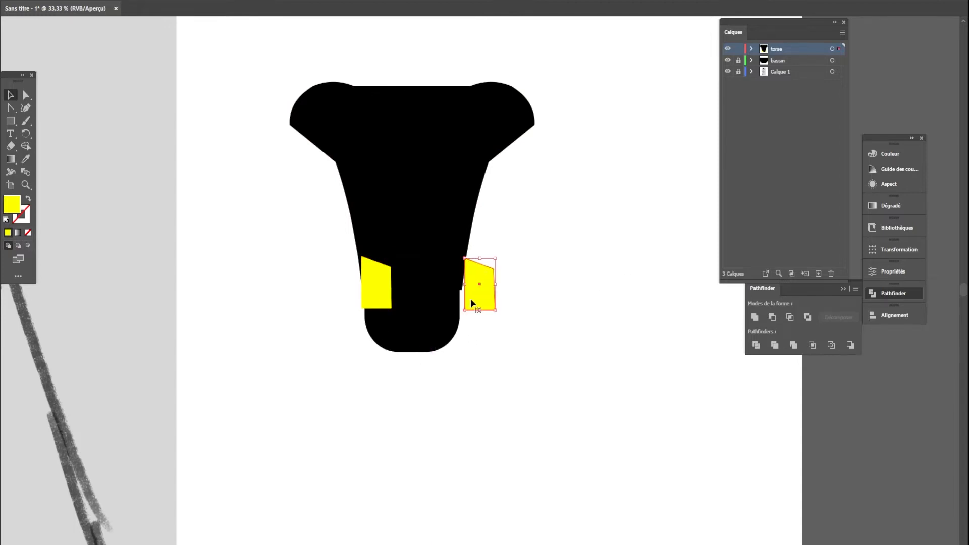
right_click(470, 298)
mouse_move(527, 480)
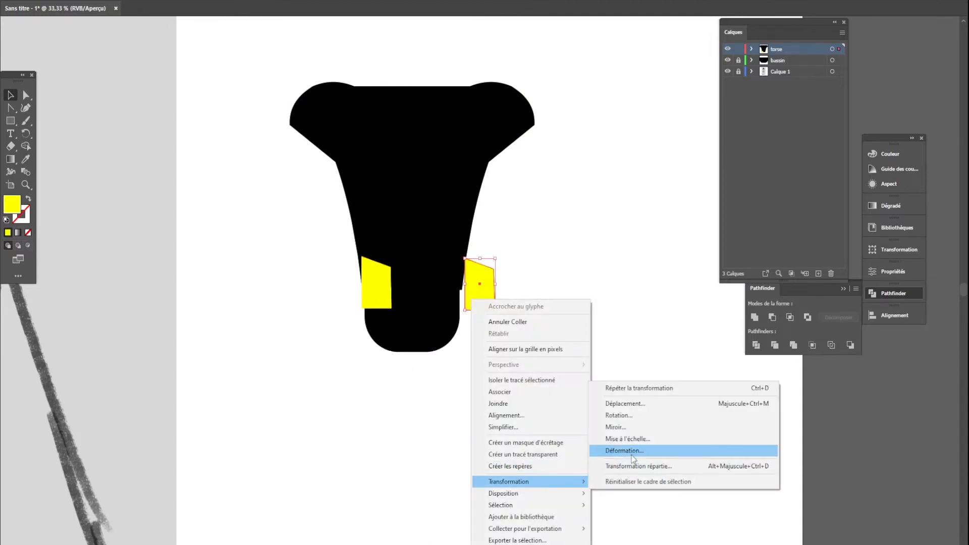
click(626, 428)
click(493, 345)
Step: Position the two belt pieces level with each other, with their outer upper corners on the torso's sides
drag(468, 288, 450, 289)
click(407, 283)
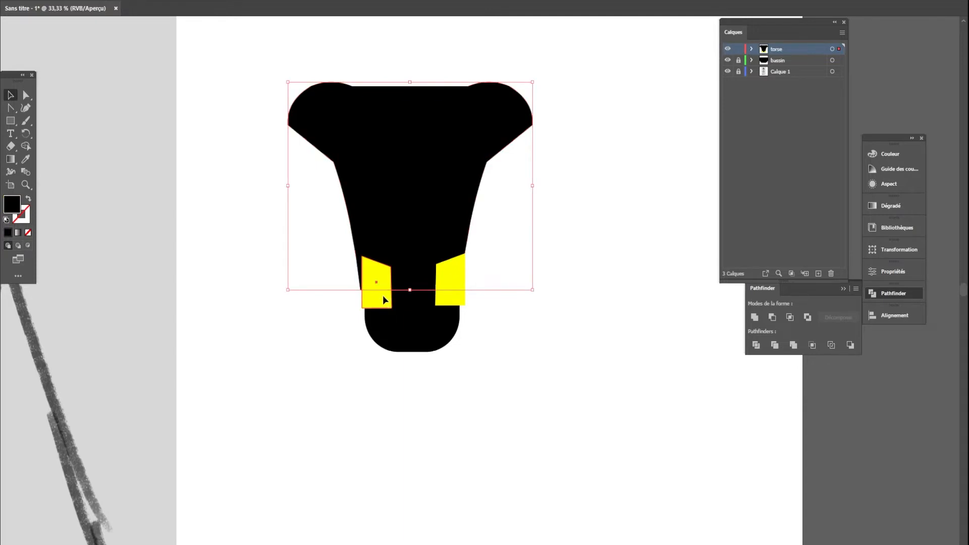
drag(381, 296, 376, 293)
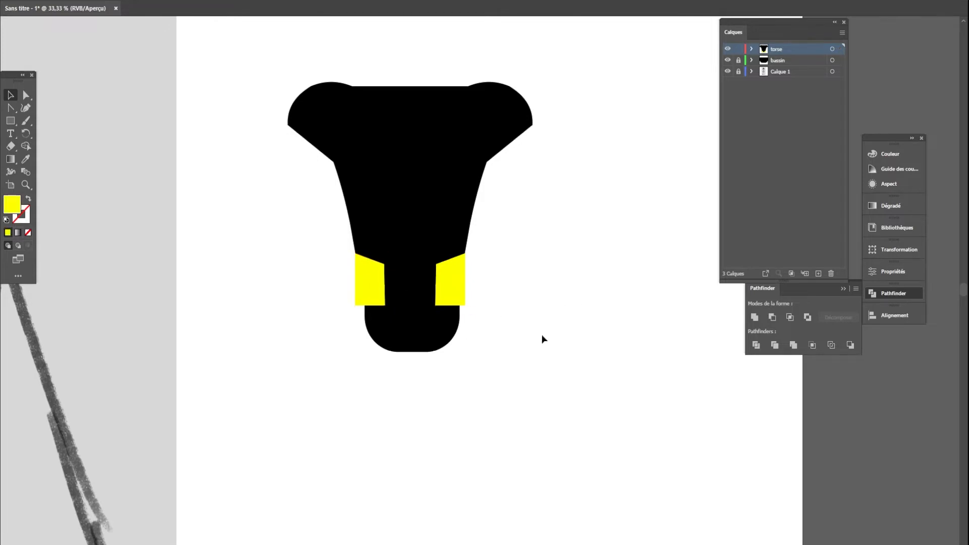
scroll(516, 340, left, 2)
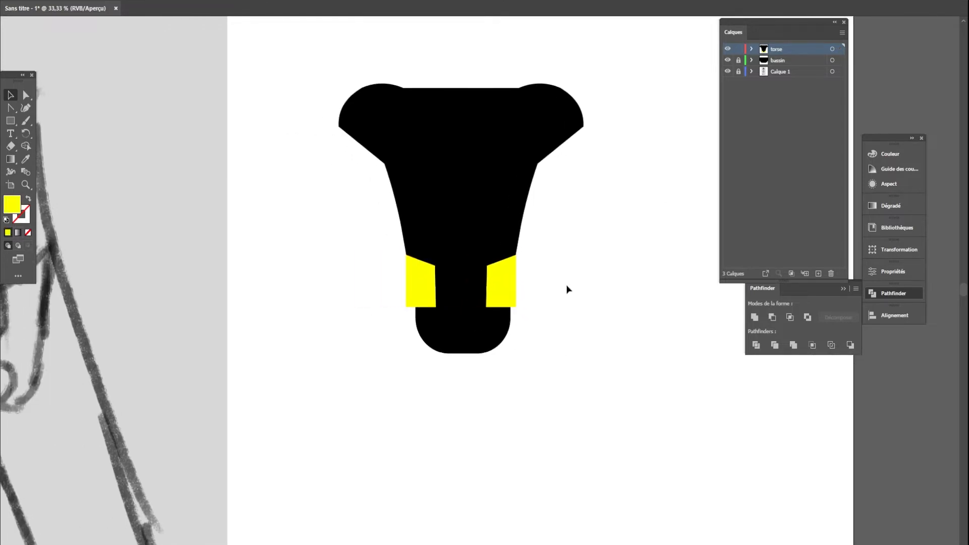
drag(343, 15, 292, 11)
click(386, 112)
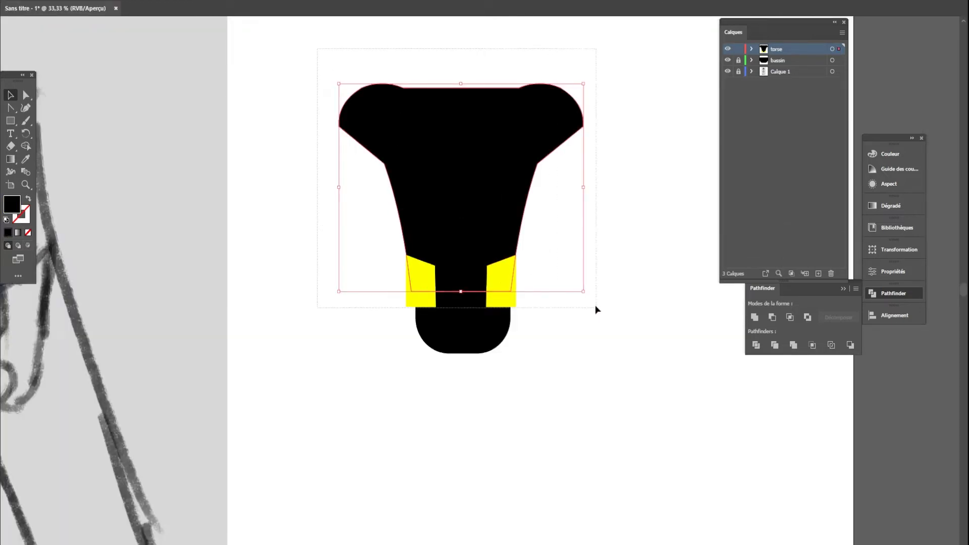
drag(495, 279, 491, 291)
click(574, 370)
Step: Draw a narrow horizontal belt strip spanning both belt pieces and sample their yellow as its fill
key(ctrl+plus)
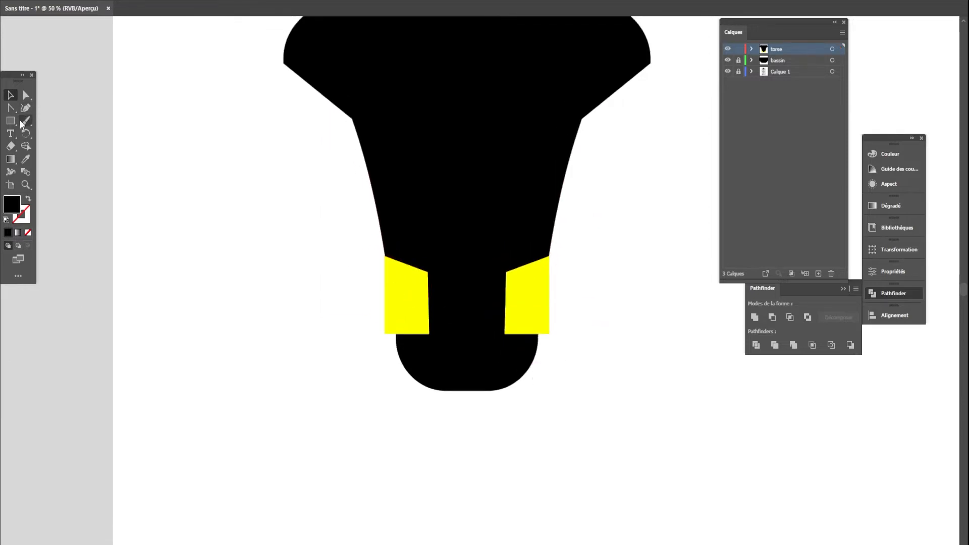
drag(385, 281, 549, 311)
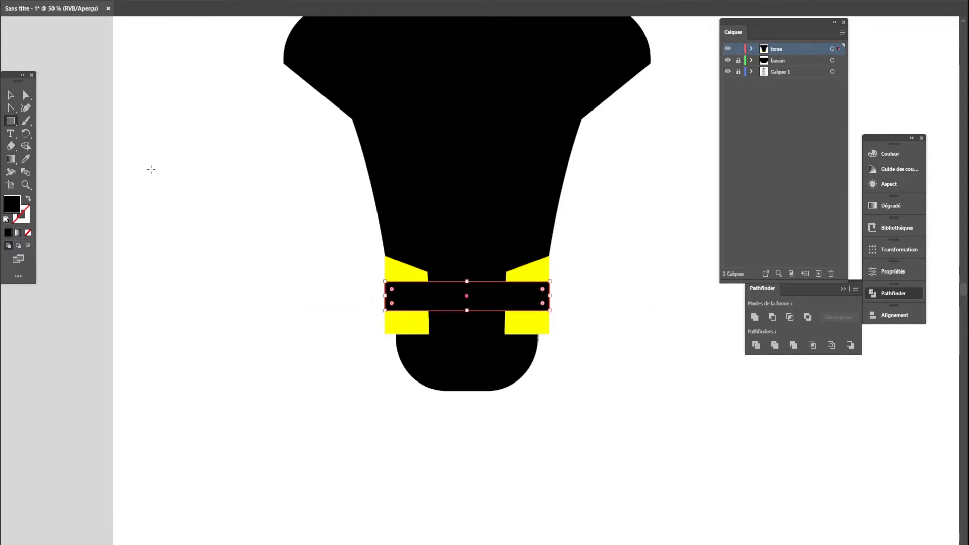
click(10, 94)
click(25, 159)
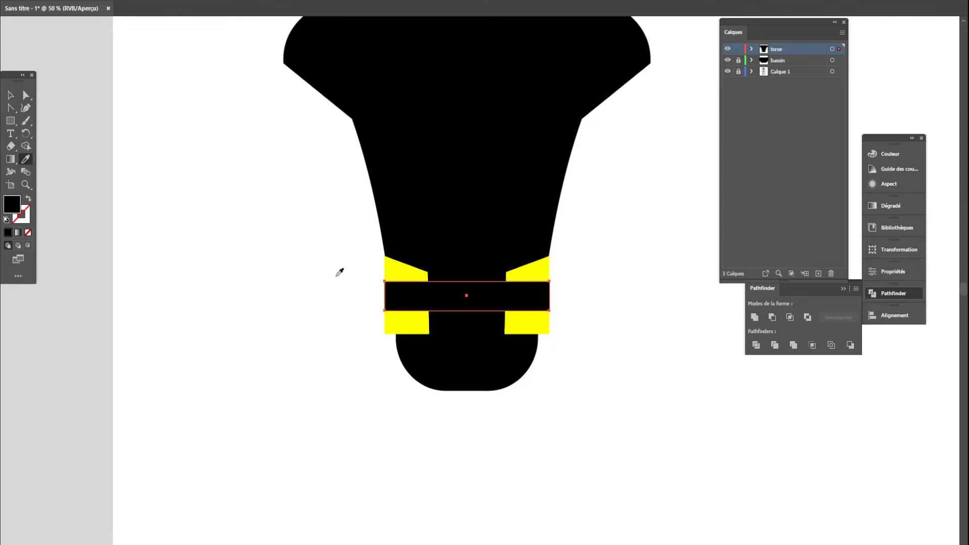
click(409, 267)
Step: Change the belt strip's fill to a darker mustard yellow
double_click(12, 203)
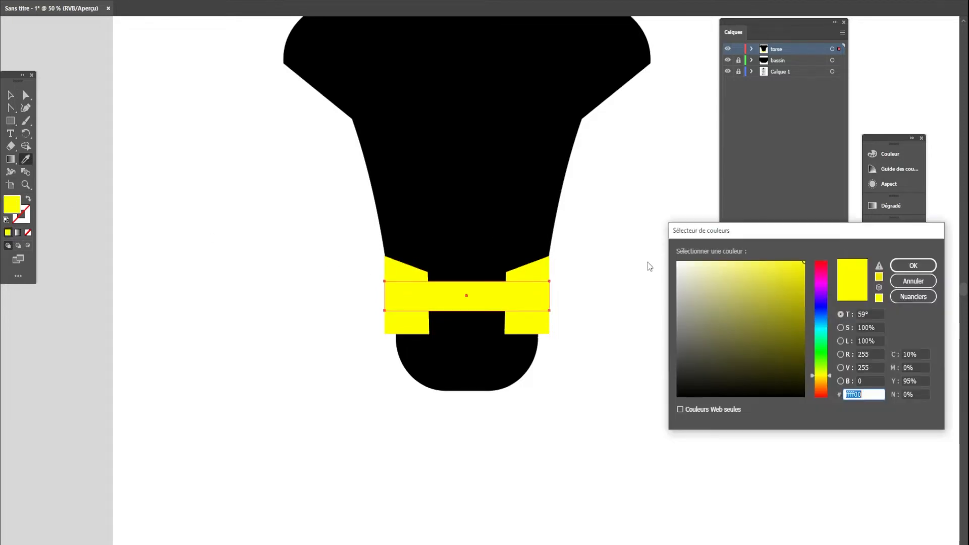
click(793, 277)
click(912, 265)
click(601, 289)
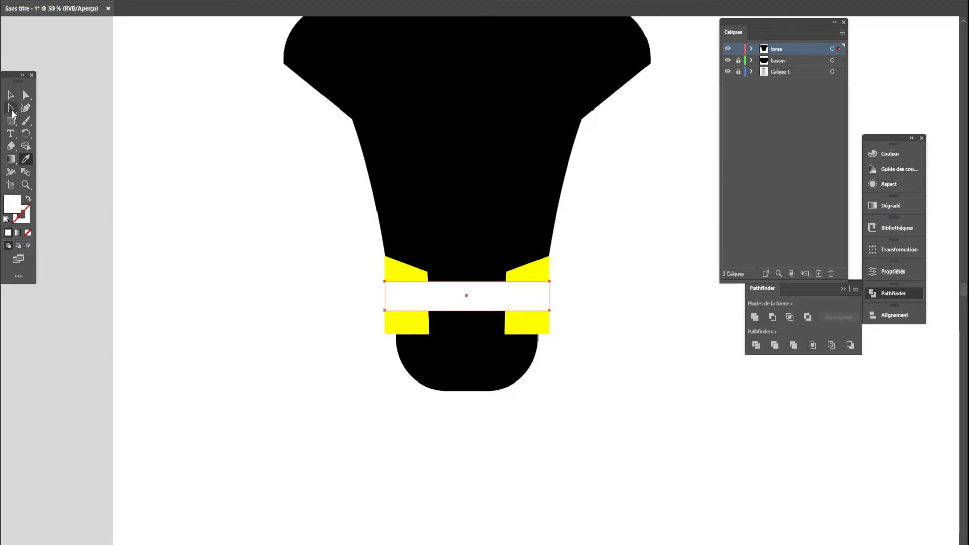
key(ctrl+z)
click(13, 96)
click(235, 277)
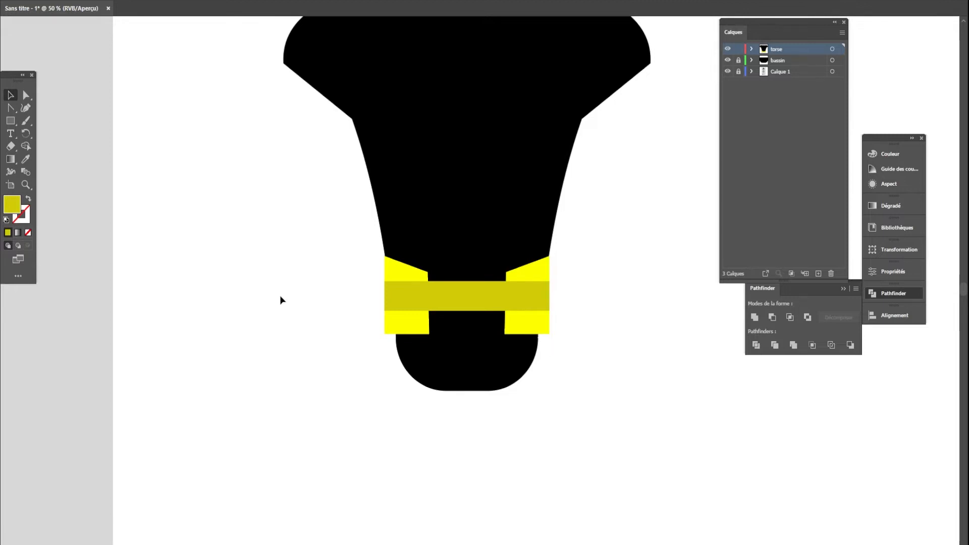
Step: Select both yellow belt side pieces and bring them in front of the darker strip
click(394, 266)
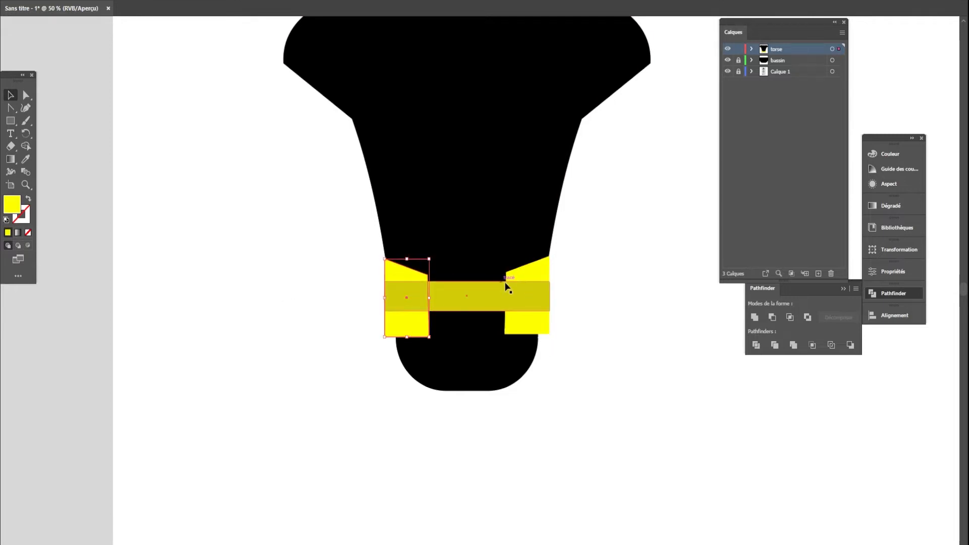
shift+click(531, 272)
right_click(531, 273)
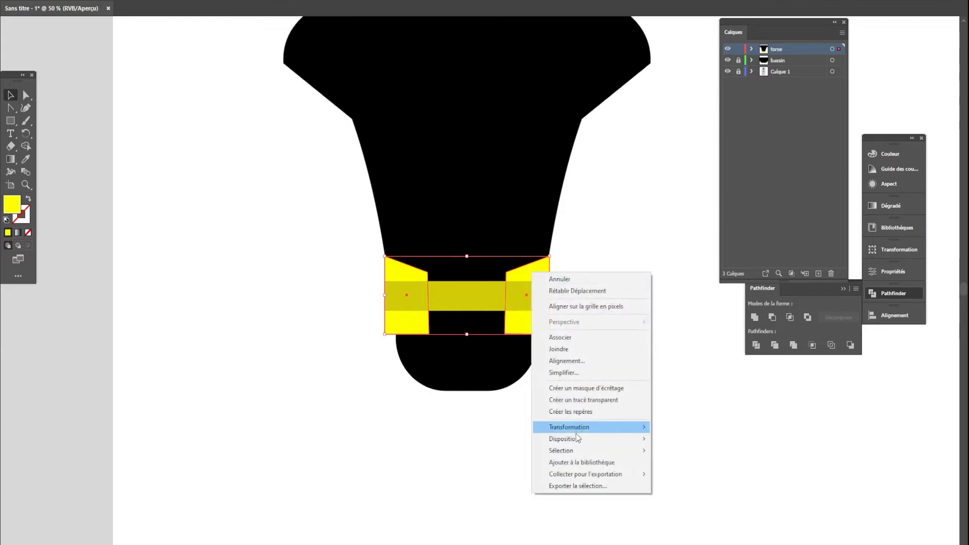
mouse_move(577, 438)
click(676, 439)
click(577, 408)
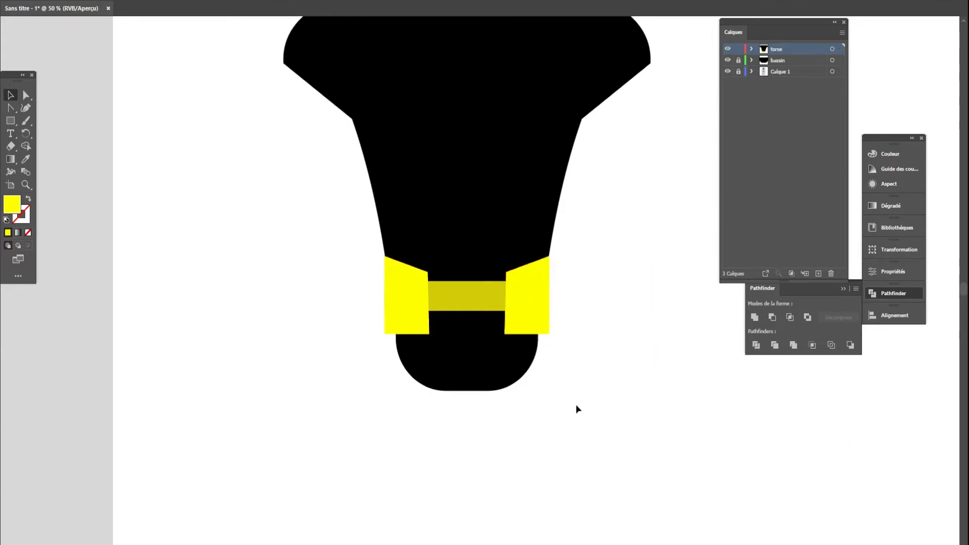
Step: Draw a yellow circular buckle at the centre of the belt with the Ellipse tool
drag(12, 122, 40, 134)
mouse_move(445, 267)
mouse_down()
mouse_move(500, 325)
mouse_move(473, 306)
mouse_up()
click(10, 95)
scroll(629, 344, down, 1)
mouse_move(634, 359)
mouse_down()
mouse_move(655, 422)
mouse_move(594, 362)
mouse_up()
scroll(686, 403, down, 1)
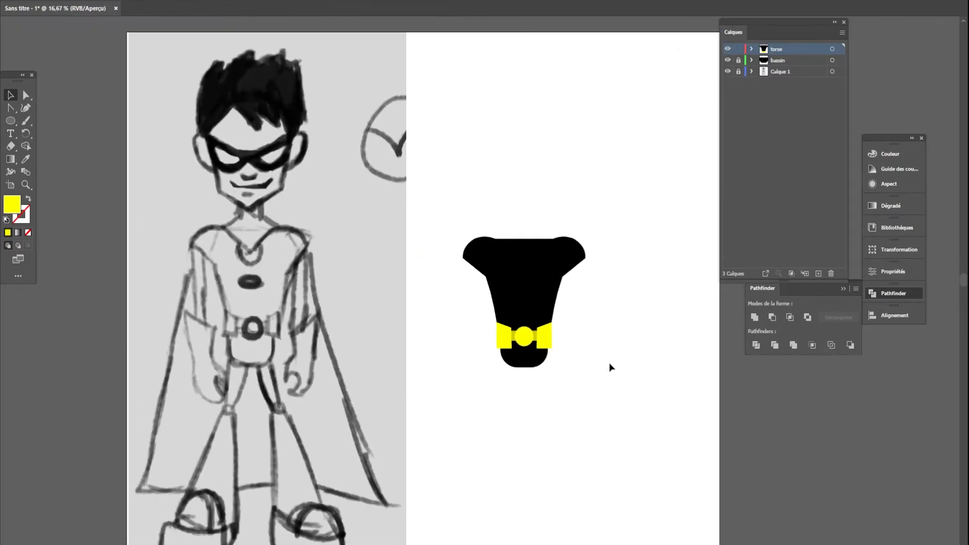
Step: Unlock the bassin layer and fill the torso and pelvis shapes with red (ff000d)
click(550, 297)
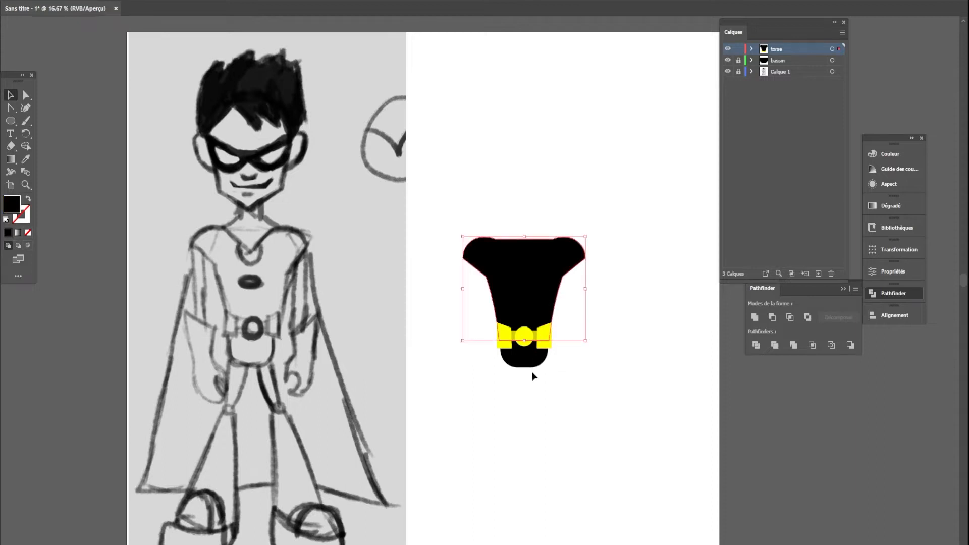
click(738, 60)
shift+click(538, 366)
double_click(9, 205)
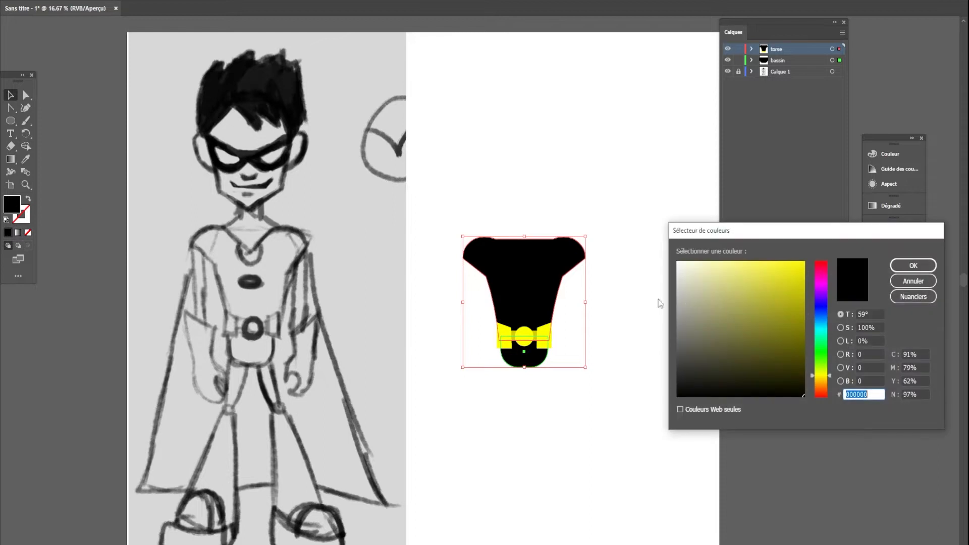
click(826, 268)
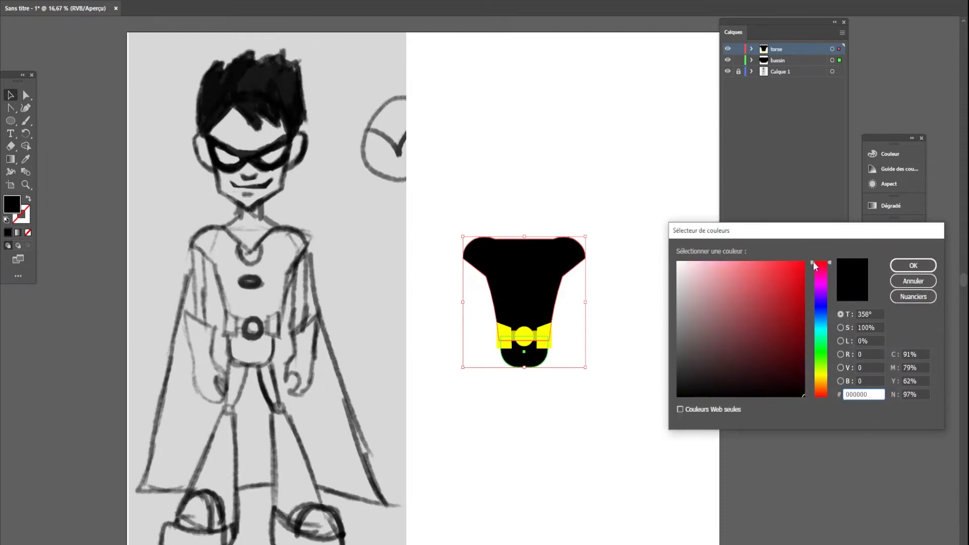
click(803, 262)
click(913, 266)
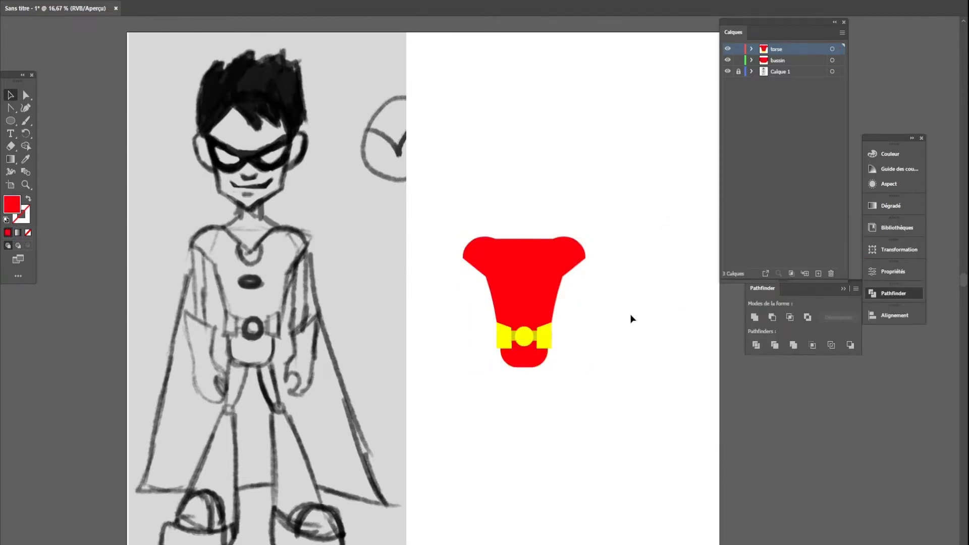
Step: Fill the torso and pelvis shapes with a darker, muted red while leaving the belt pieces yellow
key(ctrl+a)
key(ctrl+plus)
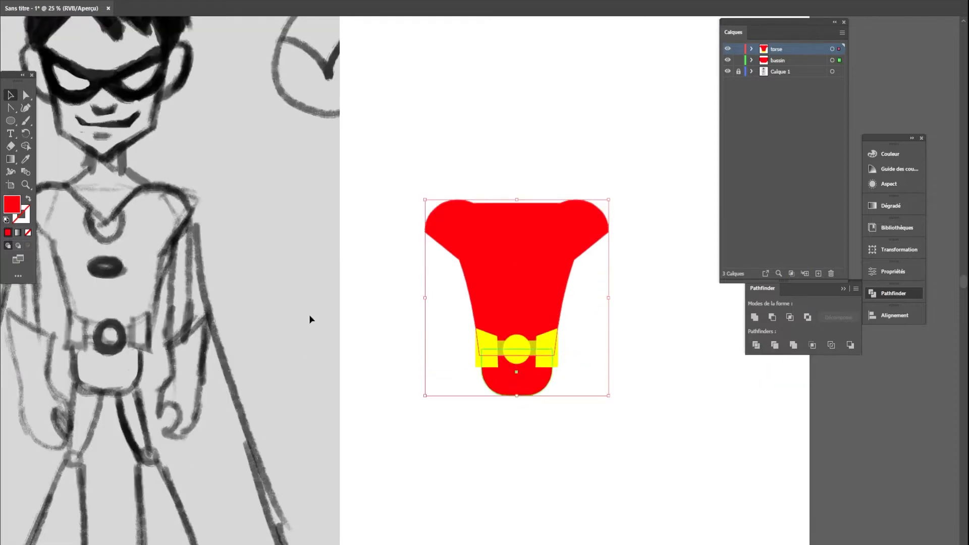
double_click(20, 211)
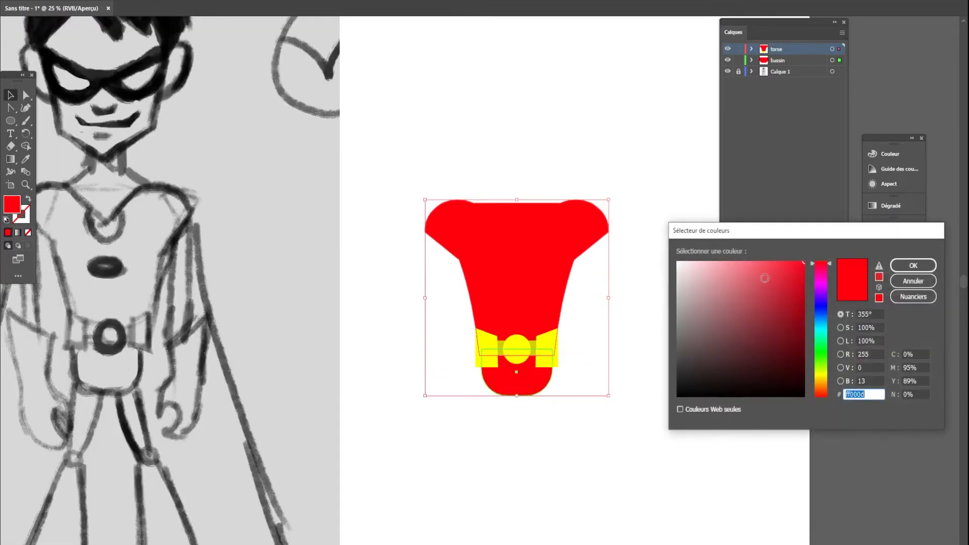
click(797, 302)
click(912, 265)
click(893, 293)
click(684, 316)
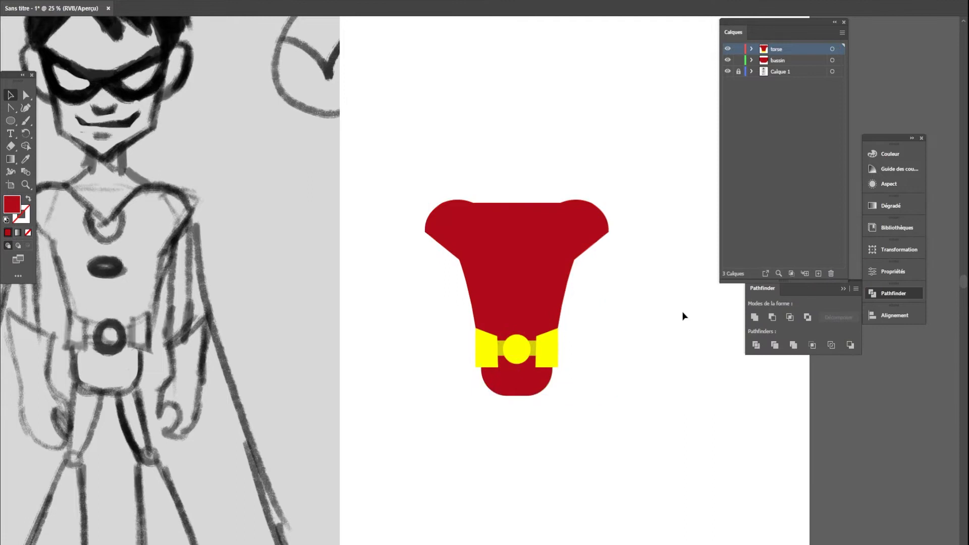
key(ctrl+minus)
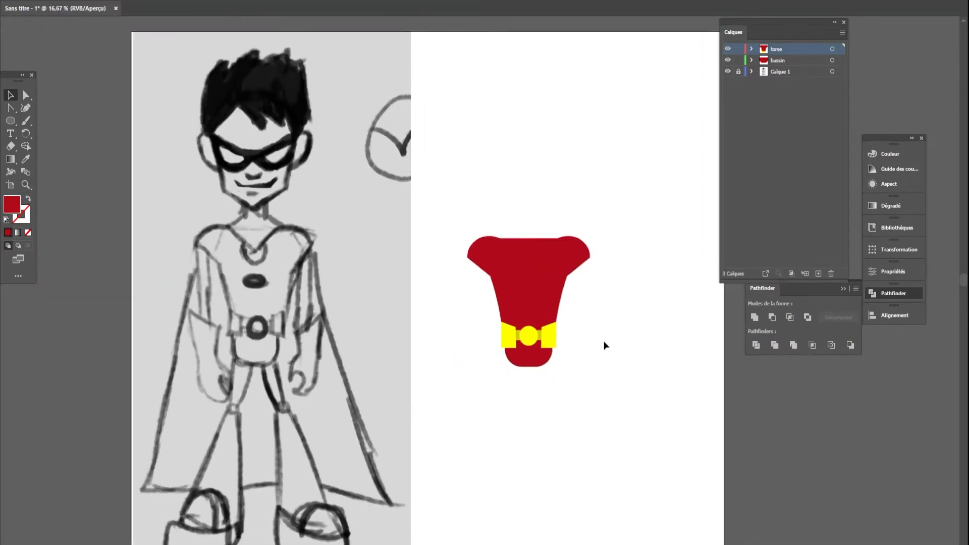
Step: Move the whole torso, pelvis and belt group slightly farther away from the sketch and deselect it
alt+scroll(600, 363, up, 1)
alt+scroll(590, 348, down, 1)
drag(590, 341, 602, 346)
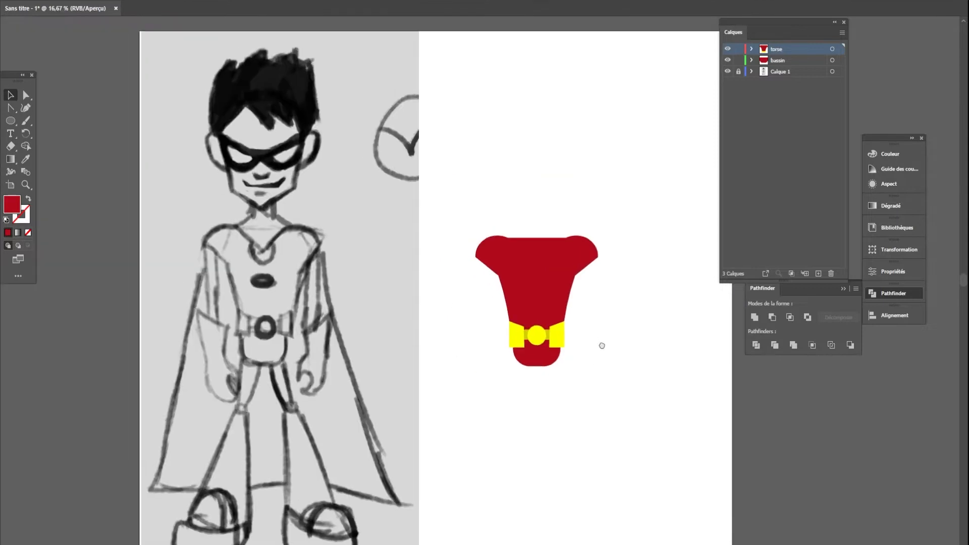
mouse_move(441, 213)
mouse_down()
mouse_move(574, 325)
mouse_move(280, 295)
mouse_move(284, 304)
mouse_move(585, 303)
mouse_move(412, 281)
mouse_move(259, 281)
mouse_move(573, 284)
mouse_up()
click(725, 435)
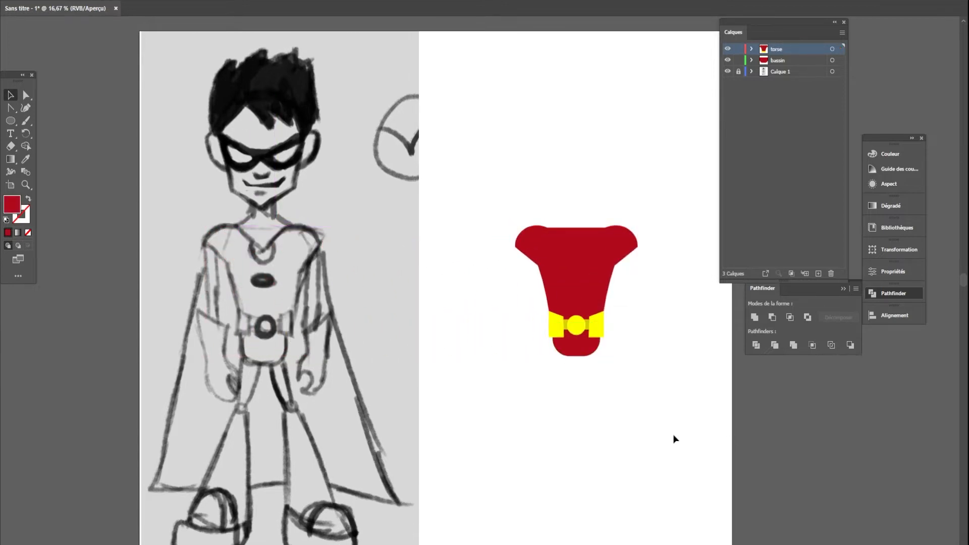
Step: Duplicate the red torso shape and place the copy on the empty canvas above the original, clear of the belt
scroll(597, 348, up, 1)
click(517, 185)
scroll(563, 284, down, 1)
drag(652, 264, 582, 319)
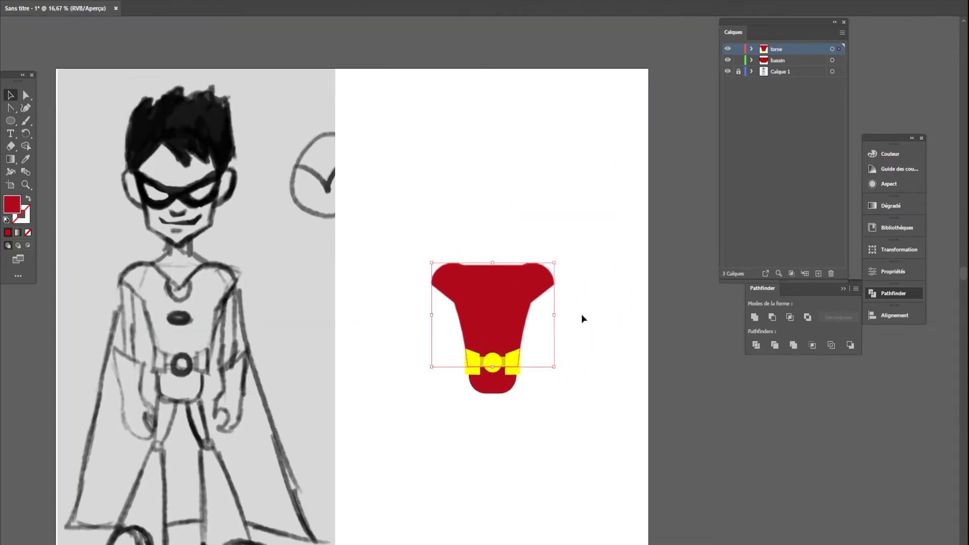
scroll(545, 336, up, 1)
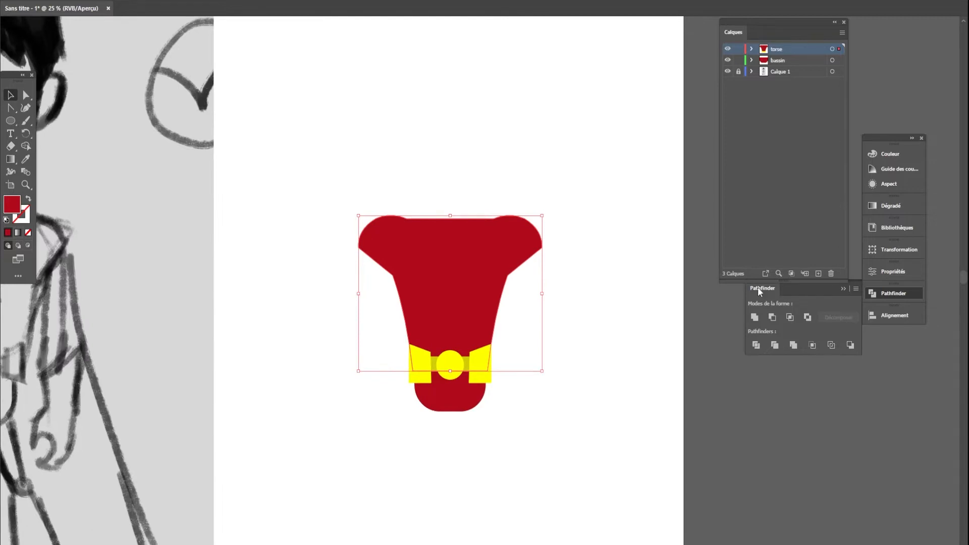
key(a)
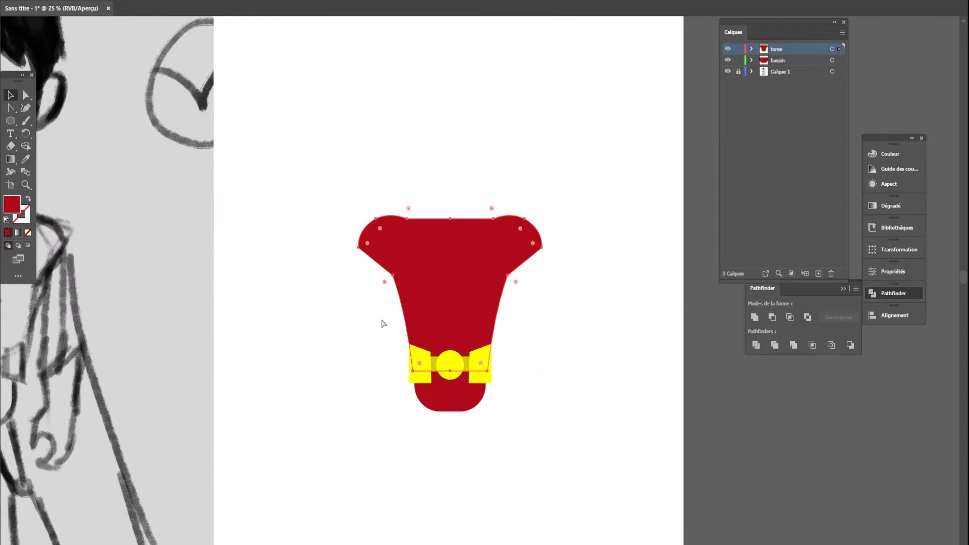
key(ctrl+c)
key(ctrl+v)
drag(471, 310, 577, 156)
drag(589, 251, 488, 446)
drag(487, 343, 470, 313)
click(200, 195)
Step: Draw a closed Pen tool shape around the left shoulder of the torso copy, cutting from the neckline corner to the armpit
click(8, 111)
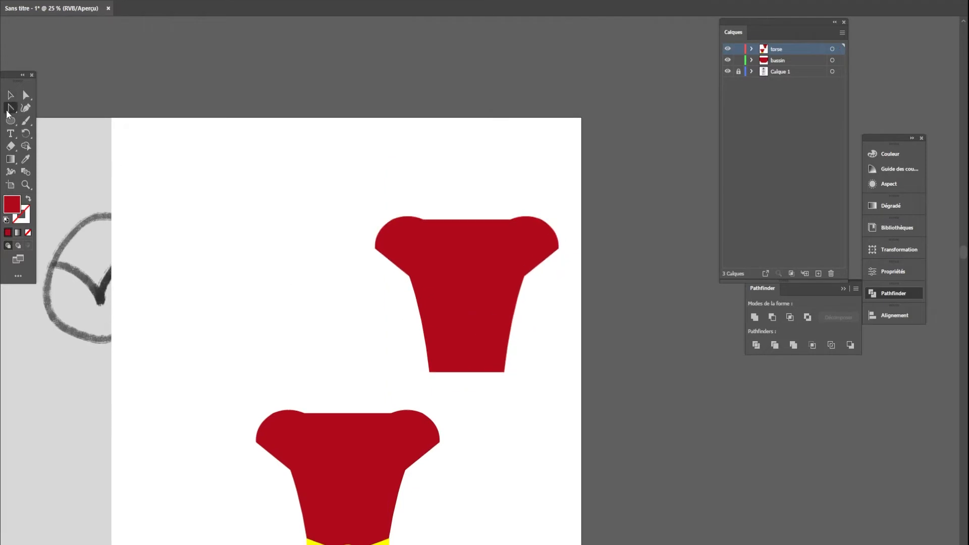
scroll(355, 264, up, 1)
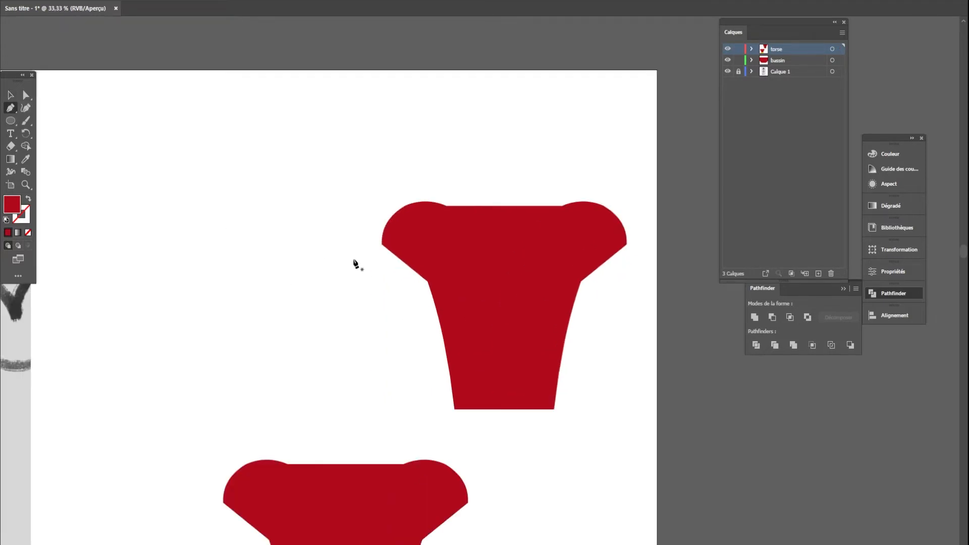
click(446, 207)
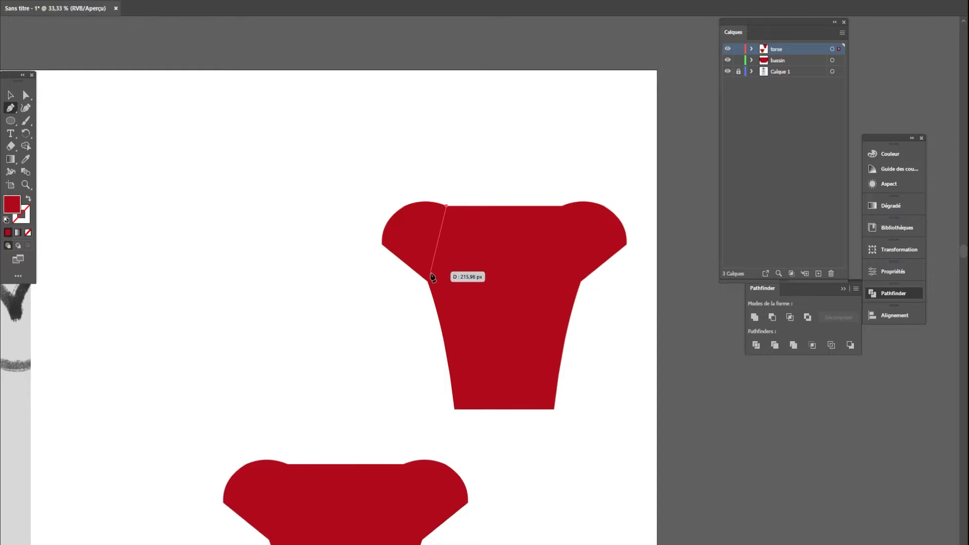
click(427, 281)
click(382, 246)
click(382, 192)
click(438, 191)
click(447, 208)
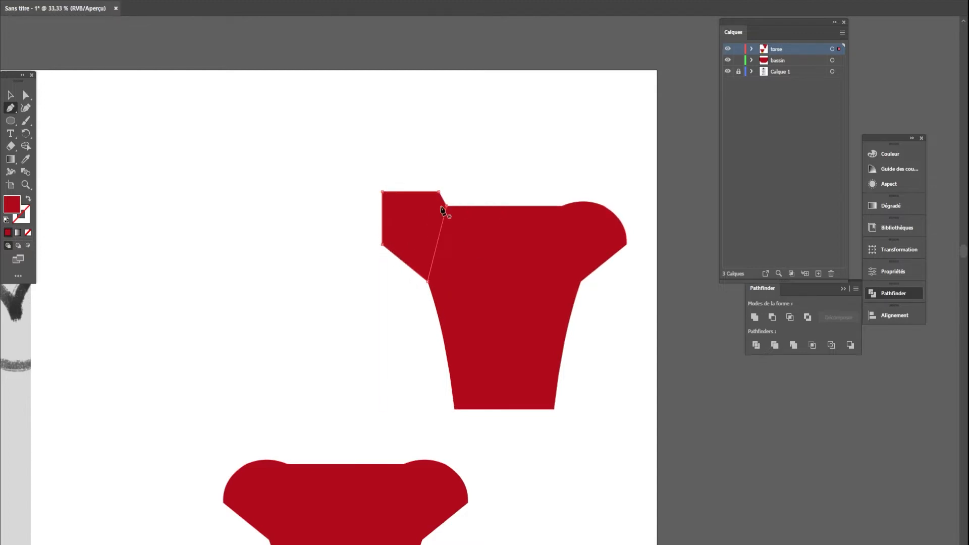
Step: Intersect the drawn shape with the torso copy so only the left shoulder piece is kept
key(v)
shift+click(506, 279)
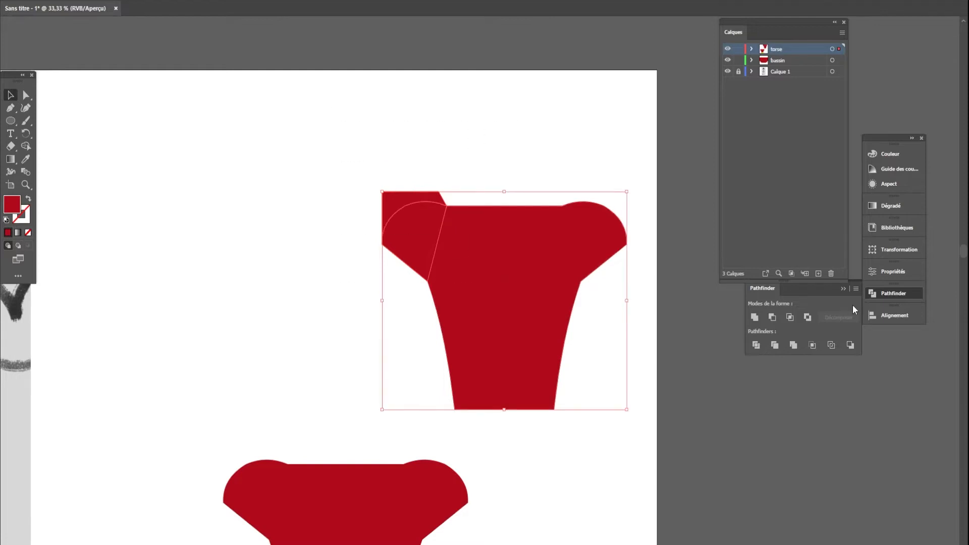
click(790, 317)
Step: Place the shoulder piece exactly over the original torso's left shoulder and fill it with black (000000)
drag(443, 241, 284, 499)
drag(400, 402, 539, 157)
drag(398, 262, 396, 258)
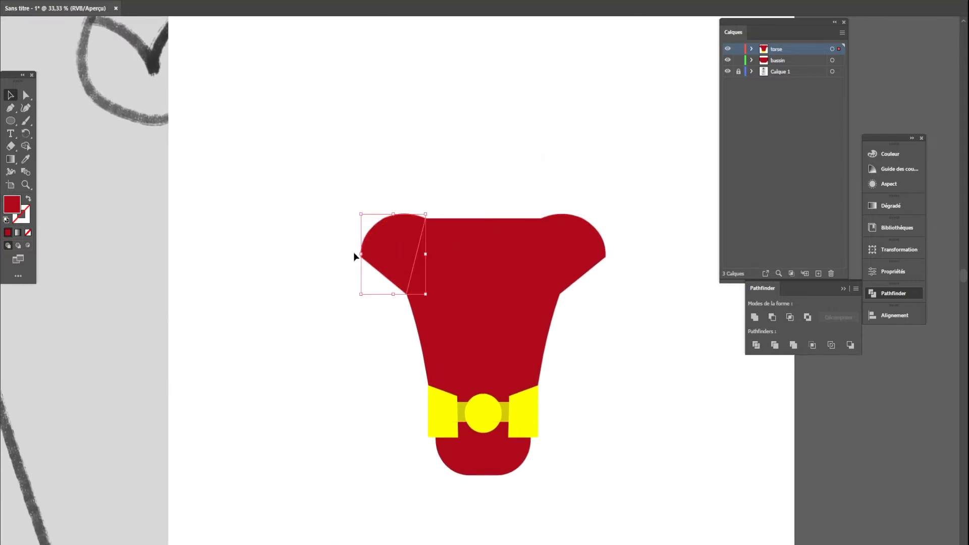
double_click(12, 204)
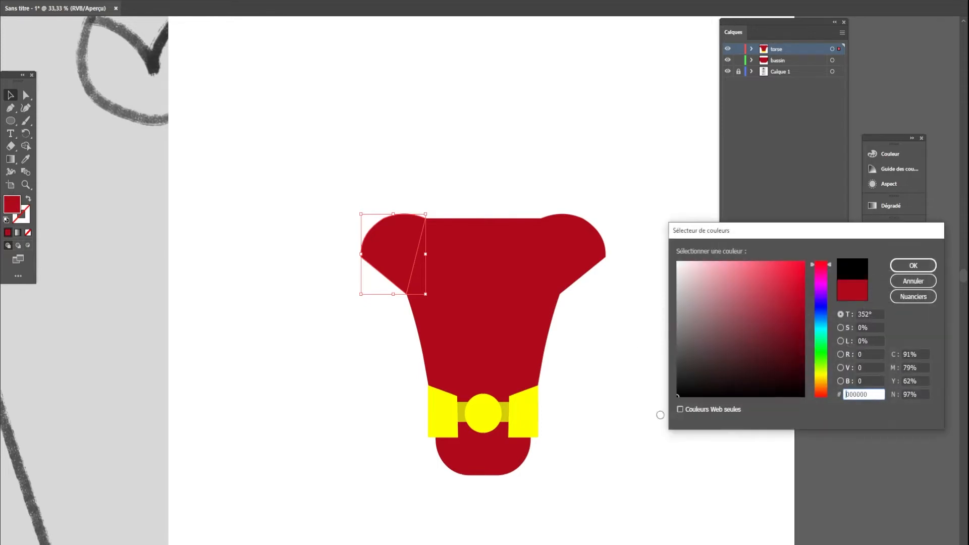
click(925, 265)
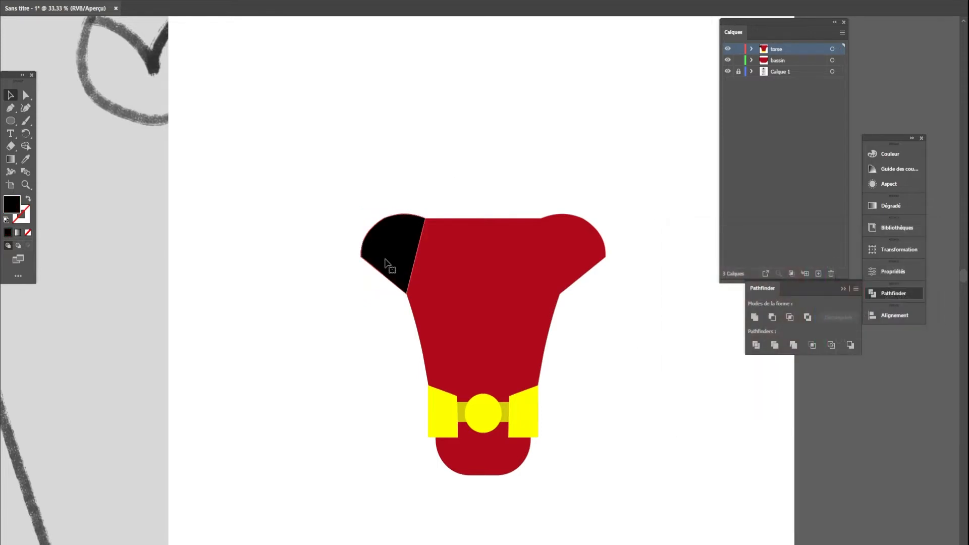
Step: Duplicate the black shoulder piece, mirror the copy about the vertical axis and align it over the torso's right shoulder
key(ctrl+c)
key(ctrl+v)
right_click(484, 283)
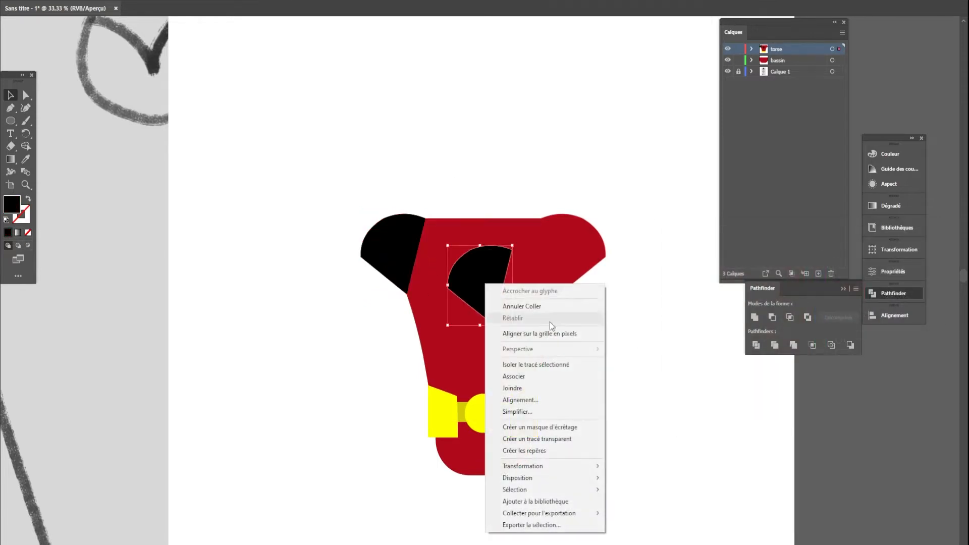
mouse_move(547, 465)
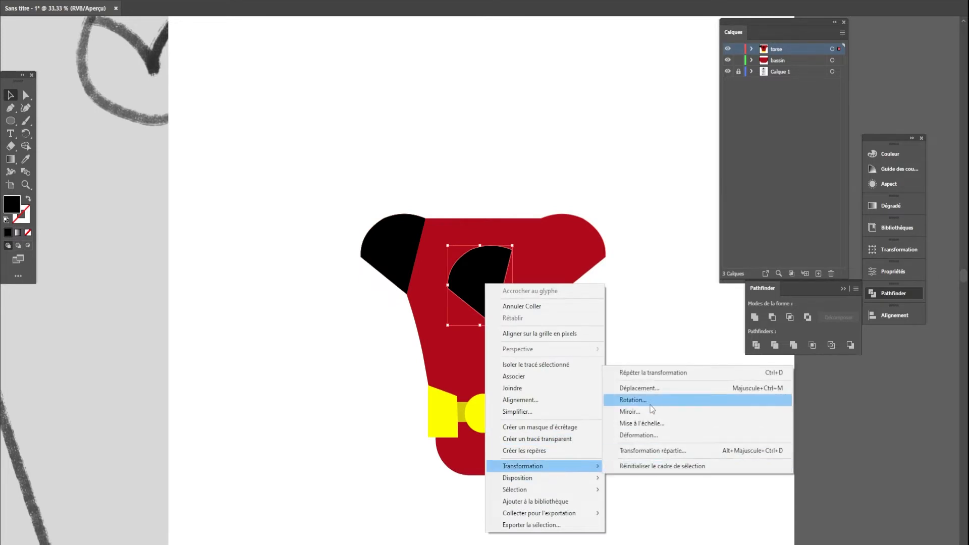
click(646, 412)
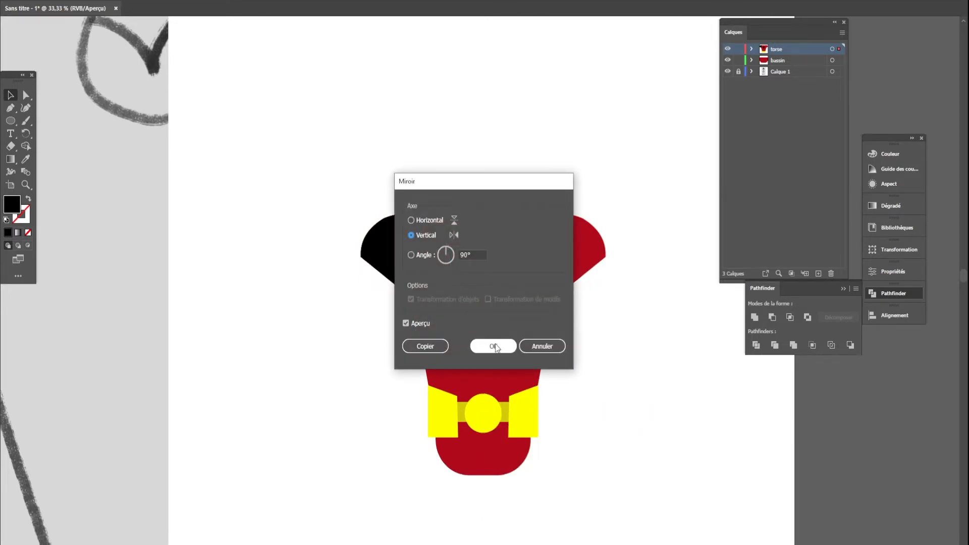
click(493, 346)
drag(471, 271, 577, 262)
click(601, 401)
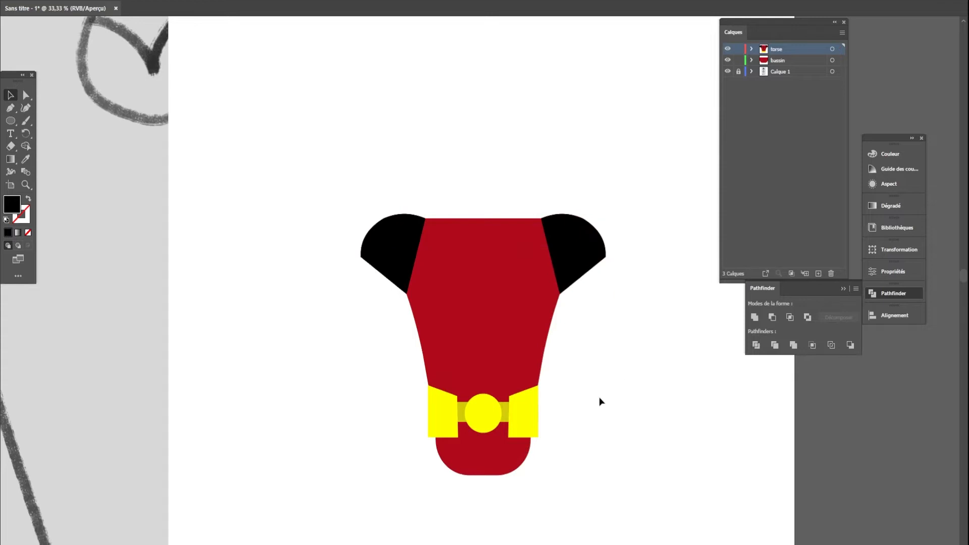
Step: Draw a thin horizontal rectangle at the centre of the chest, using the belt piece's yellow fill
scroll(599, 397, down, 1)
mouse_move(623, 412)
mouse_down()
mouse_move(556, 350)
mouse_move(546, 362)
mouse_up()
scroll(559, 359, down, 1)
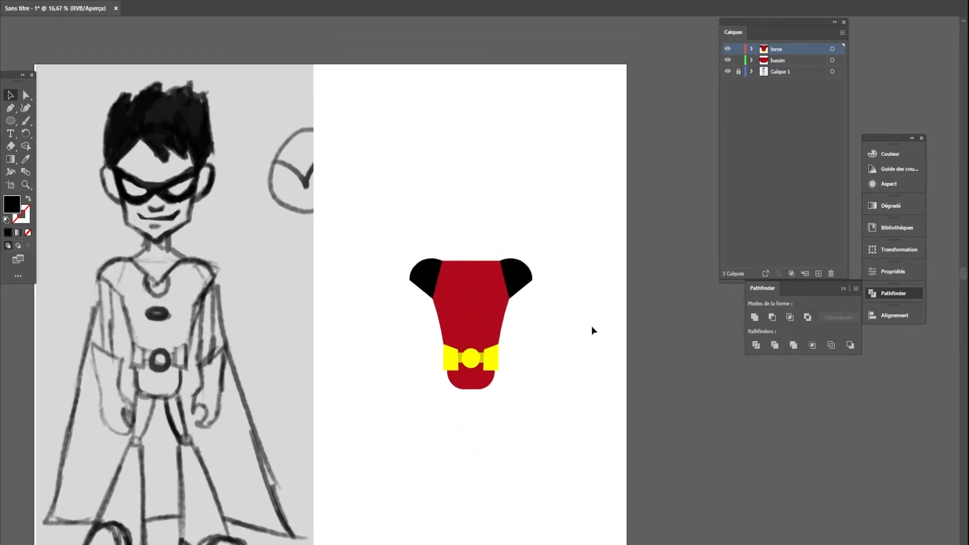
scroll(532, 304, up, 2)
drag(538, 327, 623, 316)
click(535, 400)
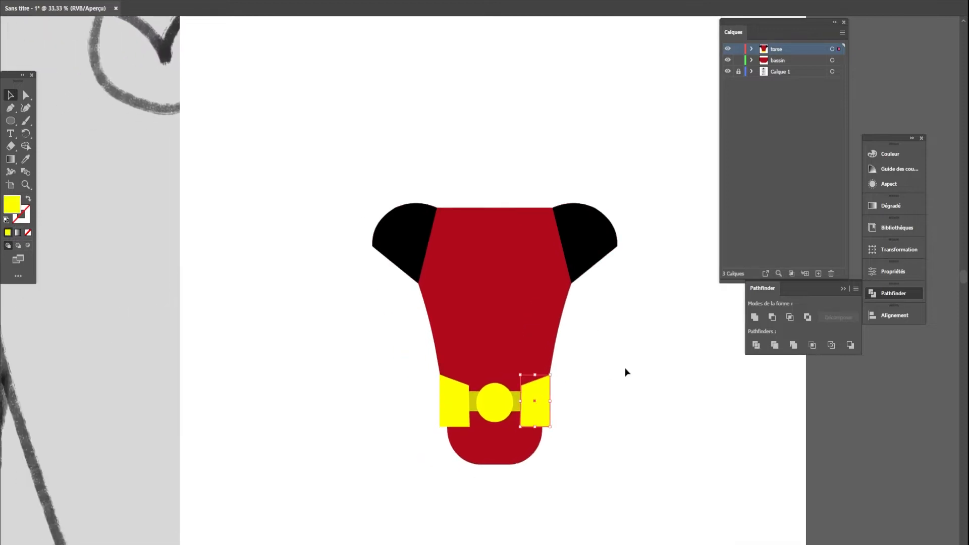
key(l)
drag(11, 126, 61, 121)
scroll(525, 272, up, 2)
drag(409, 243, 515, 262)
key(v)
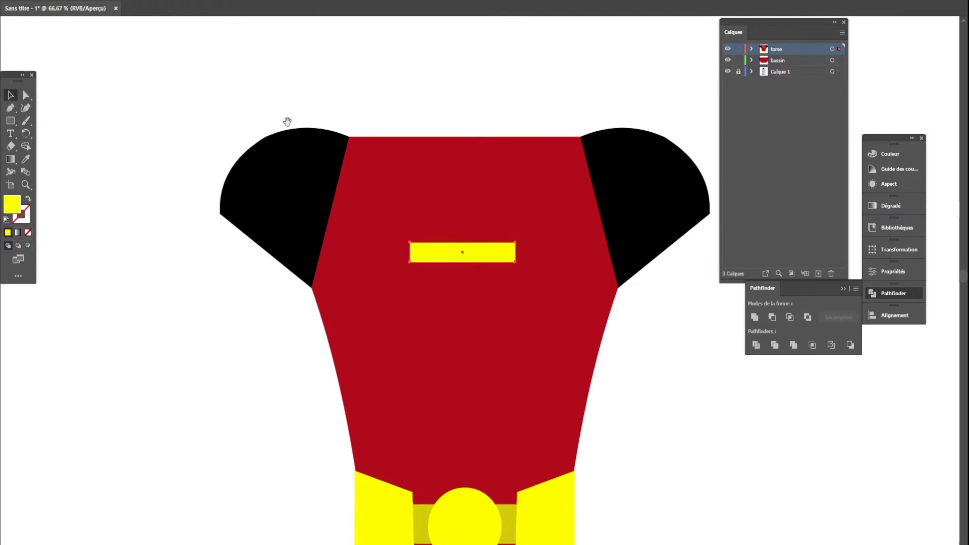
Step: Round the ends of the yellow chest bar and duplicate it just below to make two parallel bars
drag(288, 121, 228, 113)
mouse_move(427, 257)
mouse_down()
mouse_move(445, 256)
mouse_move(430, 257)
mouse_up()
scroll(379, 258, up, 3)
drag(305, 207, 382, 246)
scroll(336, 219, down, 4)
scroll(537, 356, down, 3)
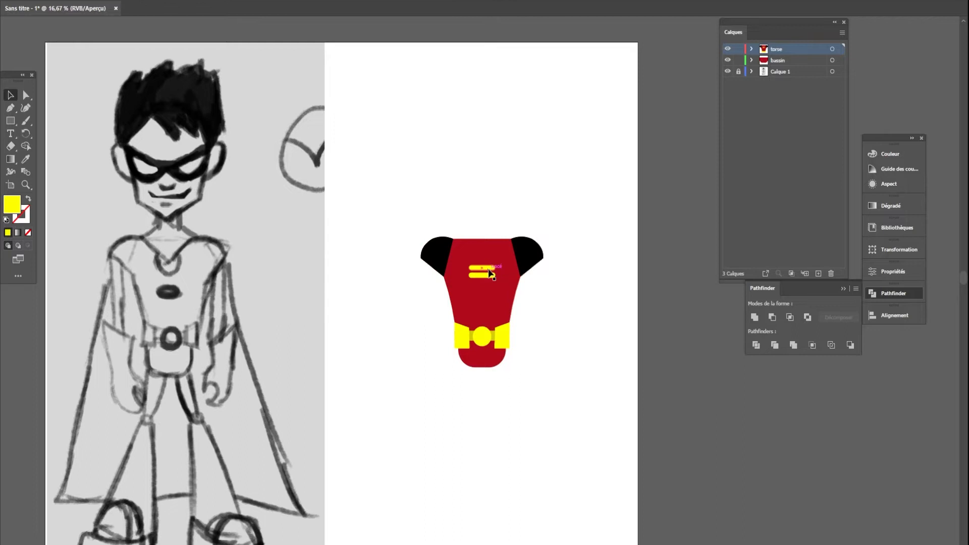
Step: Create a new layer above the torse layer and name it cou
key(ctrl+l)
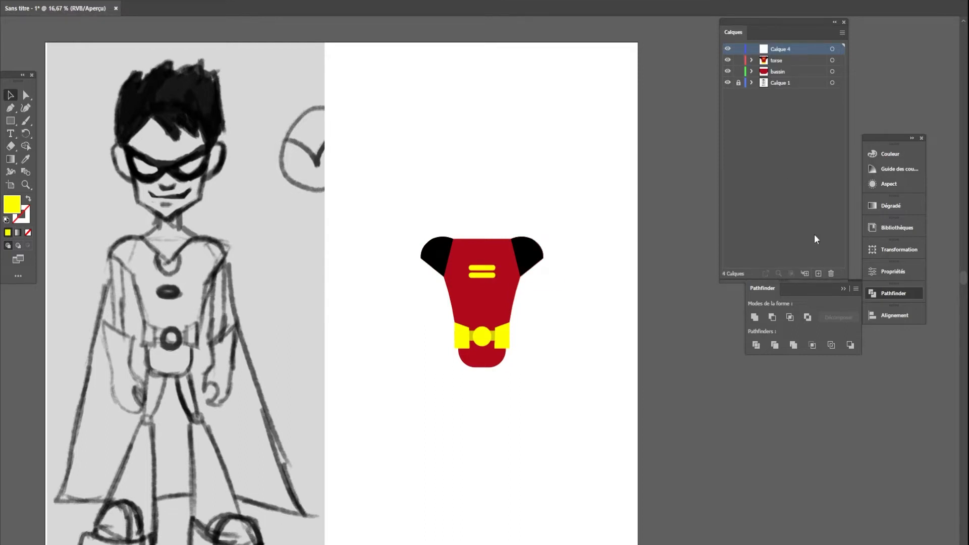
double_click(779, 53)
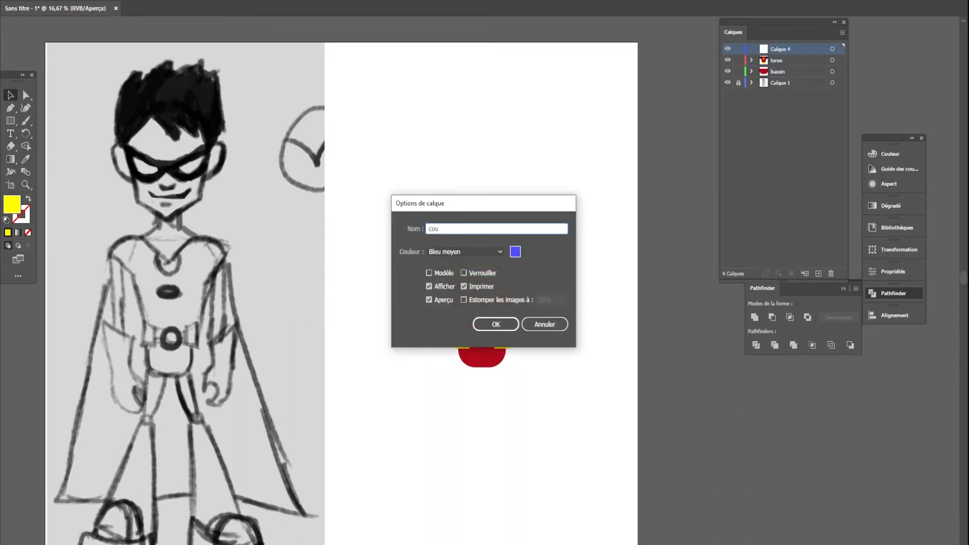
key(Return)
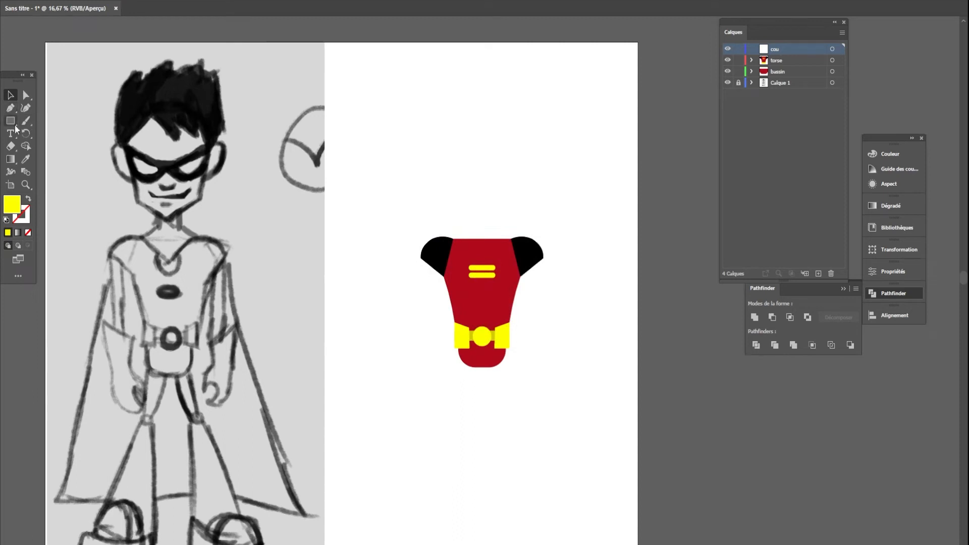
Step: On the cou layer, trace the sketched neck and V-shaped collar as a closed black shape with the Pen tool
click(430, 247)
click(777, 51)
click(11, 110)
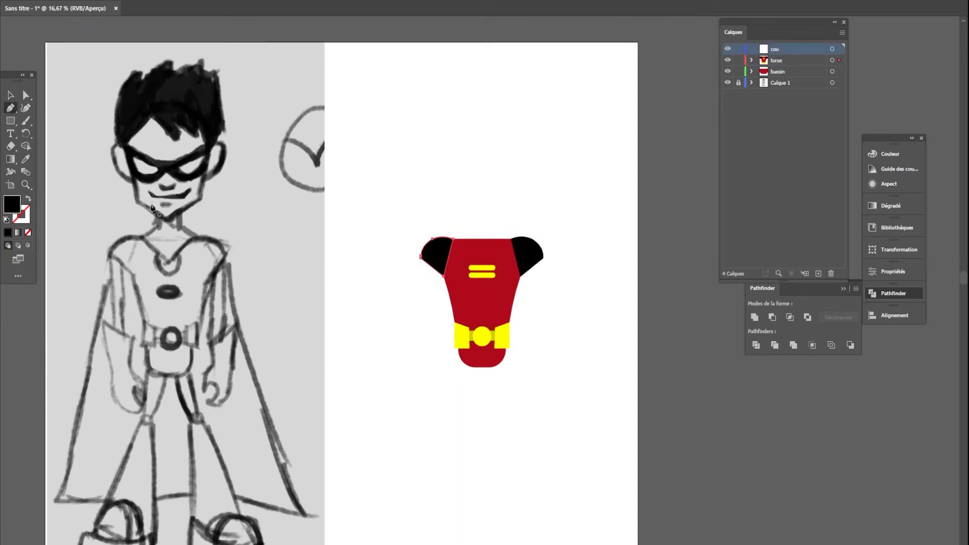
scroll(159, 229, up, 3)
drag(149, 239, 335, 328)
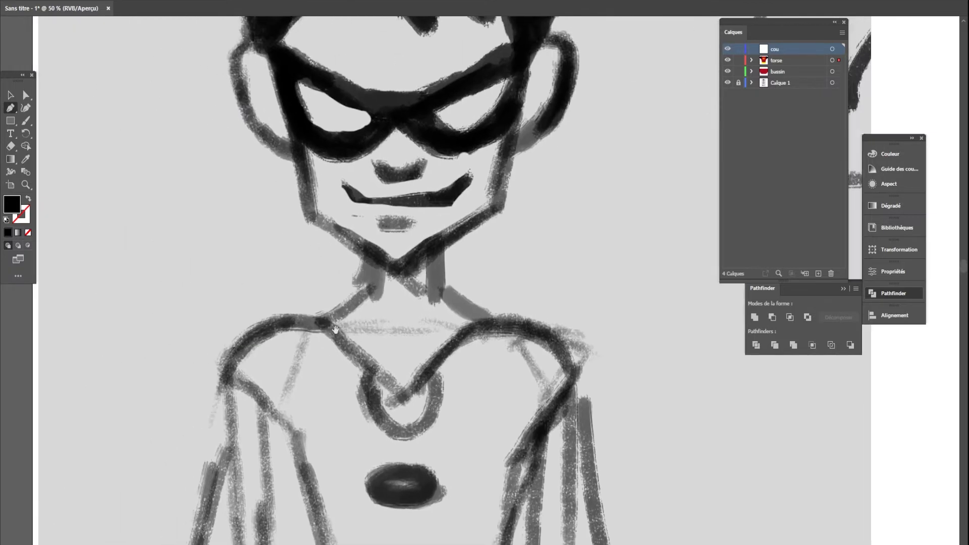
click(433, 220)
click(437, 220)
click(437, 290)
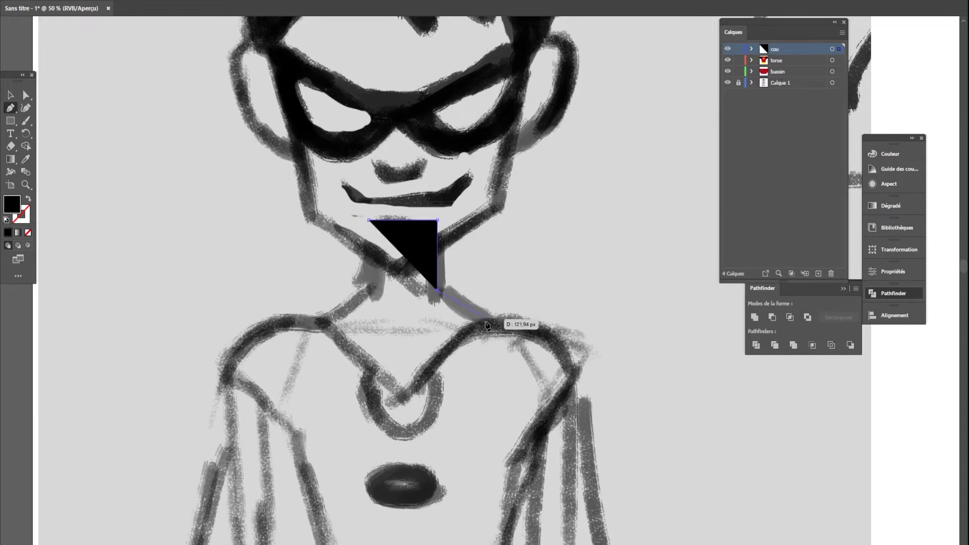
click(485, 324)
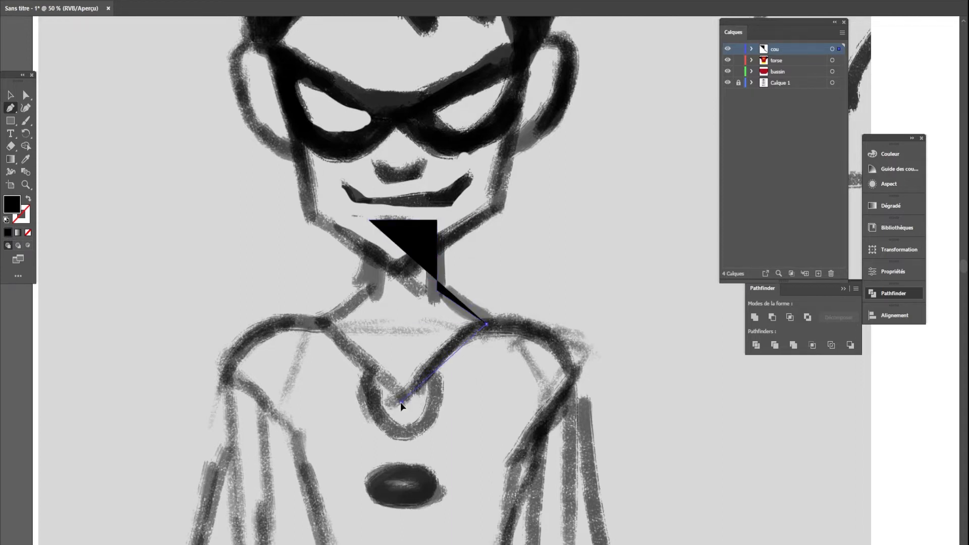
click(400, 401)
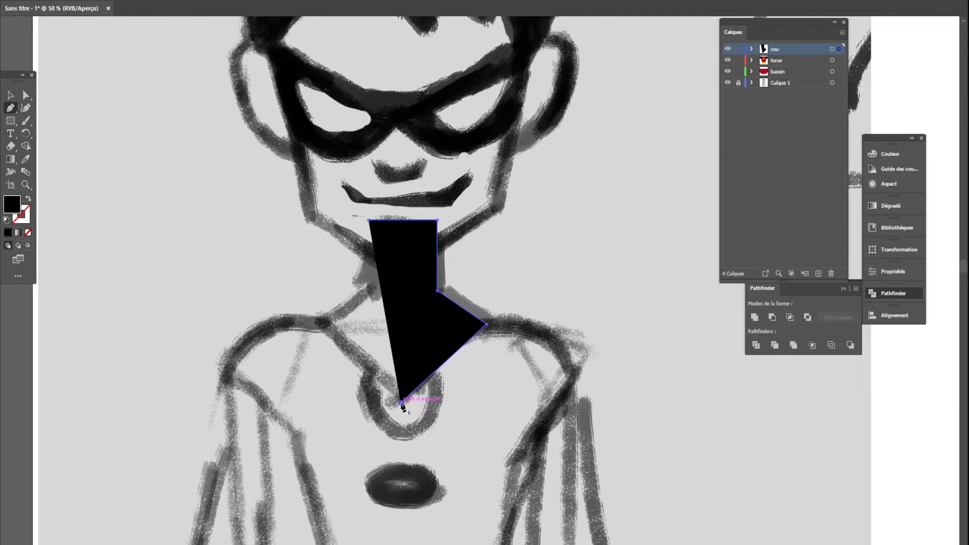
click(322, 318)
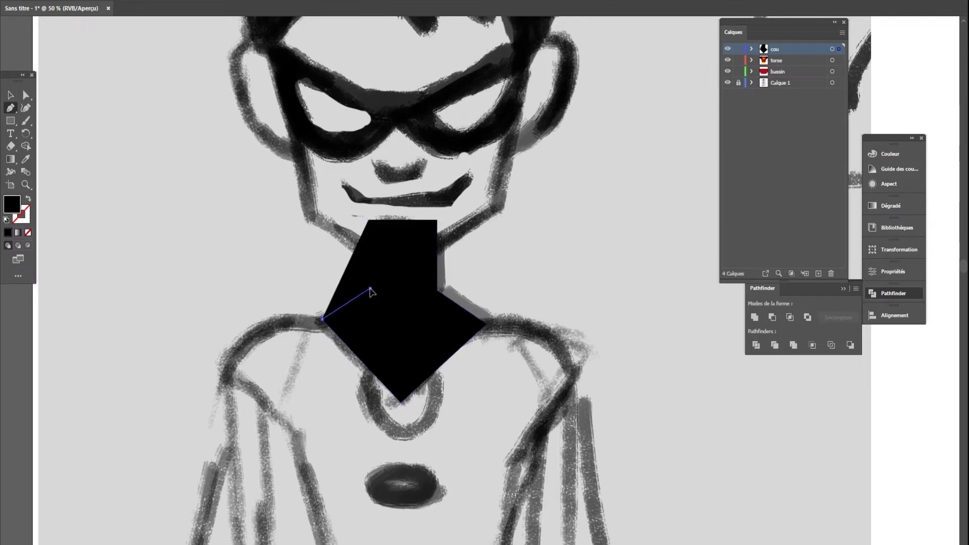
click(371, 288)
click(369, 220)
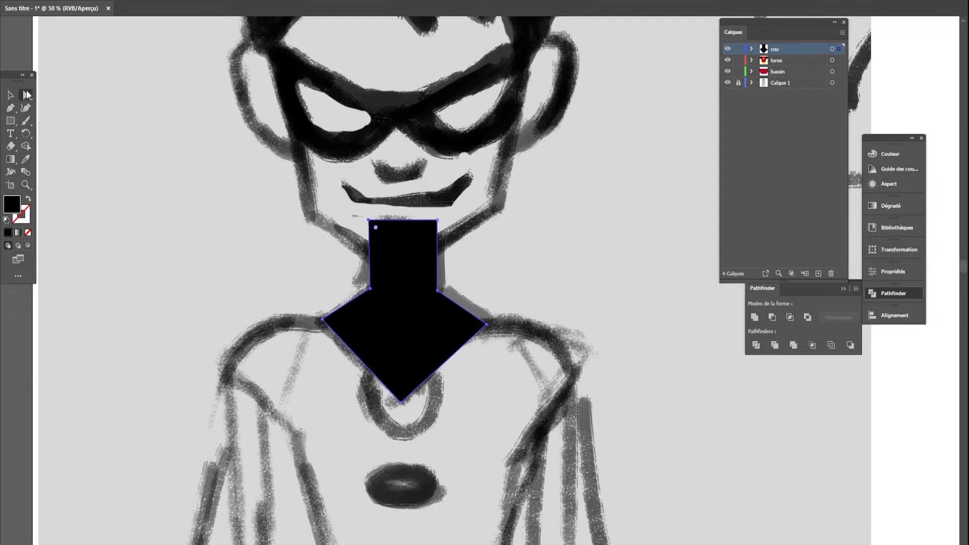
Step: Move the black neck shape off the sketch to the blank area above the red torso
click(558, 232)
drag(392, 271, 683, 270)
drag(692, 472, 249, 432)
scroll(333, 402, down, 2)
mouse_move(289, 348)
mouse_down()
mouse_move(616, 330)
mouse_move(601, 351)
mouse_up()
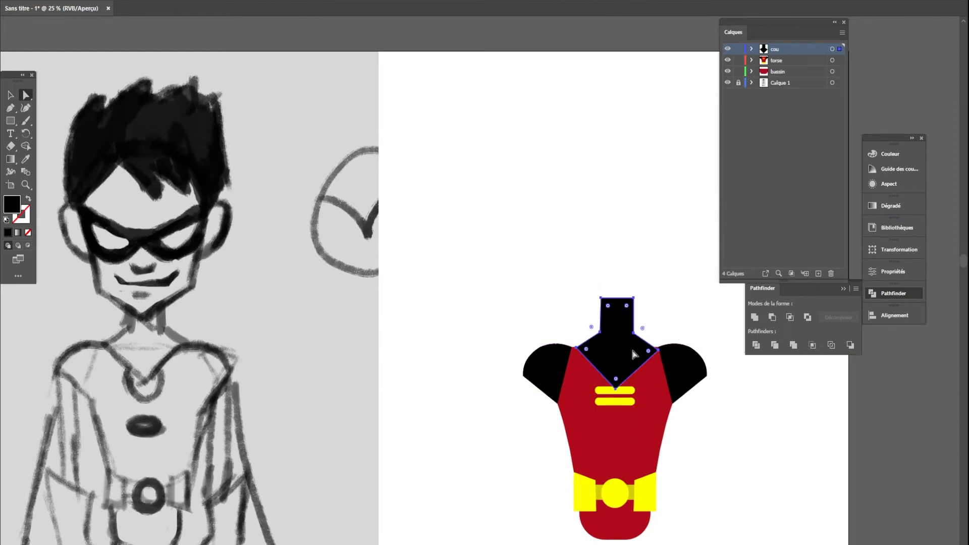
scroll(631, 350, up, 2)
drag(696, 367, 507, 205)
scroll(627, 320, up, 3)
Step: Draw a tall rectangle over the neck's right half, align it with the V tip and subtract it, keeping only the left half
click(10, 120)
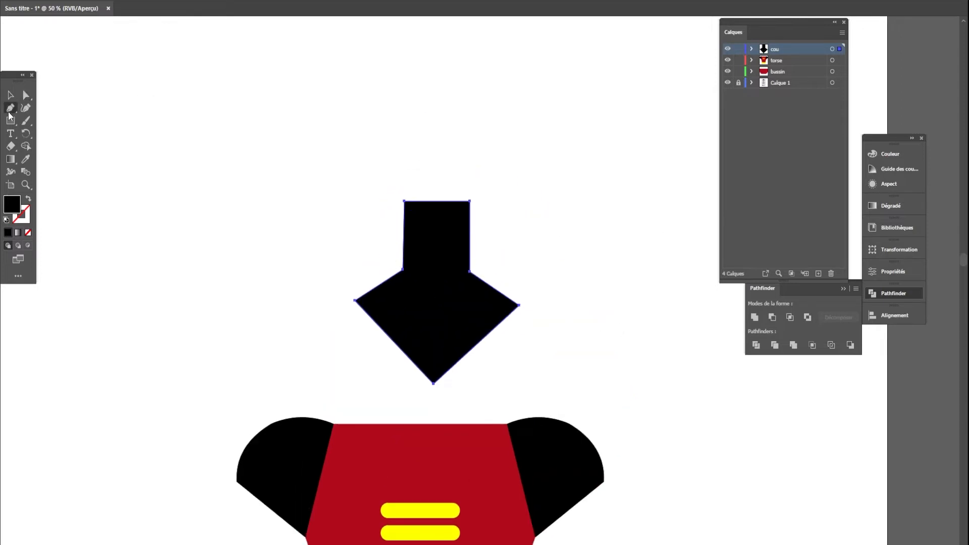
drag(437, 149, 531, 397)
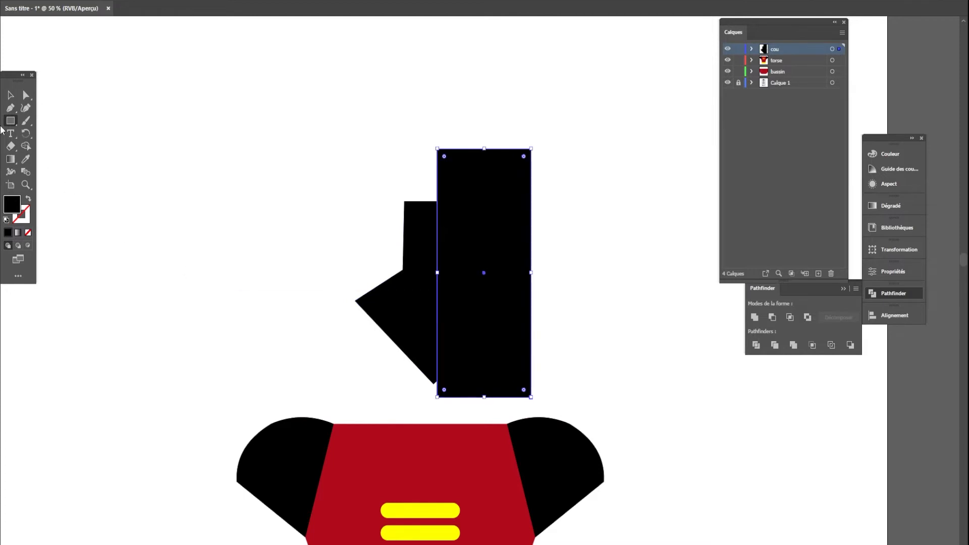
drag(479, 266, 472, 266)
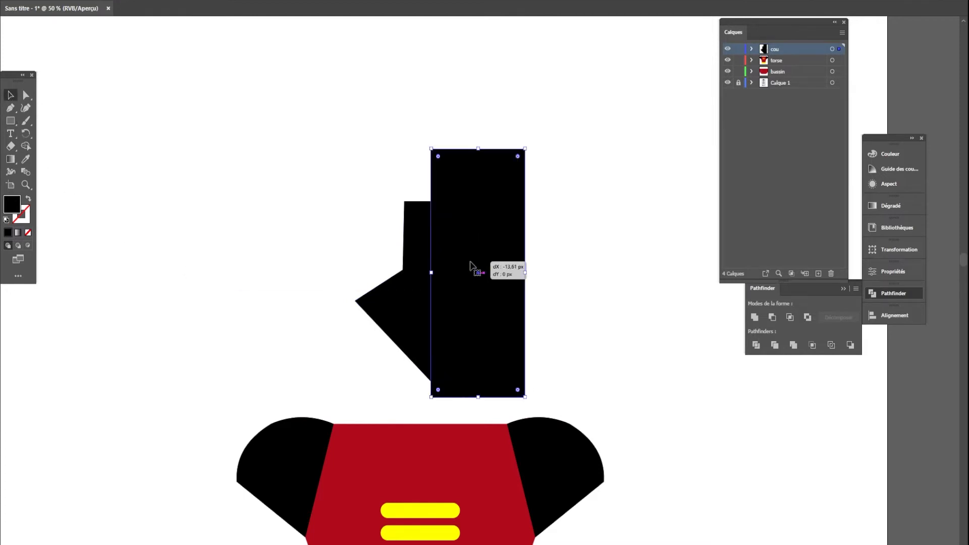
drag(337, 139, 628, 321)
scroll(467, 366, up, 3)
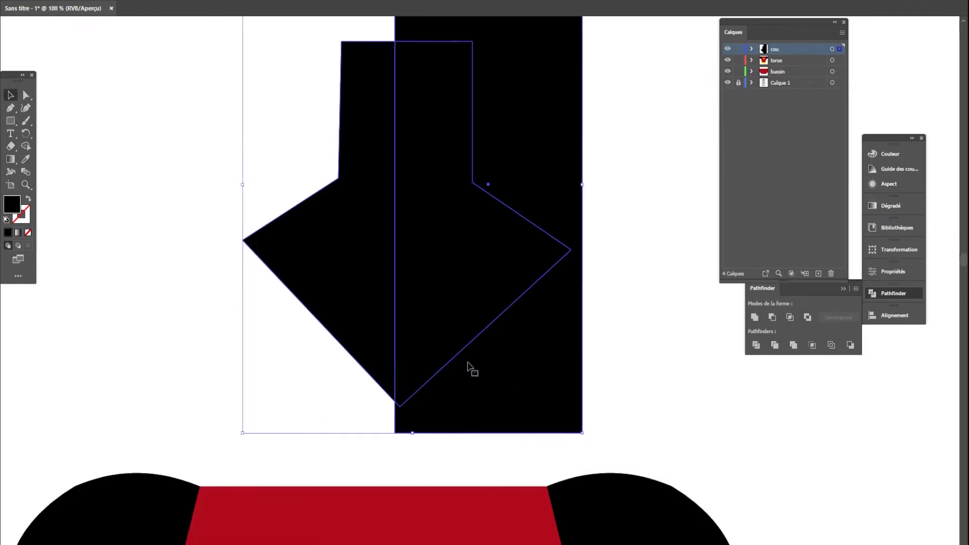
mouse_move(473, 410)
mouse_down()
mouse_move(492, 413)
mouse_move(485, 415)
mouse_up()
scroll(432, 348, down, 4)
drag(465, 303, 543, 305)
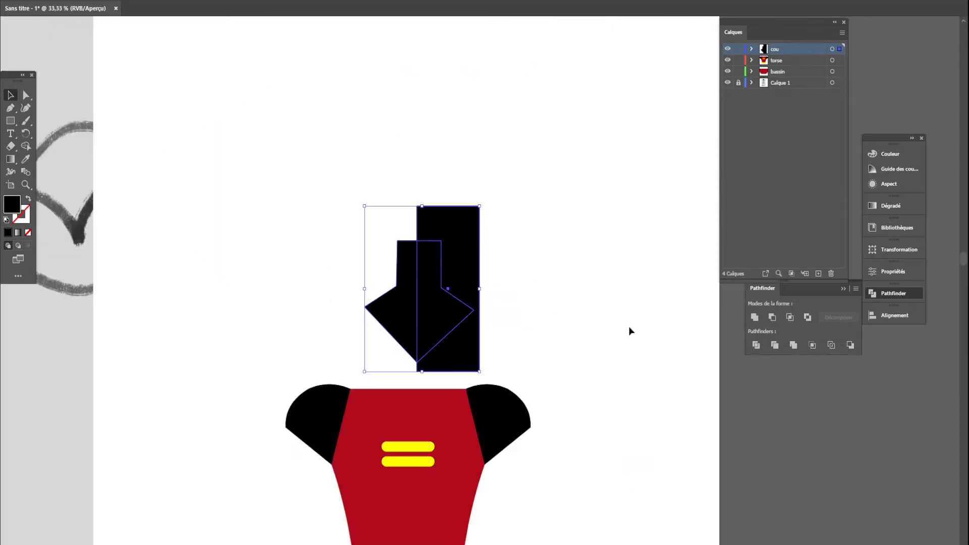
click(789, 318)
scroll(376, 306, up, 2)
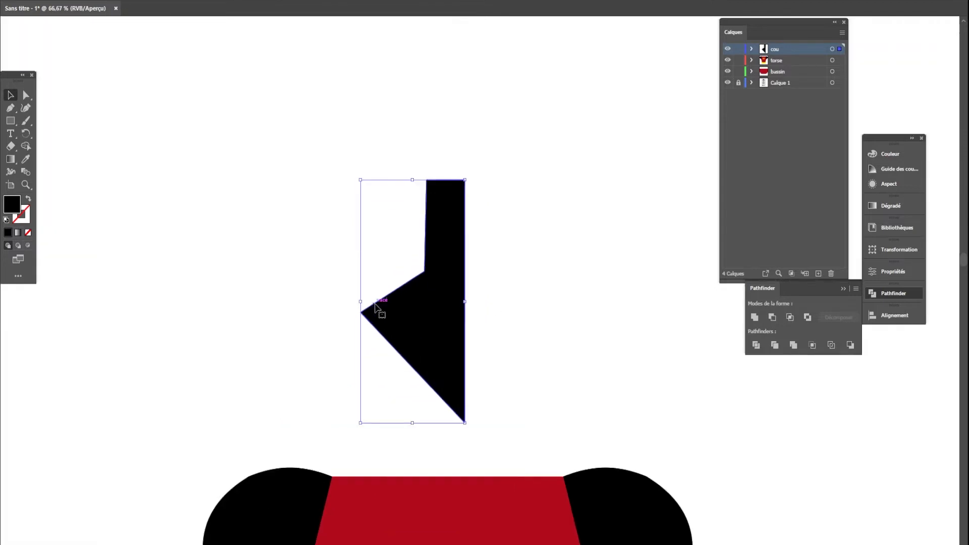
Step: Duplicate the half neck and mirror the copy horizontally to make the opposite half
key(ctrl+c)
key(ctrl+v)
right_click(507, 312)
mouse_move(570, 247)
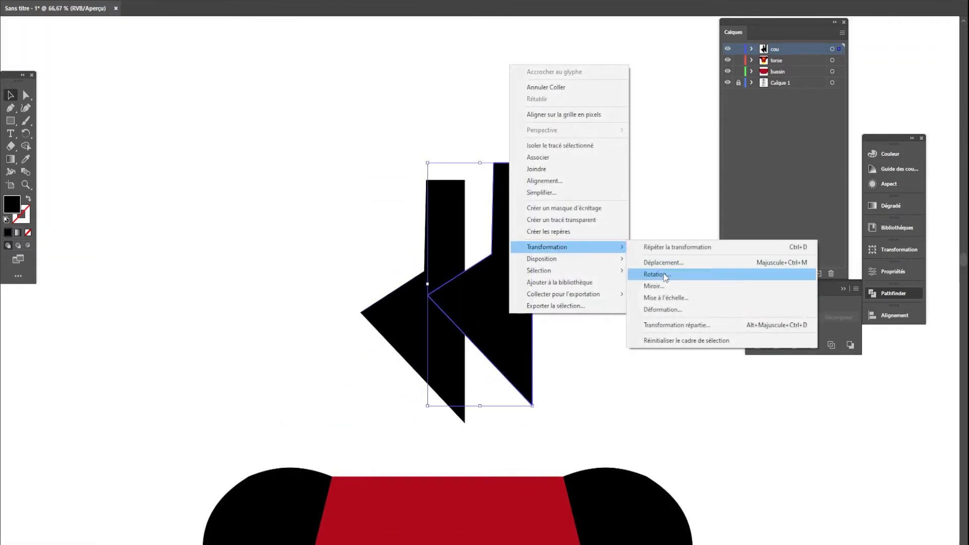
click(653, 286)
click(502, 346)
Step: Align the mirrored half edge to edge with the original and unite both into one symmetrical neck shape
drag(470, 310, 498, 325)
scroll(452, 202, up, 4)
mouse_move(552, 191)
mouse_down()
mouse_move(566, 190)
mouse_move(559, 192)
mouse_up()
scroll(554, 273, down, 4)
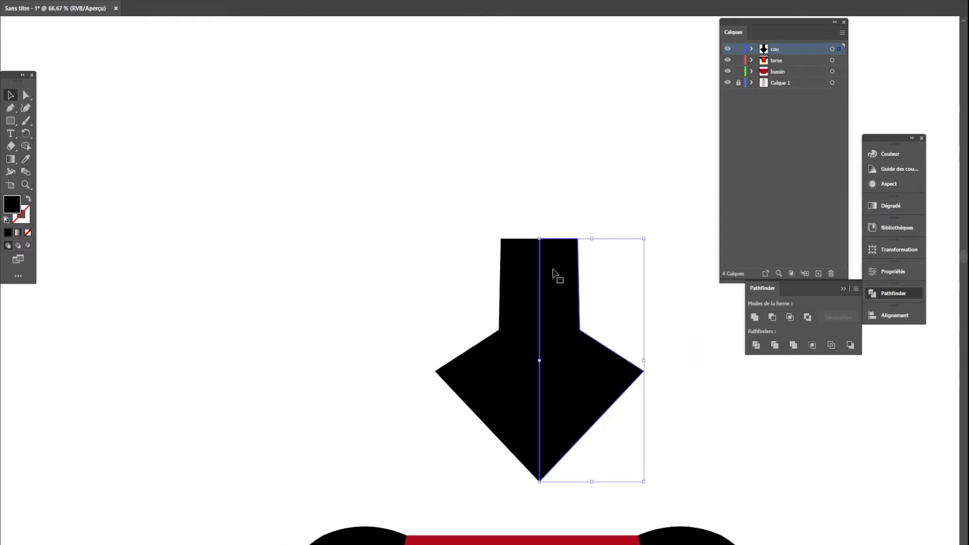
drag(574, 271, 574, 272)
click(755, 317)
click(675, 336)
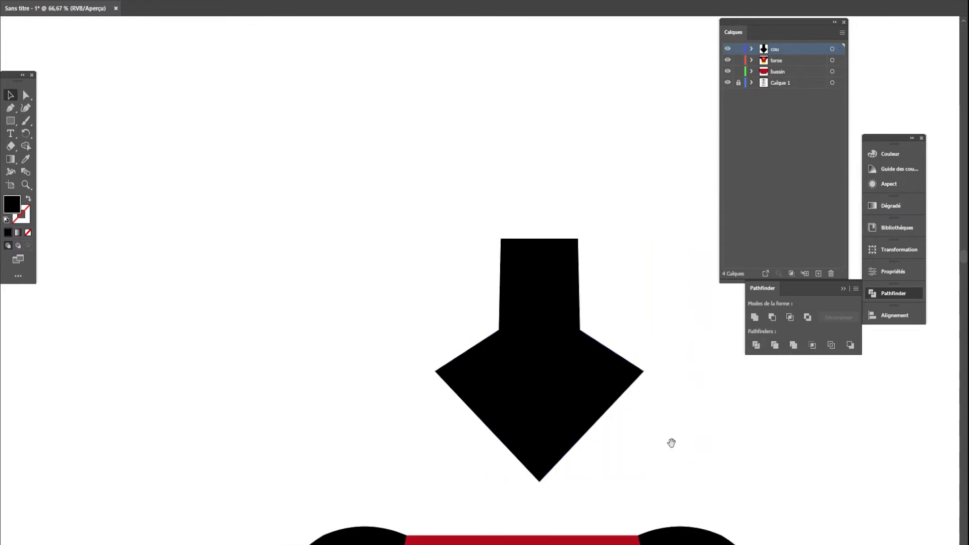
Step: Place the neck centred on the torso between the shoulders and reduce its height to fit above the chest bars
scroll(624, 288, down, 5)
drag(519, 242, 507, 409)
drag(495, 468, 514, 384)
click(590, 287)
scroll(590, 287, down, 2)
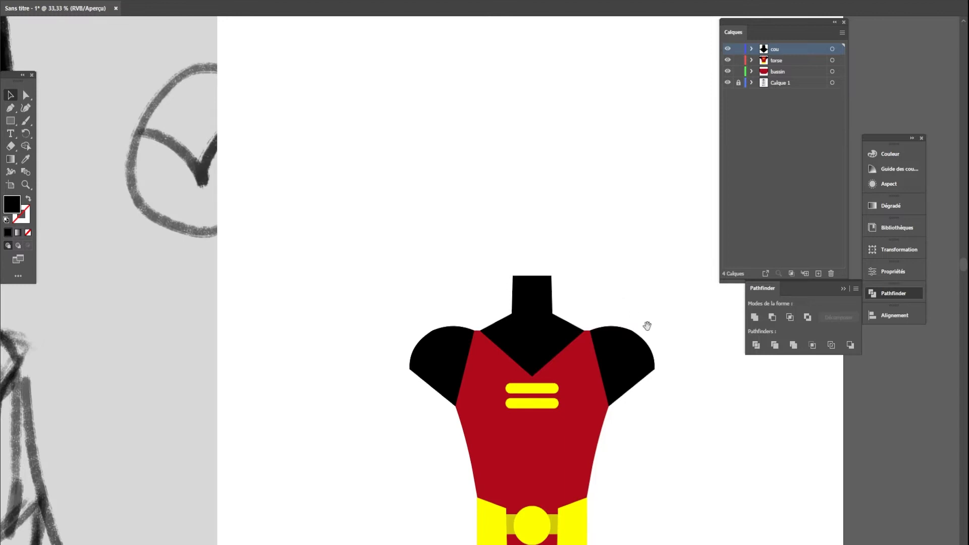
scroll(647, 325, down, 3)
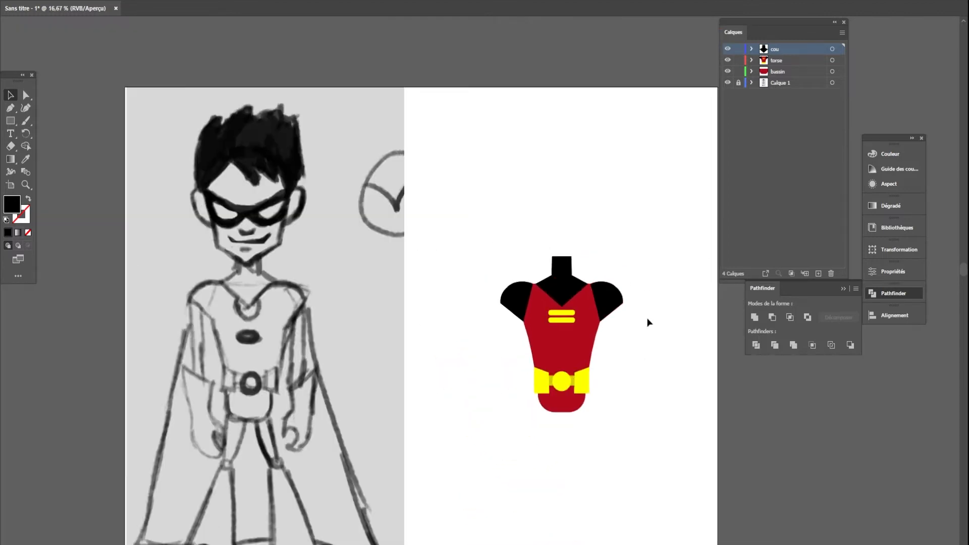
drag(646, 347, 622, 343)
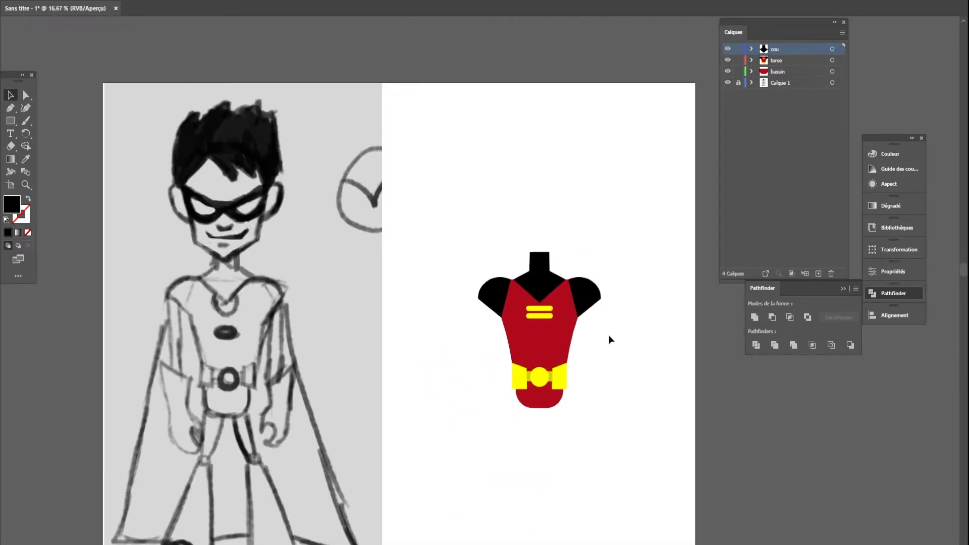
Step: Bend the neck's straight top edge into a shallow, symmetrical dome with the Anchor Point tool and its handles
click(541, 281)
scroll(540, 281, up, 5)
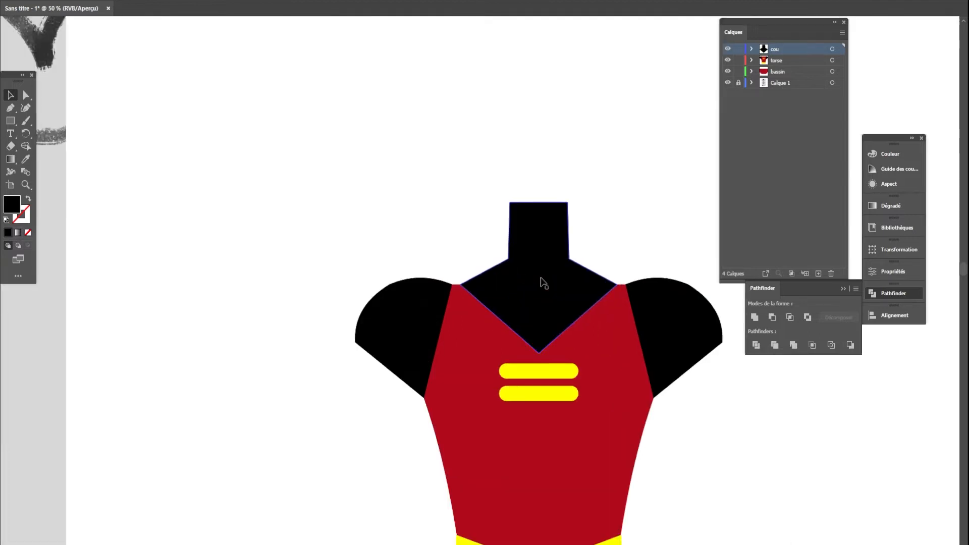
scroll(500, 249, up, 1)
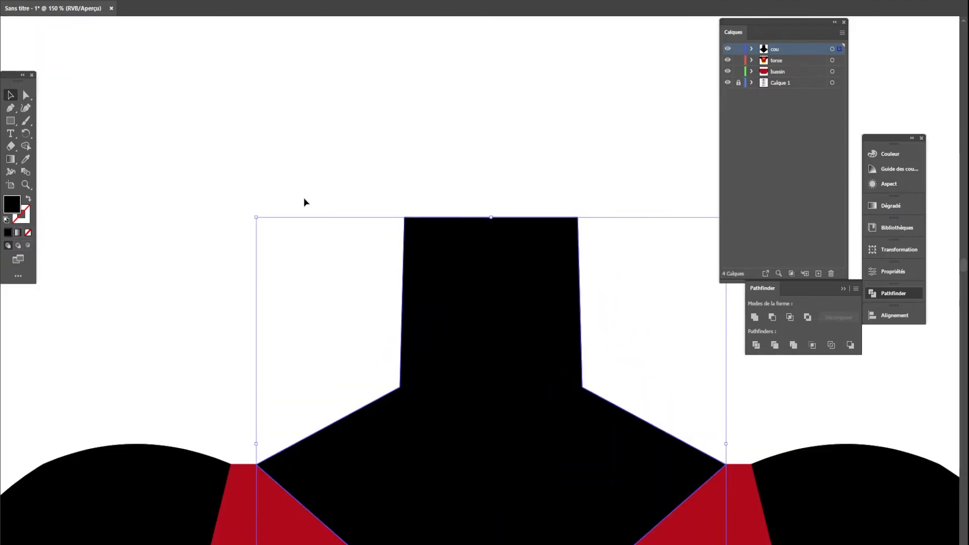
click(12, 108)
click(63, 120)
drag(490, 217, 471, 221)
key(a)
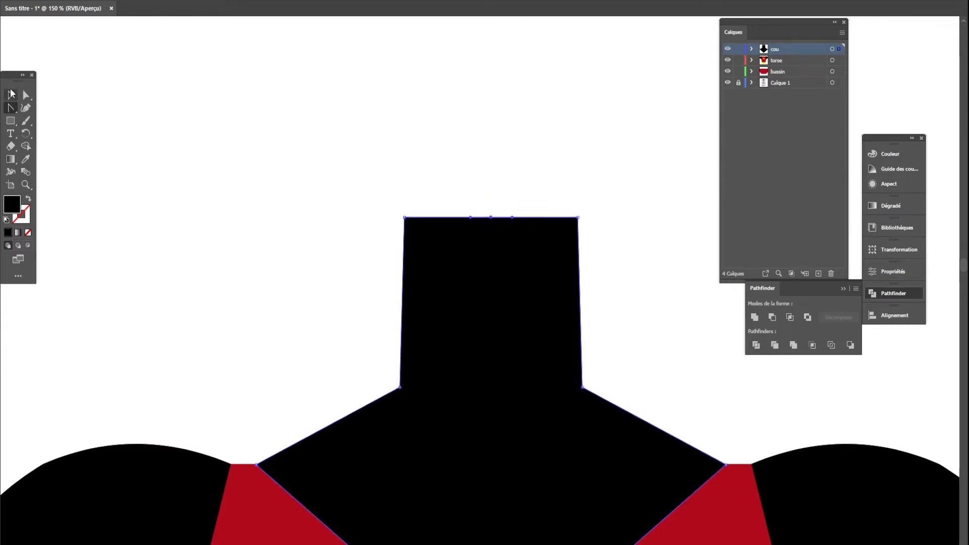
drag(490, 216, 572, 188)
drag(470, 188, 415, 187)
click(626, 241)
Step: Create a new layer above the cou layer and name it visage
scroll(634, 252, down, 6)
mouse_move(670, 268)
mouse_down()
mouse_move(560, 271)
mouse_move(586, 227)
mouse_up()
scroll(546, 277, up, 1)
mouse_move(297, 217)
mouse_down()
mouse_move(501, 255)
mouse_move(573, 289)
mouse_up()
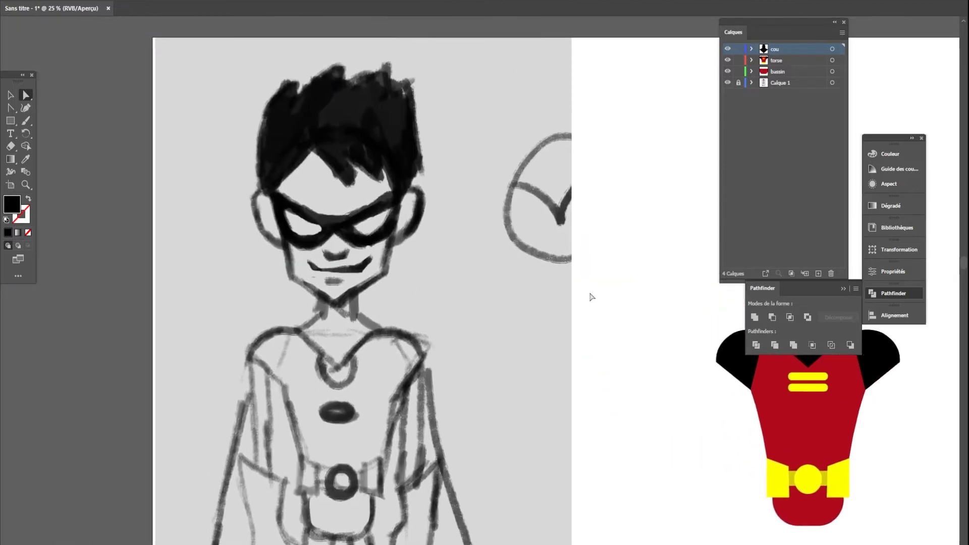
click(818, 274)
double_click(772, 49)
text(visage)
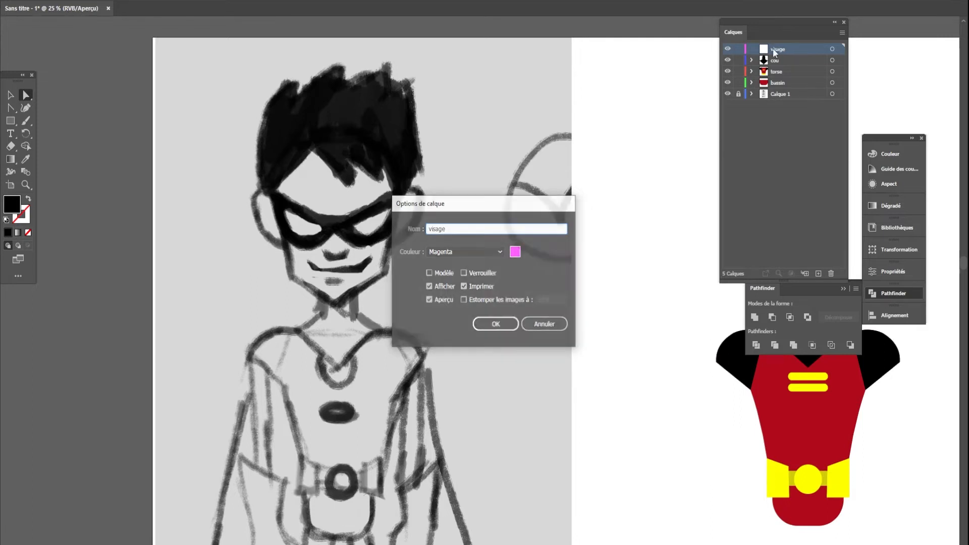
key(Return)
Step: Set the fill to the skin tone d8baab for a rectangle on the sketched face
scroll(263, 338, up, 1)
scroll(344, 295, up, 1)
drag(344, 295, 451, 383)
scroll(362, 381, down, 1)
drag(10, 120, 51, 121)
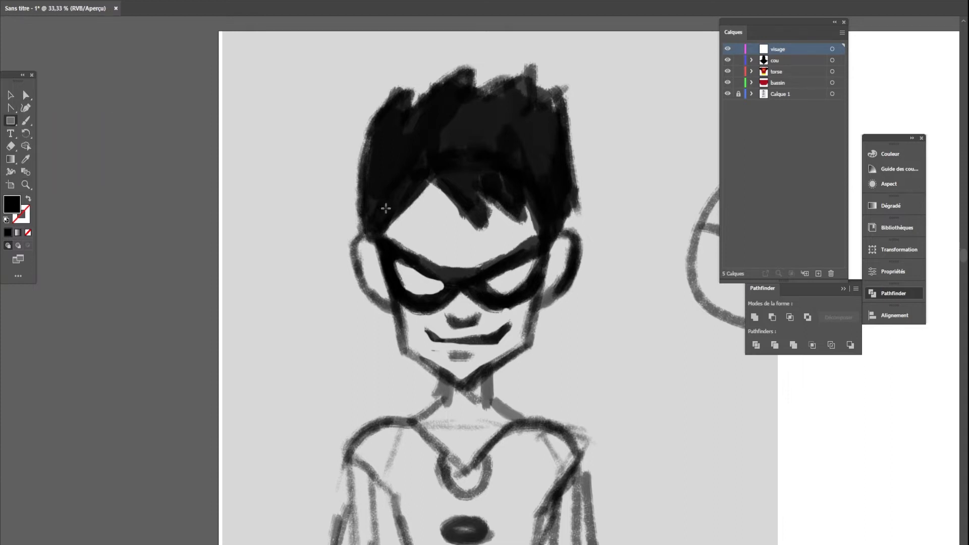
double_click(13, 202)
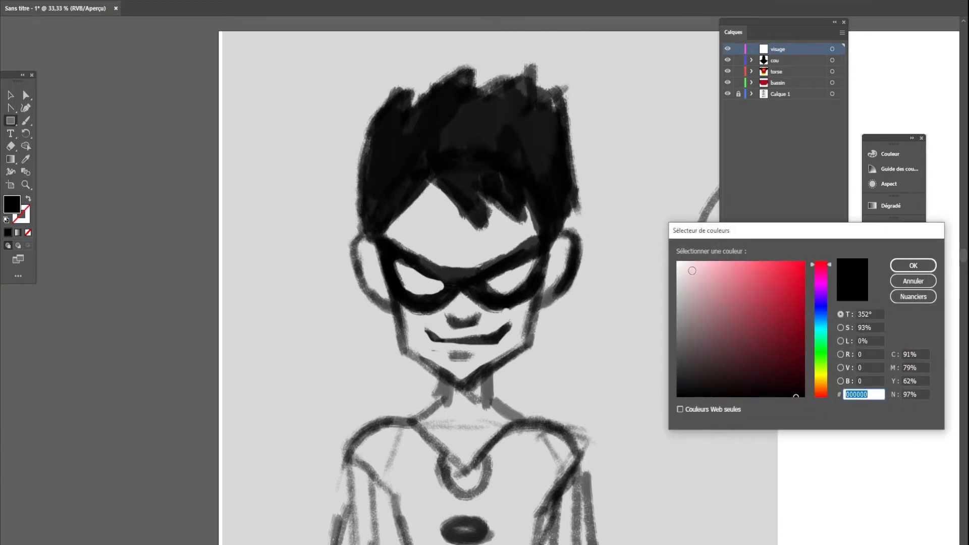
click(692, 270)
drag(823, 383, 824, 391)
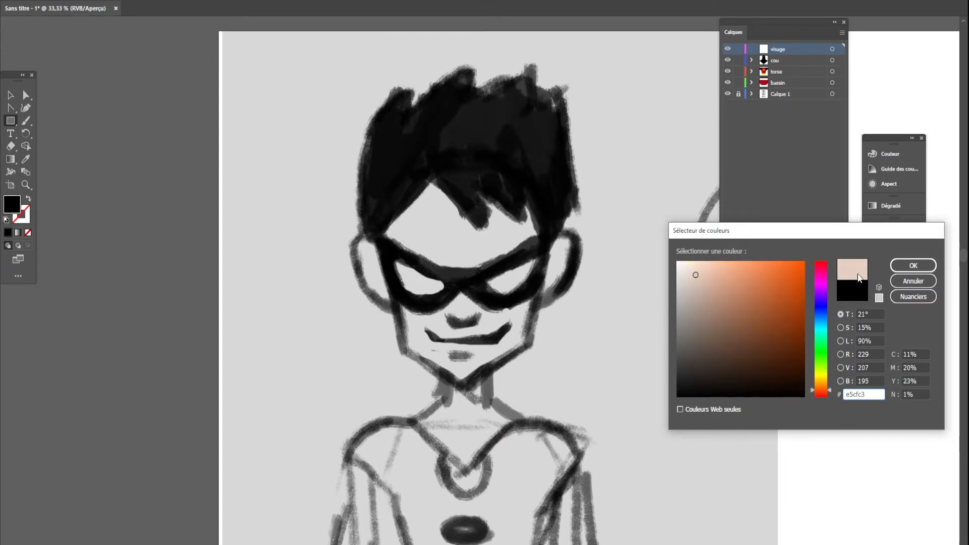
click(703, 281)
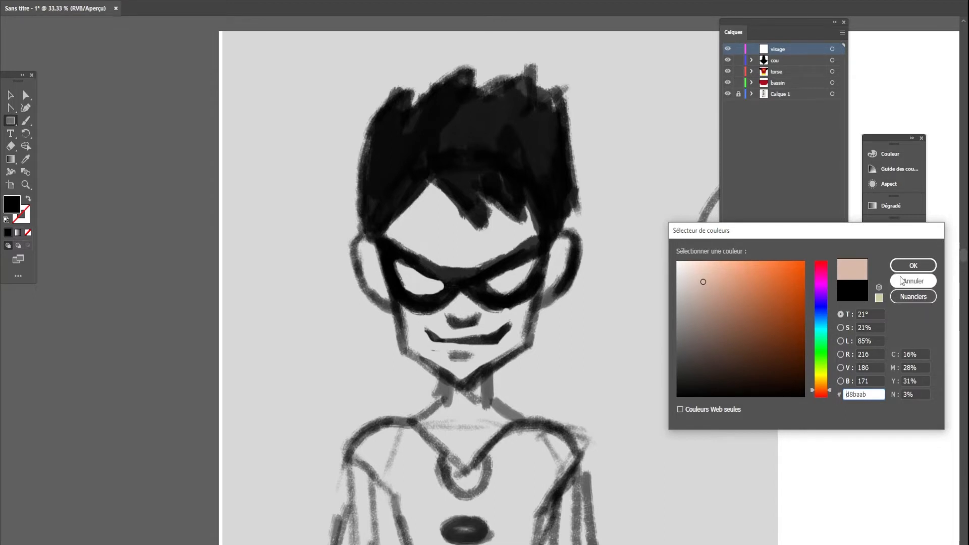
click(912, 266)
Step: Draw a skin-coloured rectangle over the sketched face and narrow it to the width of the jaw
drag(383, 167, 541, 349)
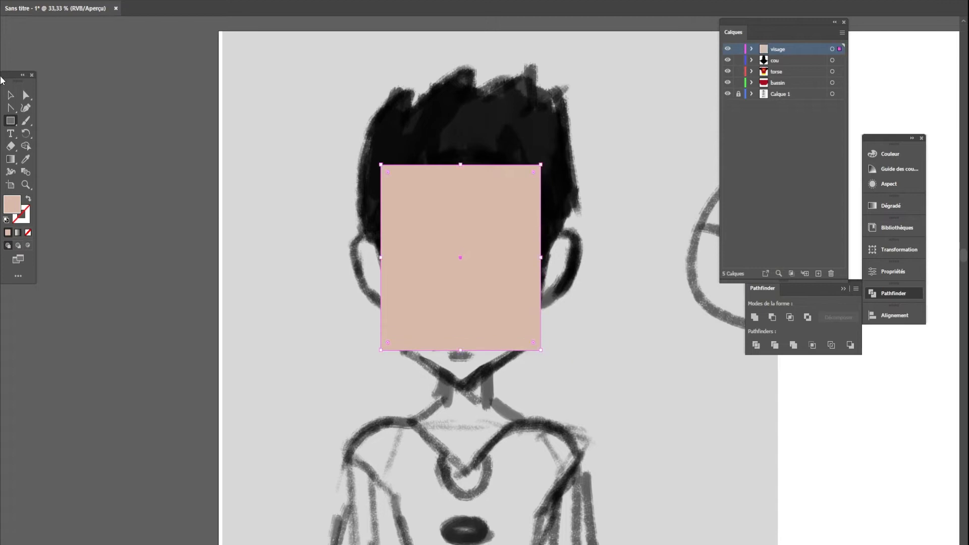
key(v)
mouse_move(412, 298)
mouse_down()
mouse_move(437, 290)
mouse_move(427, 297)
mouse_up()
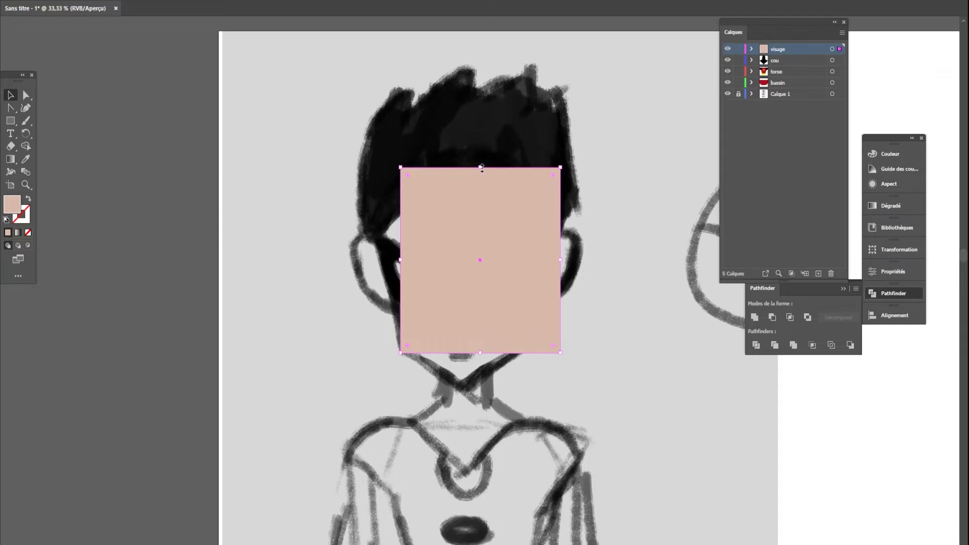
drag(560, 260, 529, 258)
Step: Add an anchor point midway along the face's bottom edge and pull it down to form the pointed chin
click(10, 107)
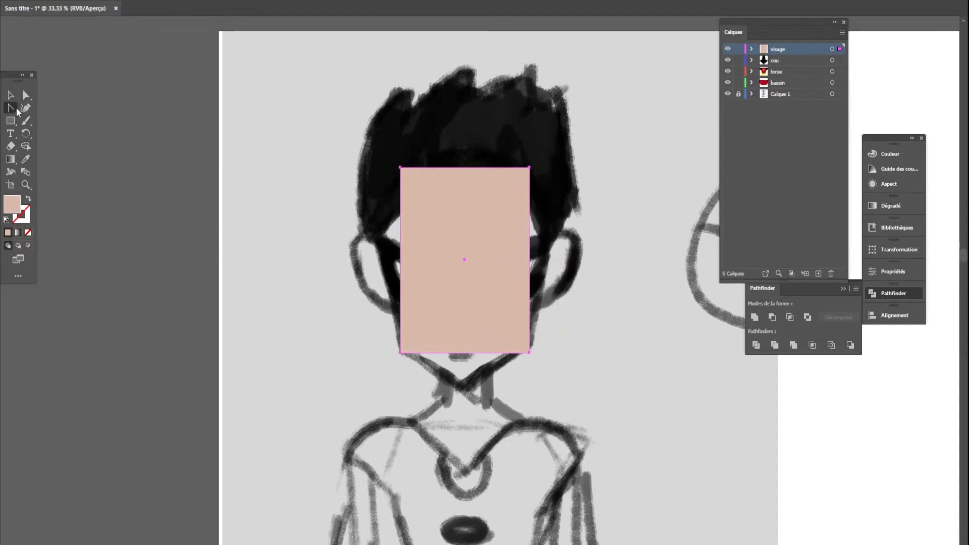
click(468, 353)
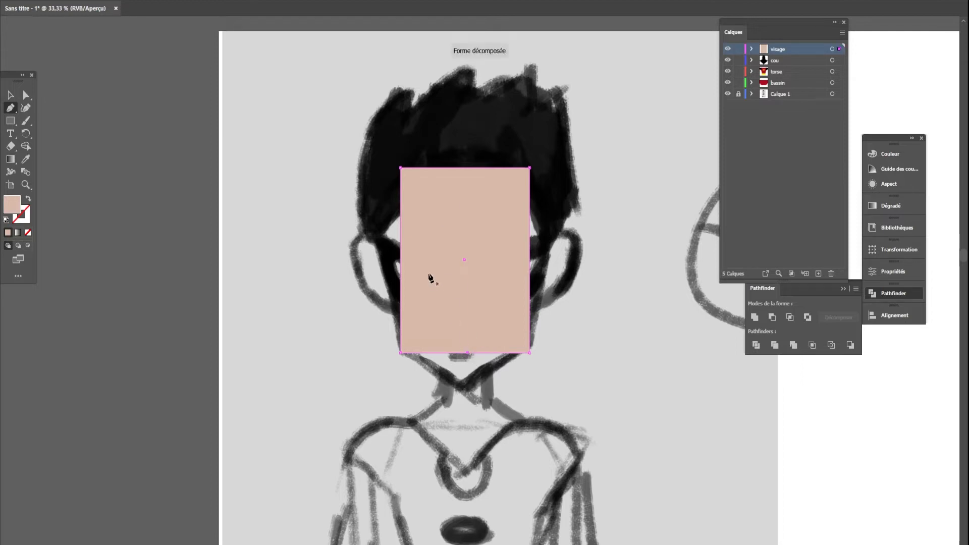
click(26, 95)
drag(468, 353, 464, 380)
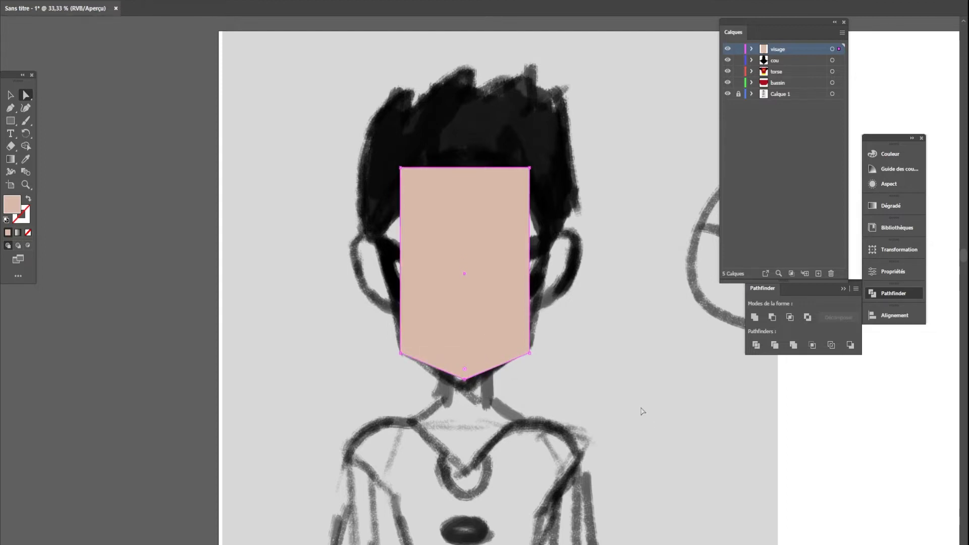
Step: Move the face's upper-left corner outward to the temple and raise a new midpoint of the top edge into a peak
click(487, 283)
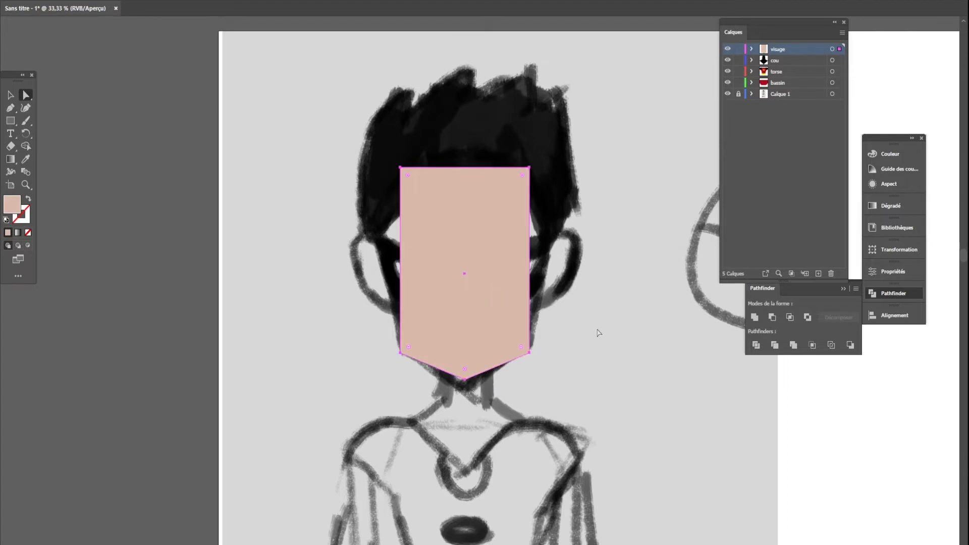
drag(417, 185, 415, 183)
drag(400, 167, 369, 169)
key(p)
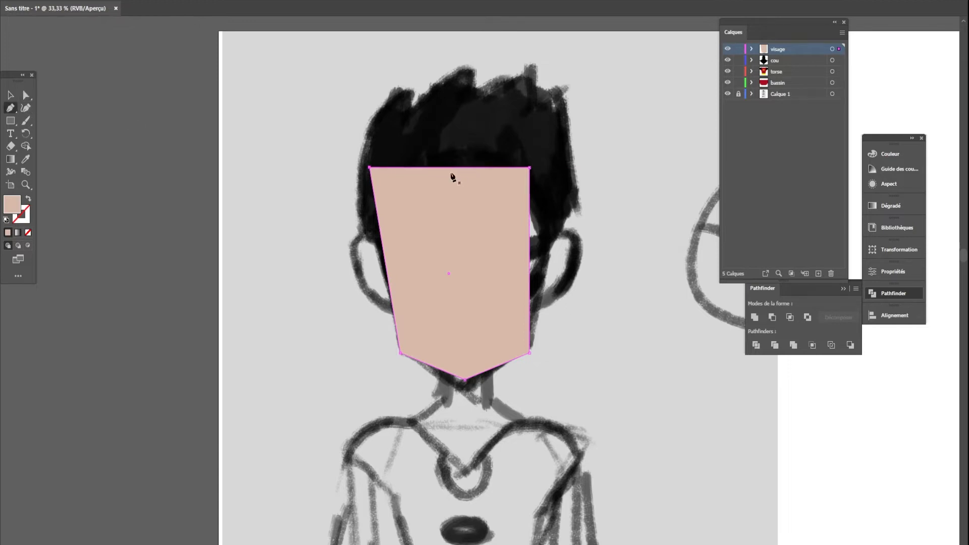
key(a)
drag(459, 167, 462, 119)
Step: Curve the face's upper-left and left edges slightly outward with the Anchor Point tool
click(11, 108)
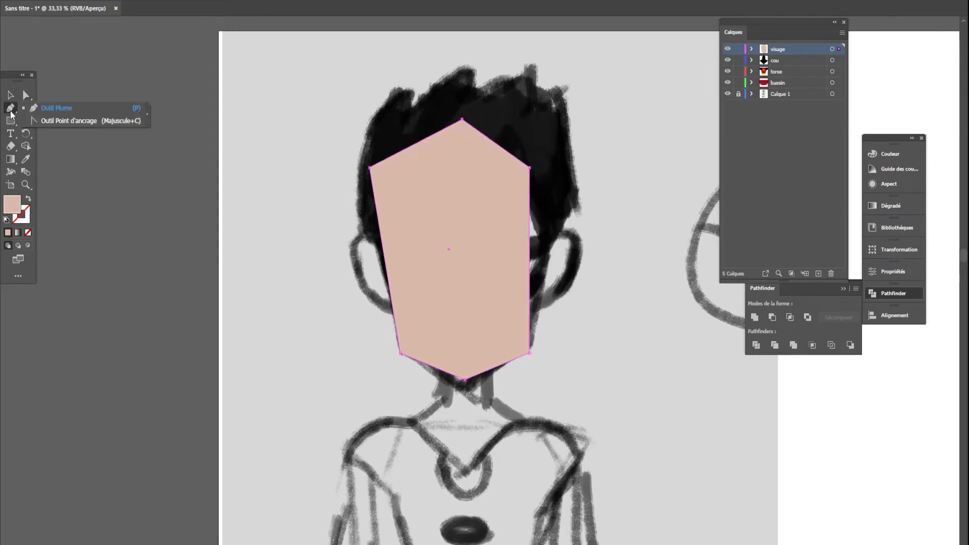
click(48, 120)
drag(416, 144, 408, 131)
drag(380, 228, 376, 230)
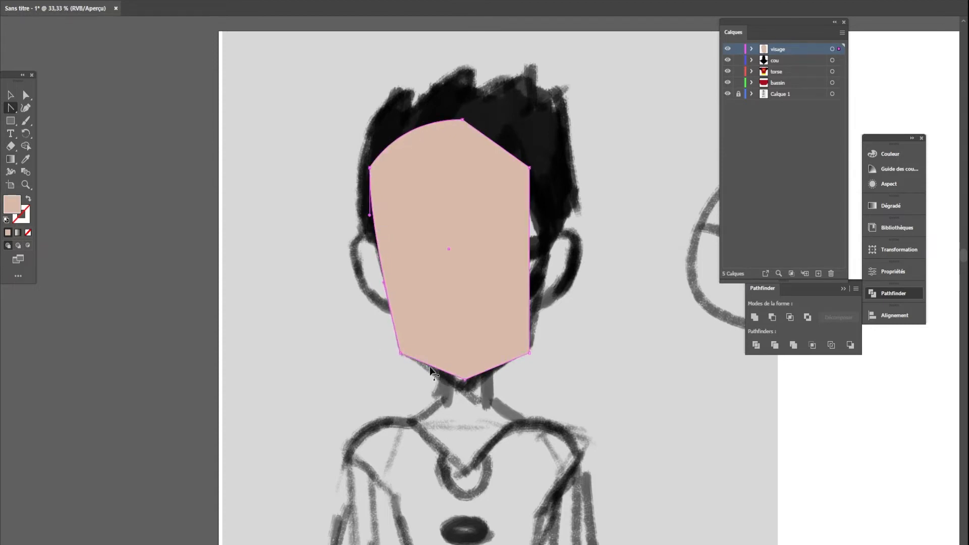
Step: Move the face shape off the sketch to the blank area above the torso
click(11, 94)
click(580, 273)
scroll(580, 271, down, 1)
drag(505, 277, 642, 291)
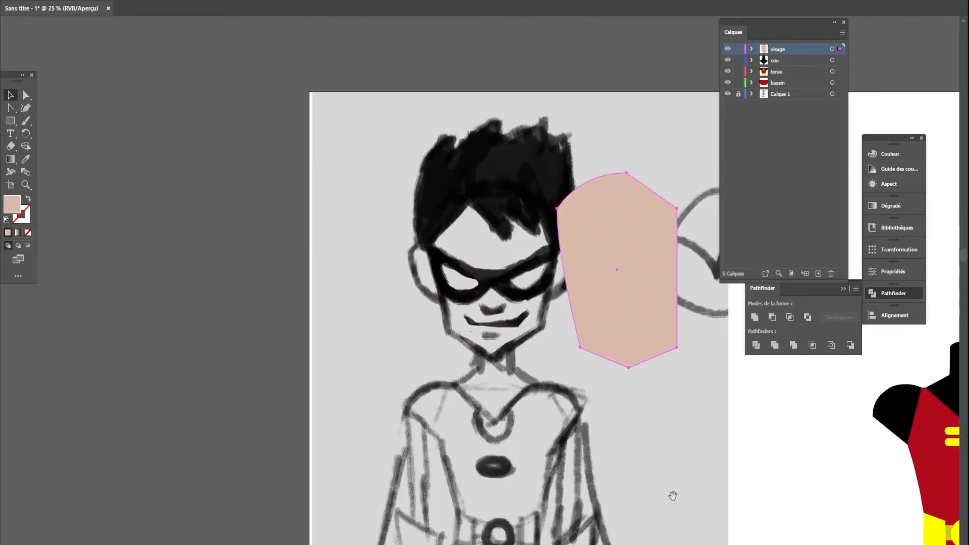
drag(672, 495, 468, 495)
drag(422, 322, 633, 295)
drag(626, 448, 323, 452)
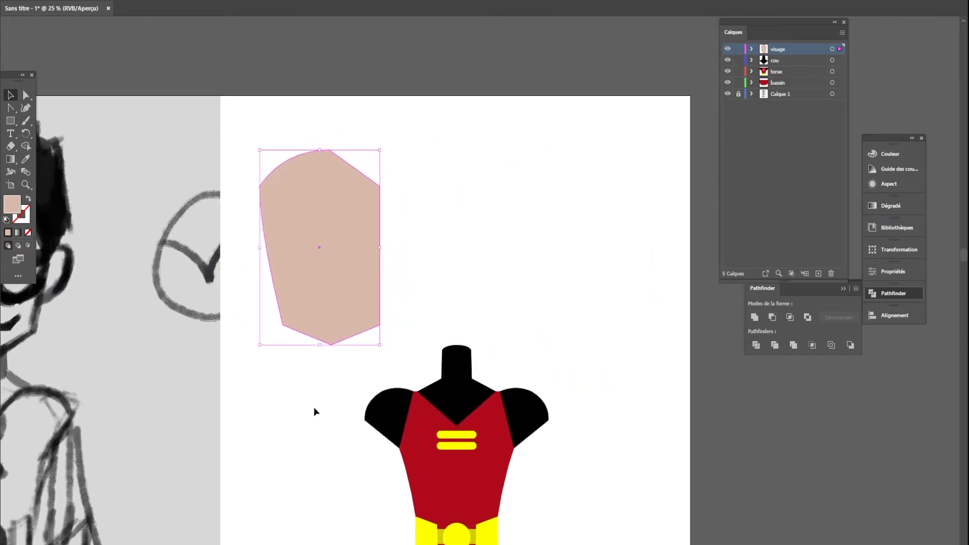
Step: Cut away the right half of the face by subtracting a rectangle drawn over it from the peak to below the chin
click(10, 120)
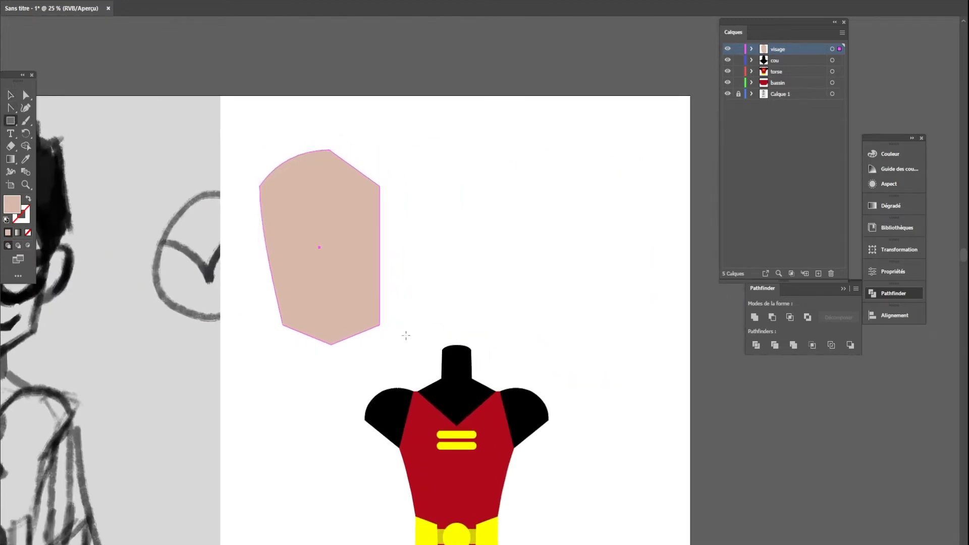
mouse_move(330, 349)
mouse_down()
mouse_move(362, 124)
mouse_move(415, 94)
mouse_up()
click(11, 96)
shift+click(276, 212)
drag(307, 184, 311, 184)
drag(263, 130, 363, 202)
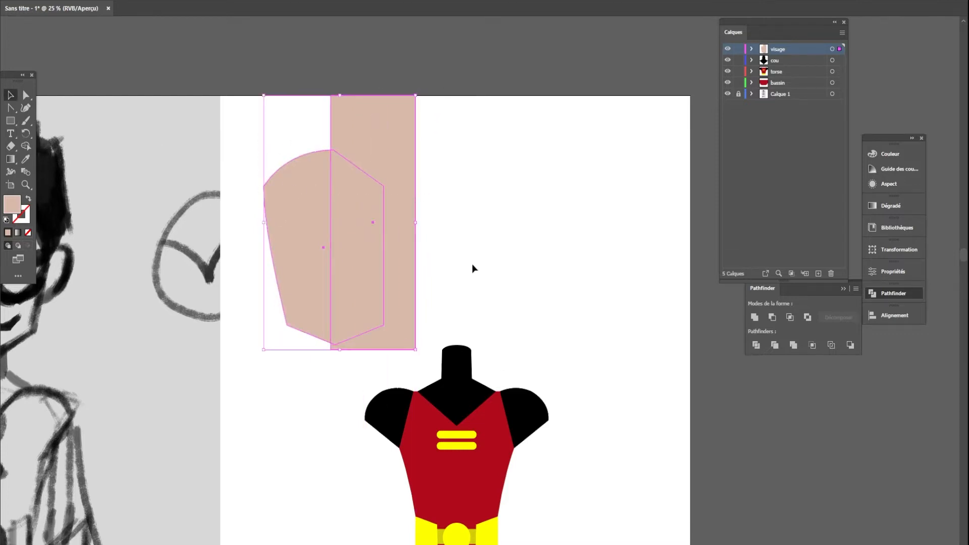
click(772, 317)
Step: Duplicate the remaining half face and reflect the copy across the vertical axis
key(ctrl+c)
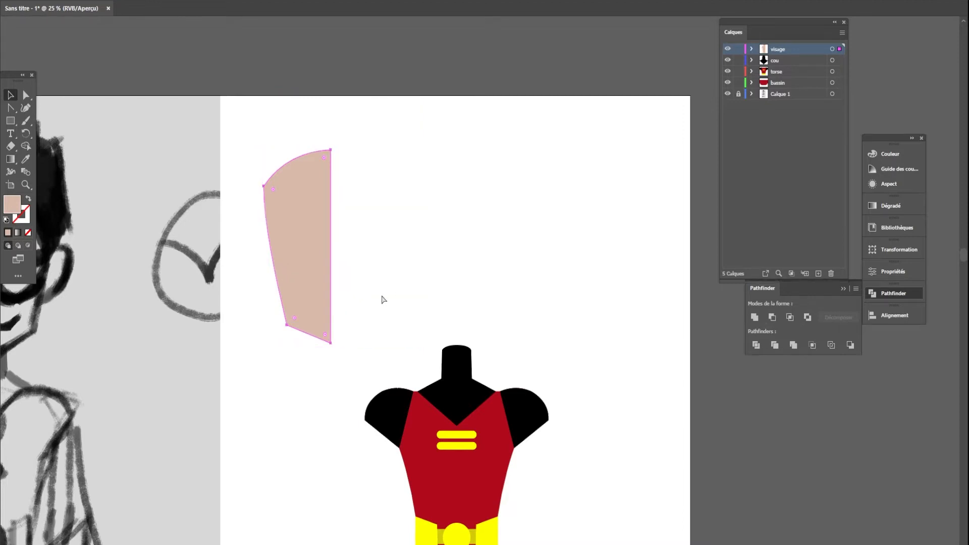
key(ctrl+v)
right_click(490, 300)
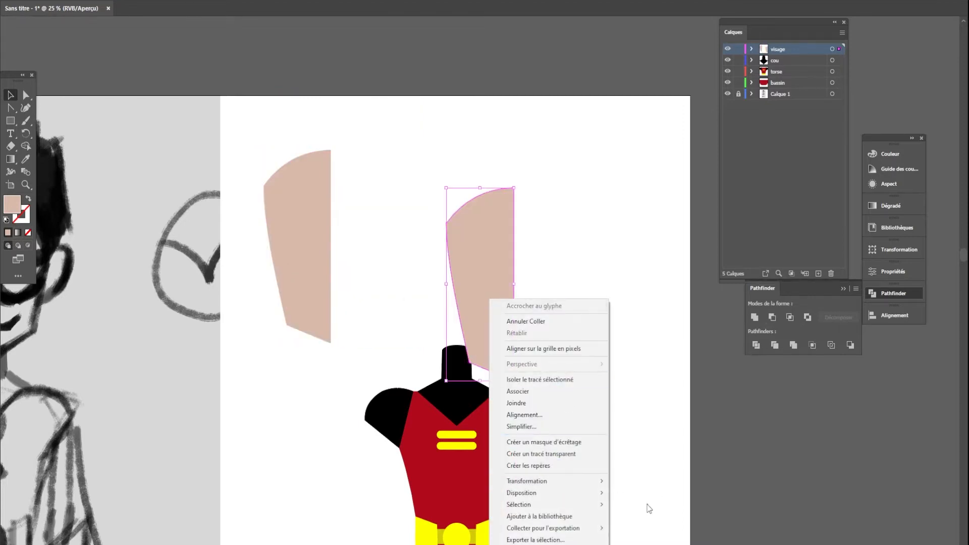
mouse_move(550, 480)
click(633, 426)
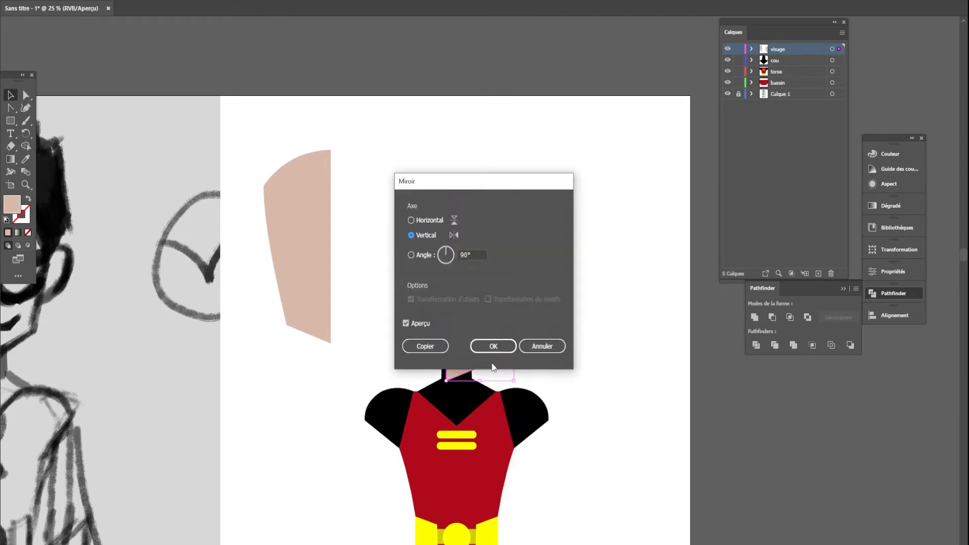
click(494, 348)
Step: Place the mirrored half flush against the original half along the face's central line
drag(464, 307, 347, 271)
scroll(310, 171, up, 3)
drag(387, 166, 392, 171)
scroll(328, 97, up, 7)
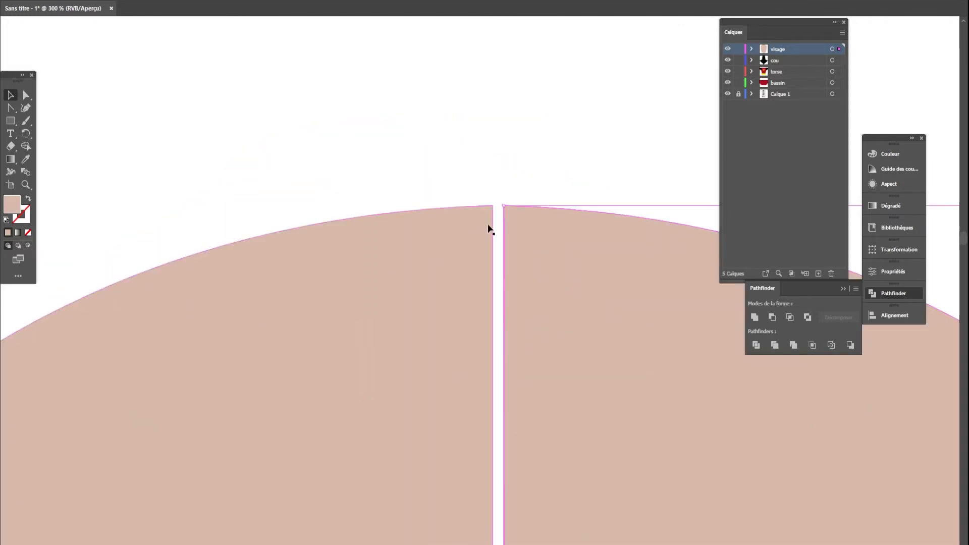
drag(496, 231, 449, 208)
Step: Move the complete face onto the torso, centred with its chin overlapping the top of the neck
scroll(432, 263, down, 9)
drag(490, 290, 490, 291)
scroll(475, 355, up, 1)
drag(459, 359, 522, 320)
scroll(631, 384, down, 2)
key(space)
mouse_move(632, 395)
mouse_down()
mouse_move(637, 311)
mouse_move(428, 326)
mouse_move(328, 299)
mouse_move(322, 314)
mouse_move(617, 306)
mouse_move(631, 327)
mouse_up()
scroll(653, 348, up, 4)
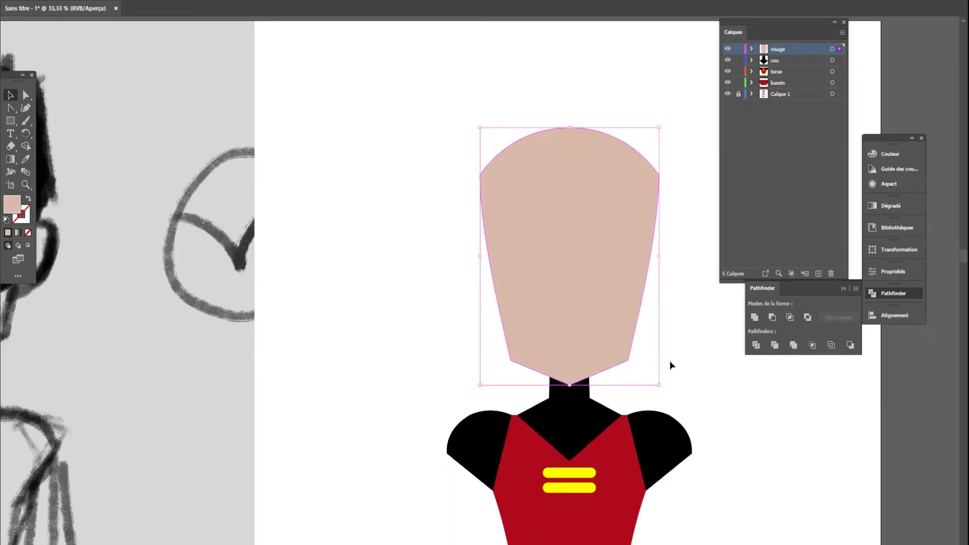
Step: Round the chin point and both lower jaw corners of the face using the live corner controls
click(457, 319)
key(a)
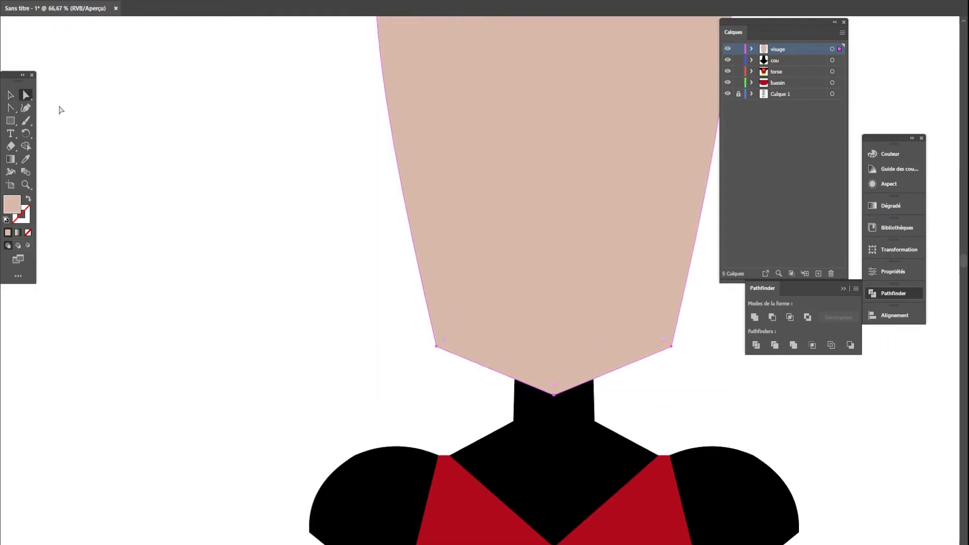
double_click(553, 387)
click(506, 307)
drag(554, 387, 557, 330)
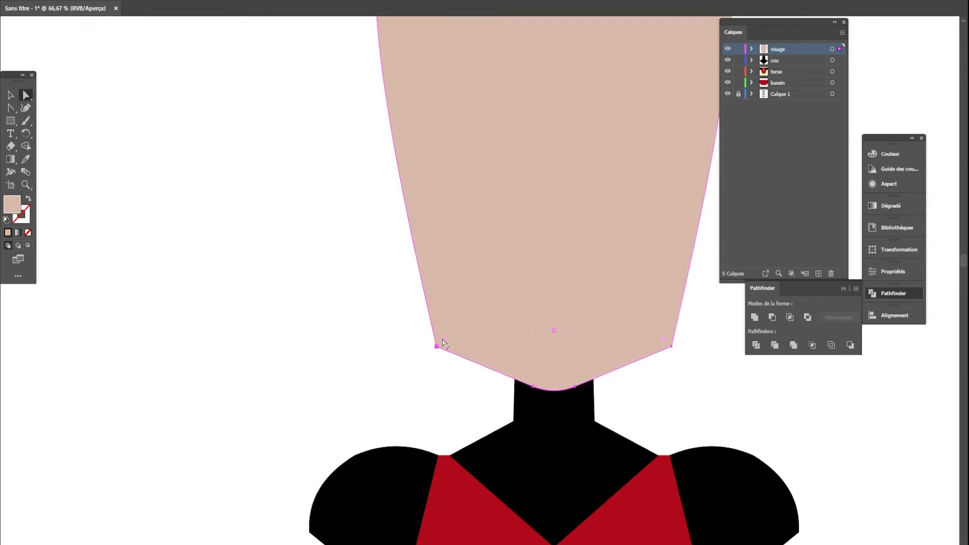
drag(663, 344, 676, 298)
Step: Slightly round the two temple corners of the face
scroll(666, 411, down, 2)
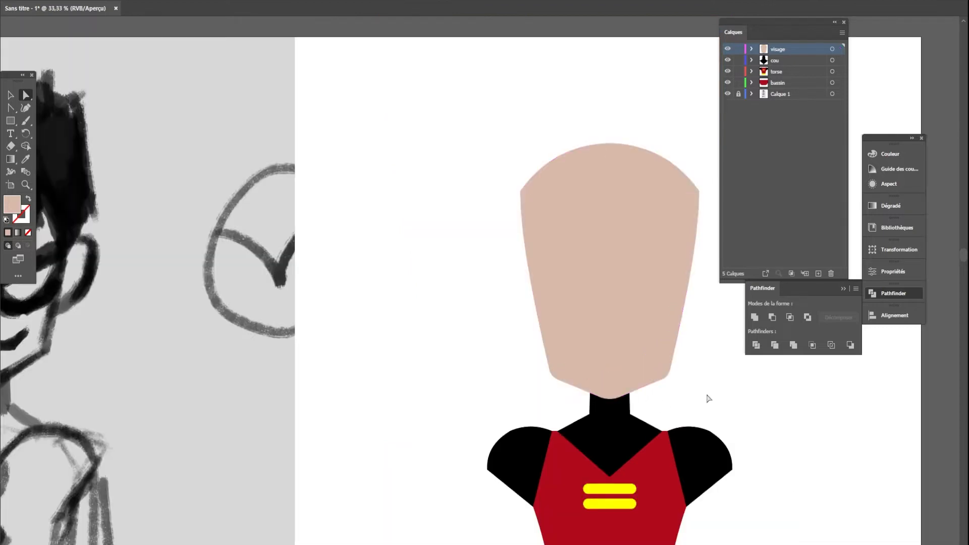
click(650, 427)
drag(694, 396, 617, 402)
click(694, 407)
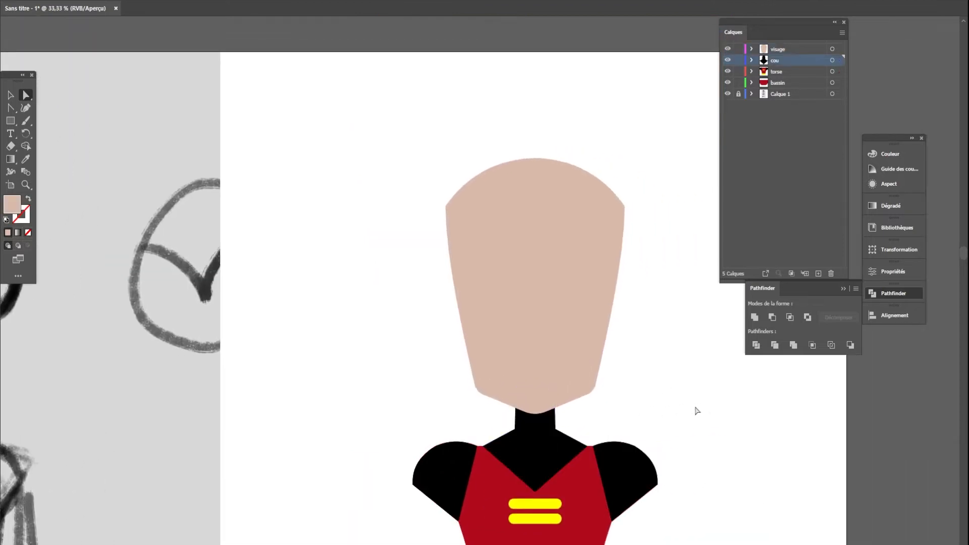
drag(716, 413, 640, 345)
click(452, 208)
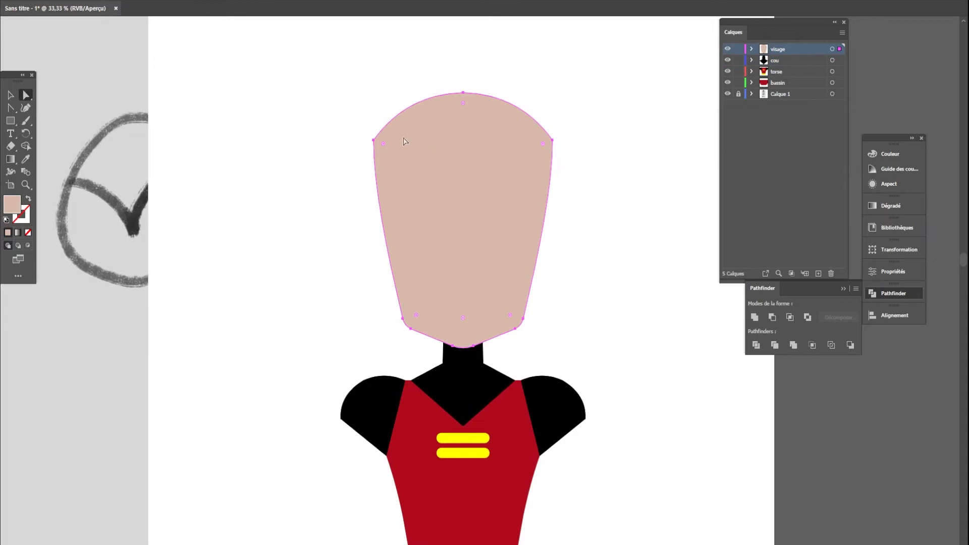
drag(543, 145, 525, 159)
click(604, 215)
scroll(570, 271, down, 2)
drag(601, 279, 606, 256)
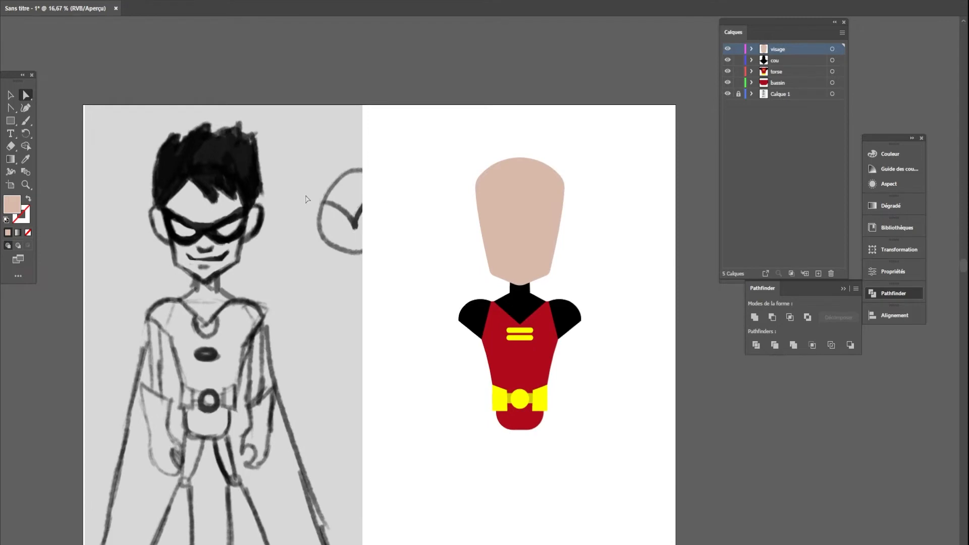
Step: Prepare the Pen tool over the sketched head and set the fill colour to black
drag(13, 110, 84, 107)
scroll(115, 200, up, 2)
drag(242, 246, 351, 271)
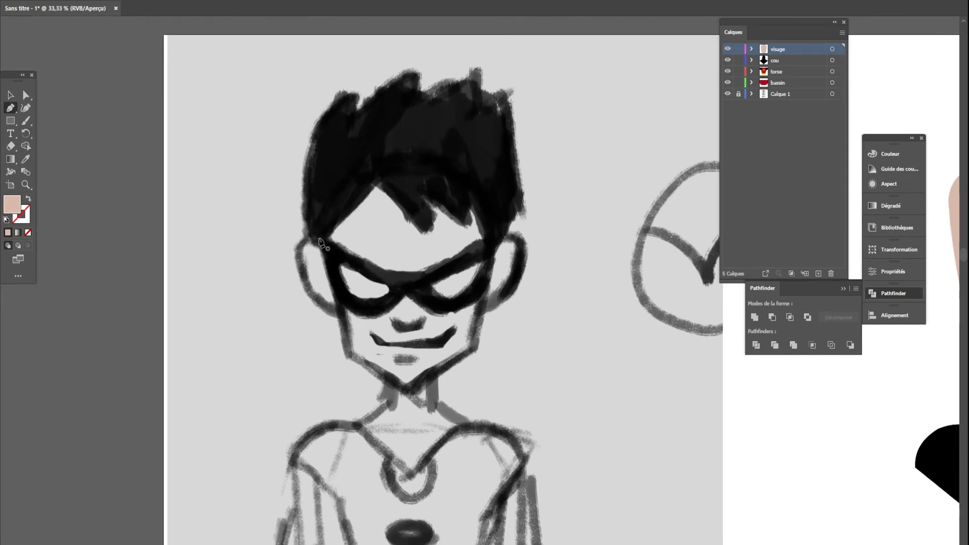
double_click(8, 209)
drag(707, 374, 665, 406)
click(912, 265)
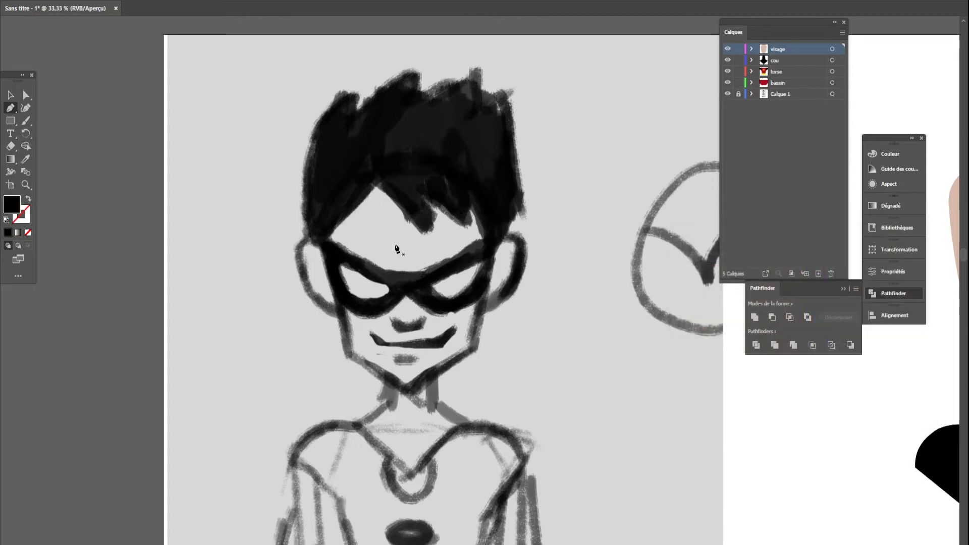
Step: Trace the sketched eye mask as a closed black shape with a straight top edge and a notch above the nose
click(321, 240)
click(492, 239)
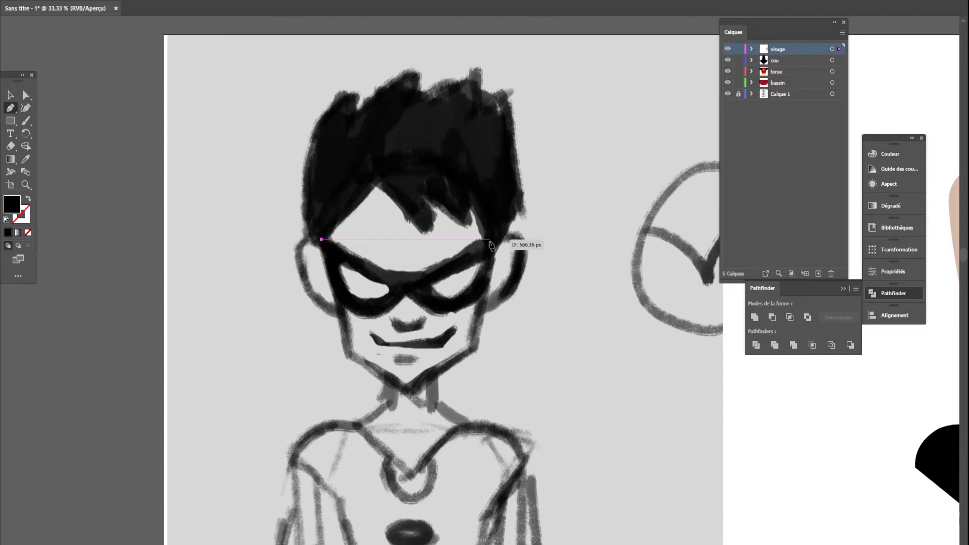
click(492, 277)
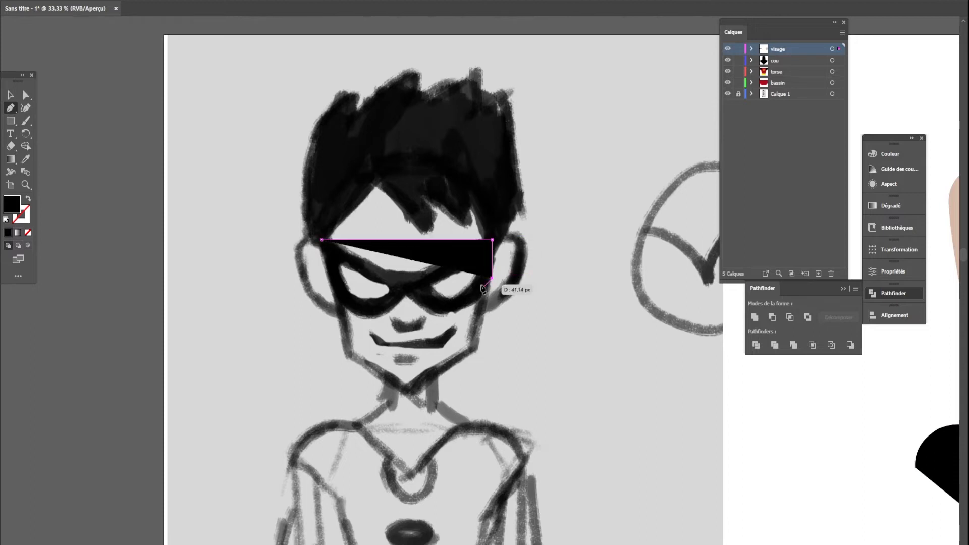
click(451, 313)
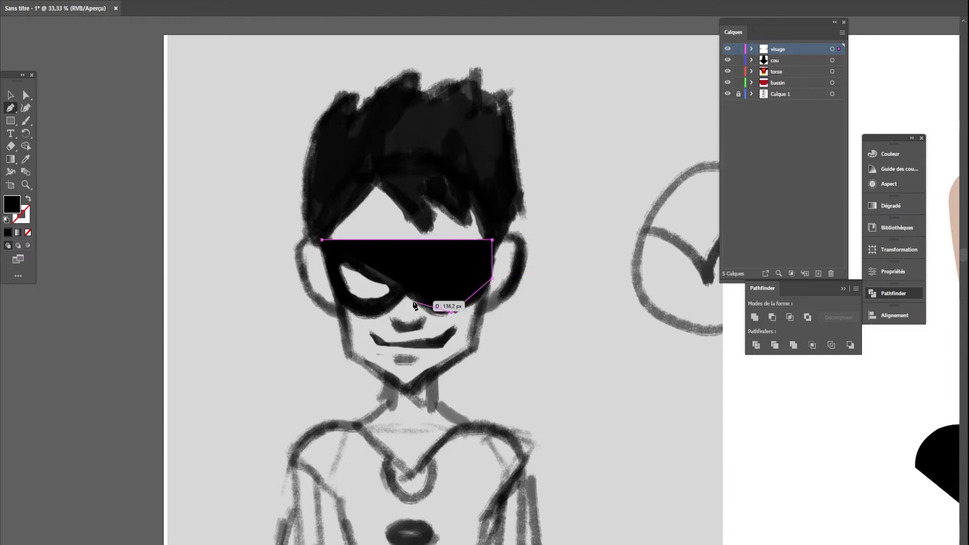
click(406, 292)
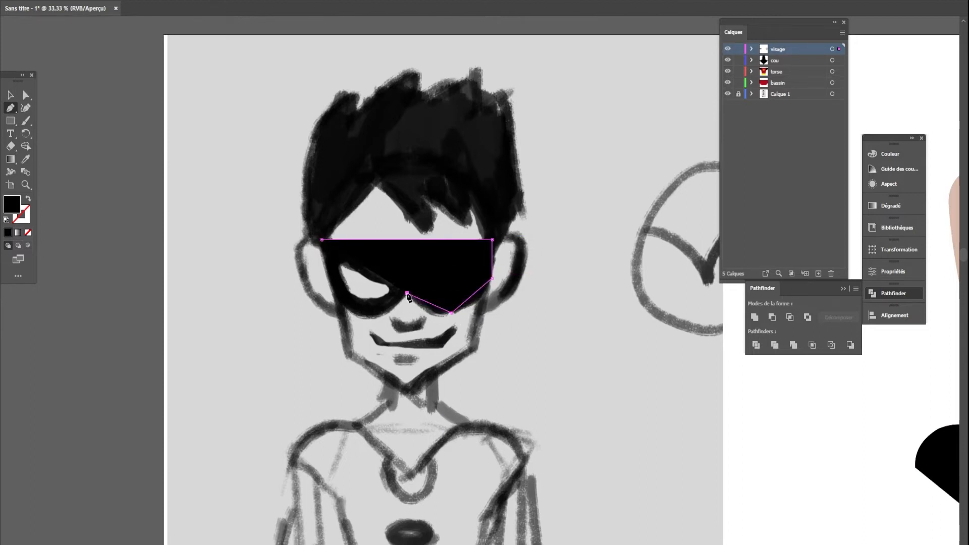
click(367, 313)
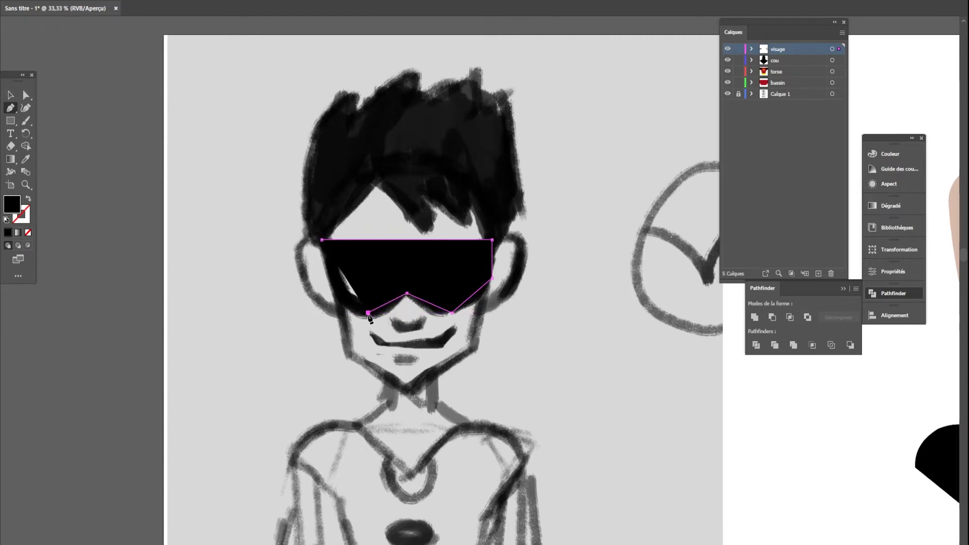
click(328, 278)
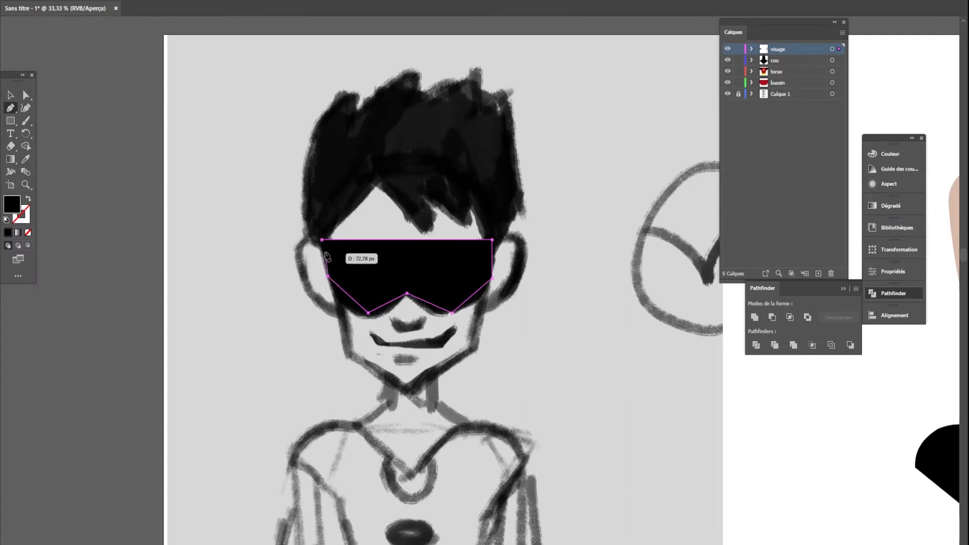
click(321, 239)
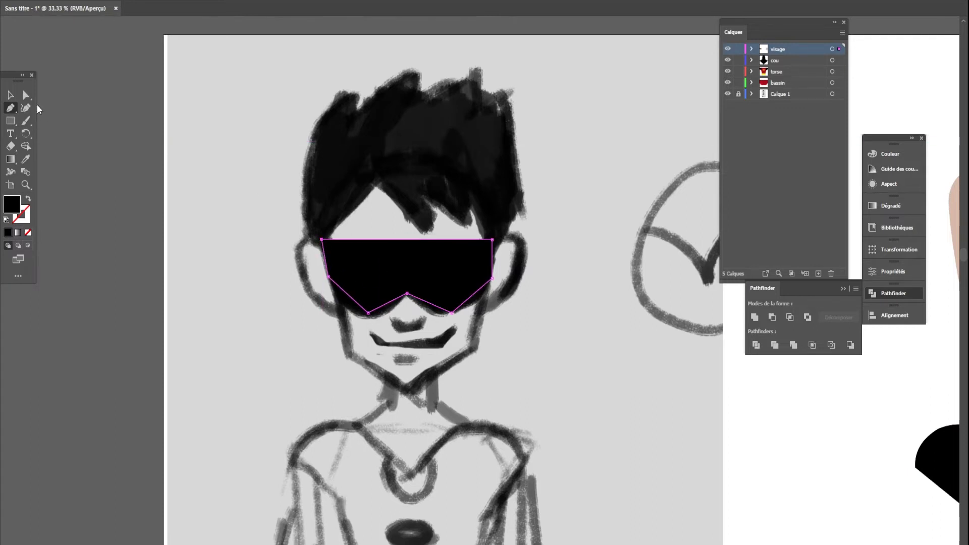
Step: Nudge the mask's right side point inward and round its two lower lobes with the Anchor Point tool
drag(493, 279, 489, 276)
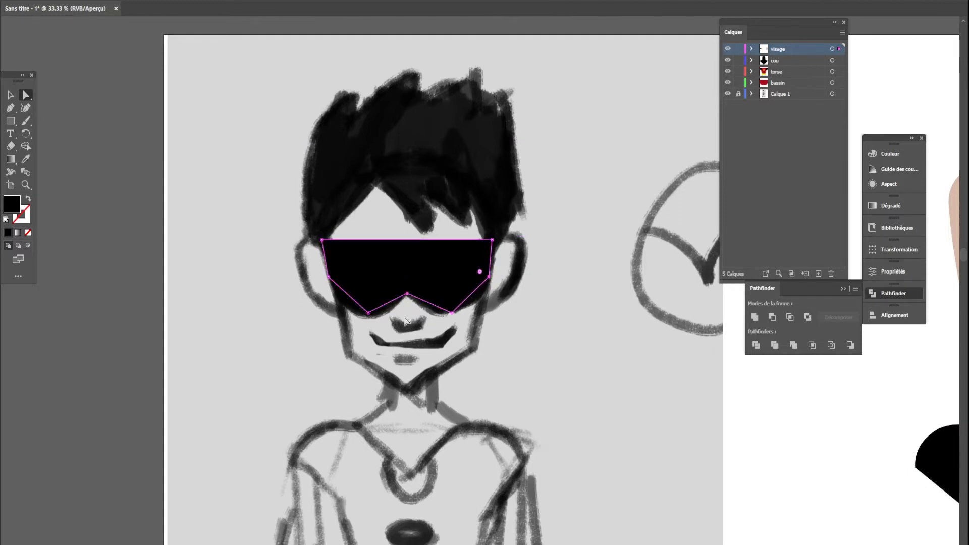
click(369, 313)
click(26, 108)
drag(8, 110, 40, 123)
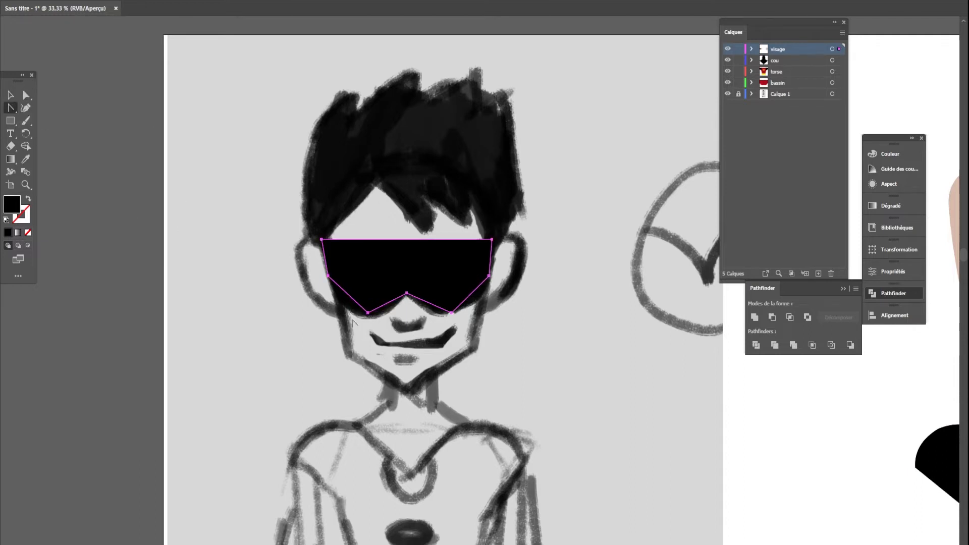
drag(369, 314, 335, 314)
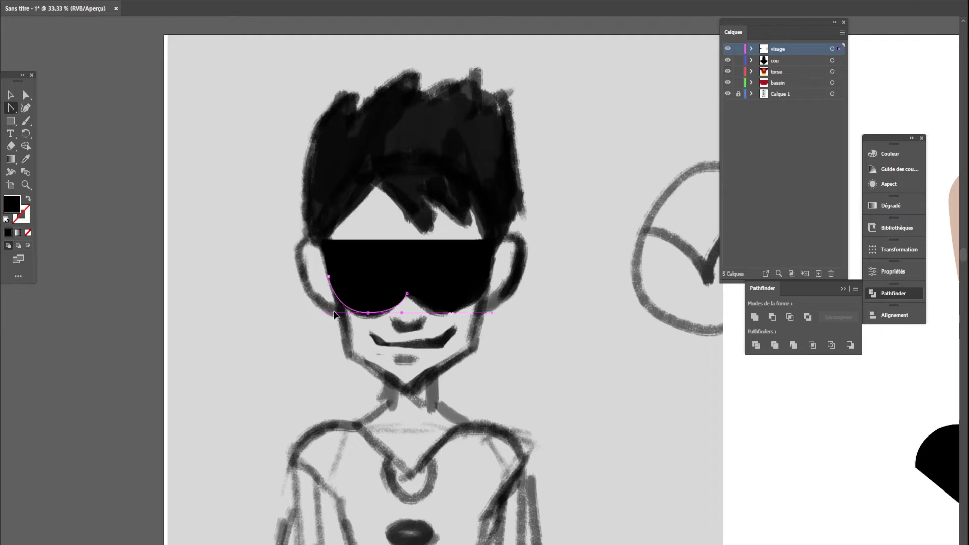
drag(452, 314, 419, 316)
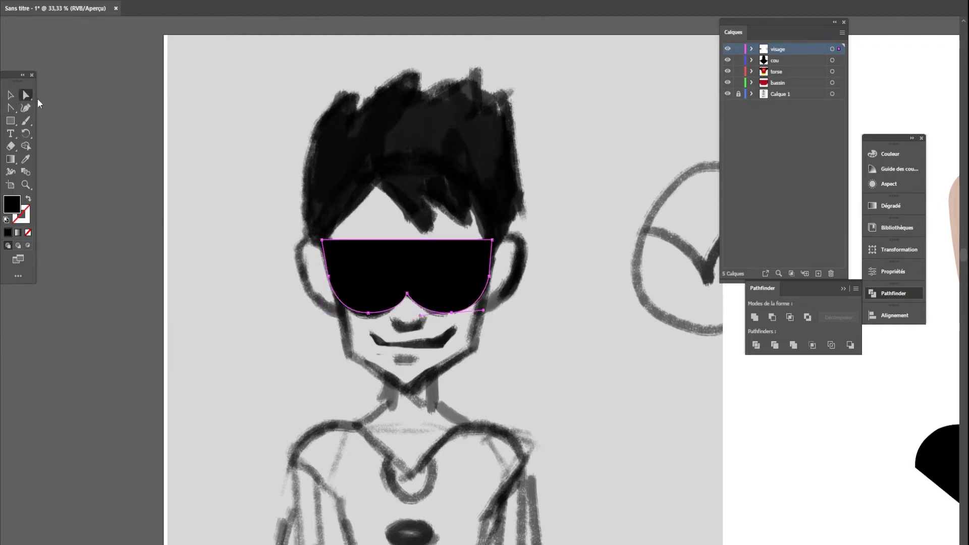
Step: Fine-tune the handles and bottom points of the mask's lower lobes so both sides match
drag(483, 310, 483, 312)
click(367, 313)
drag(367, 313, 368, 316)
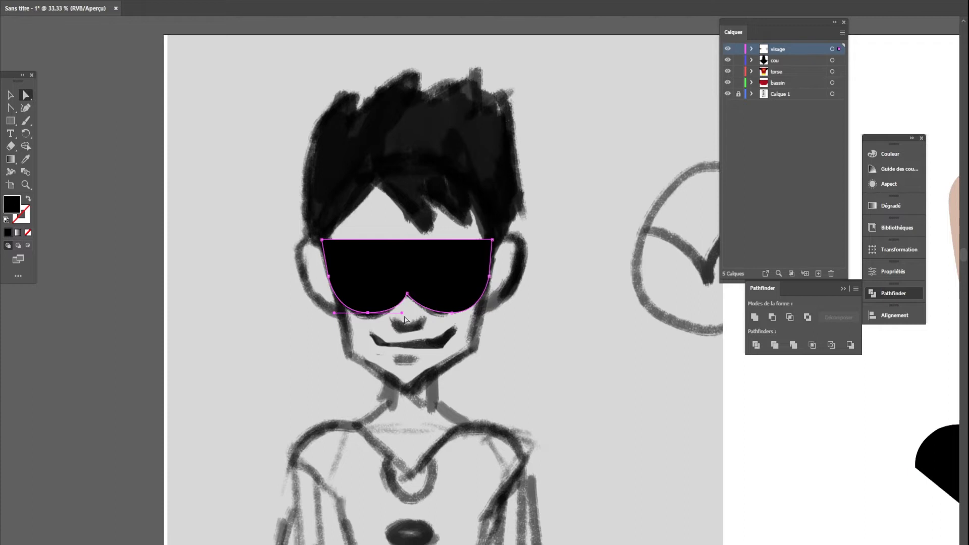
drag(453, 315, 449, 315)
click(9, 98)
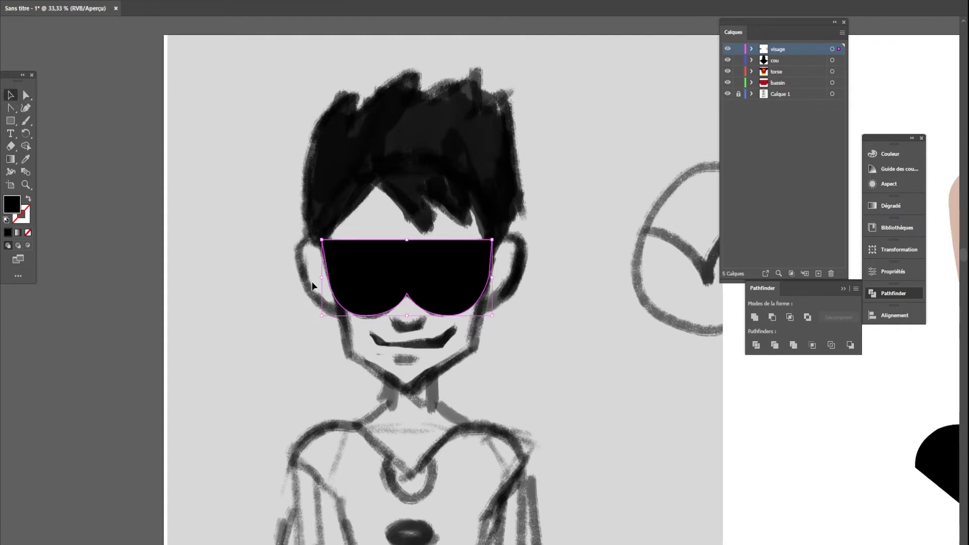
Step: Curve the mask's straight top edge downward to follow the sketched brow line
scroll(313, 281, down, 2)
drag(354, 272, 305, 263)
mouse_move(334, 267)
mouse_down()
mouse_move(441, 275)
mouse_move(328, 293)
mouse_move(314, 267)
mouse_move(320, 262)
mouse_move(323, 274)
mouse_move(331, 261)
mouse_up()
scroll(309, 286, up, 2)
click(13, 109)
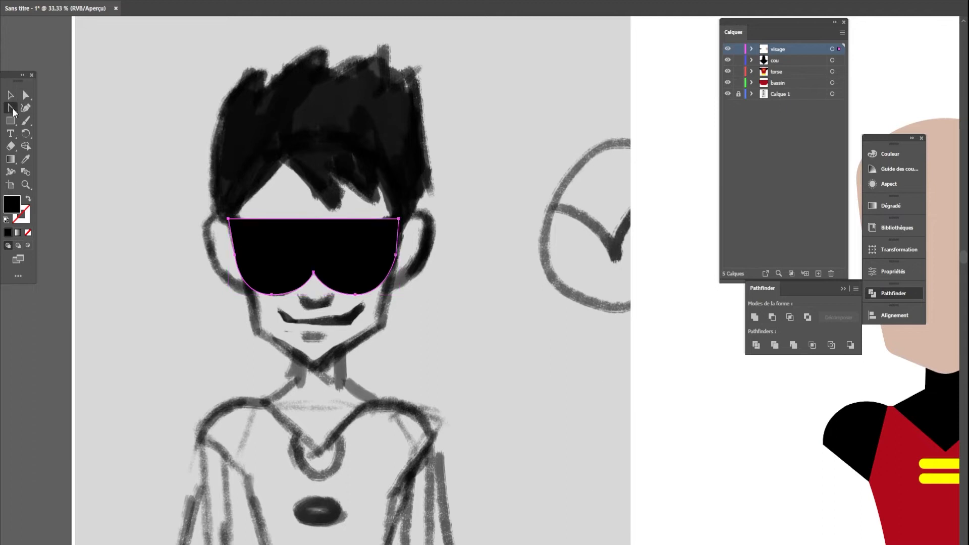
drag(314, 222, 310, 258)
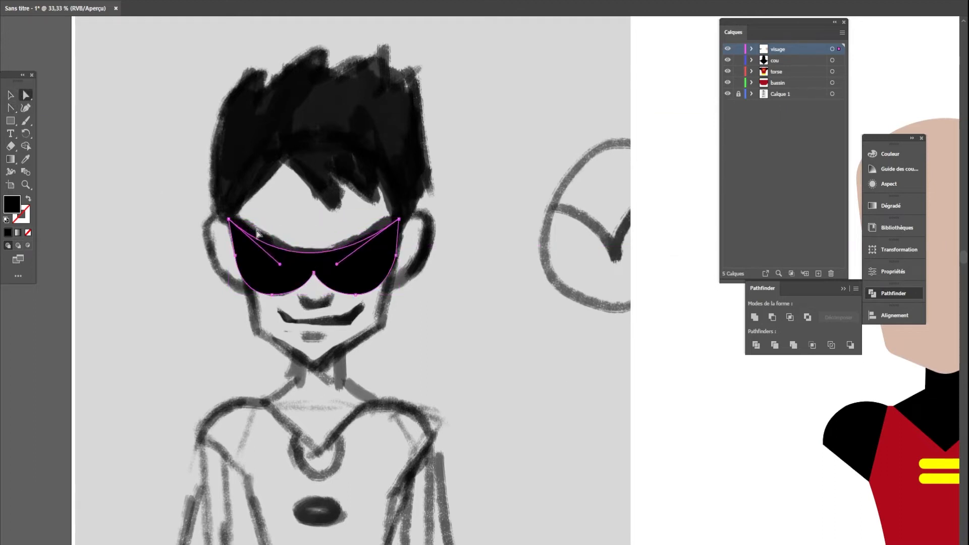
Step: Move the mask's two upper corners up and outward toward the temples
click(230, 220)
drag(229, 220, 225, 209)
drag(399, 219, 405, 211)
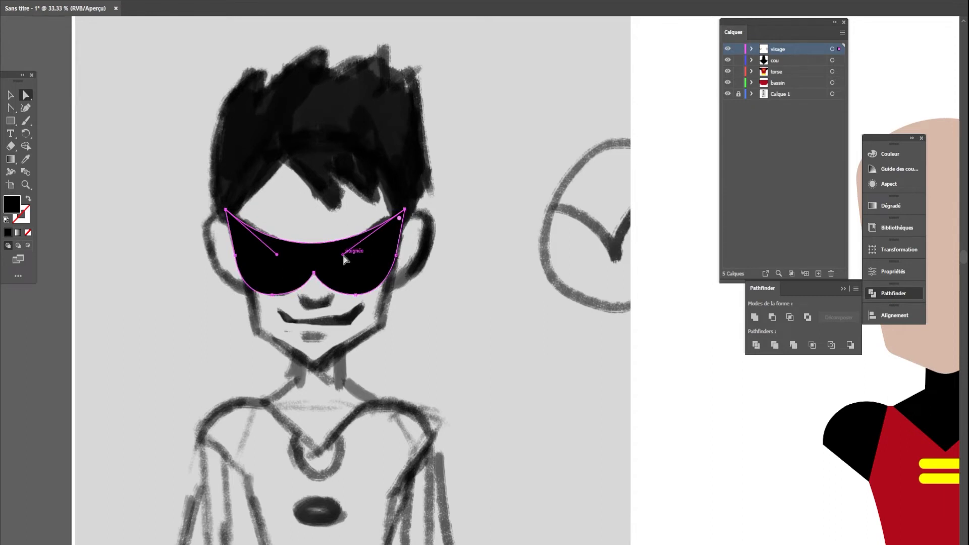
drag(344, 259, 337, 263)
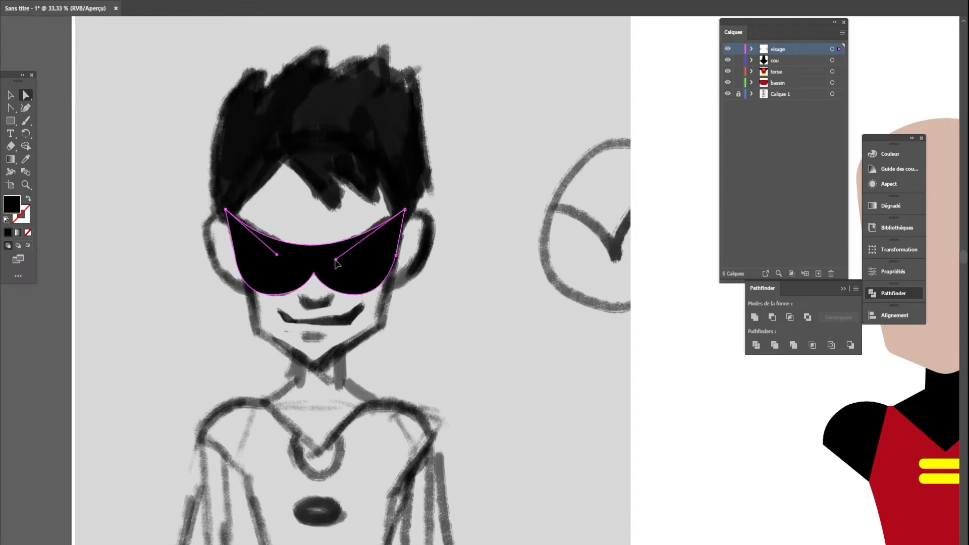
key(ctrl+z)
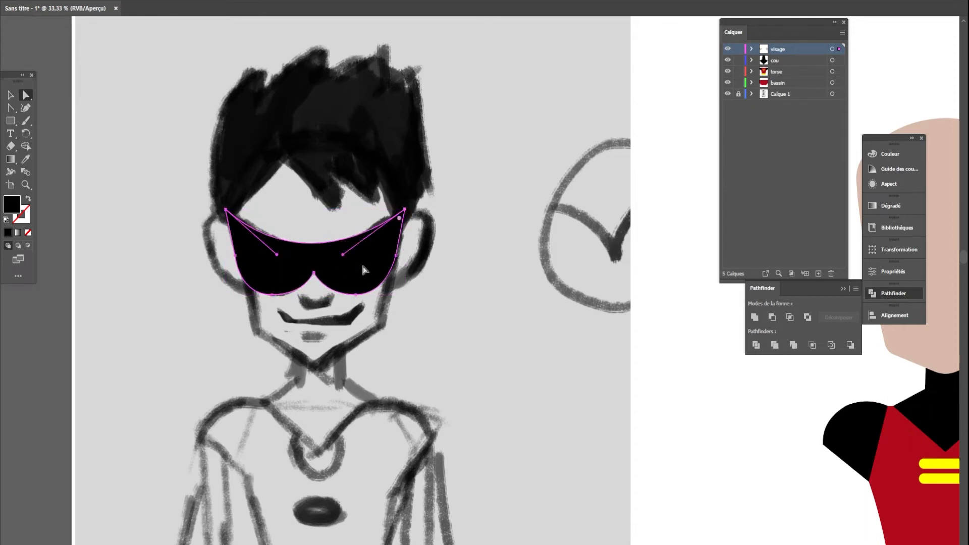
Step: Bring the face next to the sketched head and place the black mask over it at eye level
click(11, 97)
scroll(228, 212, down, 1)
drag(483, 310, 304, 303)
mouse_move(146, 253)
mouse_down()
mouse_move(670, 262)
mouse_move(623, 249)
mouse_move(300, 258)
mouse_up()
click(699, 280)
click(283, 386)
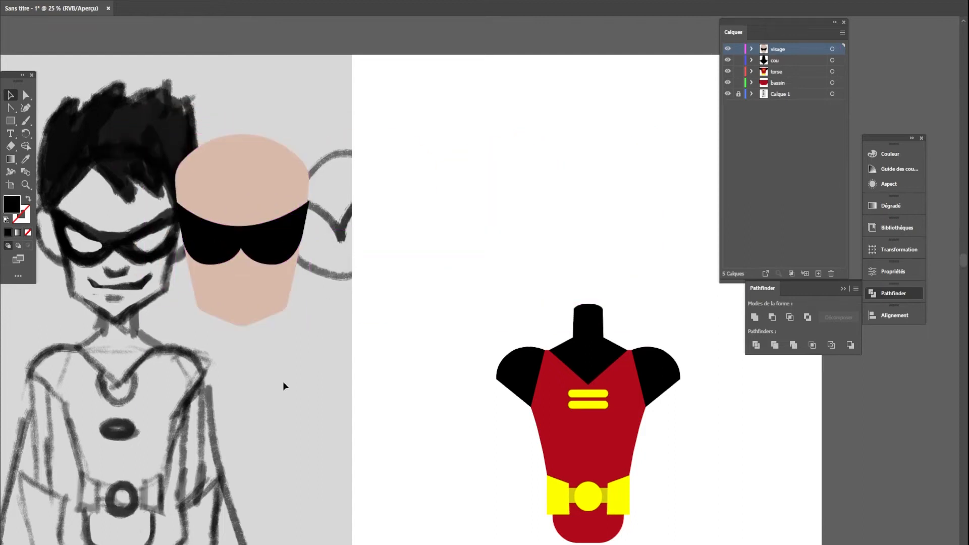
Step: Select the face and mask together and move them back onto the neck, centred above the torso
drag(191, 375, 452, 421)
mouse_move(482, 359)
mouse_down()
mouse_move(402, 339)
mouse_move(352, 346)
mouse_move(354, 357)
mouse_up()
drag(515, 297, 389, 293)
shift+click(385, 335)
drag(374, 342, 413, 335)
drag(415, 286, 415, 294)
drag(305, 262, 304, 262)
drag(412, 281, 712, 316)
drag(733, 410, 380, 344)
drag(370, 309, 505, 259)
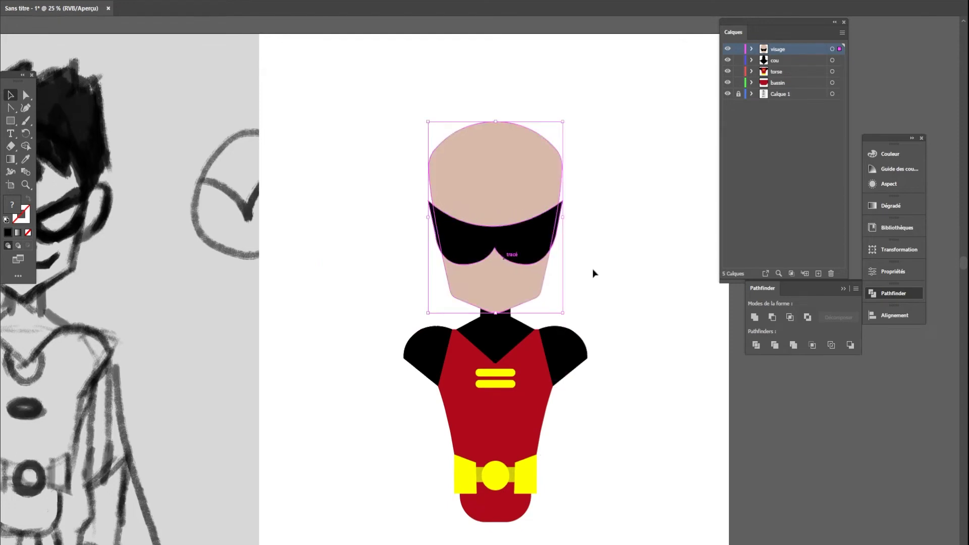
Step: Move the mask's two upper corners inward until they sit on the face's side edges
click(593, 272)
scroll(592, 268, up, 1)
click(426, 205)
scroll(488, 242, up, 2)
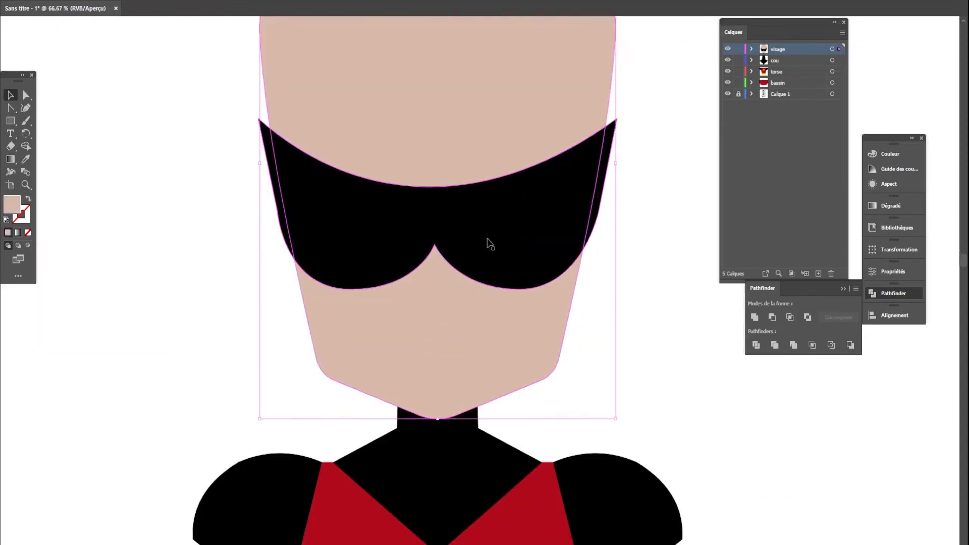
click(447, 231)
key(a)
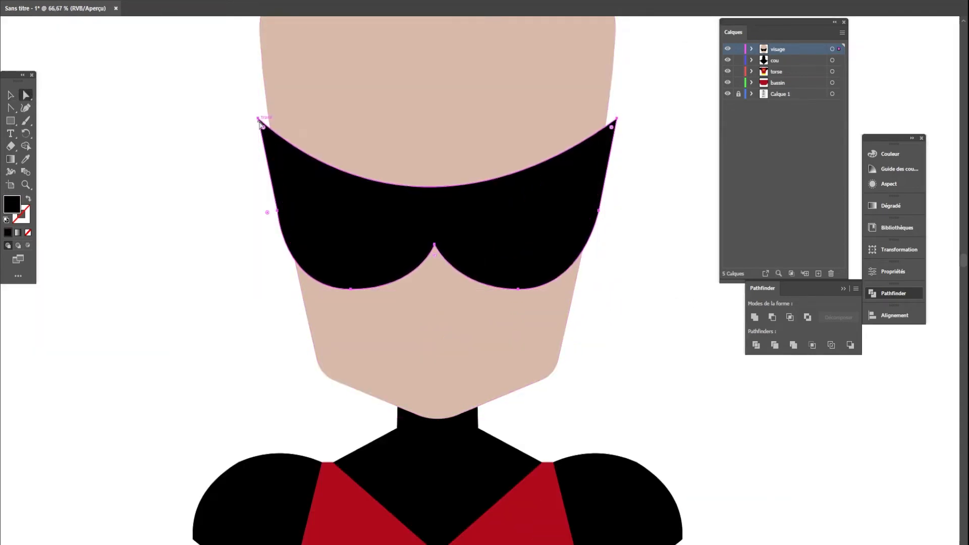
drag(259, 121, 269, 121)
drag(619, 122, 607, 121)
click(650, 300)
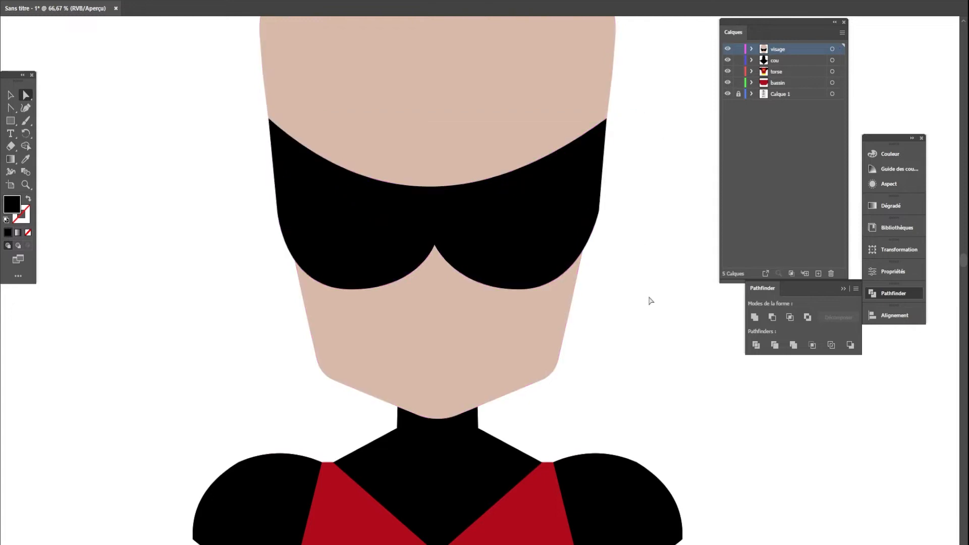
Step: Draw a closed triangular eye shape with the Pen tool inside the left half of the mask
key(ctrl+minus)
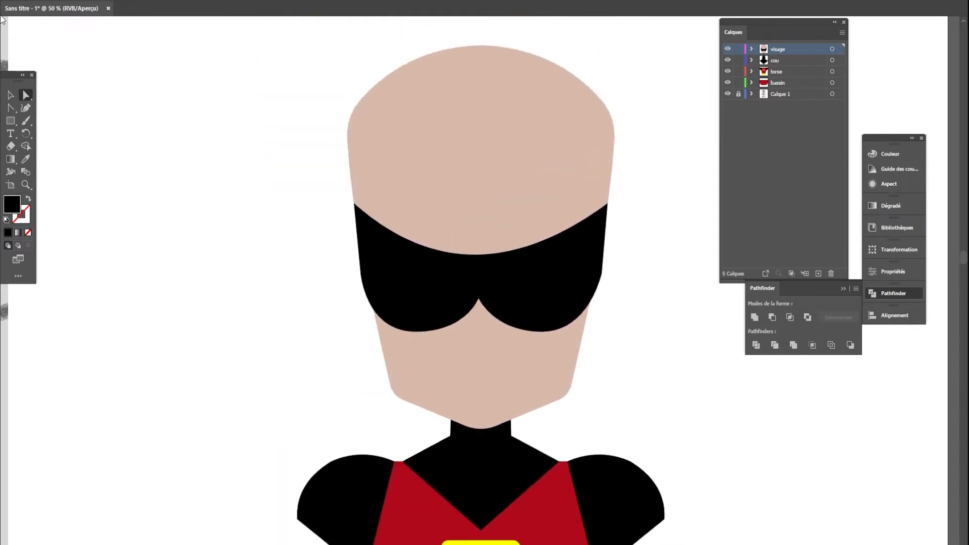
click(10, 107)
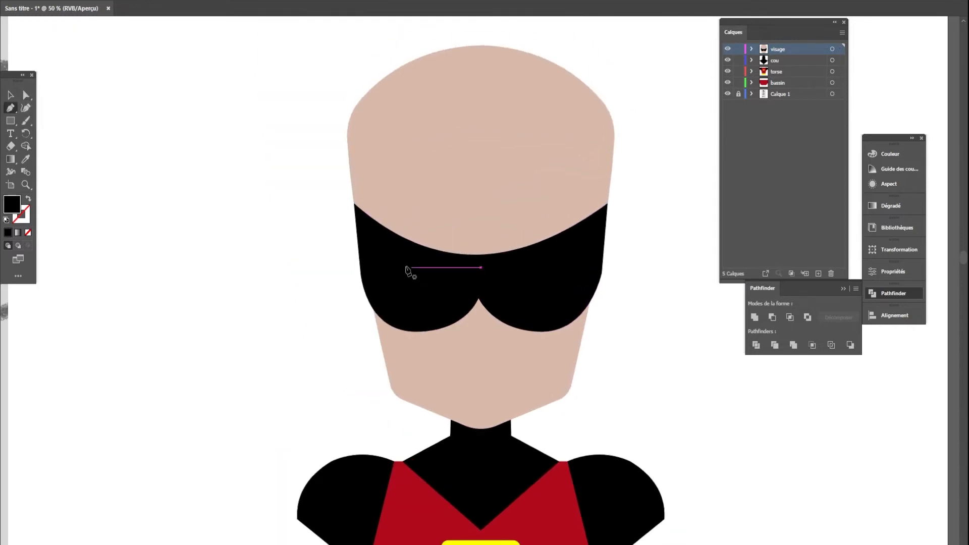
click(373, 255)
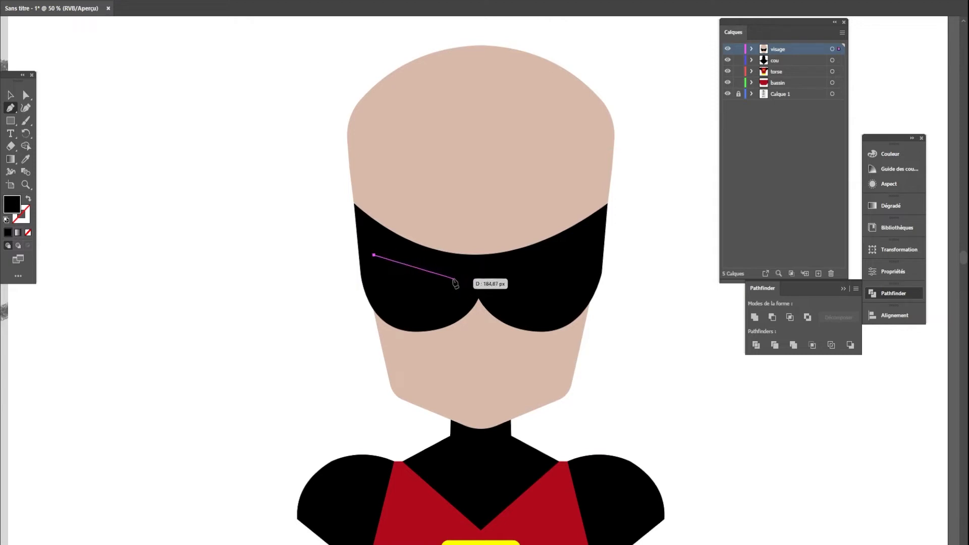
click(405, 305)
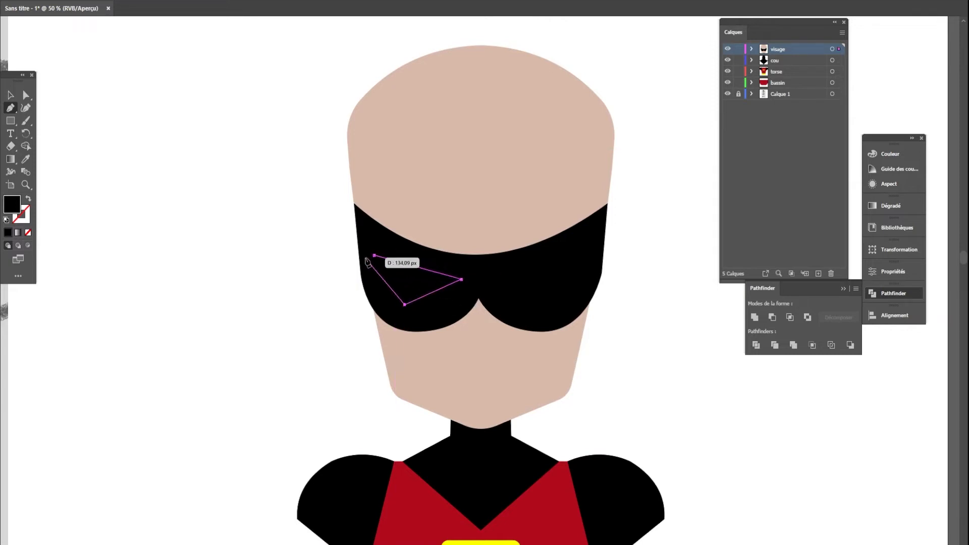
click(373, 256)
Step: Round the eye's lower point and bow its upper edge downward to match the sketched eye
drag(11, 108, 64, 113)
drag(405, 304, 366, 295)
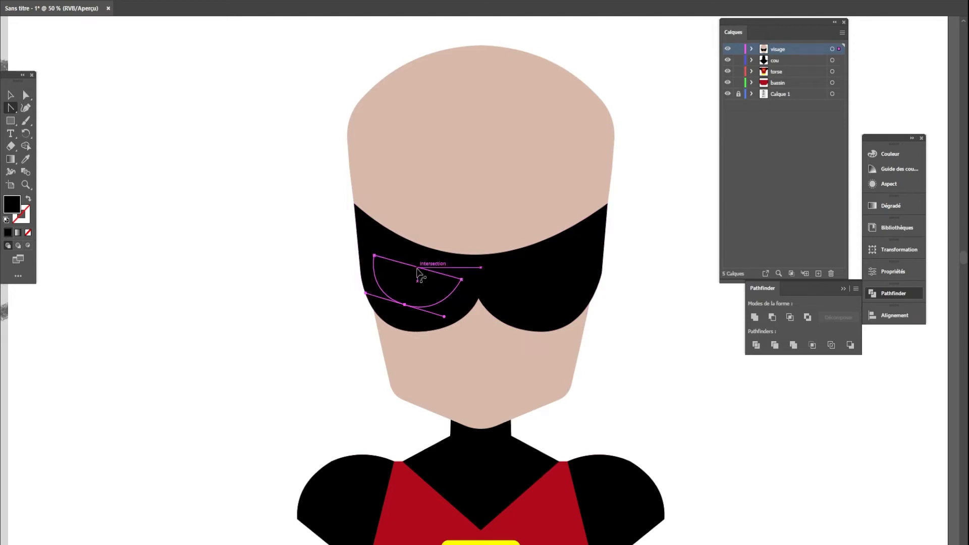
scroll(341, 311, down, 1)
drag(199, 307, 598, 302)
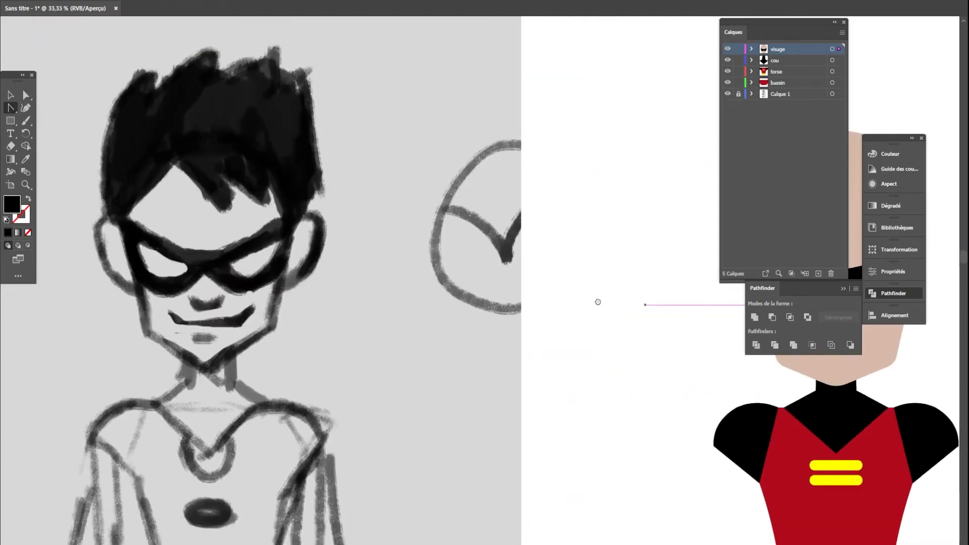
drag(697, 304, 317, 313)
drag(421, 288, 395, 287)
scroll(444, 311, up, 1)
click(18, 100)
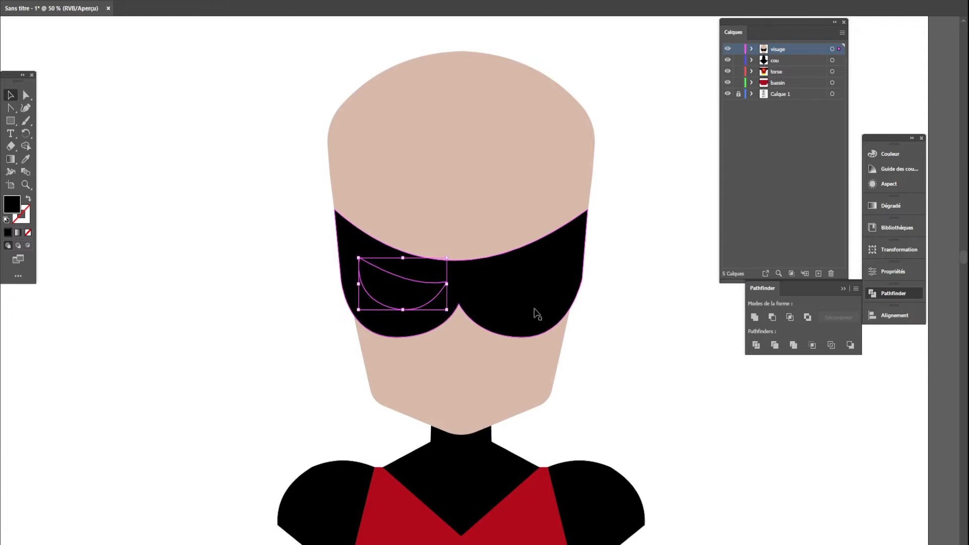
Step: Duplicate the eye shape, flip the copy left to right and place it beside the head
key(ctrl)
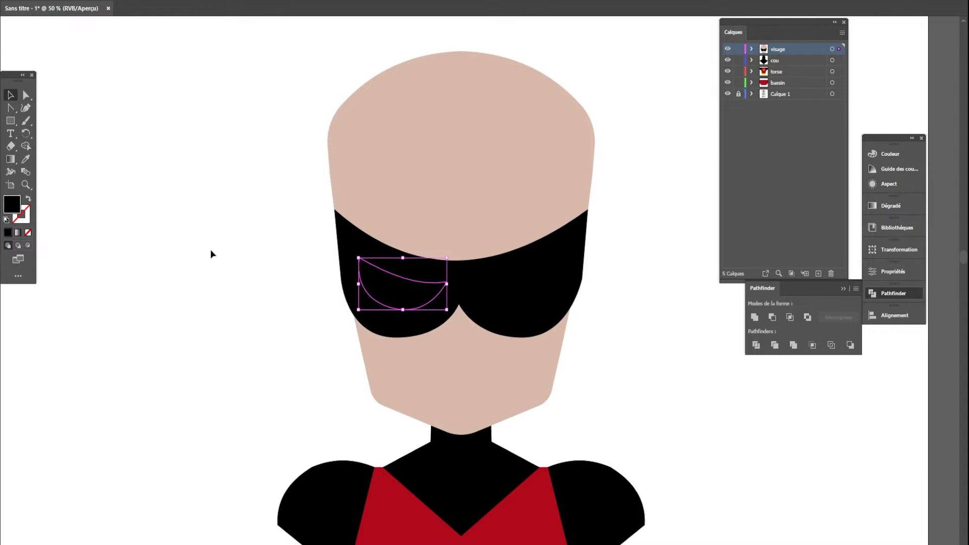
key(ctrl+v)
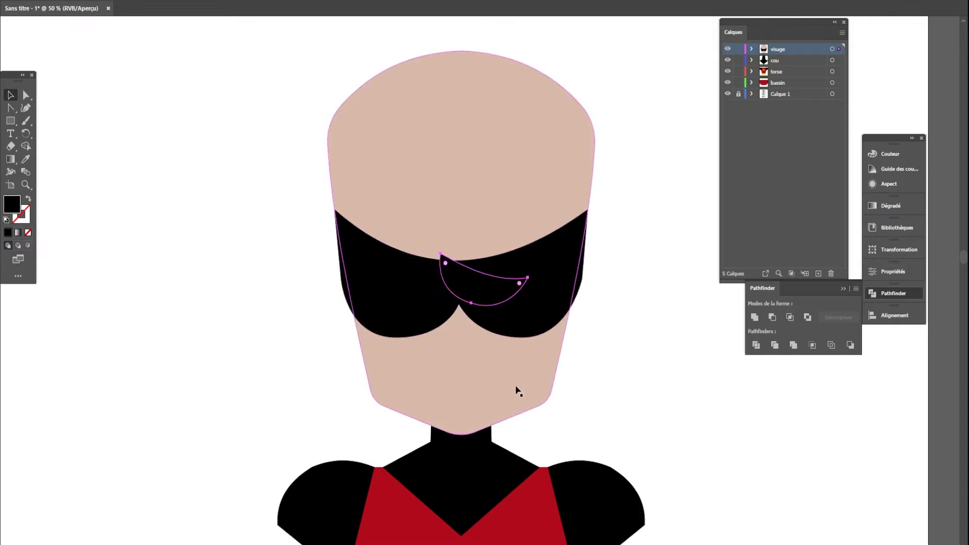
right_click(475, 291)
mouse_move(535, 474)
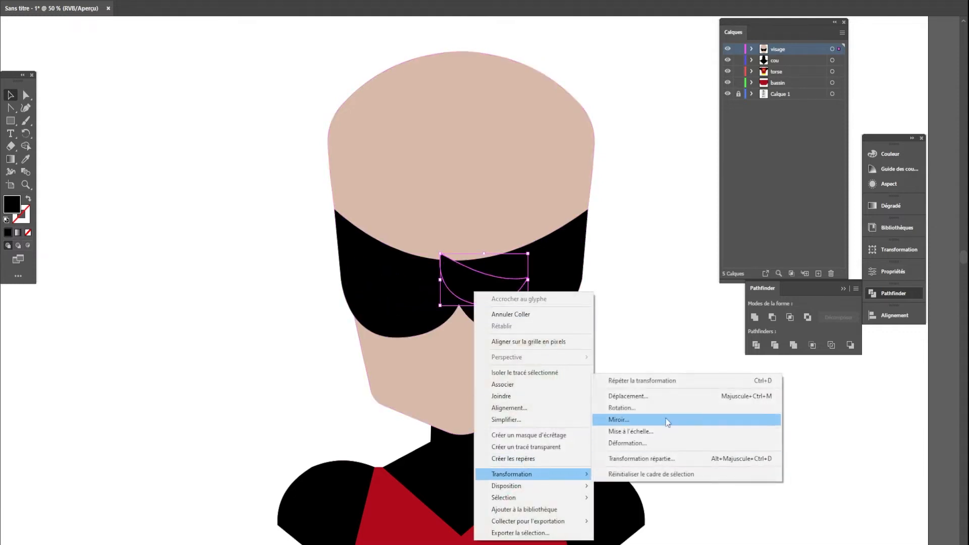
click(667, 422)
click(500, 353)
drag(512, 295, 675, 306)
Step: Cut the left eye shape out of the mask with a Pathfinder operation
click(404, 299)
shift+click(513, 307)
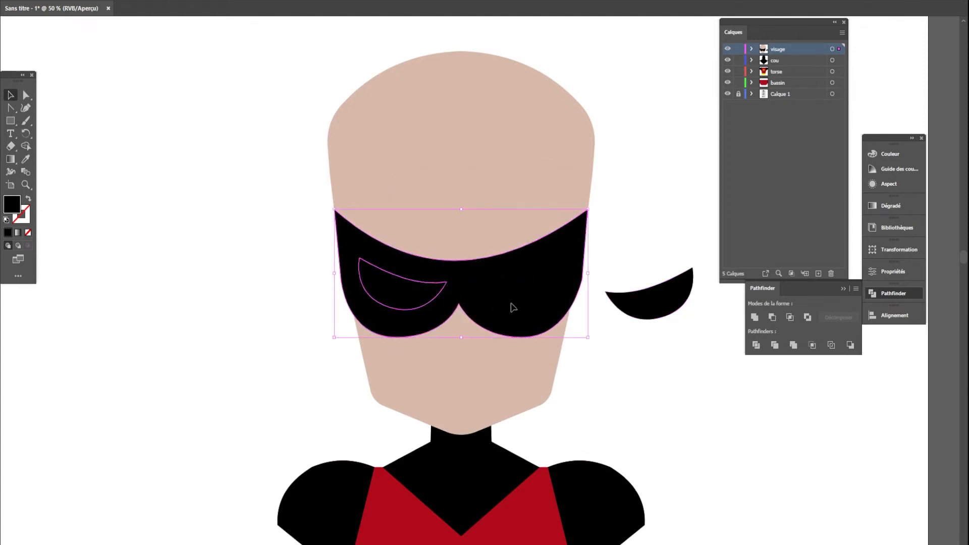
click(773, 343)
click(580, 379)
Step: Copy the mirrored eye and place two spare duplicates beside the head, above the original
click(660, 312)
key(ctrl+c)
key(ctrl+v)
drag(494, 283, 713, 221)
key(ctrl+z)
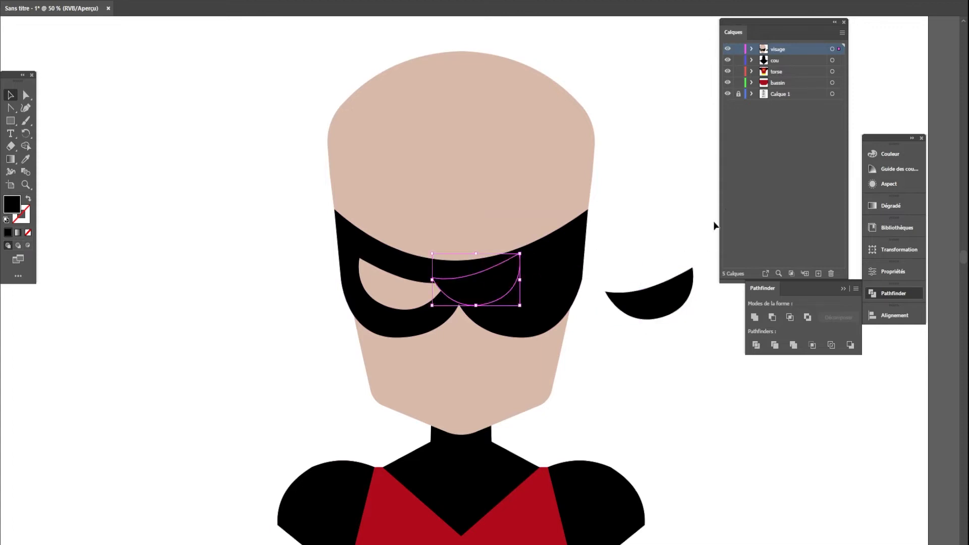
drag(497, 285, 725, 214)
key(ctrl+z)
drag(487, 301, 647, 231)
key(ctrl+f)
drag(481, 293, 636, 169)
Step: Position the mirrored eye on the right half of the mask, level with the other eye, and cut it out
click(653, 307)
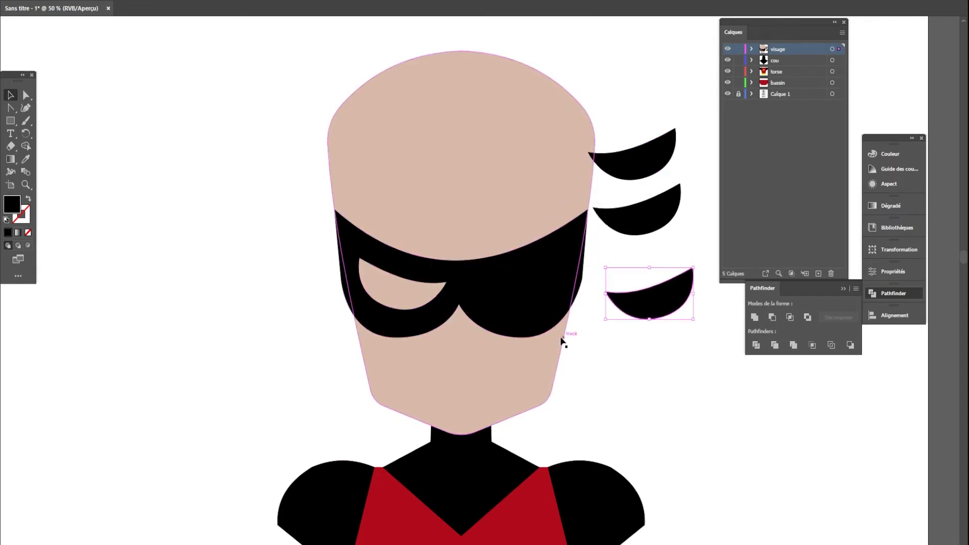
drag(626, 306, 550, 295)
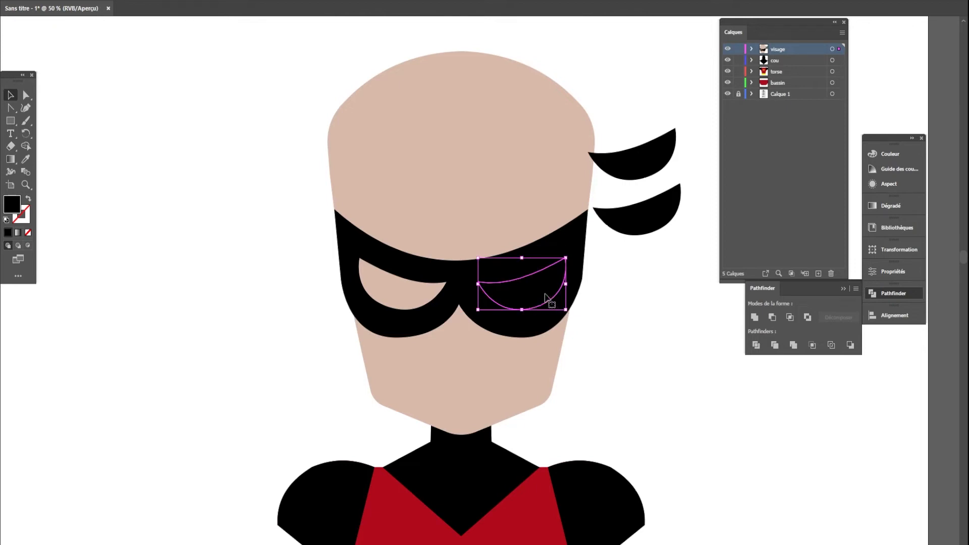
shift+click(581, 274)
click(791, 345)
click(626, 322)
click(525, 287)
shift+click(579, 278)
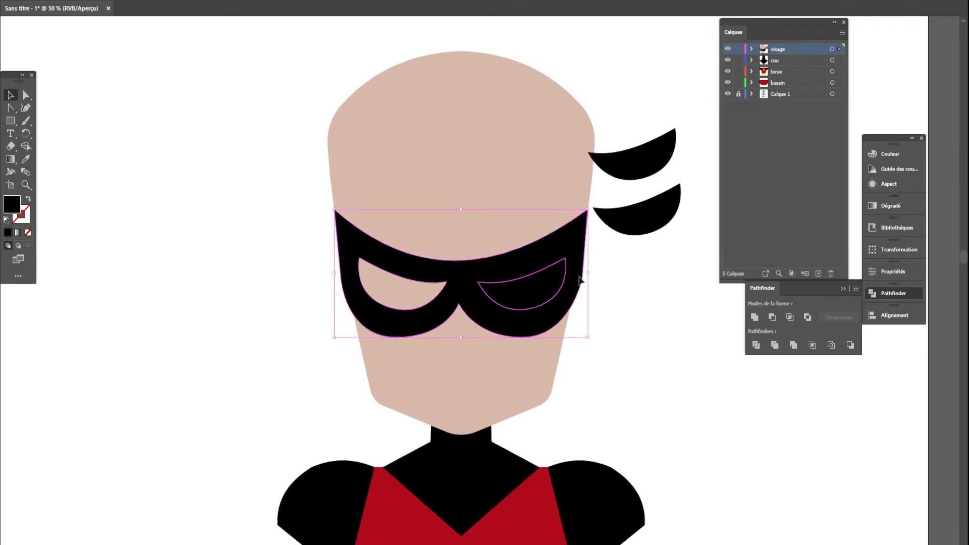
click(775, 318)
click(616, 341)
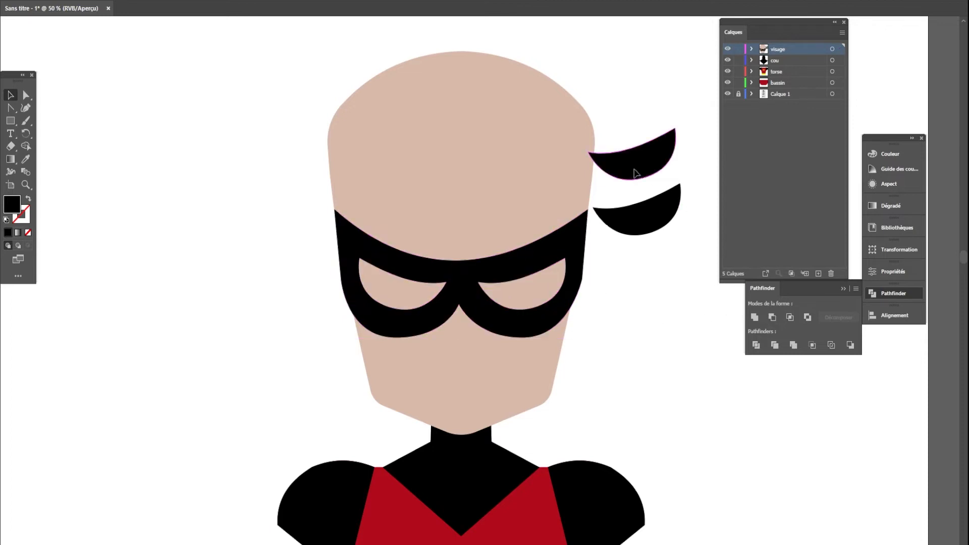
Step: Move the upper spare eye shape below the other one and mirror it for the left eye
drag(638, 162, 635, 341)
right_click(636, 341)
mouse_move(672, 277)
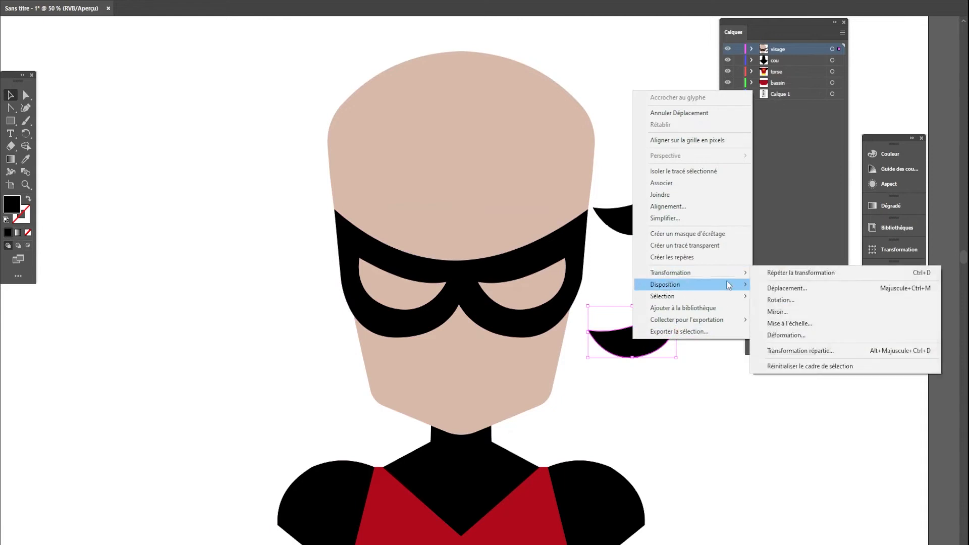
click(771, 312)
click(493, 347)
Step: Fit the two spare eye shapes into the mask's left and right eye openings
drag(649, 234, 702, 370)
drag(638, 345, 374, 290)
drag(699, 357, 525, 298)
Step: Select both eye shapes and fill them with white
shift+click(409, 297)
double_click(20, 210)
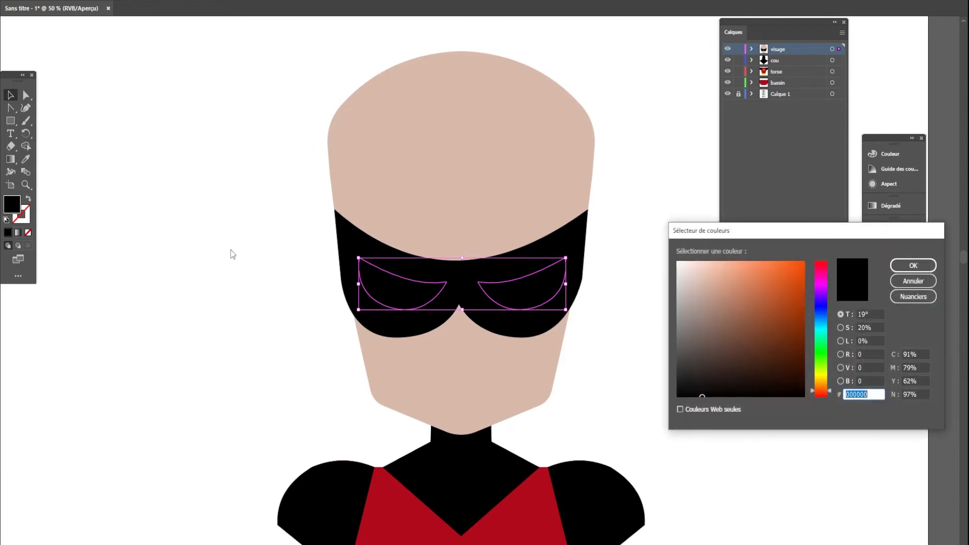
click(913, 266)
click(610, 313)
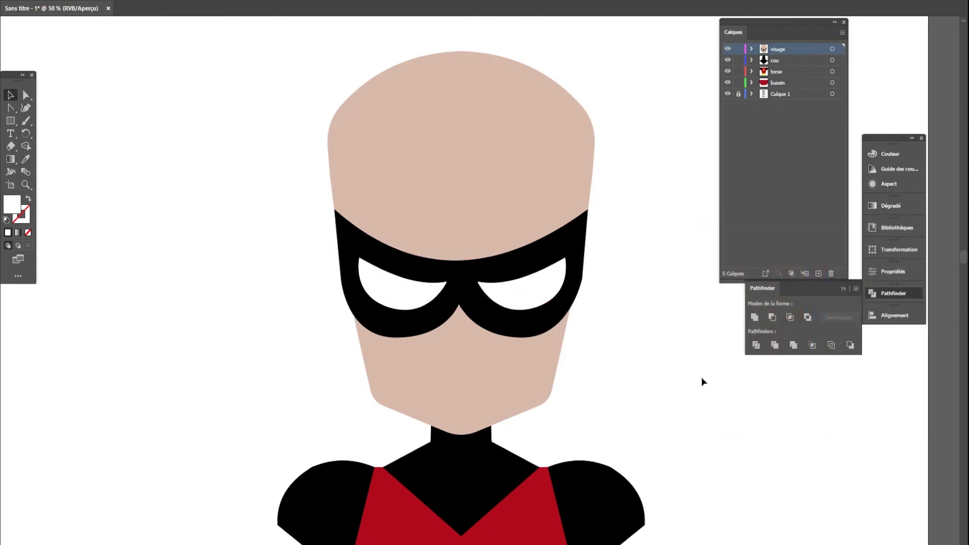
Step: Move the inner corner of the left eye and its mask opening slightly away from the nose bridge
scroll(701, 381, down, 2)
scroll(671, 396, up, 2)
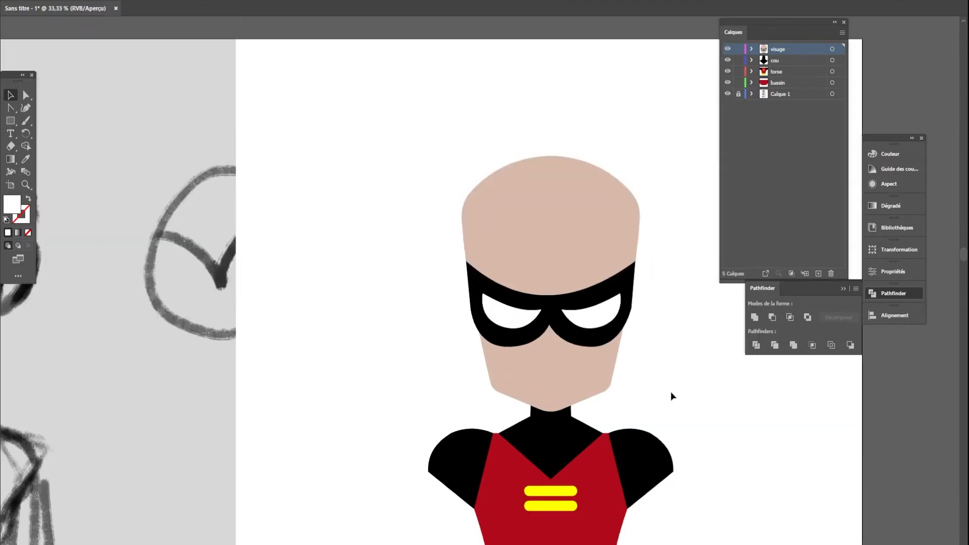
scroll(594, 372, up, 1)
click(519, 280)
shift+click(418, 280)
scroll(462, 285, up, 2)
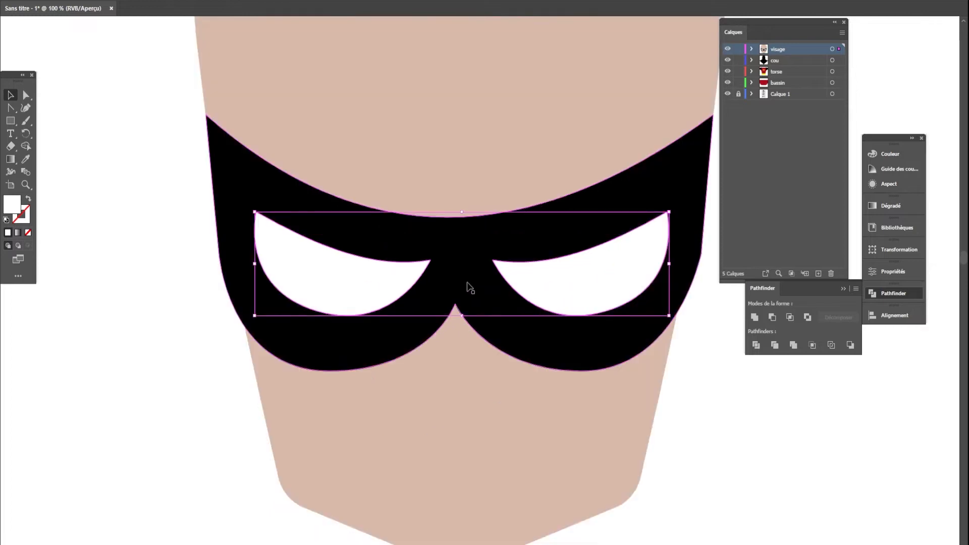
click(511, 295)
click(23, 95)
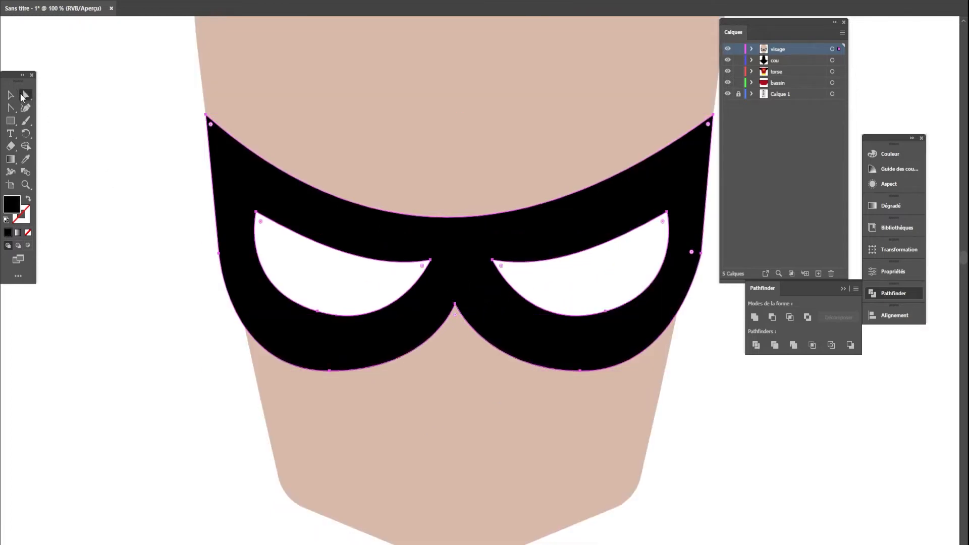
click(432, 262)
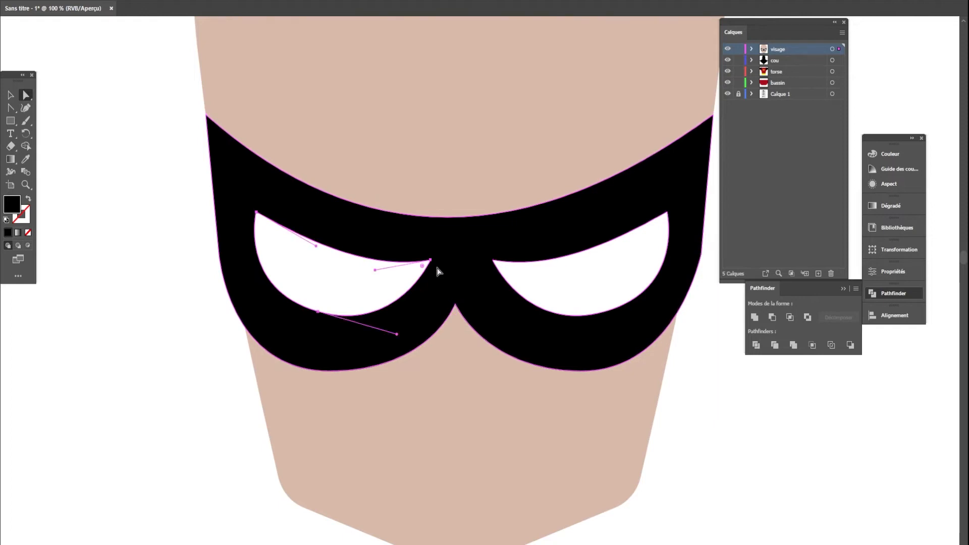
drag(431, 261, 425, 262)
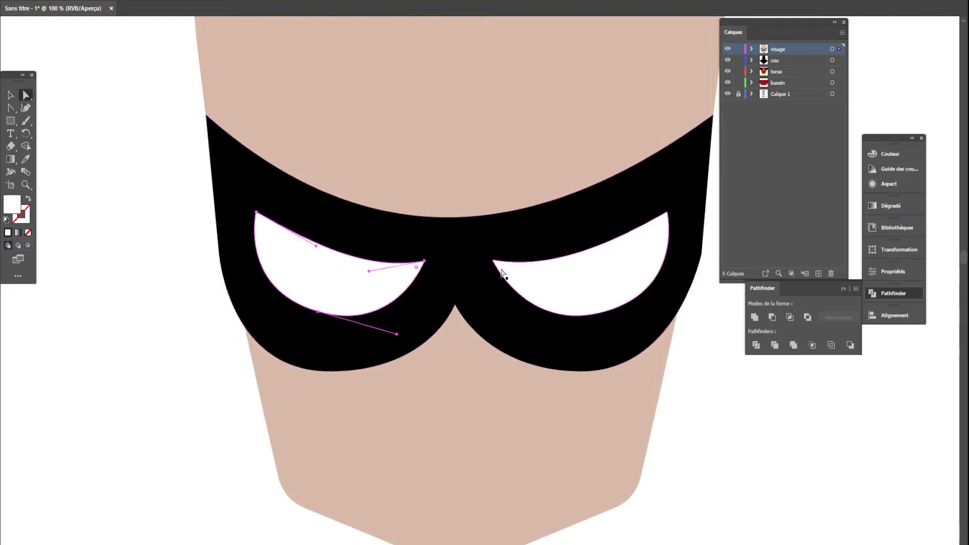
Step: Examine the finished mask and white eyes up close and compare them with the sketched head
scroll(551, 316, down, 1)
click(720, 423)
scroll(691, 398, down, 1)
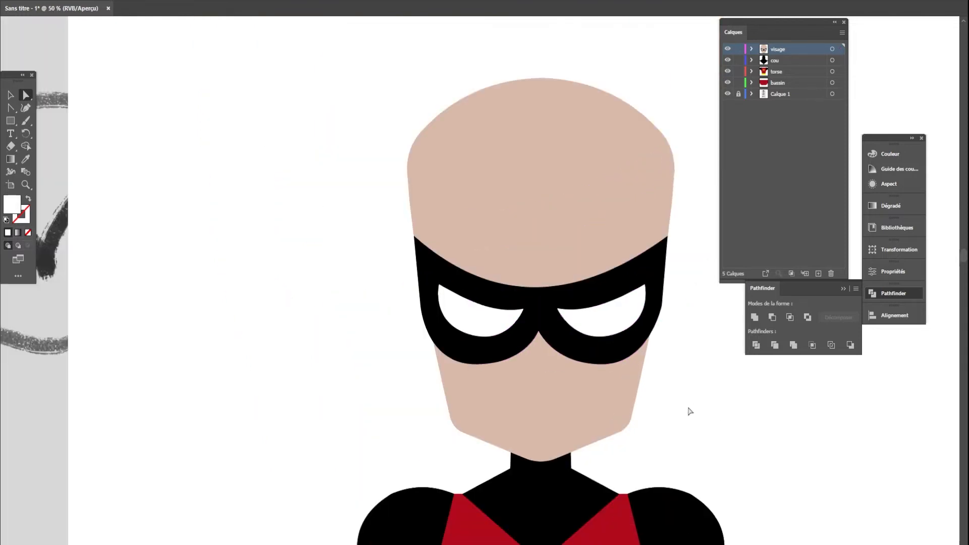
scroll(687, 409, down, 2)
scroll(594, 244, up, 2)
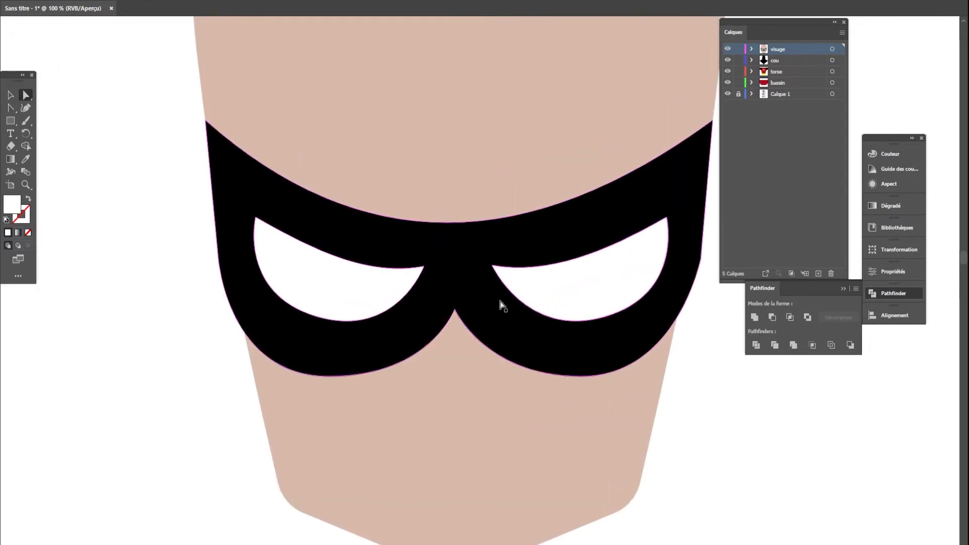
scroll(510, 314, down, 5)
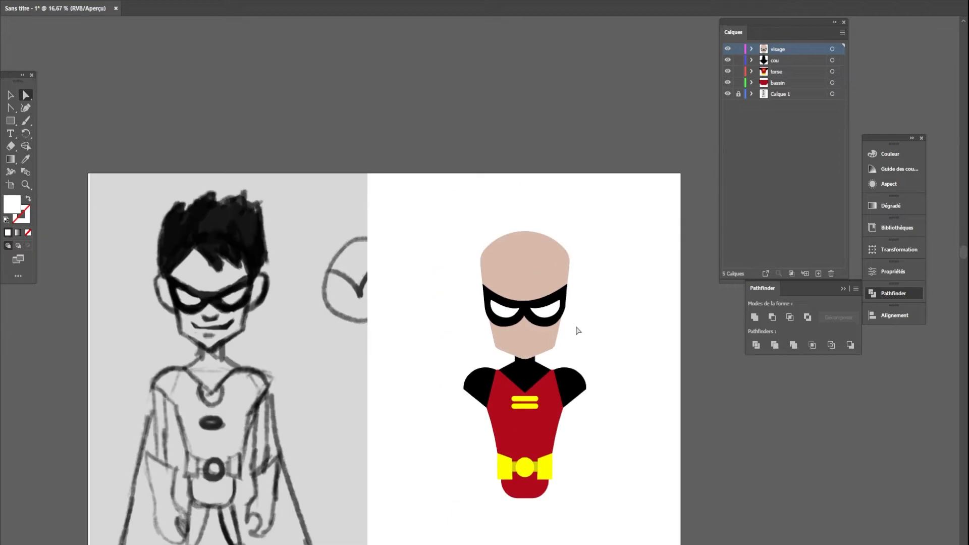
scroll(591, 322, up, 1)
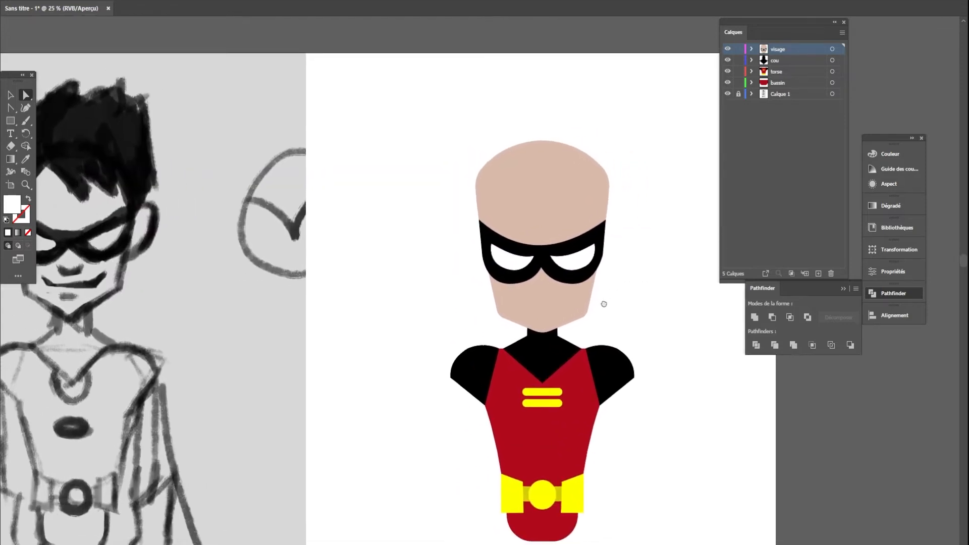
drag(603, 303, 600, 306)
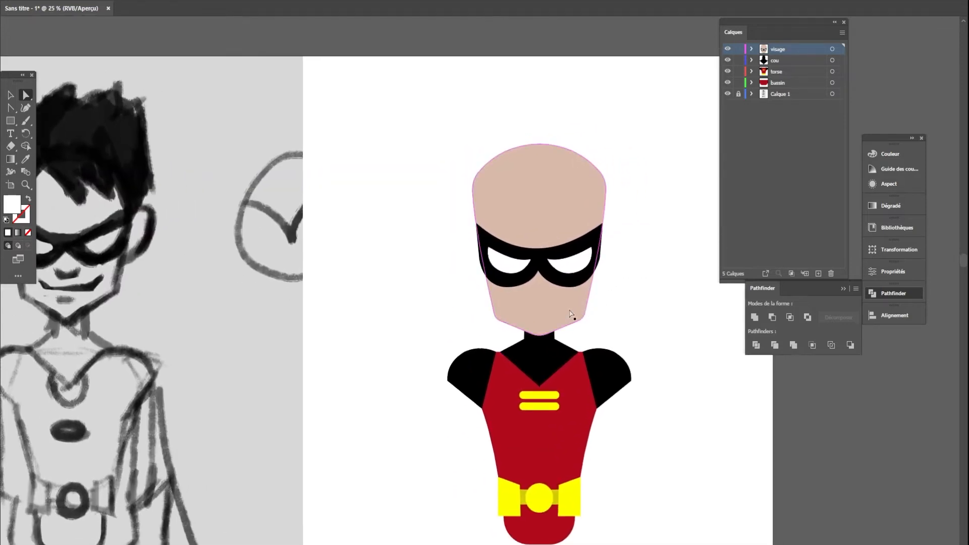
Step: Remove the two white eyes and paste them back in place in front of the mask
scroll(551, 277, up, 2)
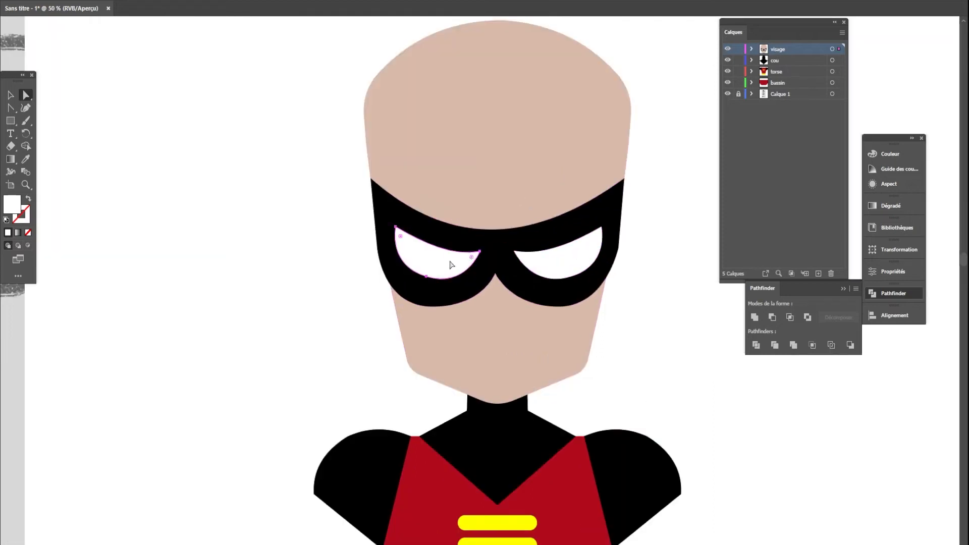
click(525, 315)
key(Delete)
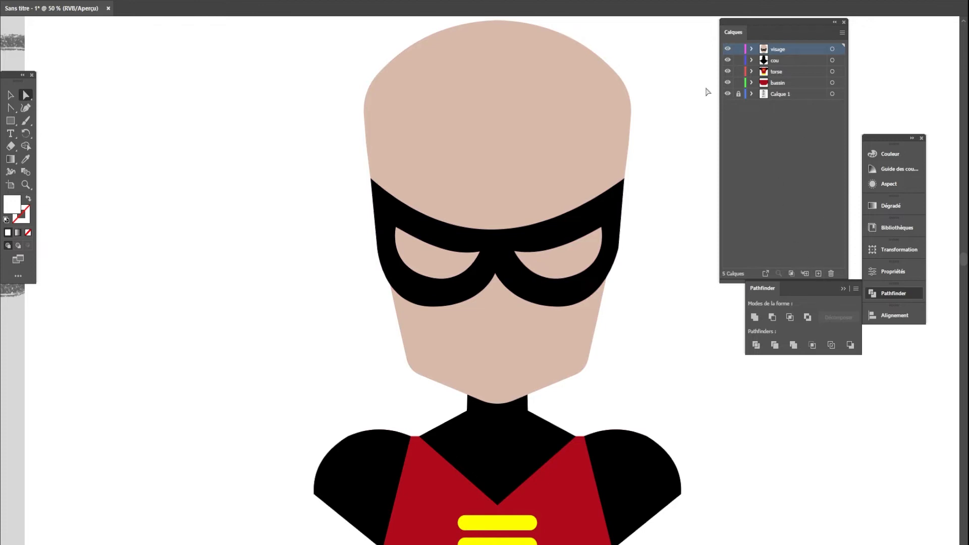
key(ctrl+f)
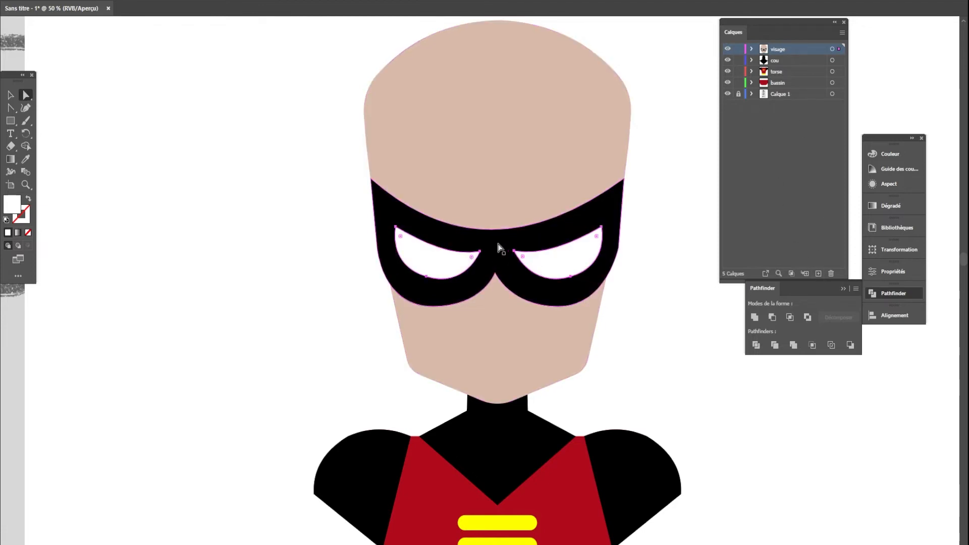
Step: Select the black mask and both white eyes and cut them from the face layer
click(11, 96)
click(246, 275)
click(407, 257)
shift+click(549, 267)
shift+click(518, 241)
key(Delete)
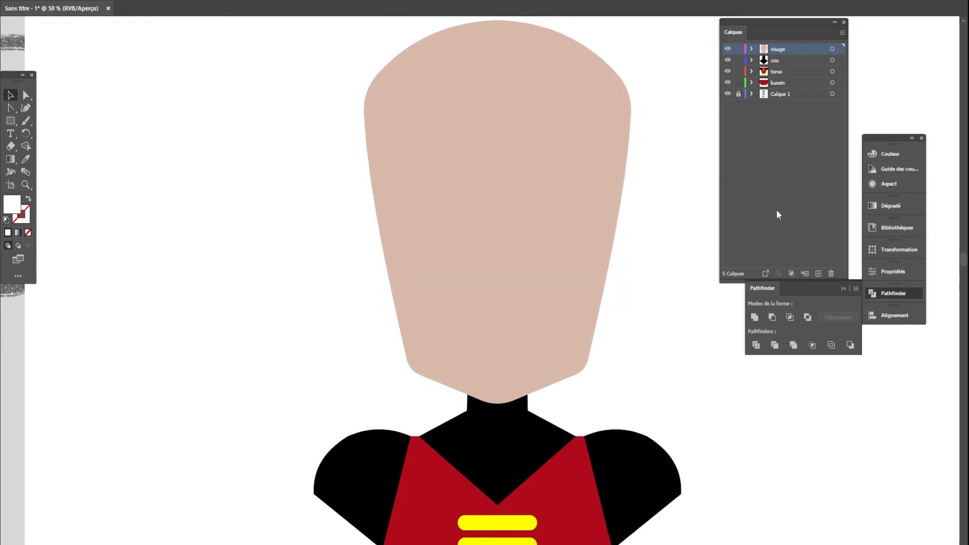
Step: Create a new layer above the face layer and name it masque
click(819, 274)
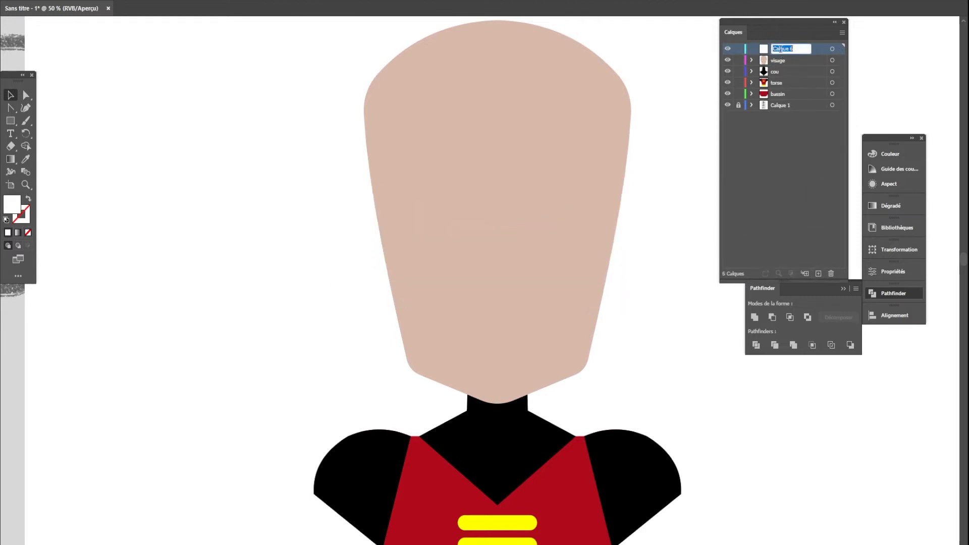
text(masque)
key(Return)
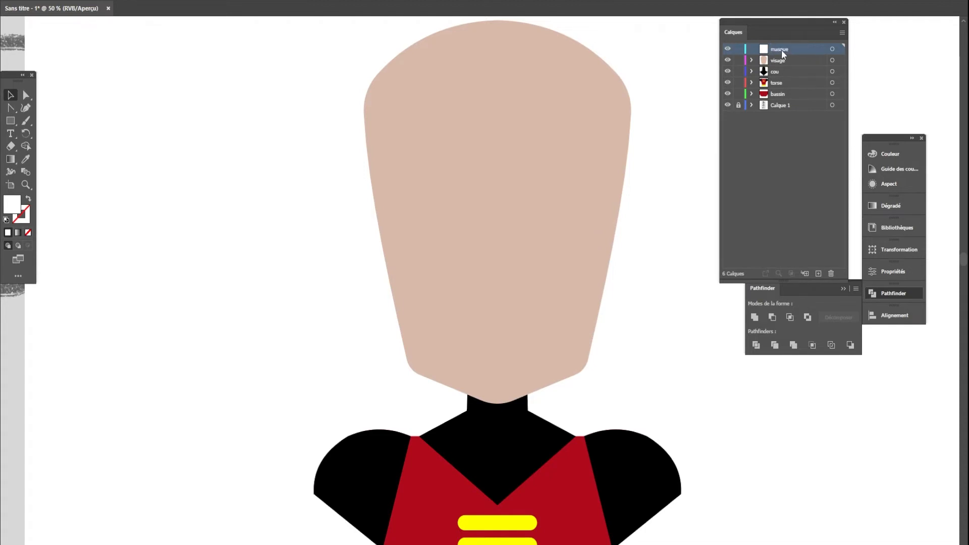
Step: Paste the mask and eyes onto the masque layer at their original position on the face
key(ctrl+v)
drag(497, 301, 525, 257)
key(Delete)
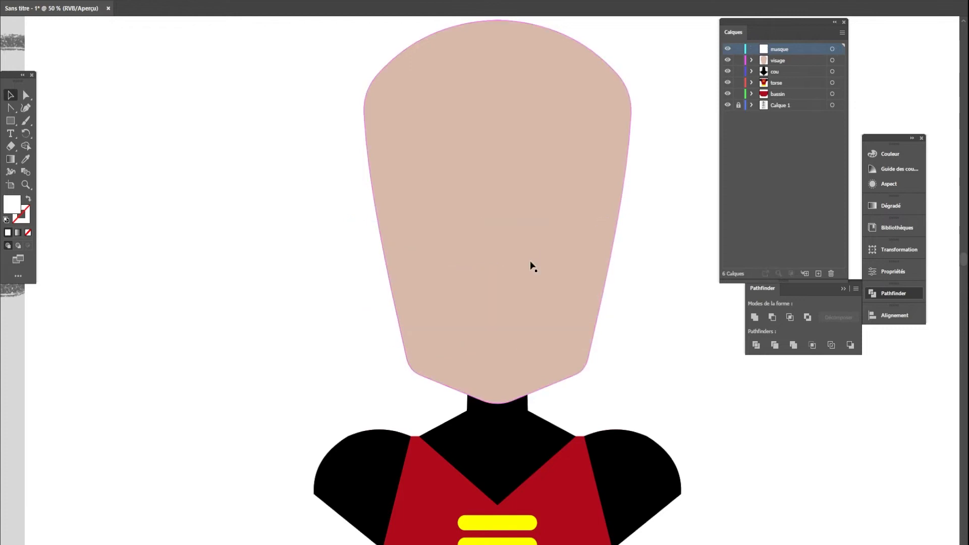
key(ctrl+z)
click(663, 323)
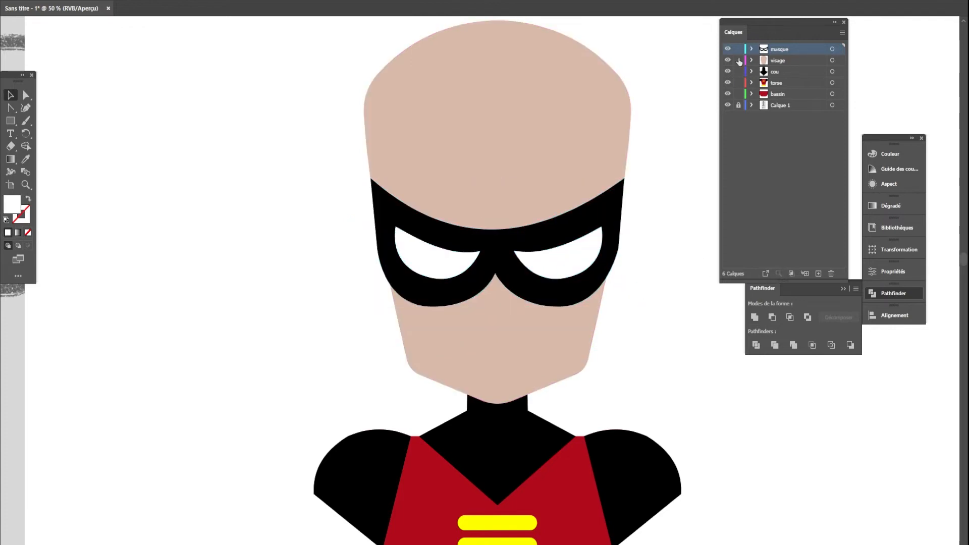
Step: Create a new layer named nez directly above the visage layer
click(785, 64)
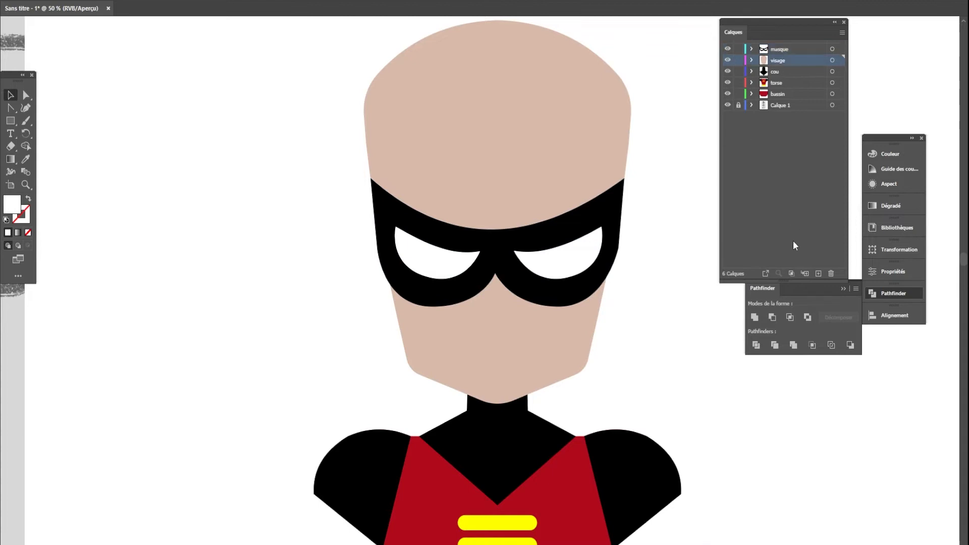
click(818, 274)
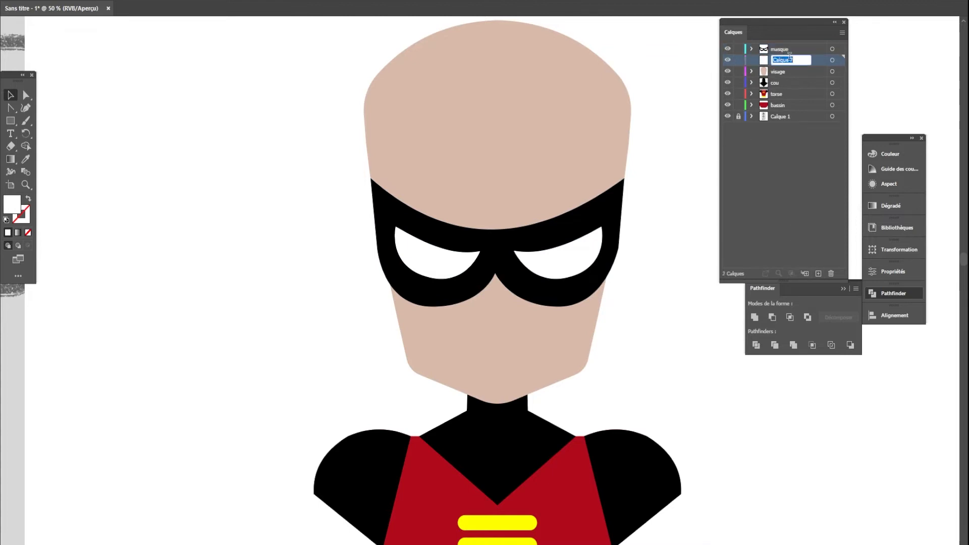
key(Return)
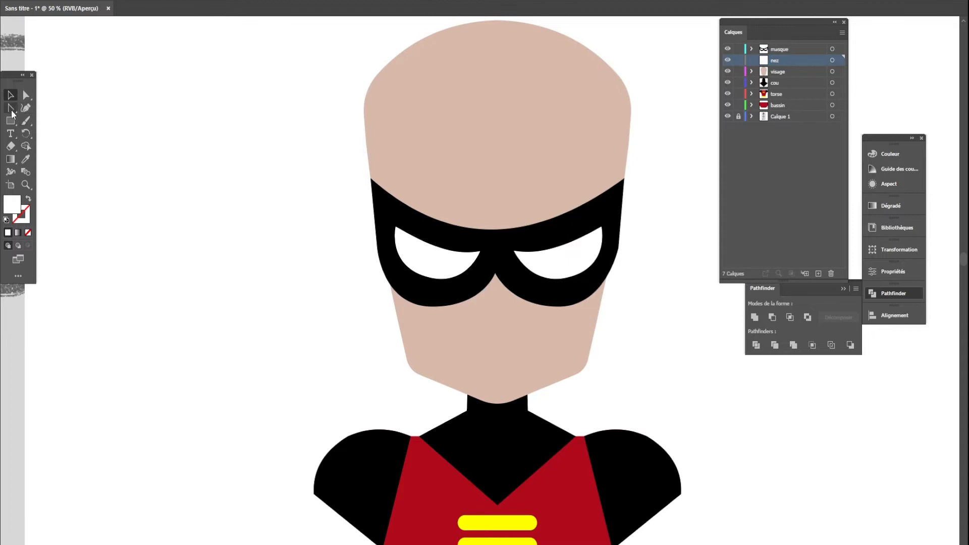
Step: Sample the face's skin colour as the fill and darken it to a brownish tone for the nose
click(12, 106)
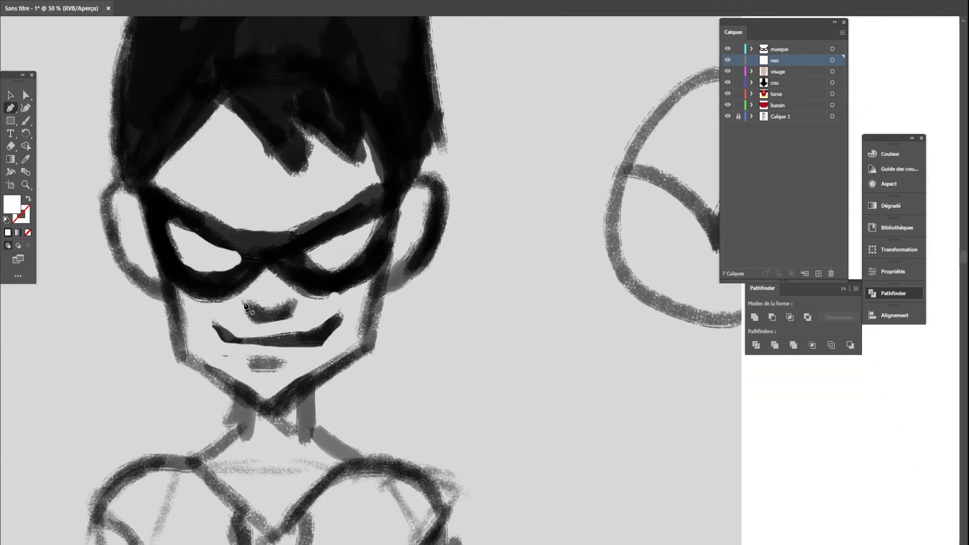
drag(453, 356, 1, 268)
click(26, 159)
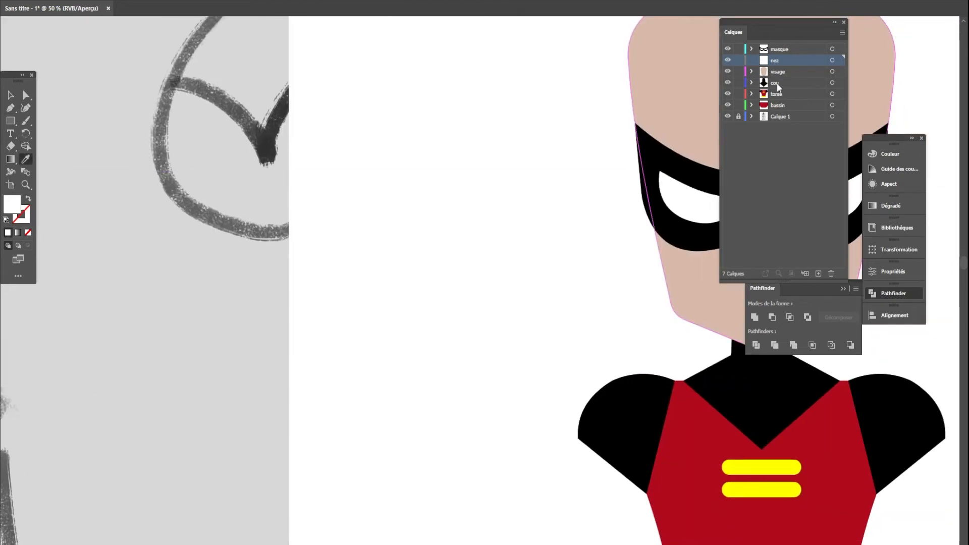
click(699, 84)
click(6, 98)
drag(242, 256, 895, 283)
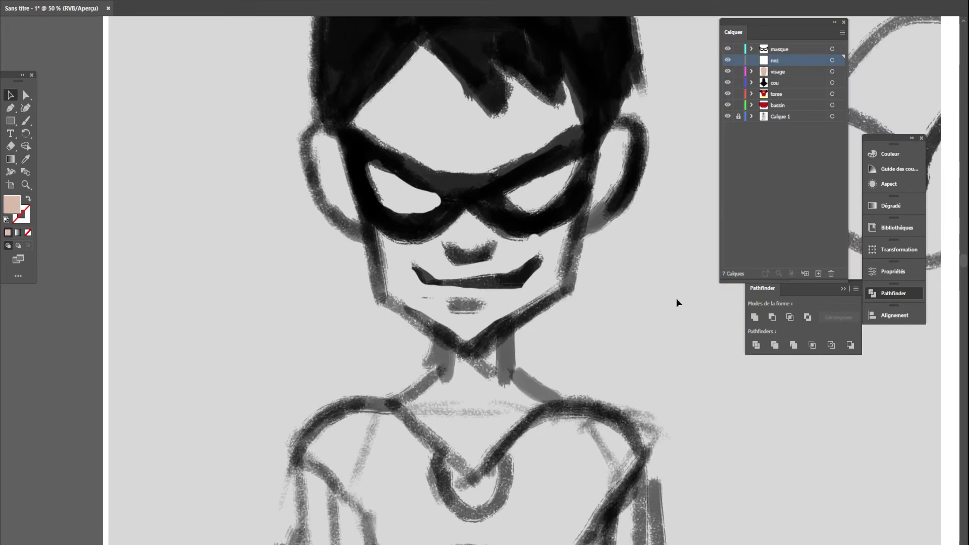
double_click(12, 204)
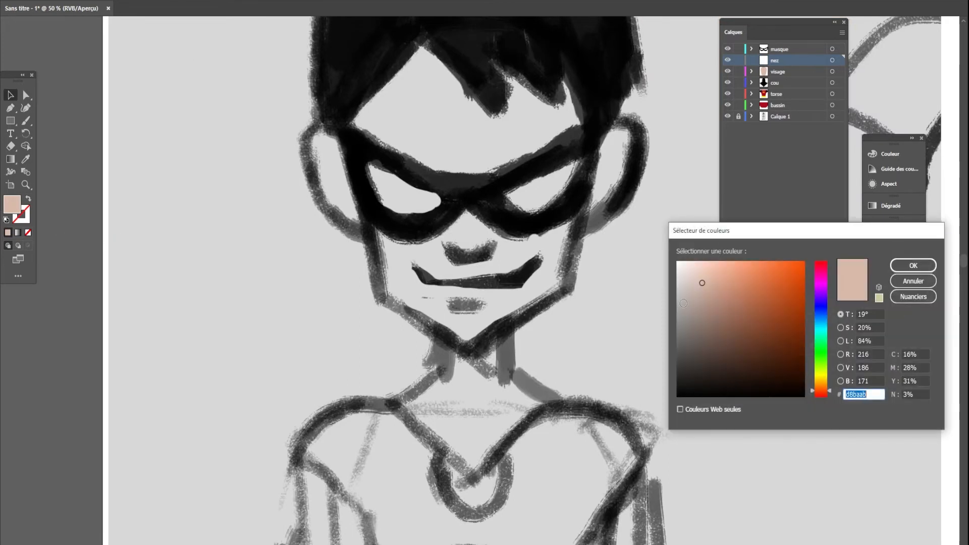
click(917, 265)
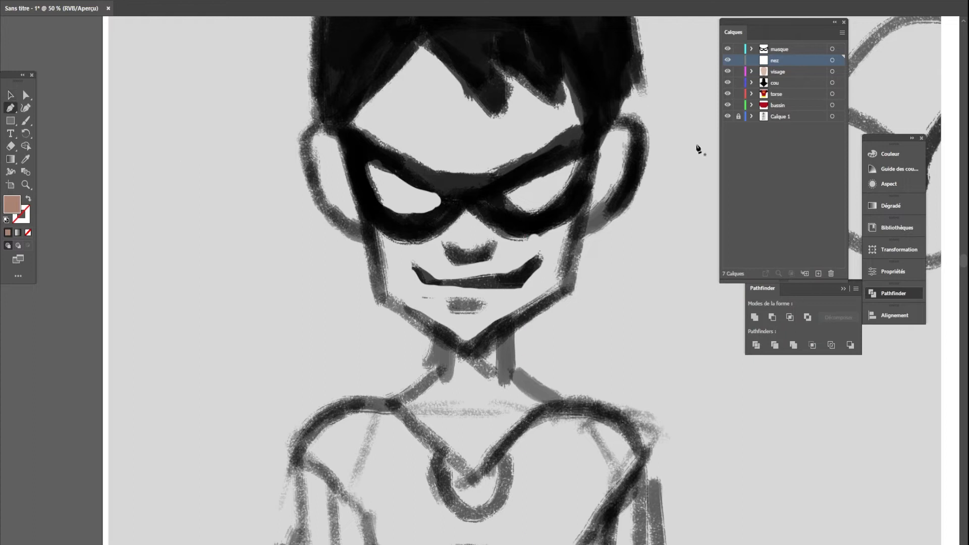
Step: Trace the sketched nose shadow with the Pen tool as a closed, straight-sided cup shape
click(444, 242)
click(456, 255)
drag(473, 257, 480, 257)
click(482, 254)
click(490, 242)
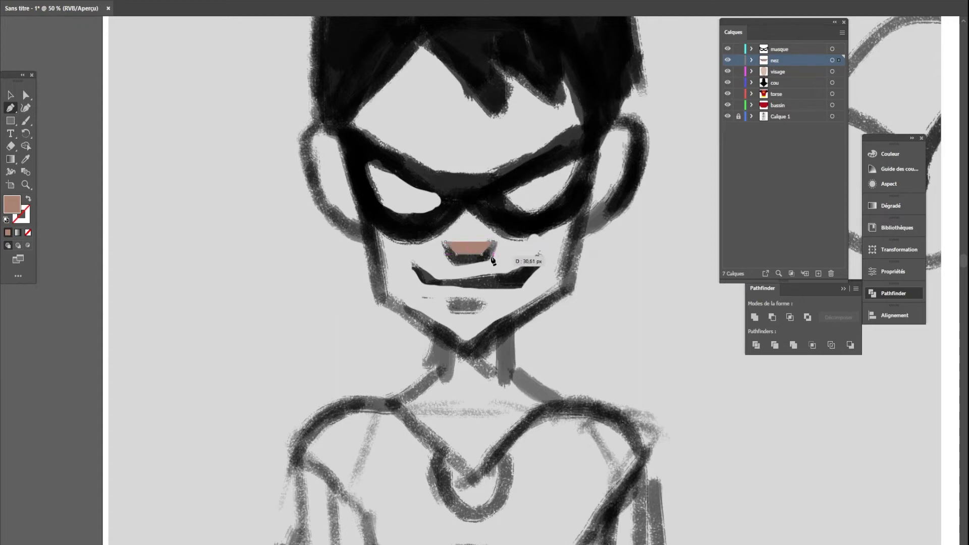
click(489, 260)
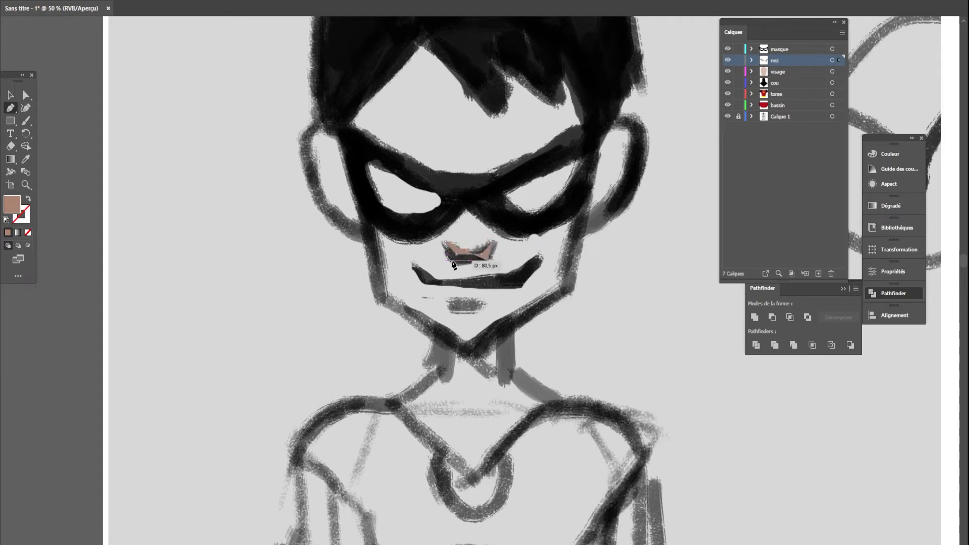
click(454, 261)
click(445, 242)
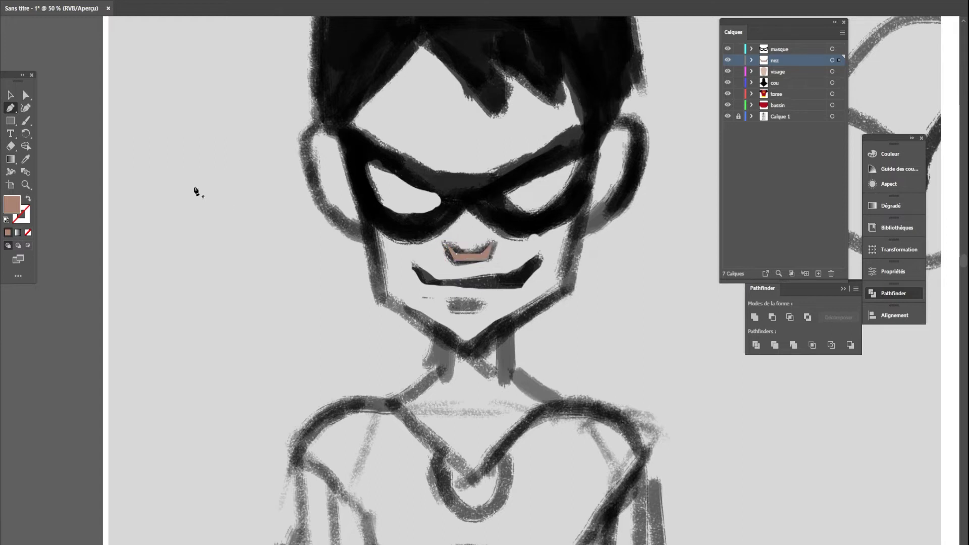
Step: Move the nose shape from the sketch onto the vector face, just below the mask's bridge
click(12, 94)
scroll(150, 286, down, 3)
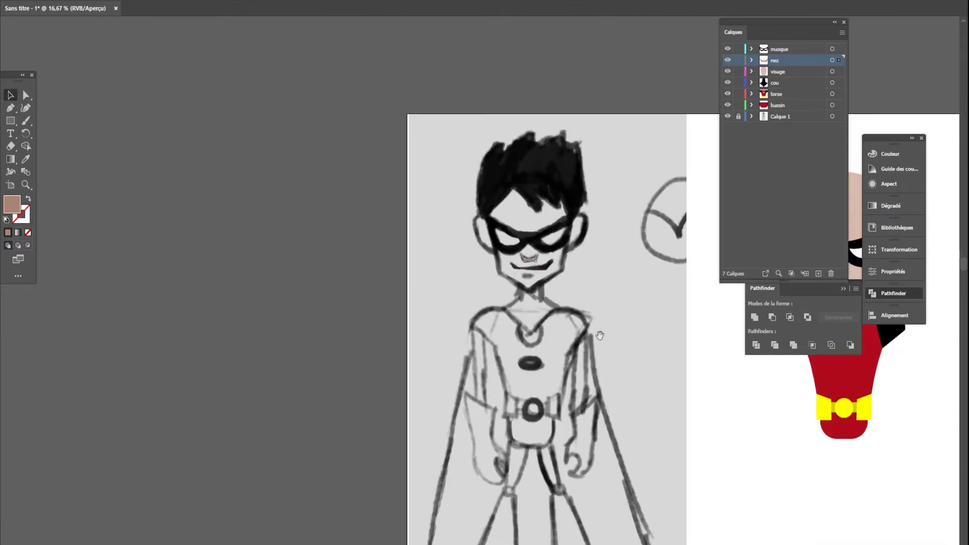
mouse_move(198, 284)
mouse_down()
mouse_move(523, 292)
mouse_move(516, 296)
mouse_up()
scroll(527, 309, up, 3)
click(679, 298)
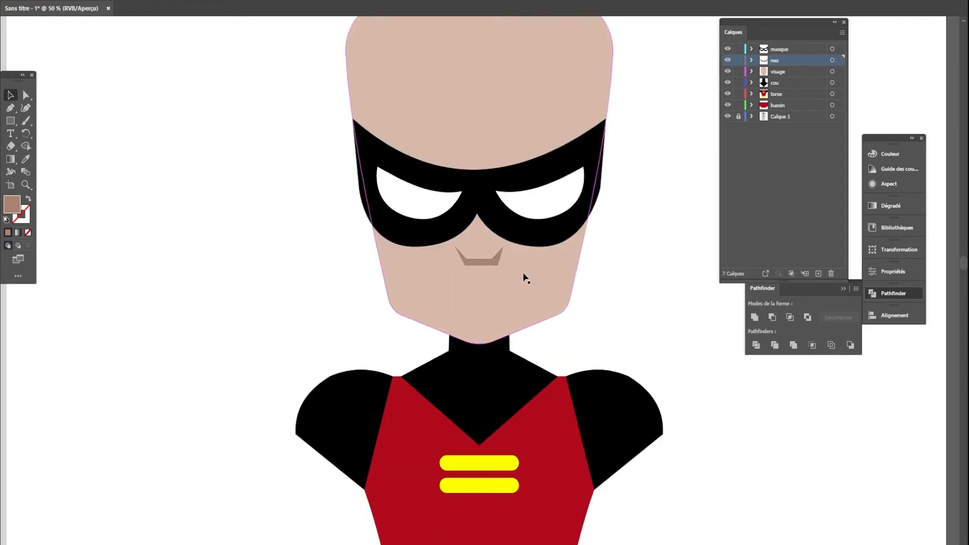
Step: Shift the nose shape slightly to the right to centre it on the face
click(497, 262)
scroll(493, 263, up, 4)
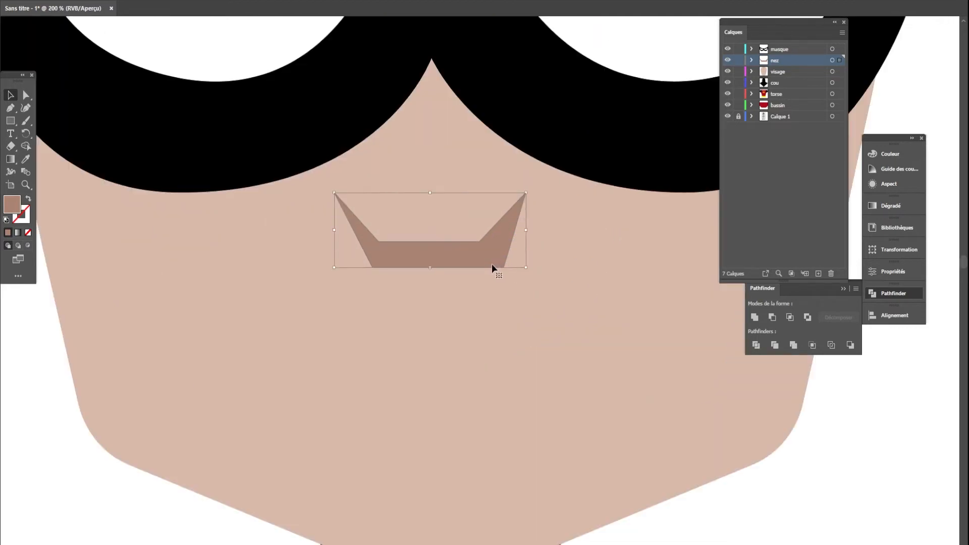
drag(511, 305, 537, 307)
scroll(523, 307, down, 3)
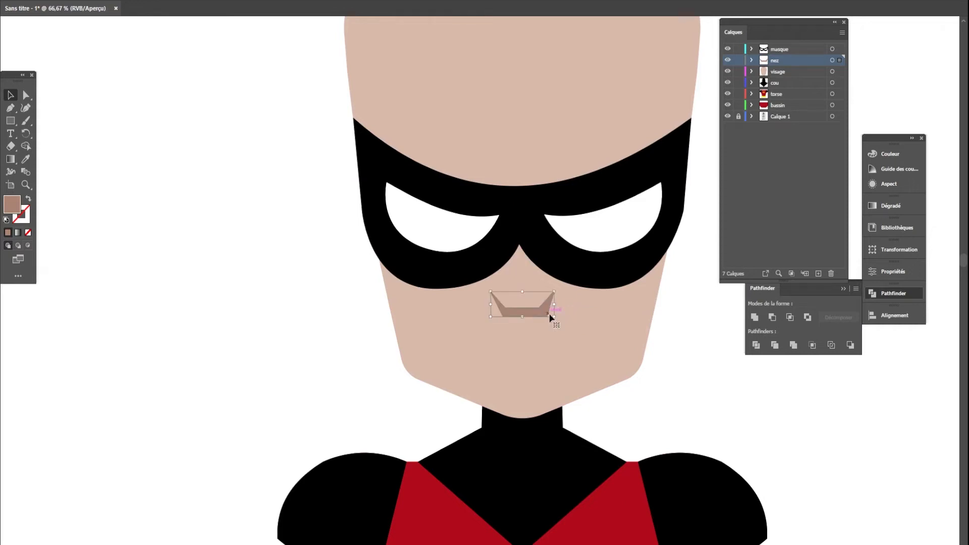
Step: Move the mask's lower bridge anchor point slightly to the right, in line with the nose's centre
click(531, 231)
click(26, 95)
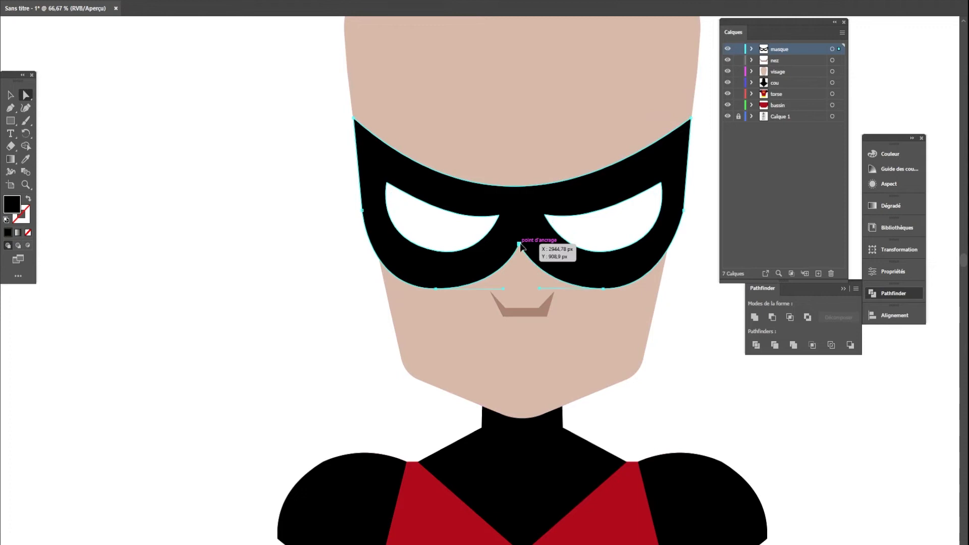
click(638, 373)
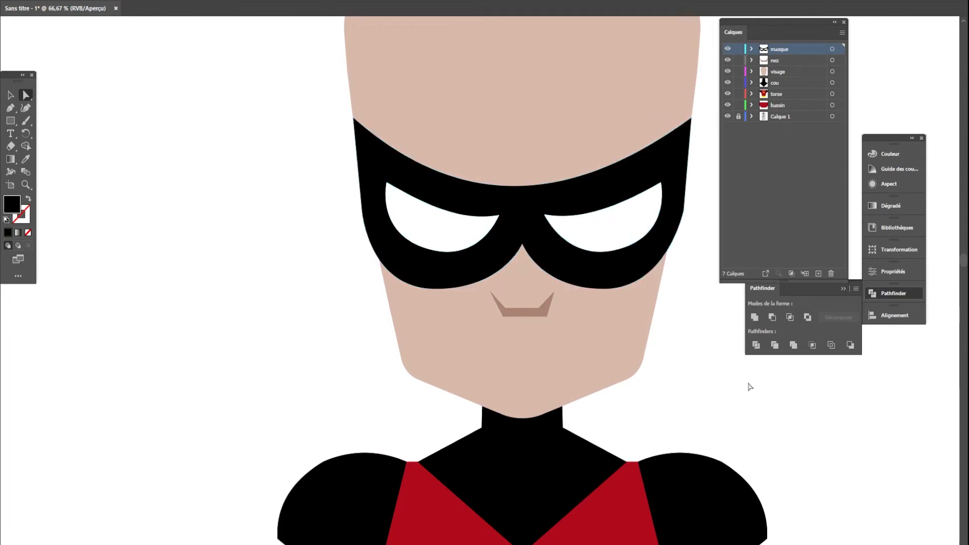
Step: Reshape the nose by moving its lower-left corner and inner corners outward and its two upper tips slightly down and inward
click(11, 95)
click(525, 313)
scroll(534, 320, up, 3)
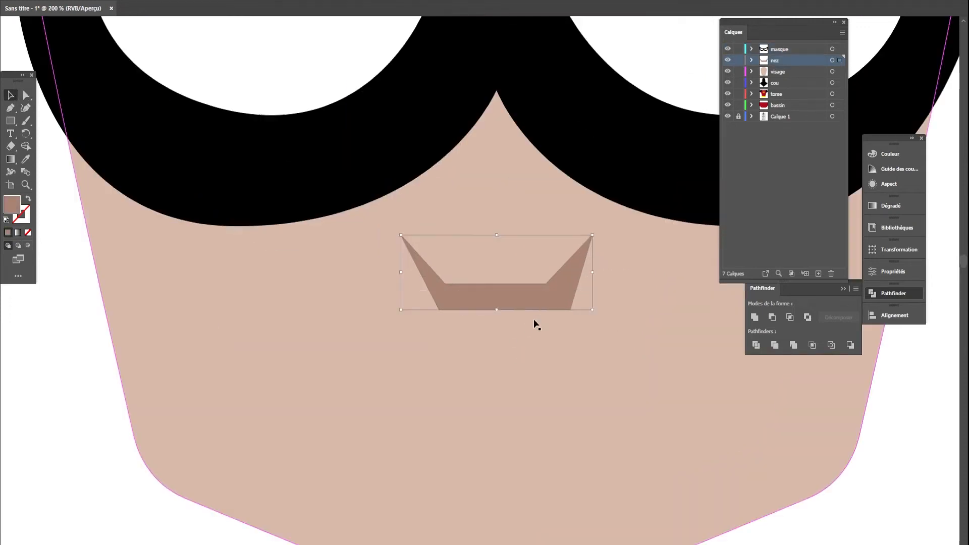
click(26, 95)
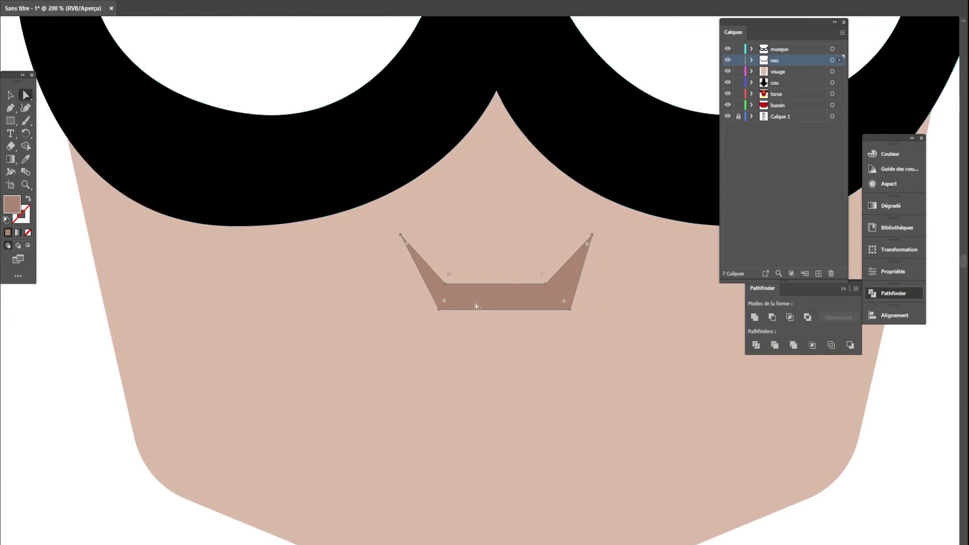
drag(438, 310, 441, 284)
drag(402, 235, 403, 236)
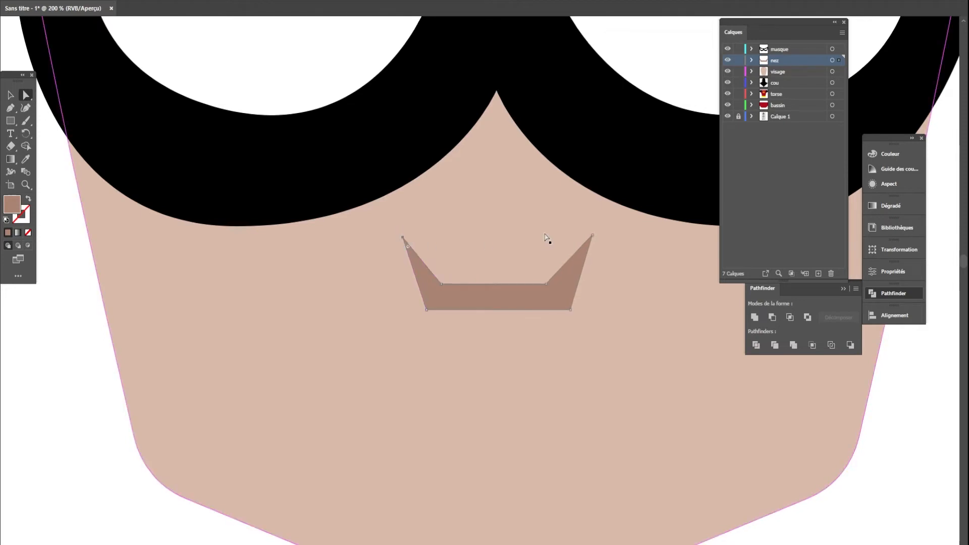
drag(592, 235, 590, 241)
drag(545, 284, 554, 283)
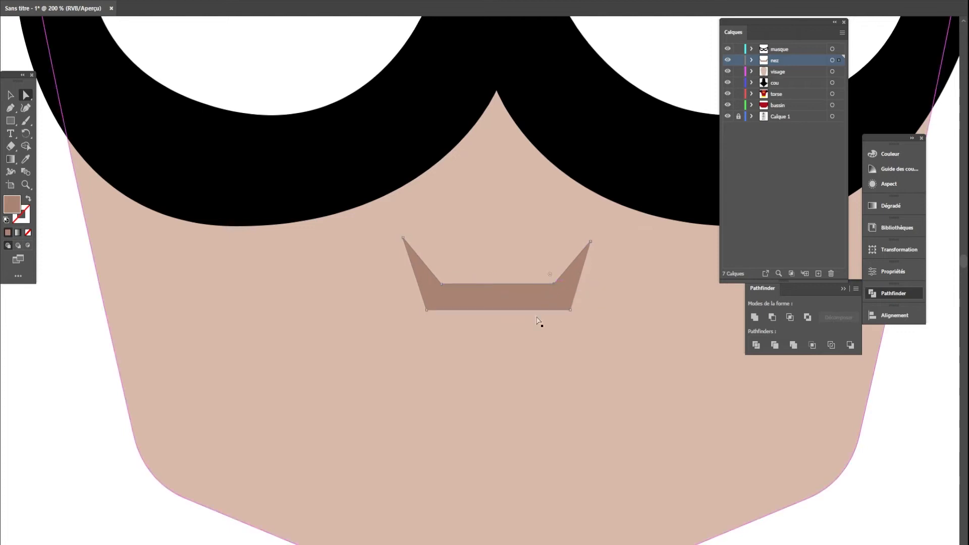
key(ctrl+0)
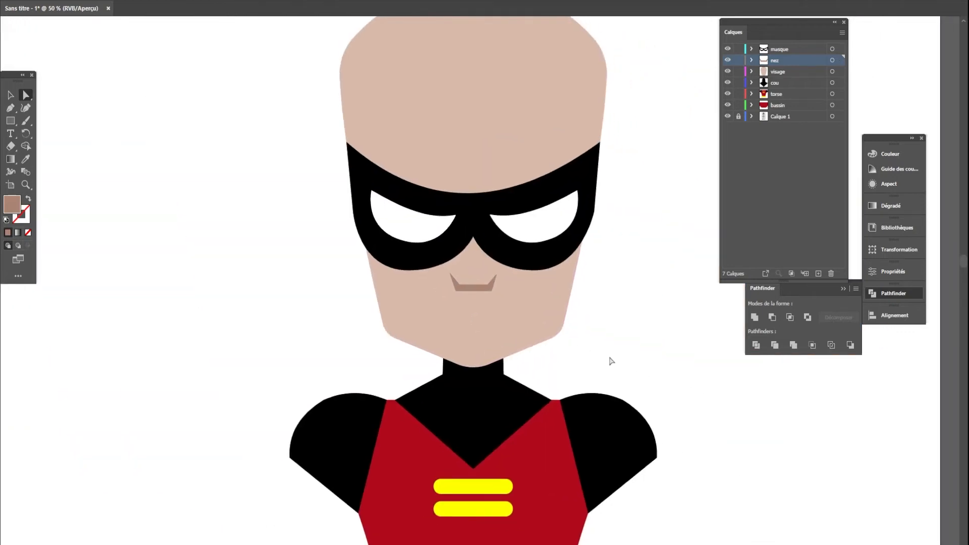
scroll(611, 361, down, 3)
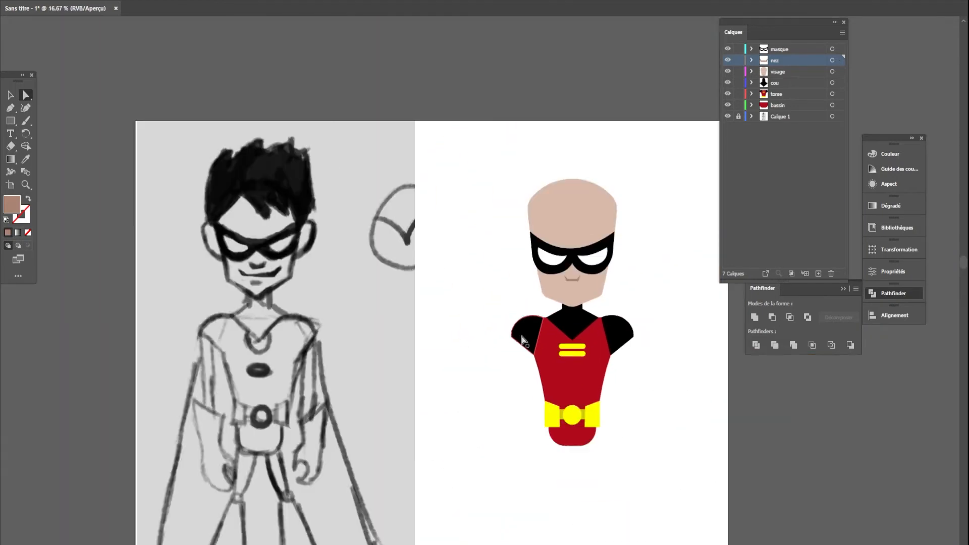
Step: Add a new layer named bouche directly above the visage layer
drag(396, 327, 386, 329)
click(9, 110)
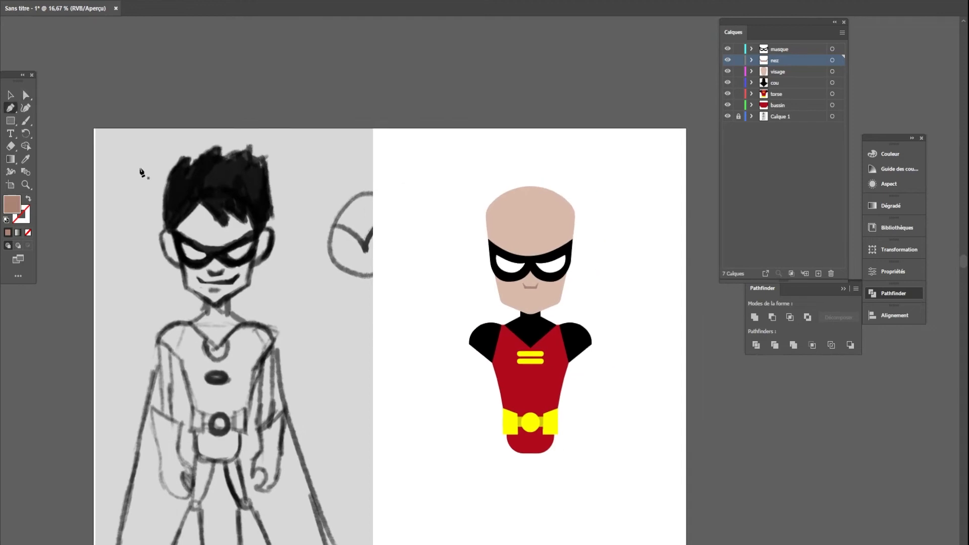
click(780, 72)
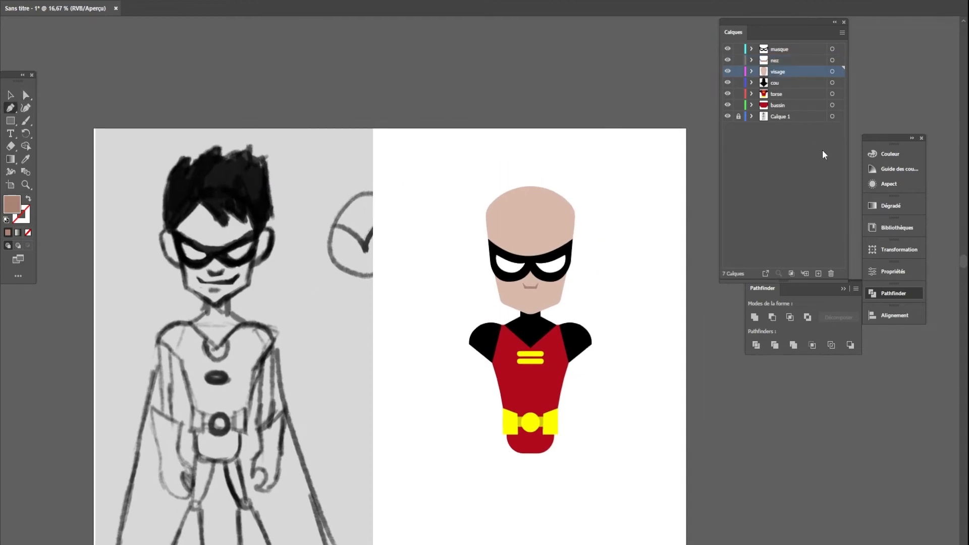
click(818, 274)
double_click(779, 74)
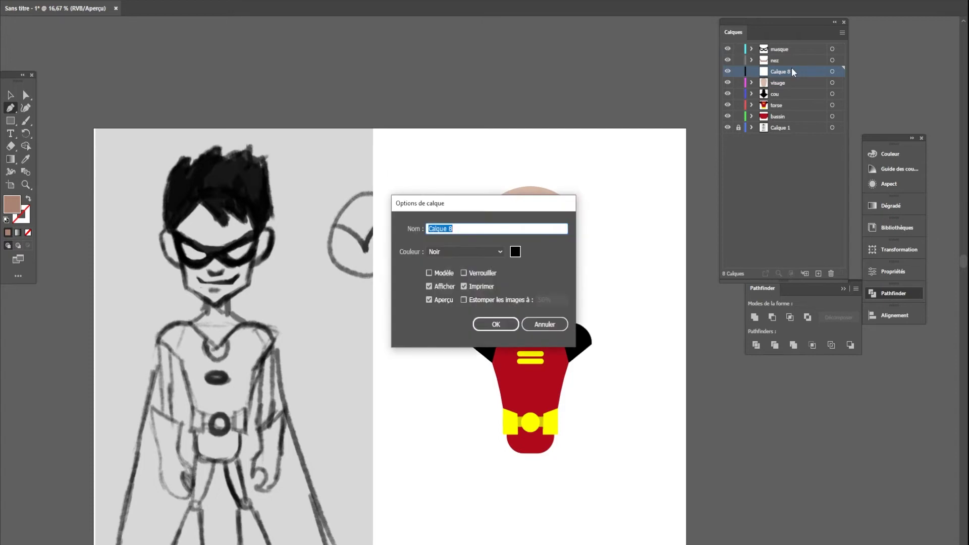
key(Return)
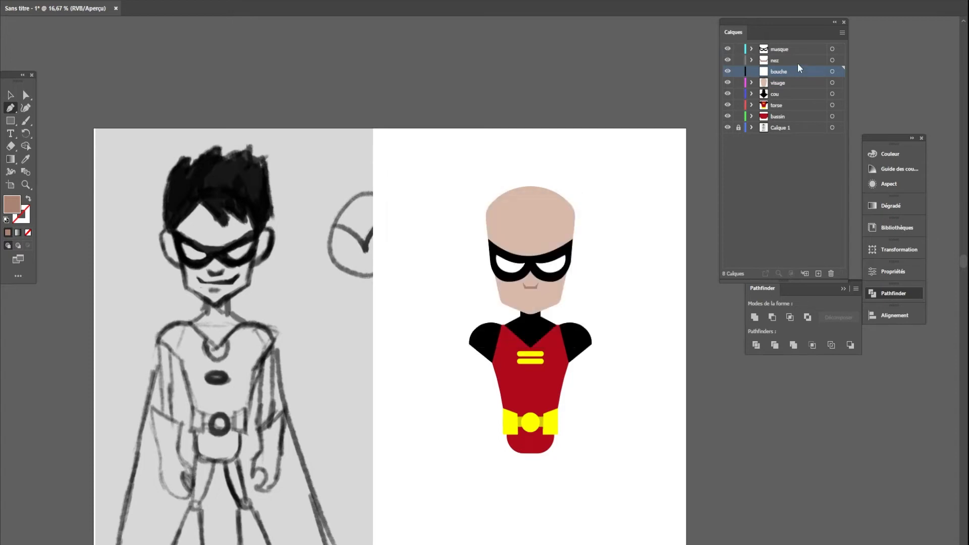
Step: Set the fill colour to black (000000) for tracing the sketched mouth
scroll(115, 267, up, 2)
scroll(290, 267, up, 2)
drag(376, 320, 323, 302)
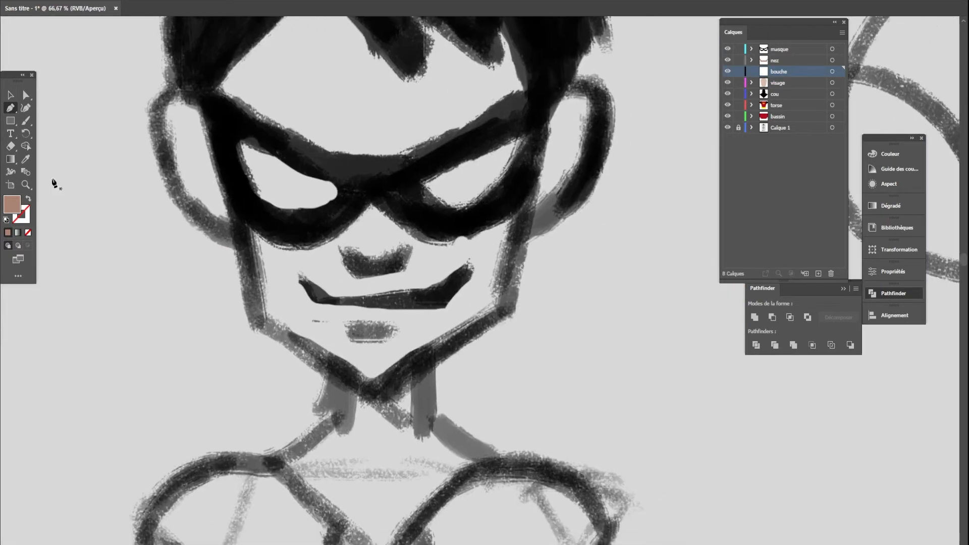
double_click(17, 209)
drag(694, 359, 677, 388)
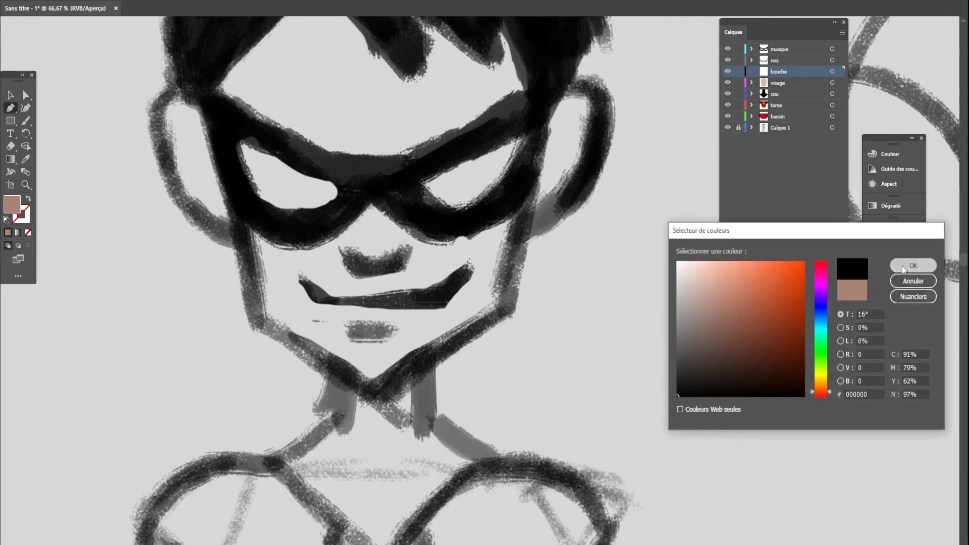
click(903, 265)
Step: Trace the sketch's smiling mouth as a closed black shape with upturned corners using the Pen tool
click(298, 276)
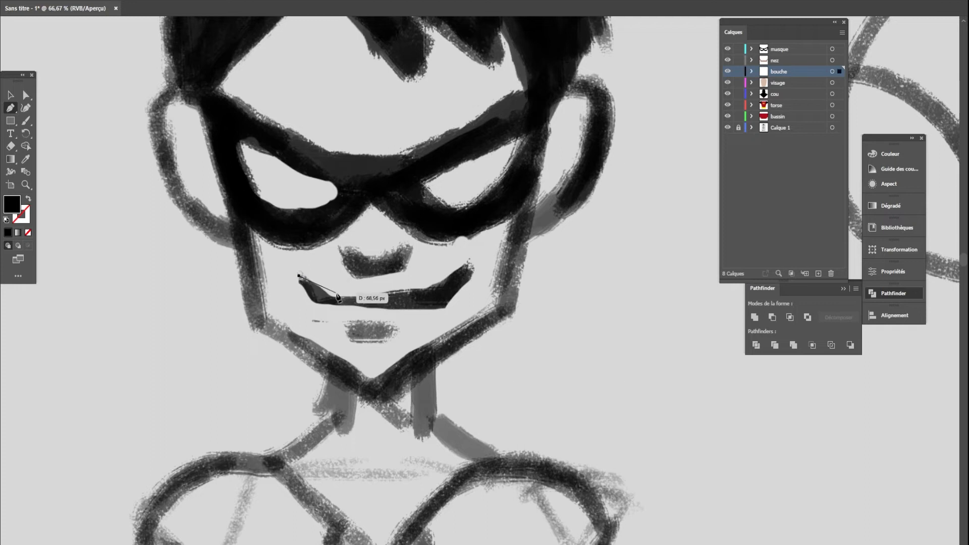
click(328, 296)
click(432, 293)
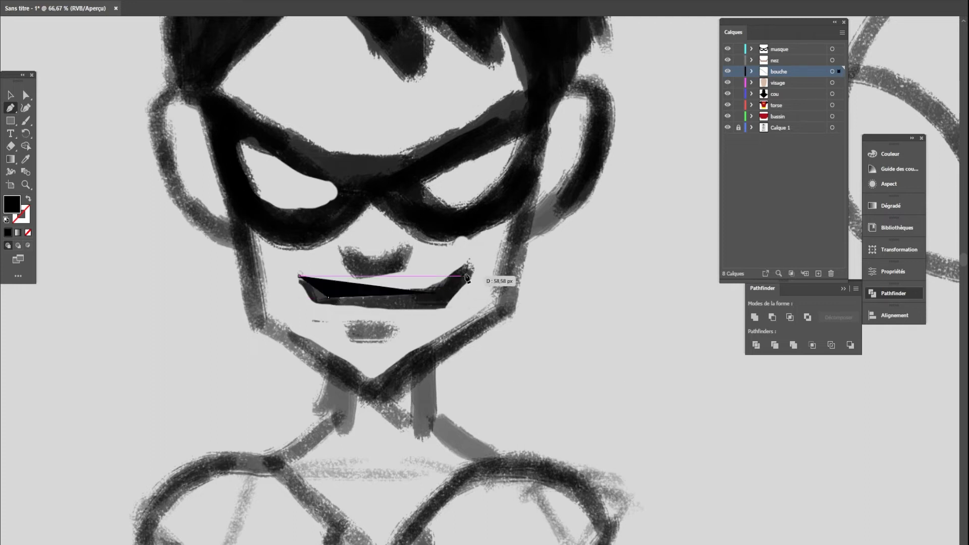
click(472, 268)
click(445, 307)
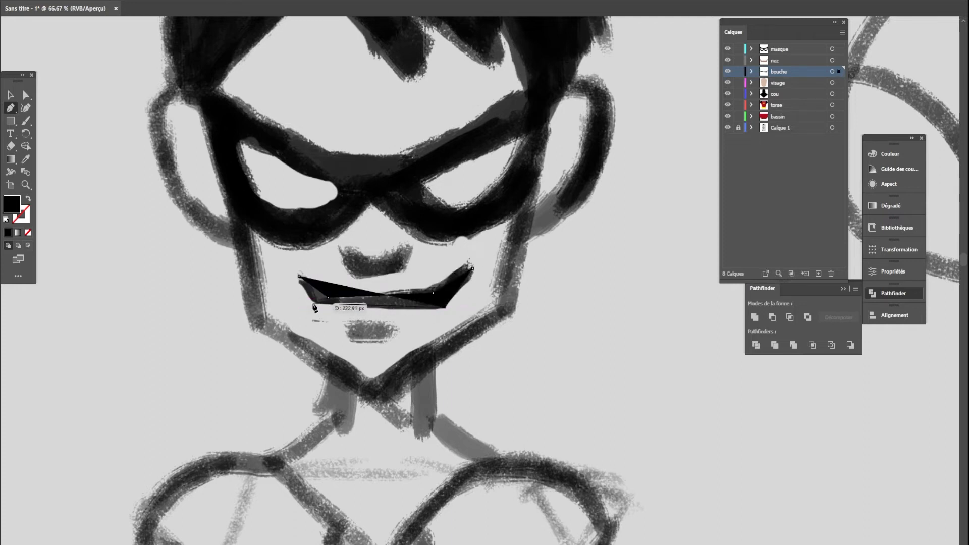
click(312, 303)
click(299, 276)
Step: Move the mouth shape from the sketch onto the coloured character's face, just below the nose
click(8, 95)
scroll(269, 233, down, 3)
mouse_move(334, 252)
mouse_down()
mouse_move(119, 267)
mouse_move(603, 295)
mouse_move(591, 297)
mouse_up()
click(663, 303)
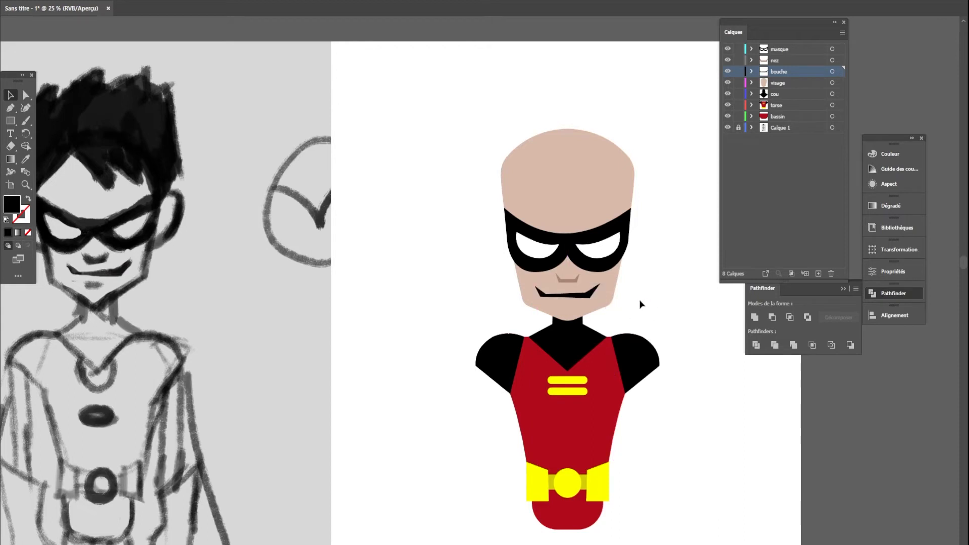
Step: Reshape the mouth by repositioning its inner anchor points and pulling its left end inwards
scroll(554, 346, up, 5)
click(532, 313)
scroll(560, 330, up, 2)
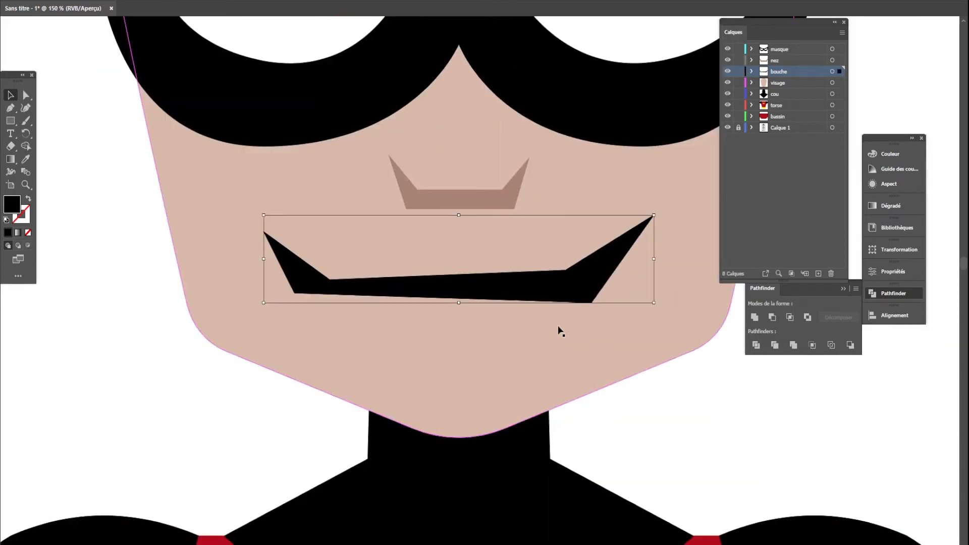
click(26, 95)
drag(330, 280, 308, 277)
drag(565, 275, 583, 273)
click(263, 232)
drag(293, 286, 322, 278)
Step: Shift the anchor points at the mouth's right end inwards to narrow the smile
click(584, 270)
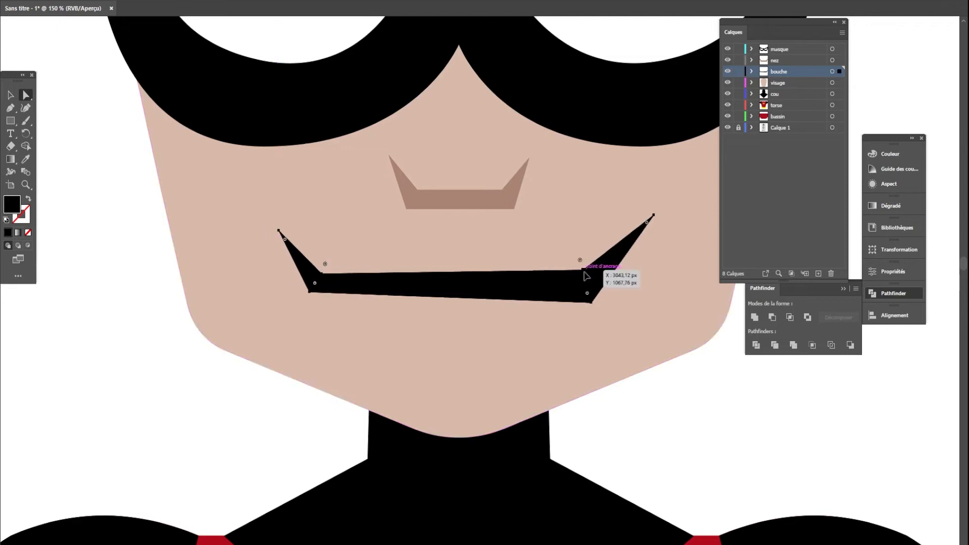
shift+click(591, 302)
shift+click(653, 216)
drag(591, 303, 577, 302)
Step: Add a new layer named cheveux above the masque layer
scroll(580, 321, down, 1)
scroll(580, 324, down, 1)
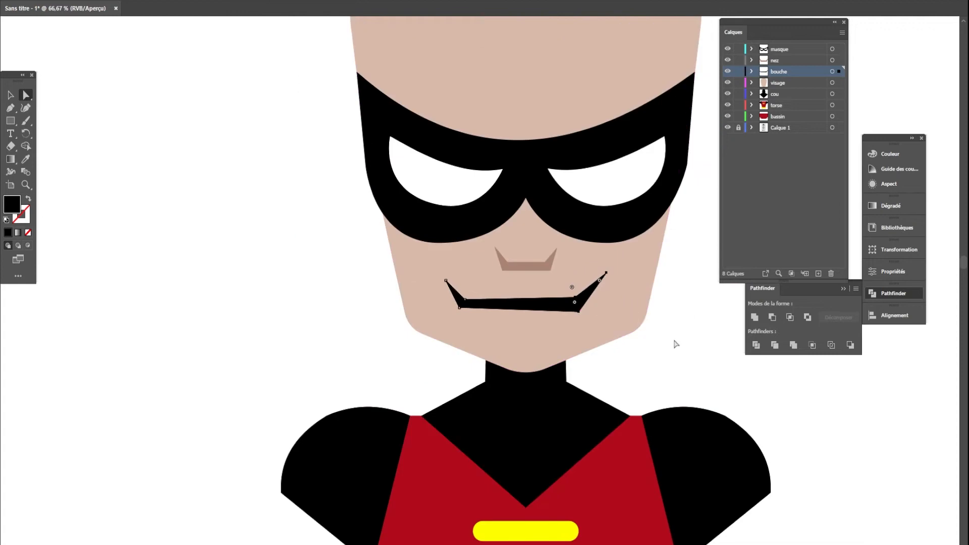
scroll(659, 328, down, 4)
drag(674, 339, 486, 276)
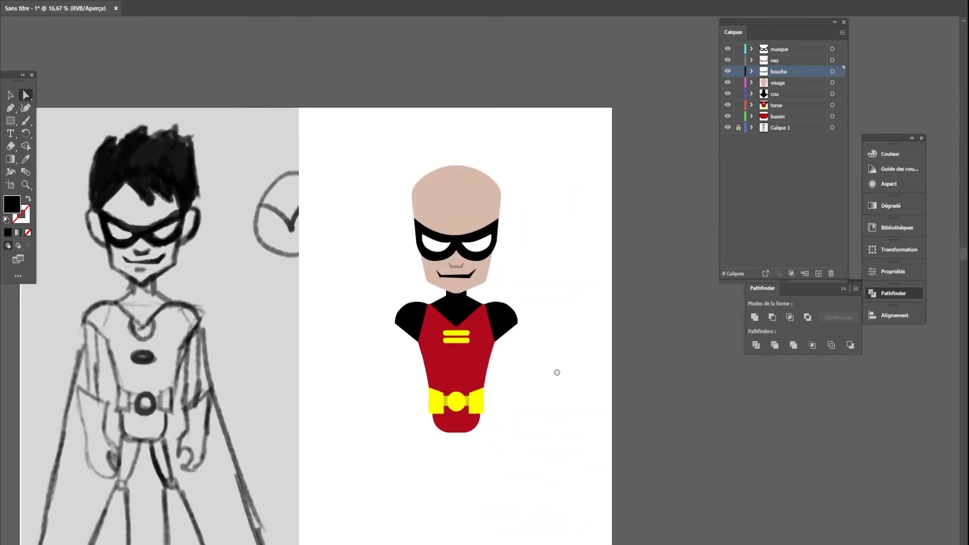
click(780, 50)
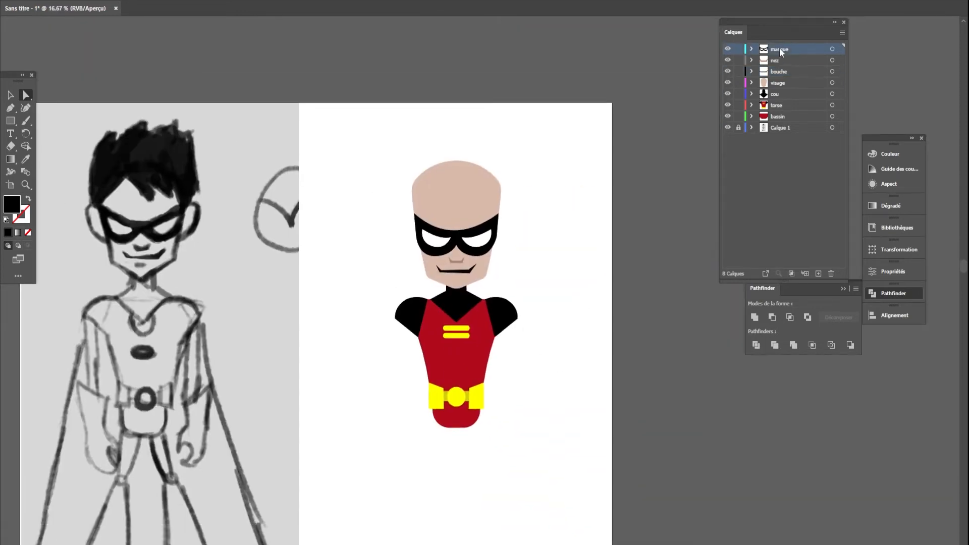
click(817, 272)
double_click(778, 49)
text(cheveux)
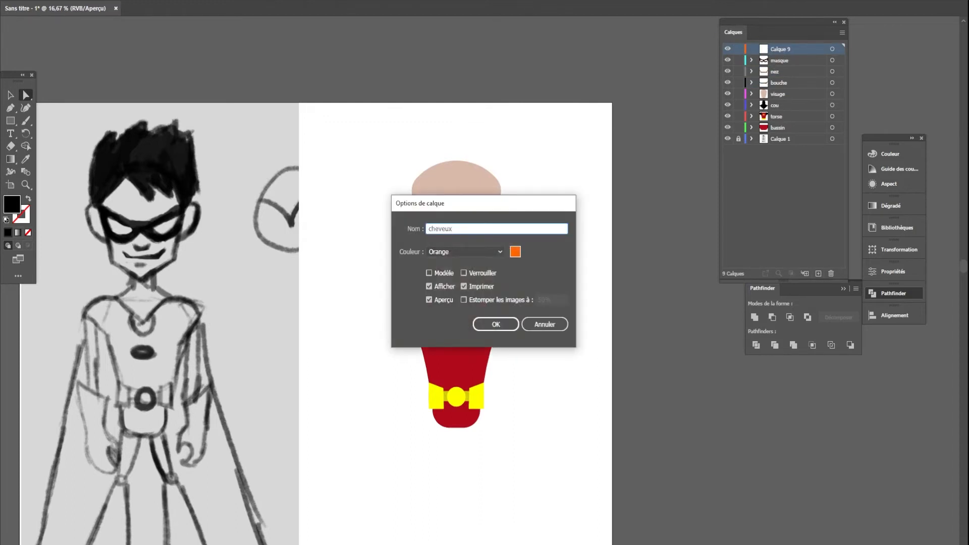
key(Return)
Step: Trace the left side and spiky top of the sketched hair with the Pen tool on the cheveux layer
drag(421, 206, 570, 236)
scroll(262, 264, up, 2)
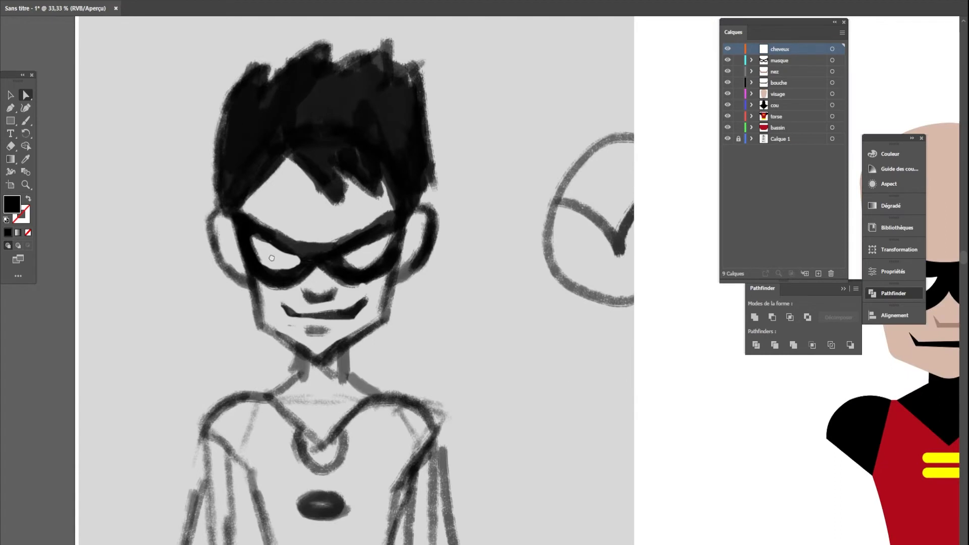
drag(271, 257, 333, 307)
click(291, 266)
click(272, 204)
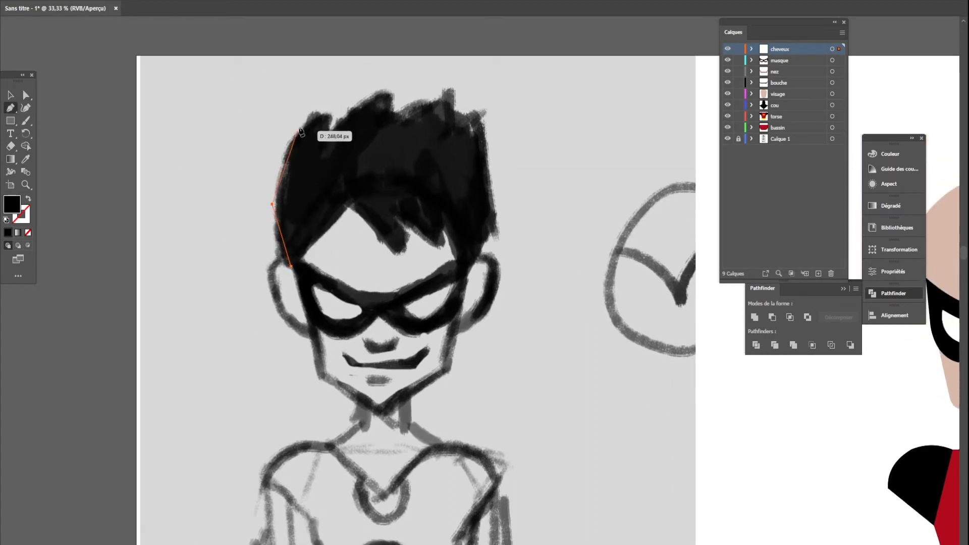
click(320, 110)
ctrl+click(391, 91)
click(328, 135)
click(391, 87)
click(386, 123)
click(458, 87)
click(455, 127)
click(487, 113)
Step: Continue the hair outline down the right side and along the pointed fringe, closing it at its starting point
click(491, 234)
click(455, 287)
click(451, 215)
click(438, 246)
click(396, 204)
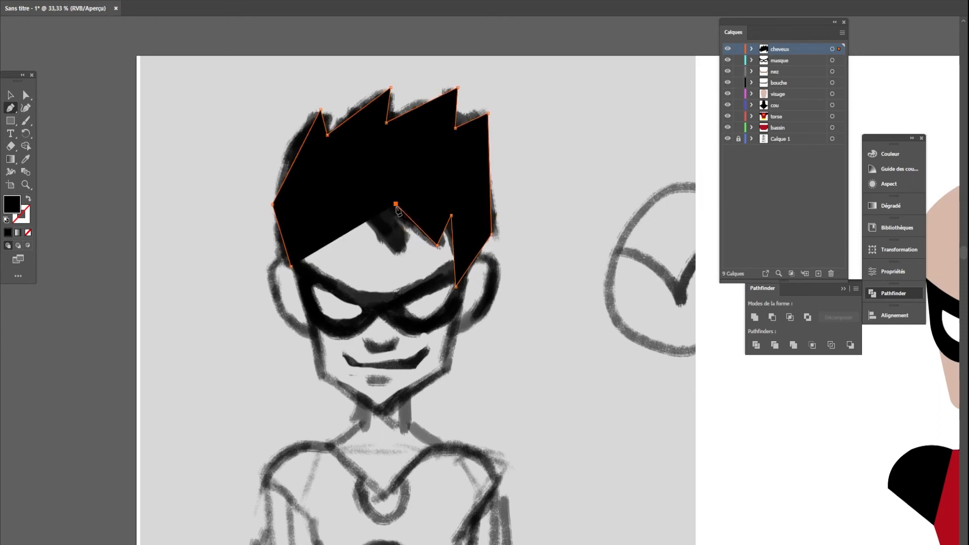
click(401, 254)
click(345, 198)
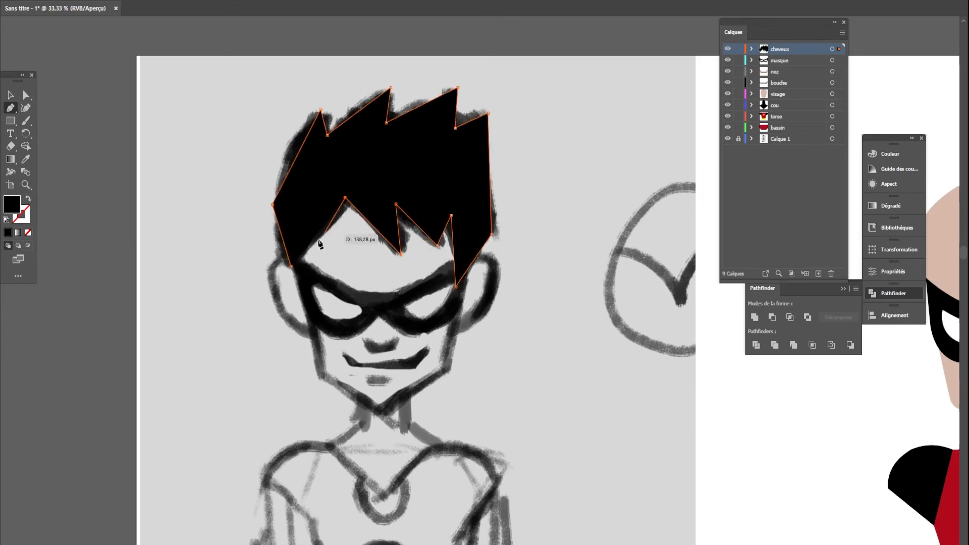
click(291, 266)
Step: Move the black hair shape from the sketch onto the coloured character's head
key(v)
scroll(245, 244, down, 1)
drag(456, 418, 292, 416)
drag(192, 197, 567, 218)
drag(473, 389, 149, 409)
drag(231, 210, 342, 227)
click(426, 414)
mouse_move(425, 413)
mouse_down()
mouse_move(543, 305)
mouse_move(639, 292)
mouse_move(703, 310)
mouse_up()
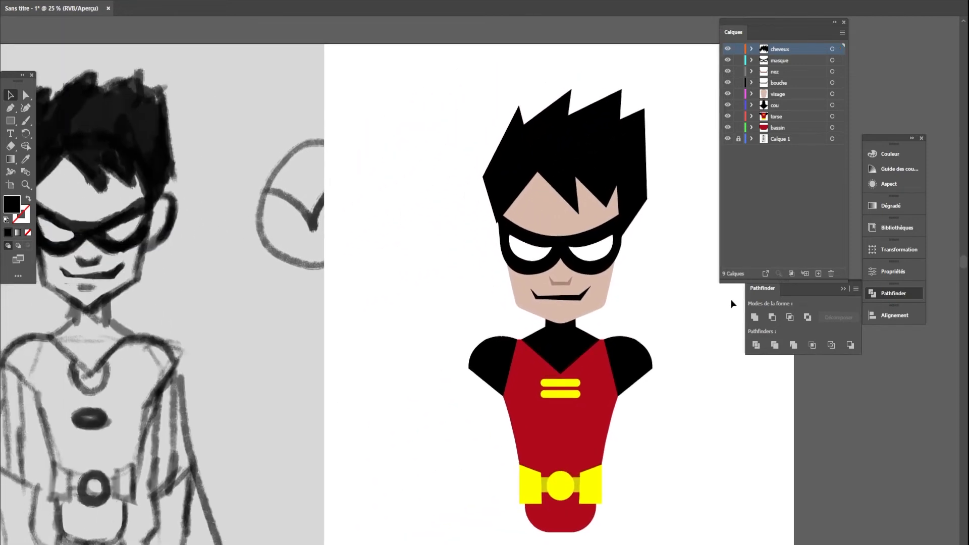
Step: Adjust the hair's outer side points and lower tips so they fit the head and mask edges
drag(251, 300, 174, 316)
scroll(416, 169, up, 1)
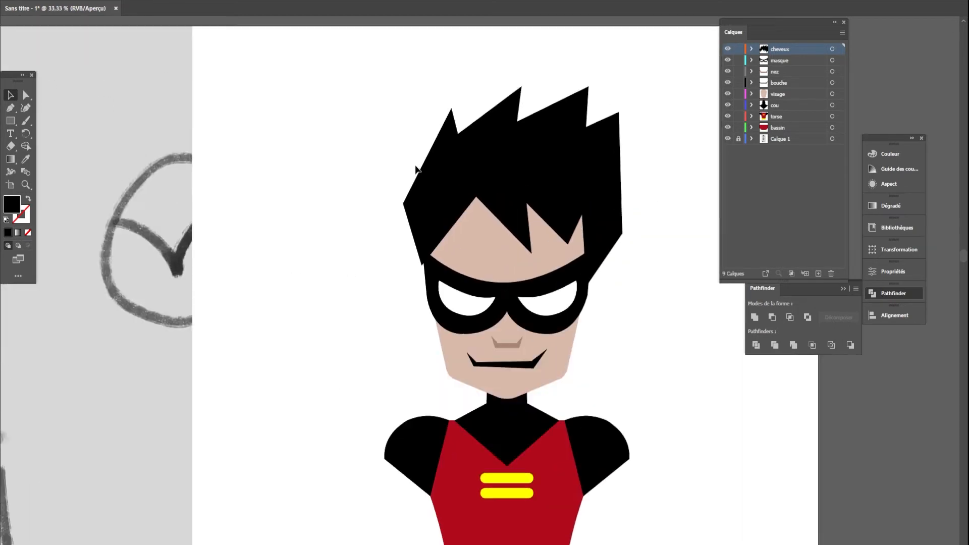
scroll(416, 169, up, 1)
click(338, 200)
click(24, 96)
drag(276, 207, 285, 186)
drag(605, 250, 603, 241)
mouse_move(551, 330)
mouse_down()
mouse_move(557, 266)
mouse_move(553, 331)
mouse_up()
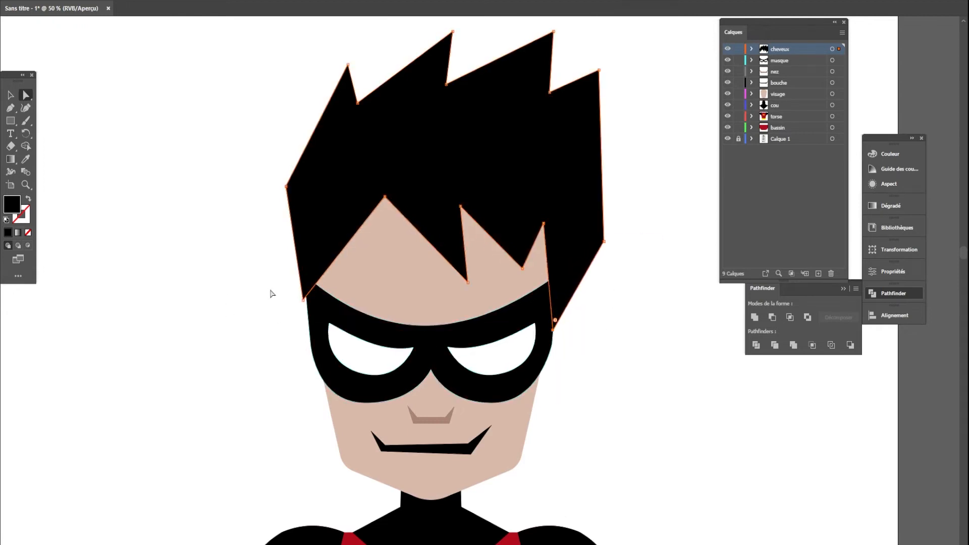
drag(304, 299, 309, 316)
Step: Shorten and lower the upturned right corner of the mouth by moving its tip anchor point
key(ctrl+minus)
key(ctrl+minus)
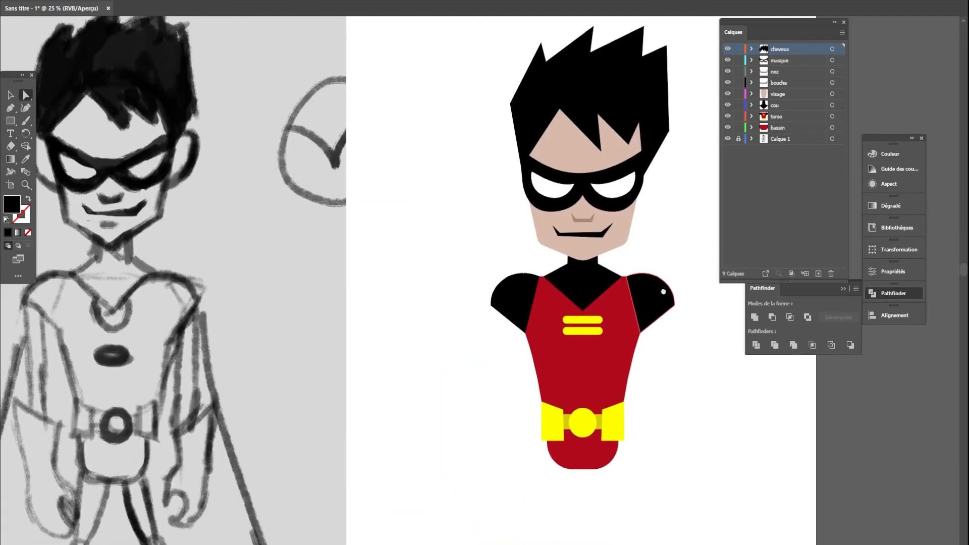
key(ctrl+minus)
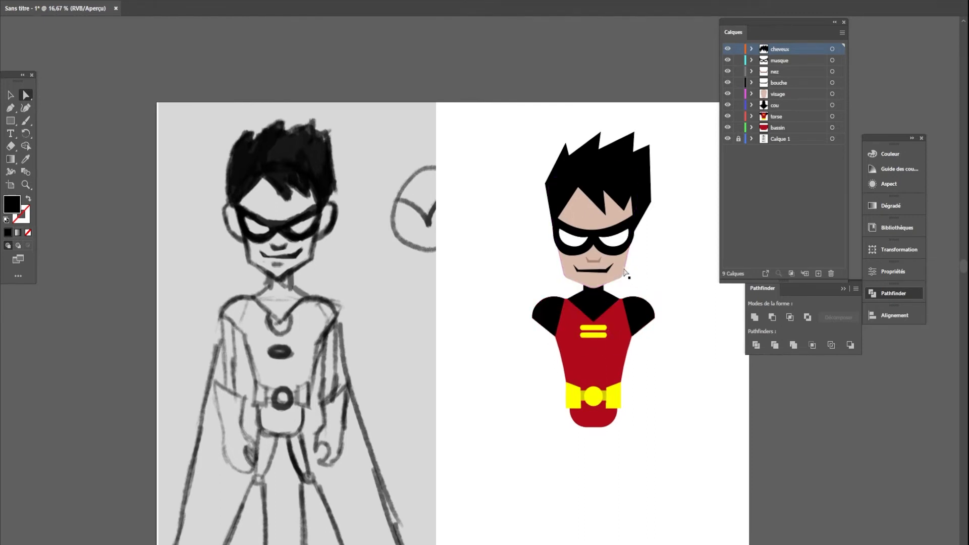
scroll(622, 272, up, 4)
click(574, 257)
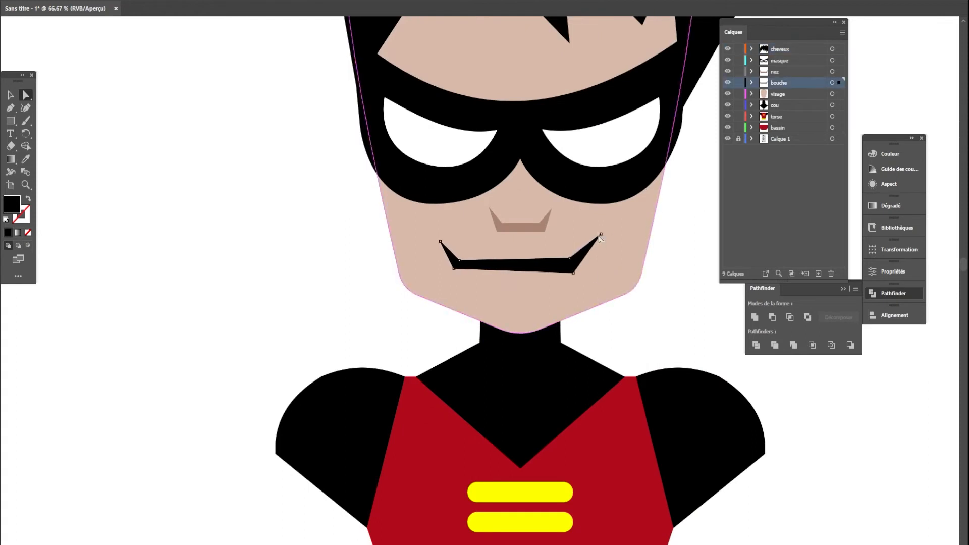
click(608, 238)
click(601, 234)
drag(601, 235, 567, 258)
key(ctrl+z)
click(569, 259)
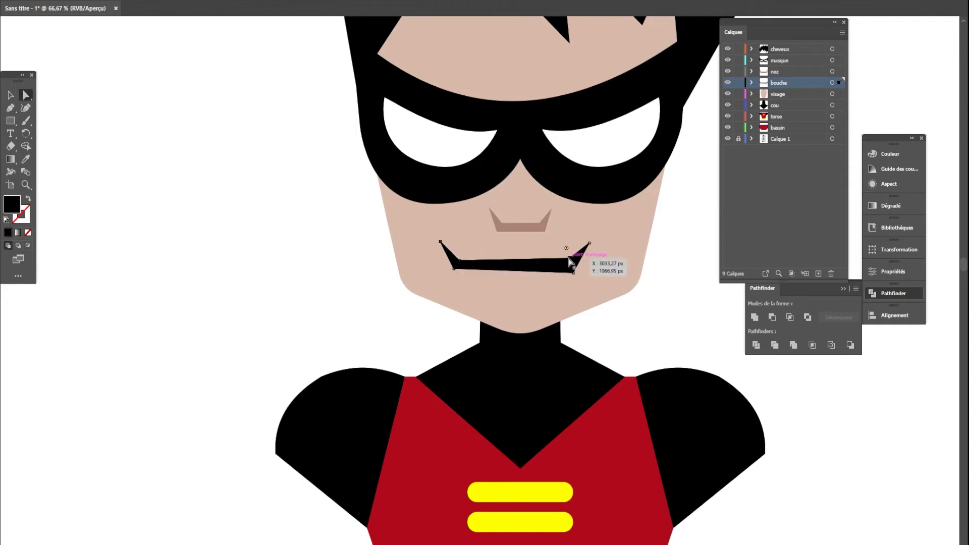
click(670, 341)
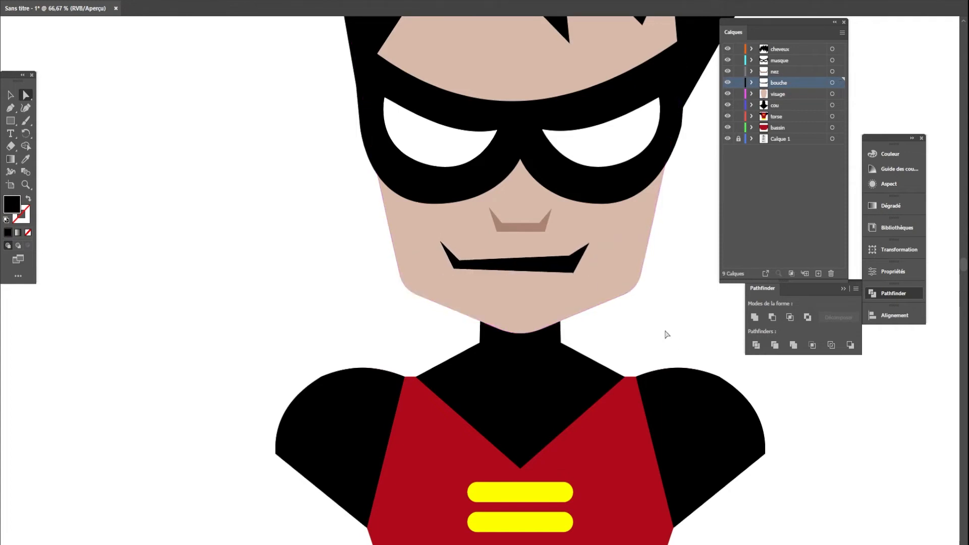
drag(582, 251, 579, 256)
click(660, 339)
Step: Add a new layer named oreille droite between the visage and cou layers
scroll(674, 345, down, 3)
scroll(709, 435, down, 1)
drag(729, 460, 671, 434)
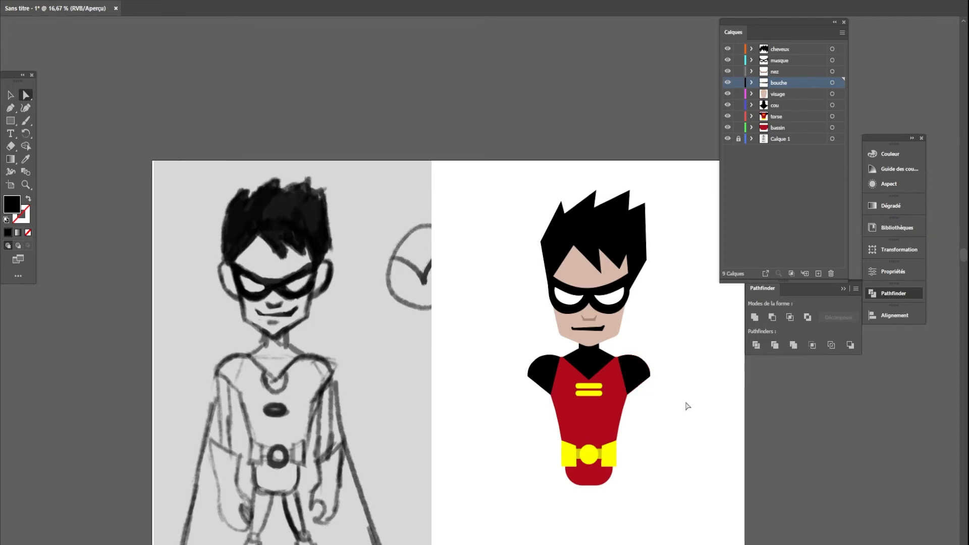
scroll(671, 399, down, 2)
scroll(653, 393, up, 1)
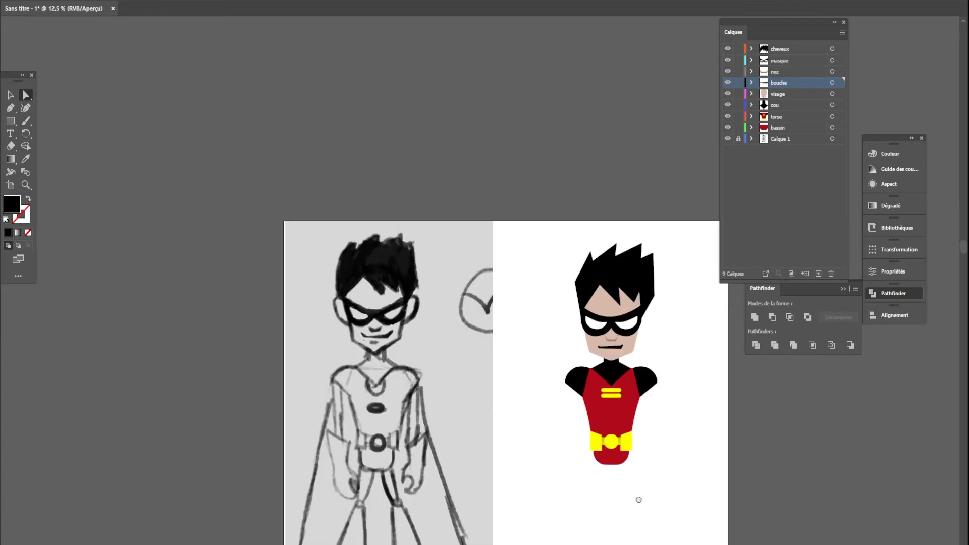
drag(639, 499, 593, 406)
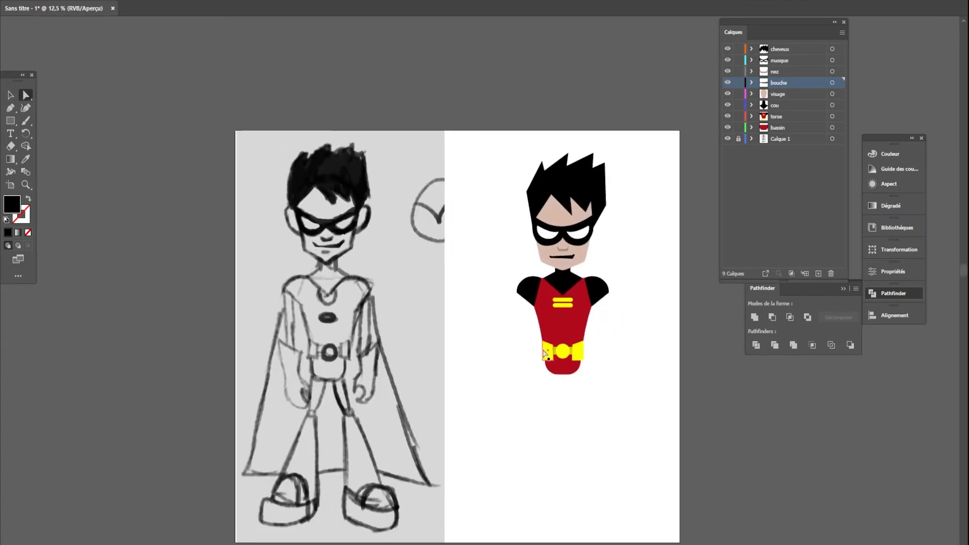
scroll(297, 218, up, 1)
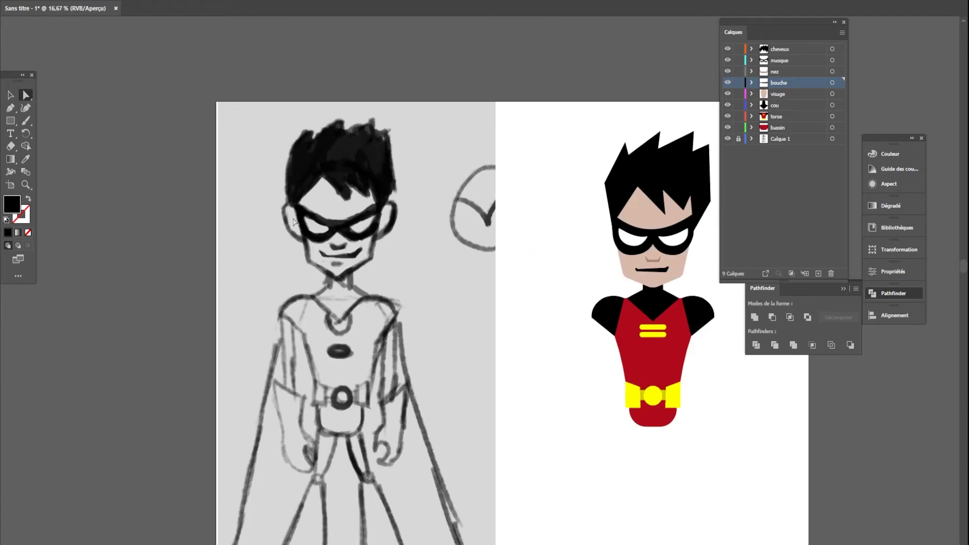
click(787, 96)
click(777, 107)
click(818, 273)
double_click(781, 105)
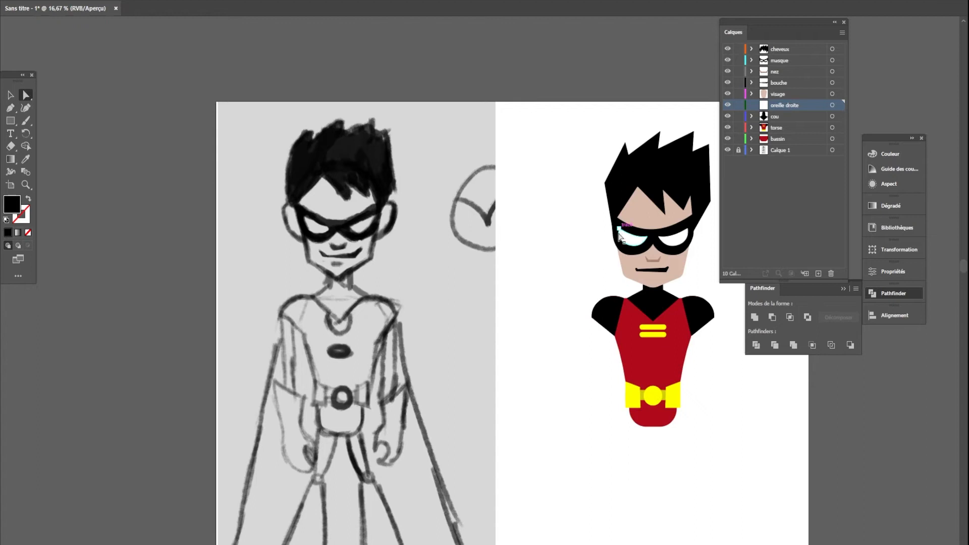
Step: Draw a rectangle about 160 by 225 px over the sketch's left-side ear and fill it with the face's skin colour
click(9, 122)
drag(283, 202, 307, 236)
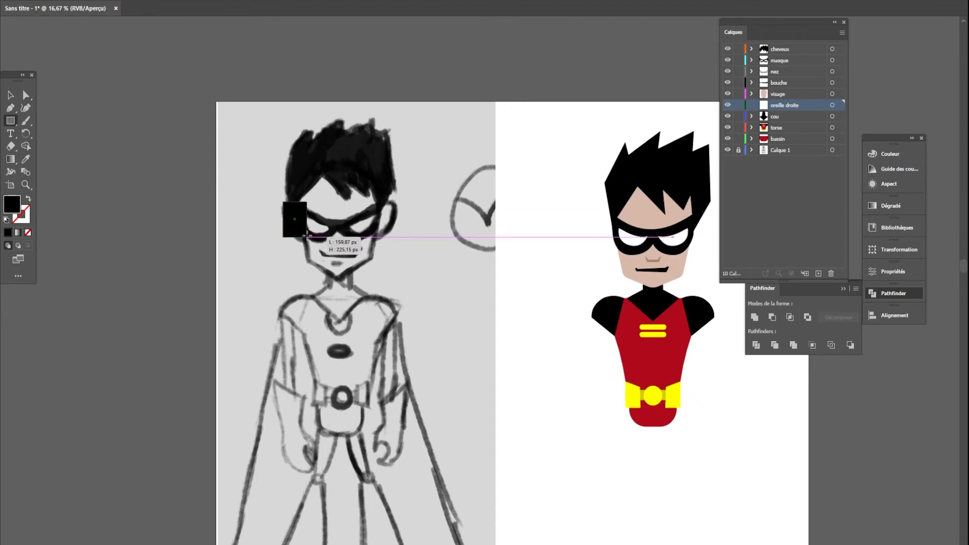
click(26, 159)
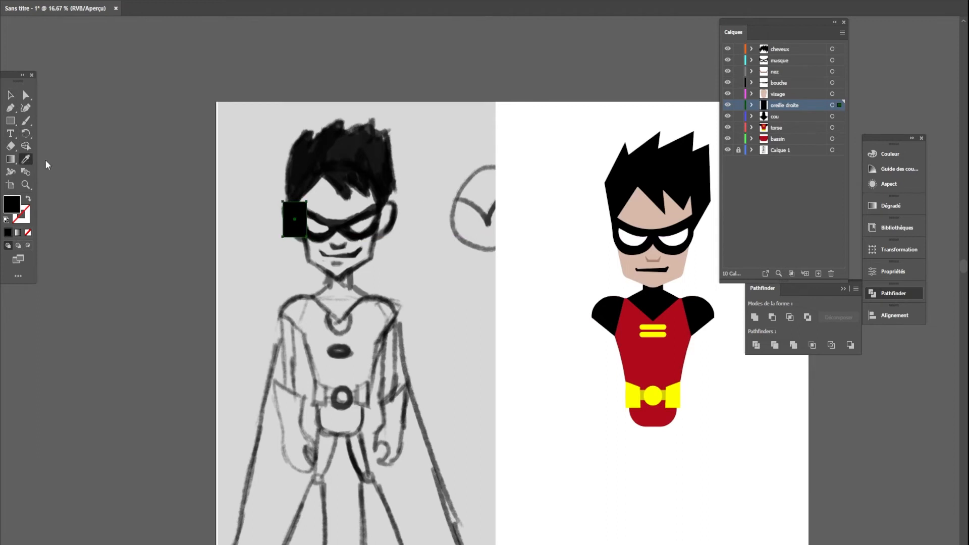
click(650, 216)
click(11, 95)
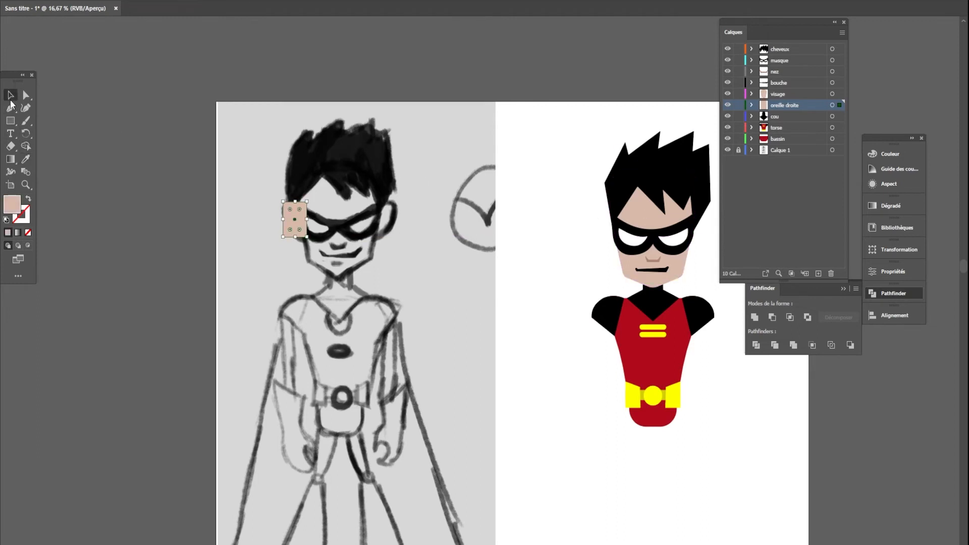
Step: Shift the skin-coloured rectangle to the right so it uncovers the sketched ear outline
click(26, 94)
scroll(303, 231, up, 2)
mouse_move(273, 212)
mouse_down()
mouse_move(290, 216)
mouse_move(288, 208)
mouse_up()
click(262, 173)
click(262, 172)
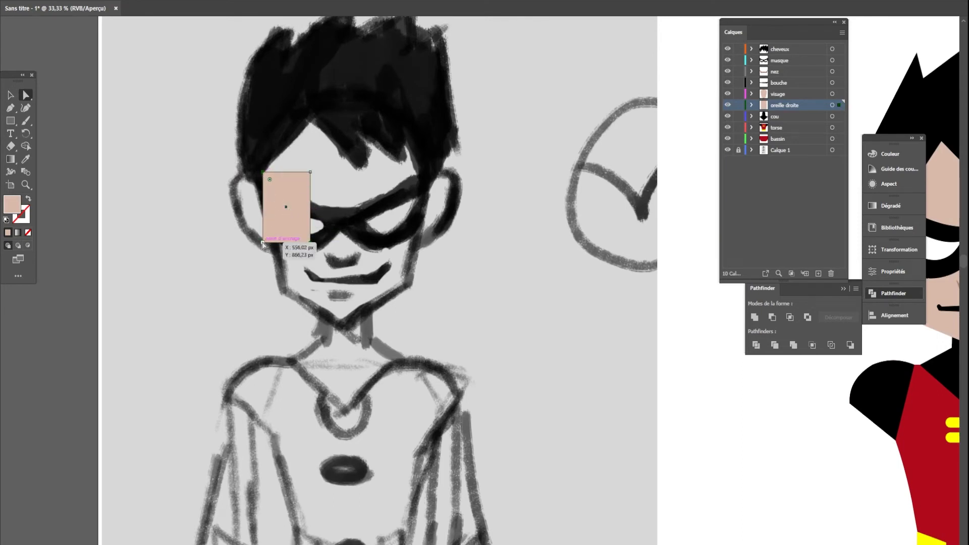
Step: Add an anchor point low on the rectangle's left edge, pull the bottom-left corner inward and lower the top-left corner slightly
key(p)
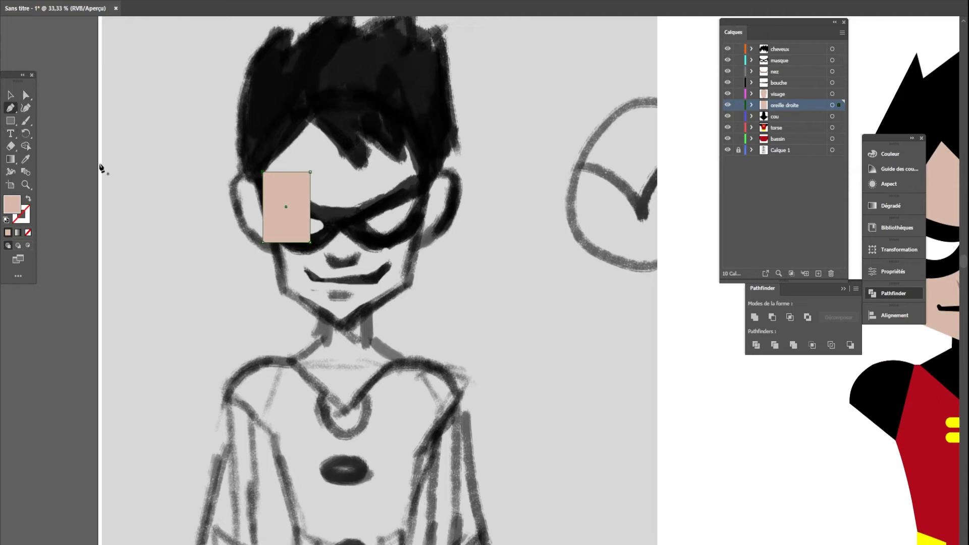
click(262, 225)
click(27, 99)
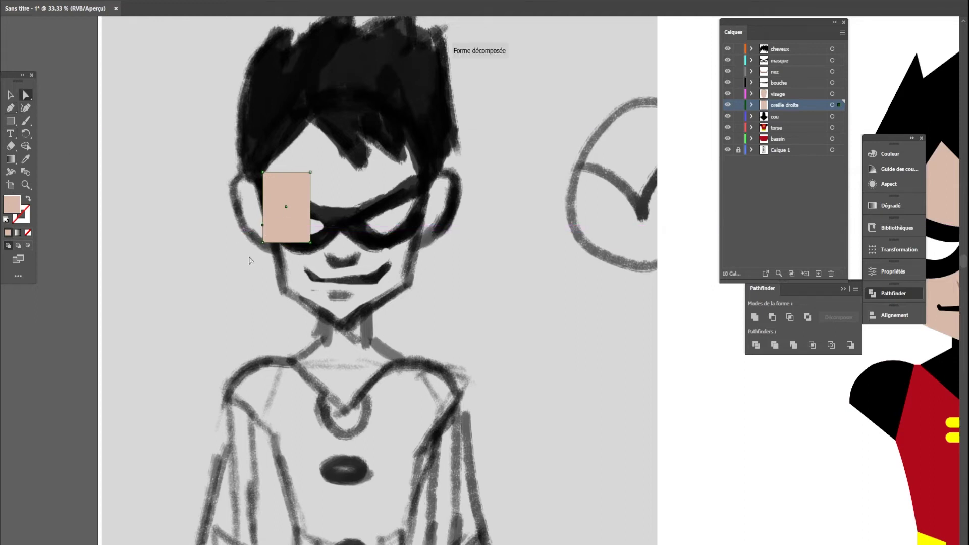
drag(264, 243, 271, 241)
drag(264, 175, 264, 178)
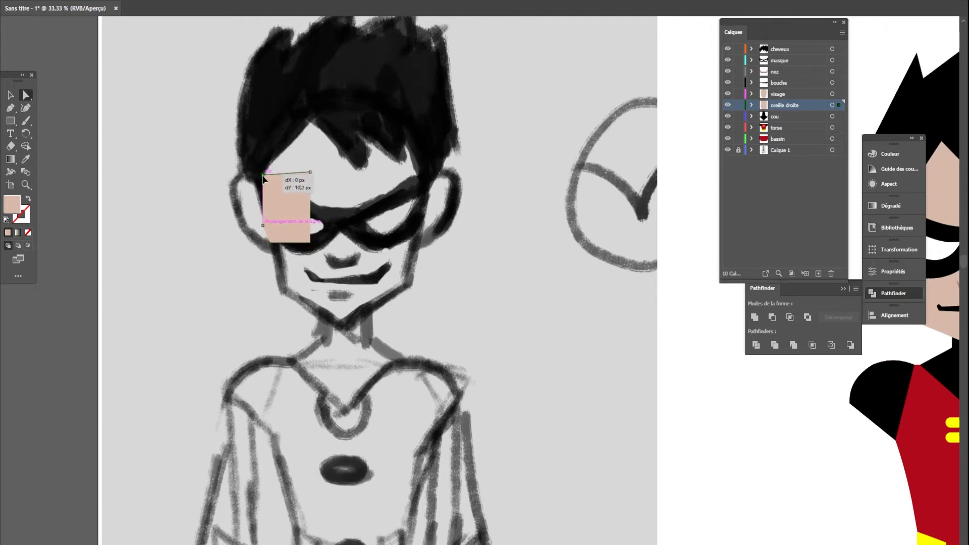
Step: Bend the ear shape's top, left and bottom edges outward into curves with the Anchor Point tool
key(shift+c)
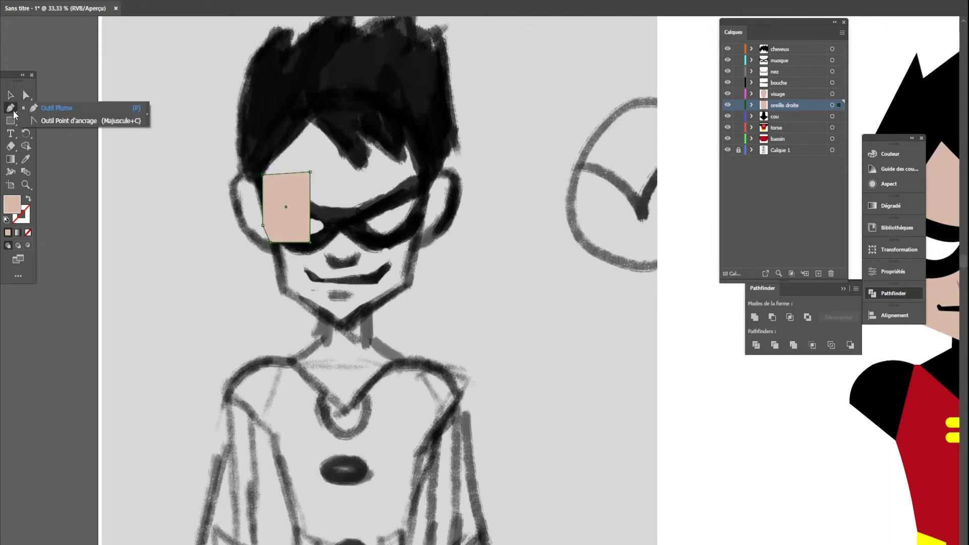
drag(275, 175, 271, 163)
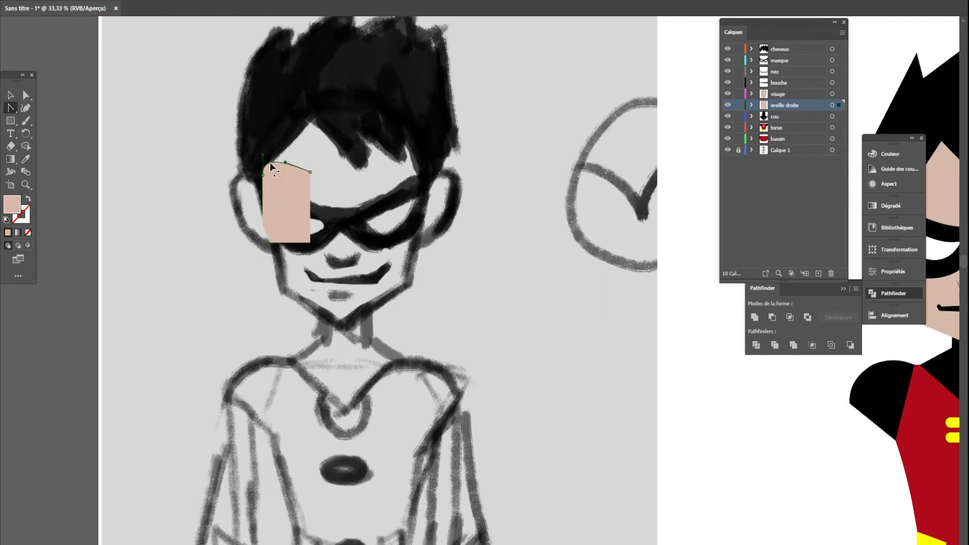
drag(263, 200, 260, 199)
drag(264, 232, 281, 249)
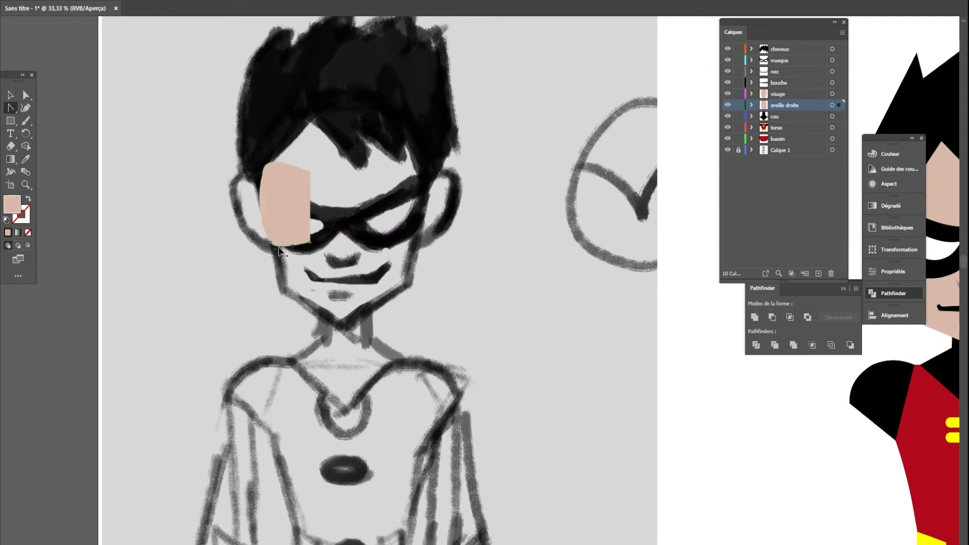
Step: Move the ear shape off the sketched face into the empty area left of the head
click(12, 95)
click(26, 95)
drag(309, 171, 277, 169)
key(v)
drag(291, 212, 204, 218)
Step: Smooth the anchor point on the ear's lower outer edge and shift the lobe's anchor point slightly inward
scroll(171, 232, up, 3)
key(a)
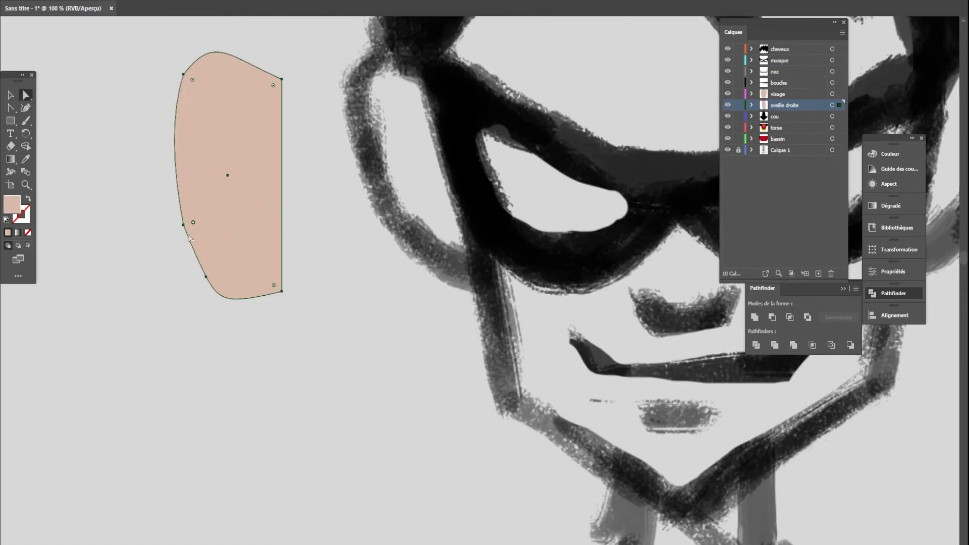
click(184, 225)
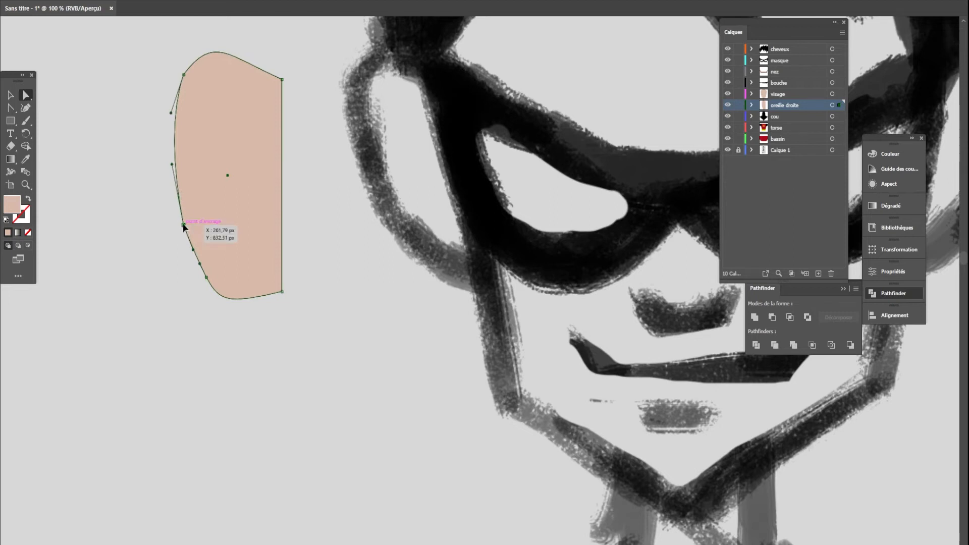
key(shift+c)
drag(183, 225, 177, 178)
click(27, 96)
drag(207, 277, 217, 279)
scroll(256, 273, down, 1)
click(333, 285)
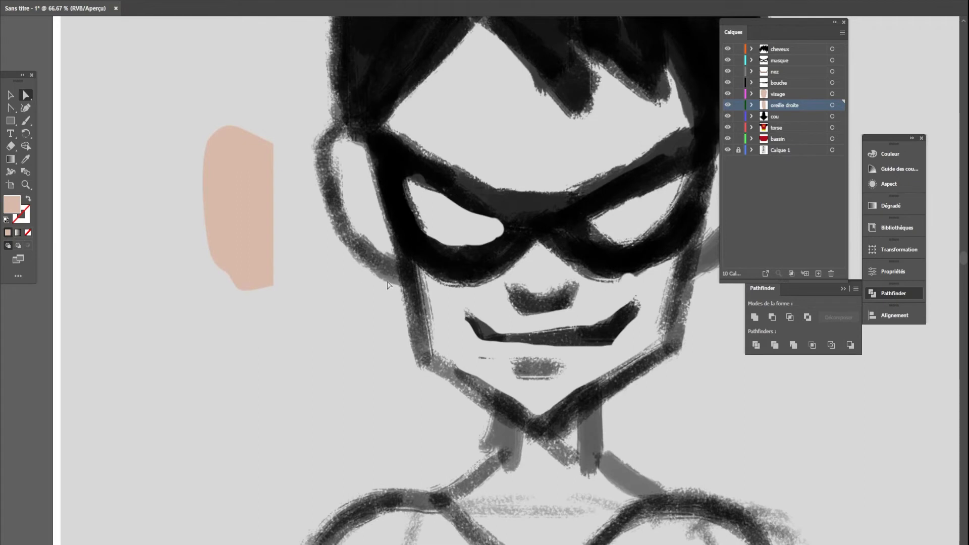
Step: Place the ear on the coloured character's head, tucked behind the left side of the mask
scroll(317, 301, down, 5)
drag(283, 292, 541, 301)
scroll(545, 340, up, 2)
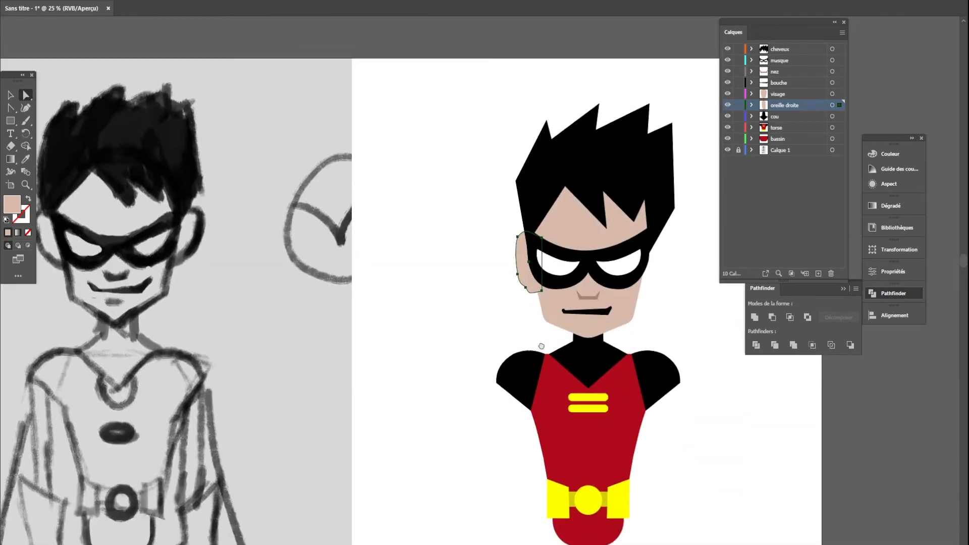
scroll(541, 346, up, 2)
drag(440, 301, 431, 300)
Step: Tilt the ear slightly outward at the top and nudge it up against the side of the head
click(12, 95)
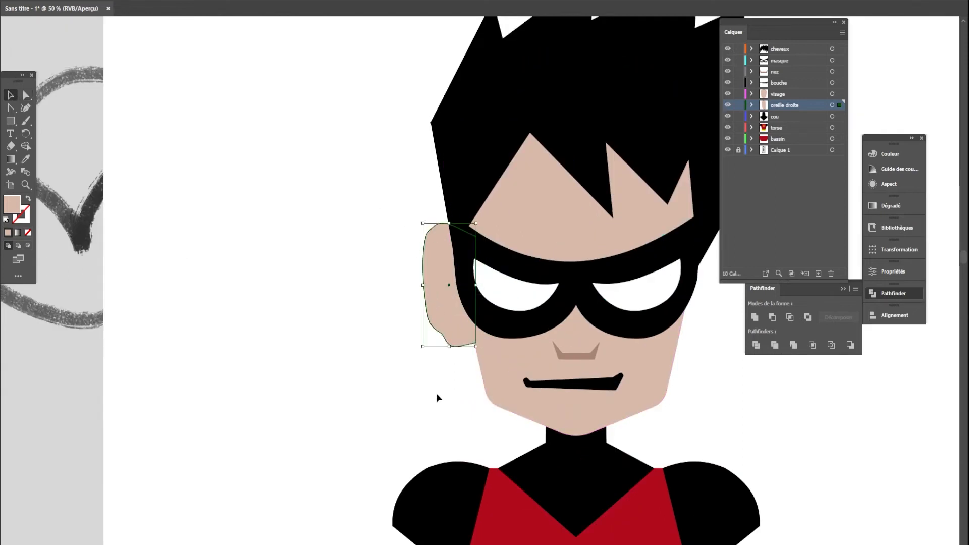
drag(479, 350, 488, 346)
click(343, 395)
click(412, 335)
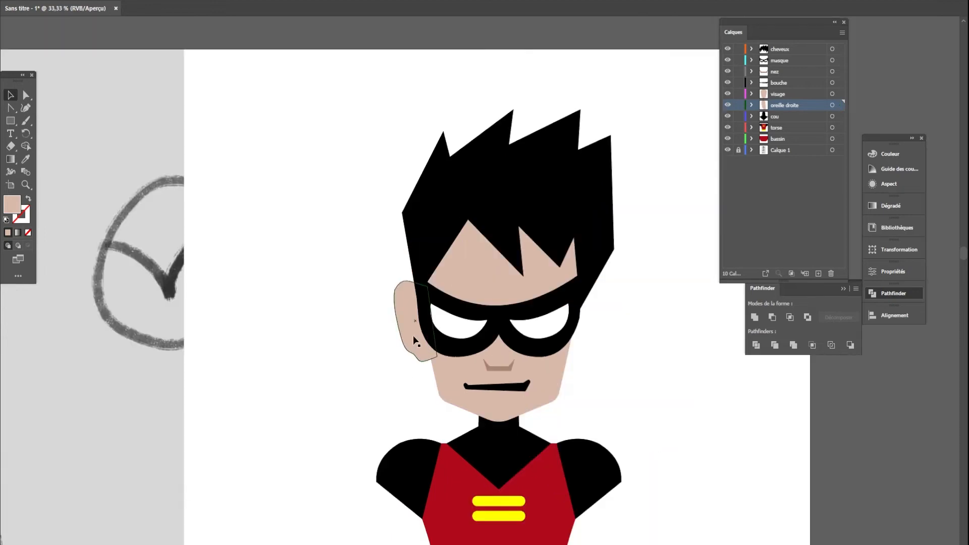
drag(411, 335, 413, 326)
click(316, 397)
mouse_move(315, 394)
mouse_down()
mouse_move(692, 325)
mouse_move(270, 329)
mouse_move(510, 312)
mouse_move(261, 324)
mouse_move(248, 372)
mouse_up()
scroll(402, 358, up, 1)
drag(433, 364, 357, 349)
click(390, 310)
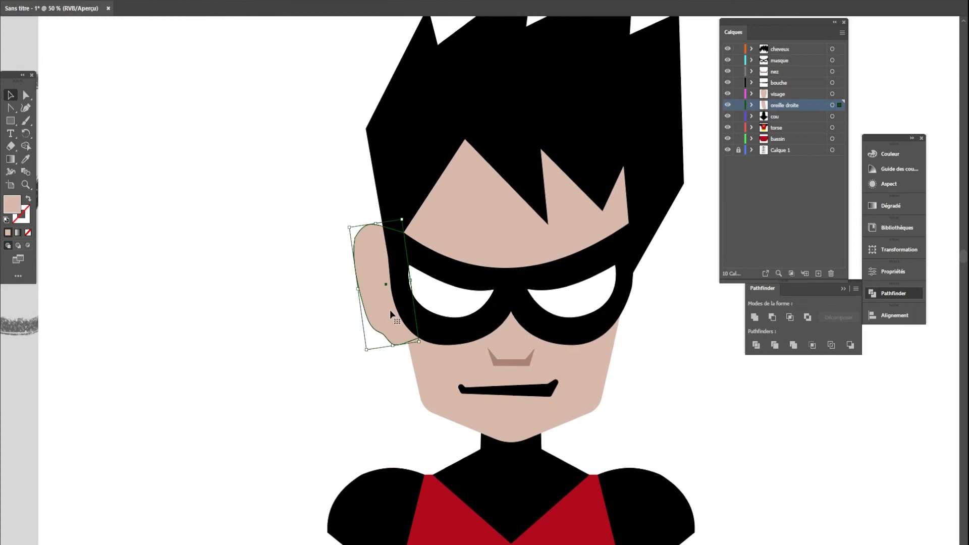
click(306, 339)
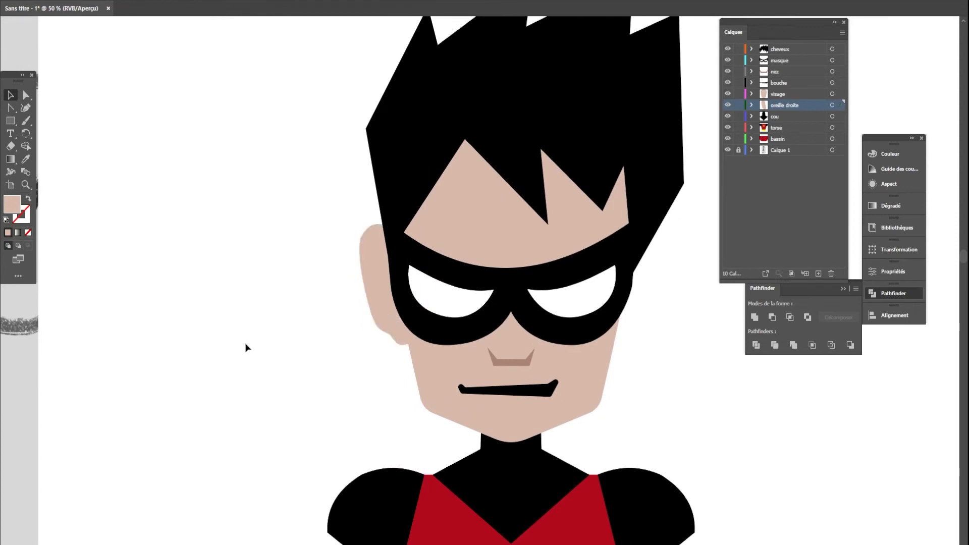
Step: Pick up the nose's brown fill colour and make oreille droite the active layer
click(508, 360)
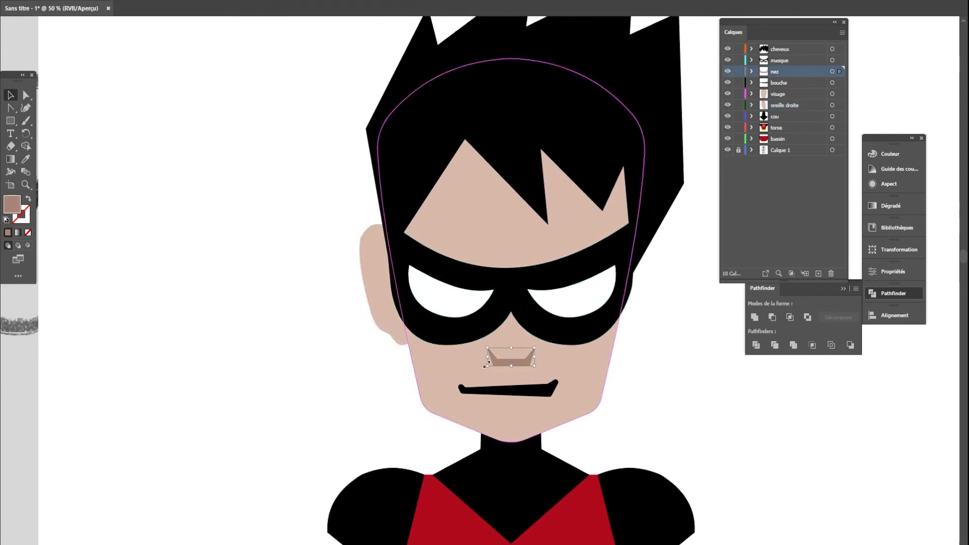
click(186, 230)
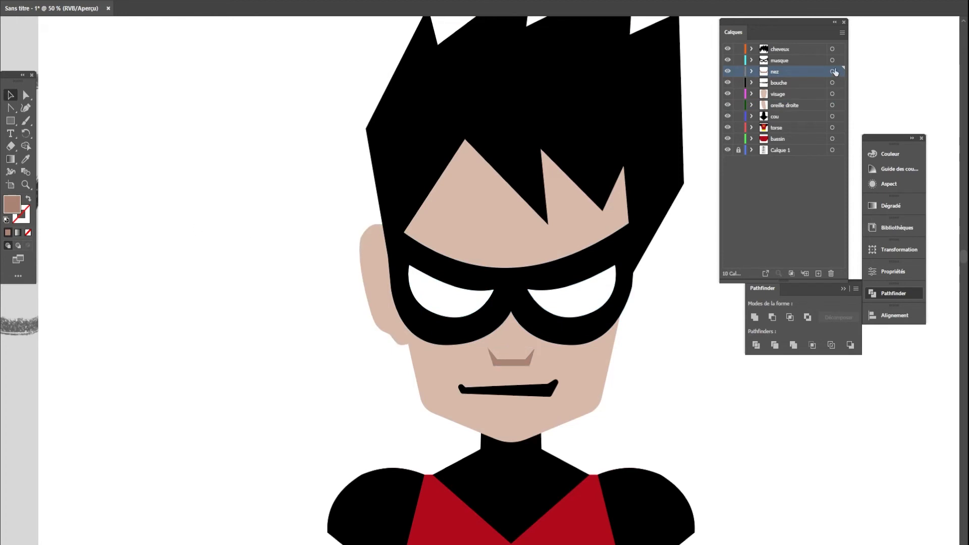
click(781, 103)
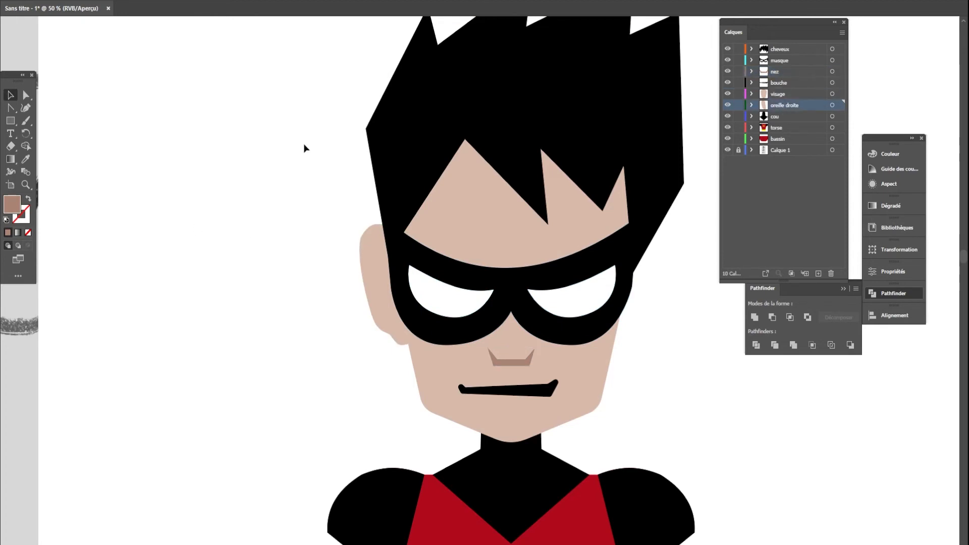
Step: Draw a closed, curved brown inner-ear shape inside the ear with the Pen tool, ending in a rounded lower part
scroll(233, 225, up, 1)
drag(318, 278, 237, 157)
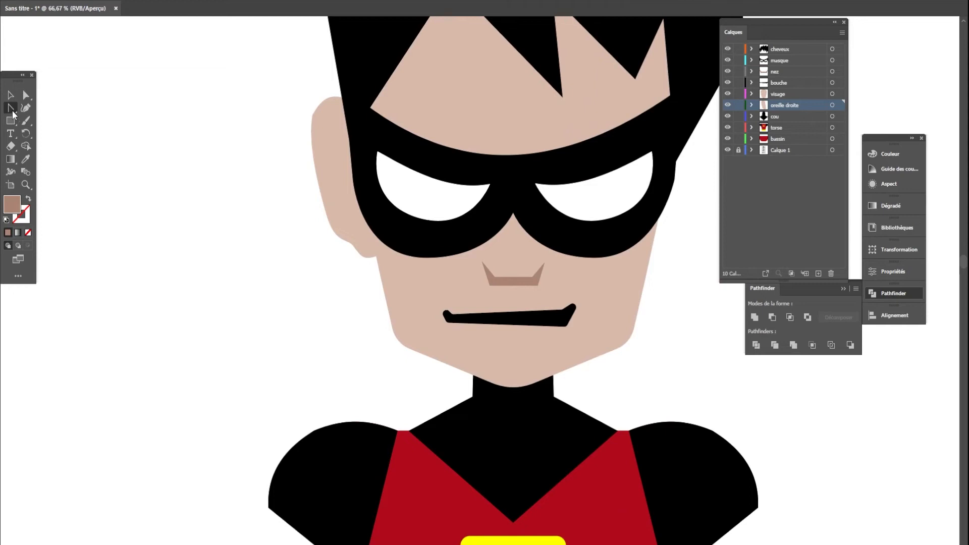
drag(10, 107, 58, 108)
click(336, 151)
drag(335, 124, 352, 124)
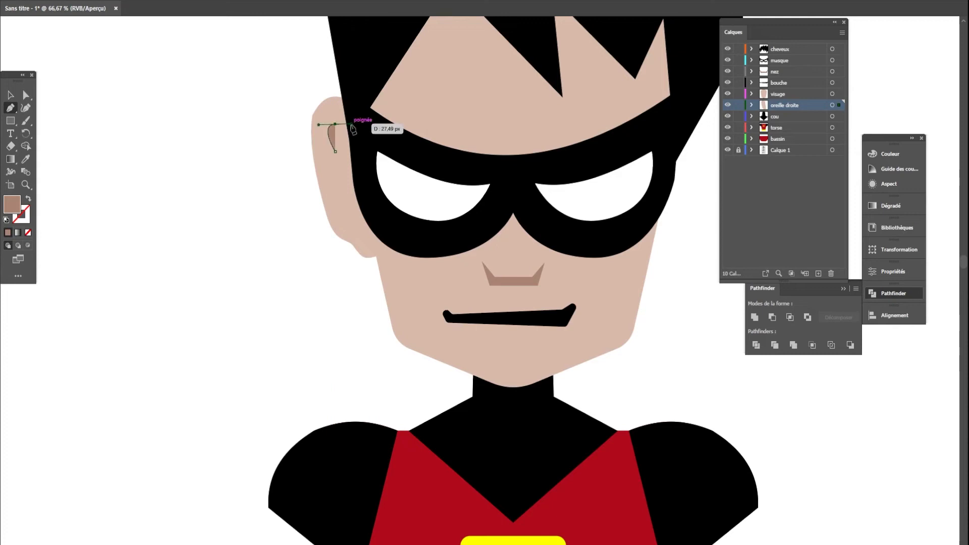
drag(355, 183, 369, 201)
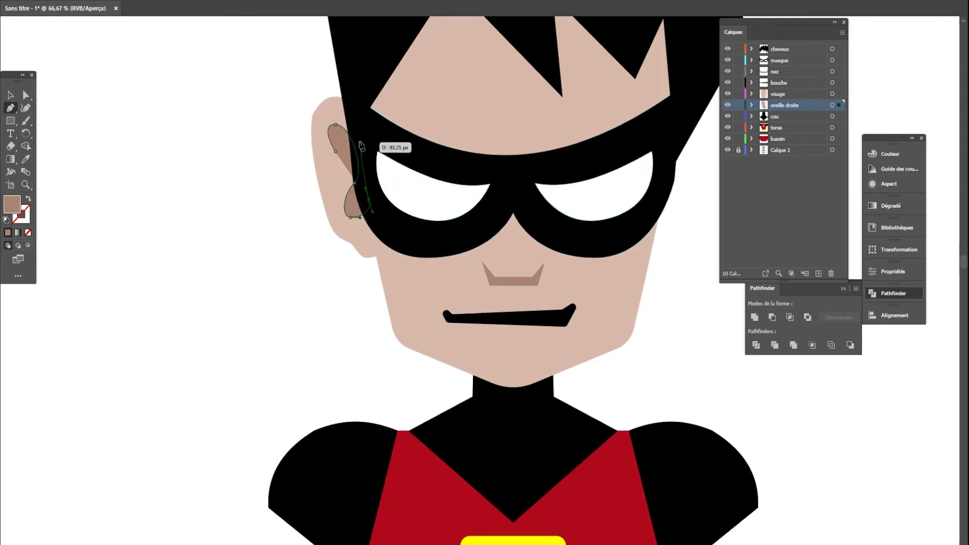
drag(349, 122, 322, 135)
click(335, 152)
key(v)
click(235, 257)
Step: Fine-tune the brown inner-ear shape so it fits within the ear beside the mask
scroll(231, 255, down, 2)
drag(408, 371, 527, 347)
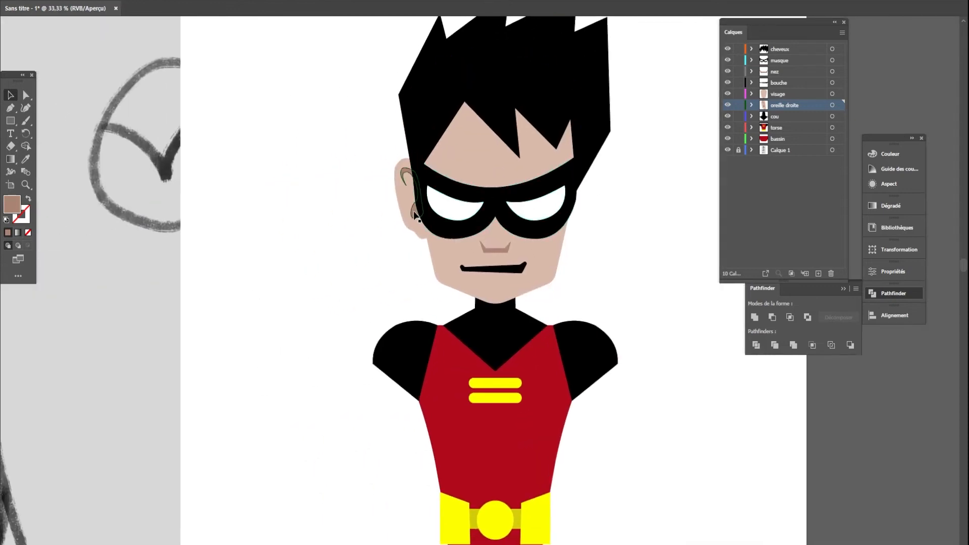
scroll(397, 233, up, 4)
click(470, 168)
drag(405, 298, 389, 424)
drag(450, 308, 451, 279)
click(371, 352)
scroll(372, 352, down, 5)
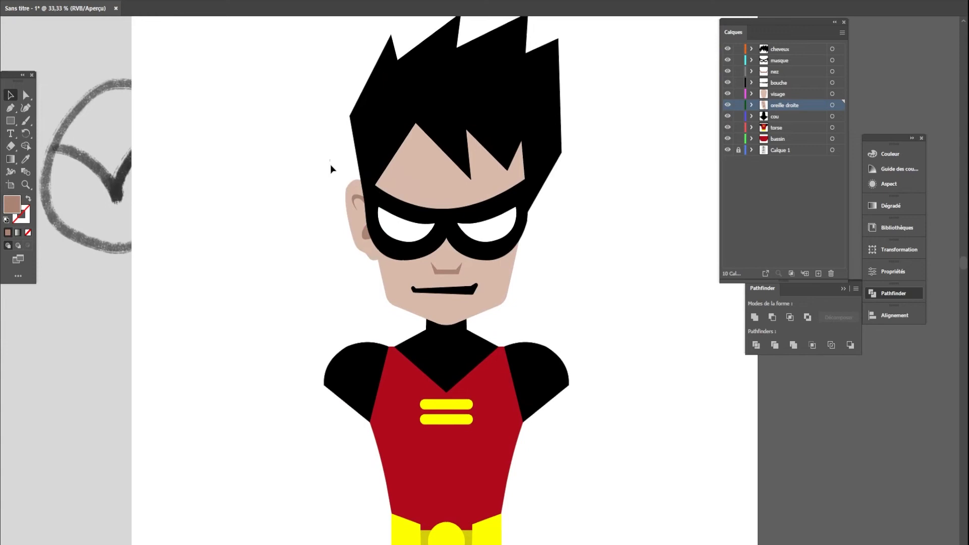
Step: Select the ear together with its inner detail and add a layer named oreille gauche below oreille droite
click(357, 199)
shift+click(357, 189)
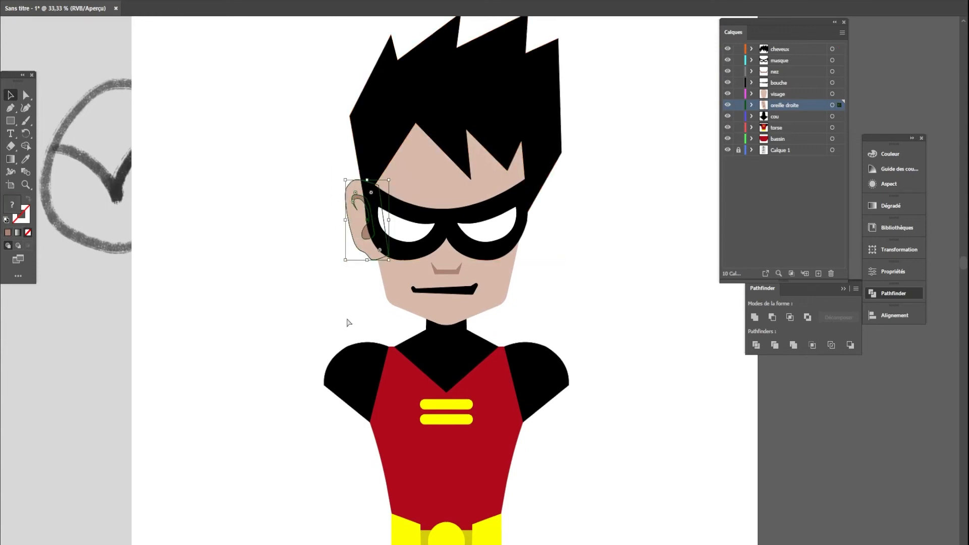
click(776, 119)
key(ctrl+l)
double_click(787, 117)
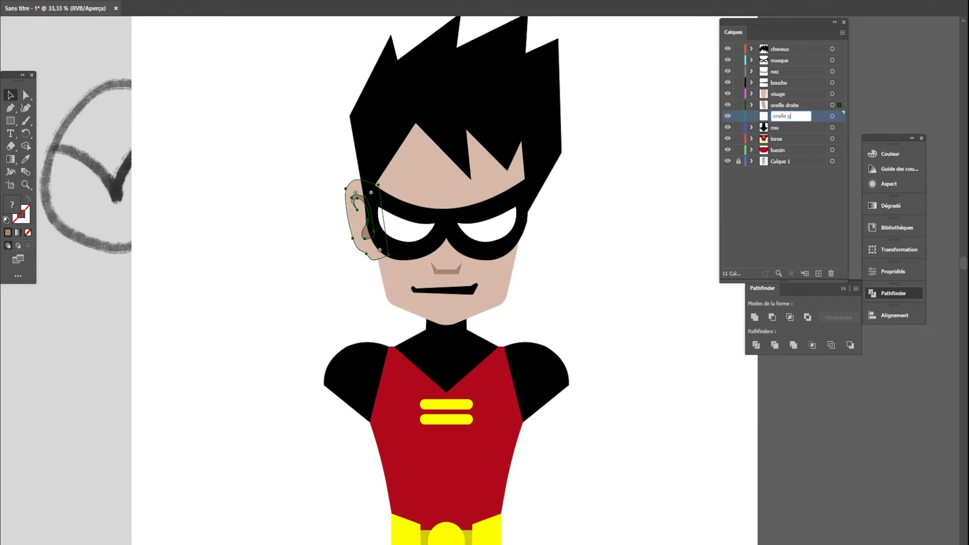
key(Return)
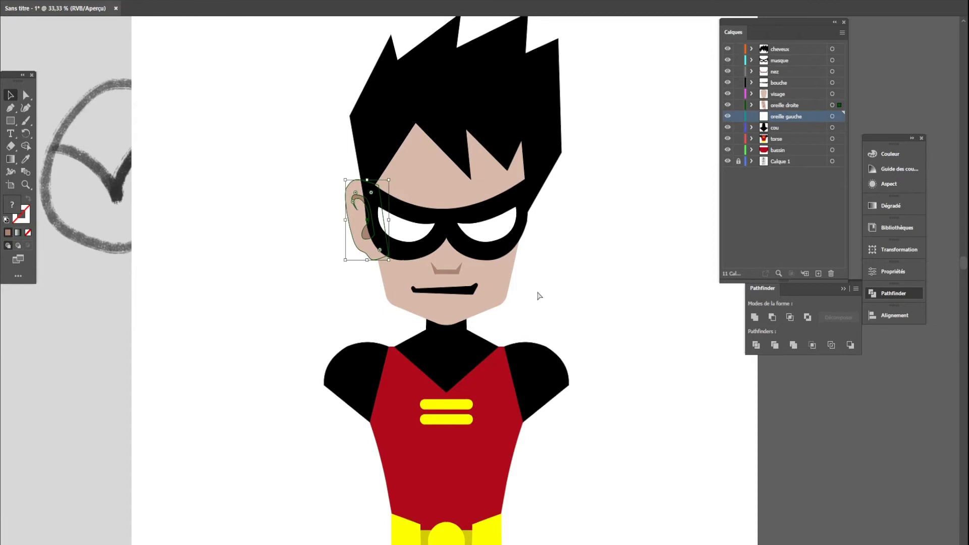
Step: Paste a copy of the ear on the oreille gauche layer, mirror it and fit it to the opposite side of the head
key(ctrl+v)
drag(492, 323, 604, 289)
right_click(605, 281)
mouse_move(671, 434)
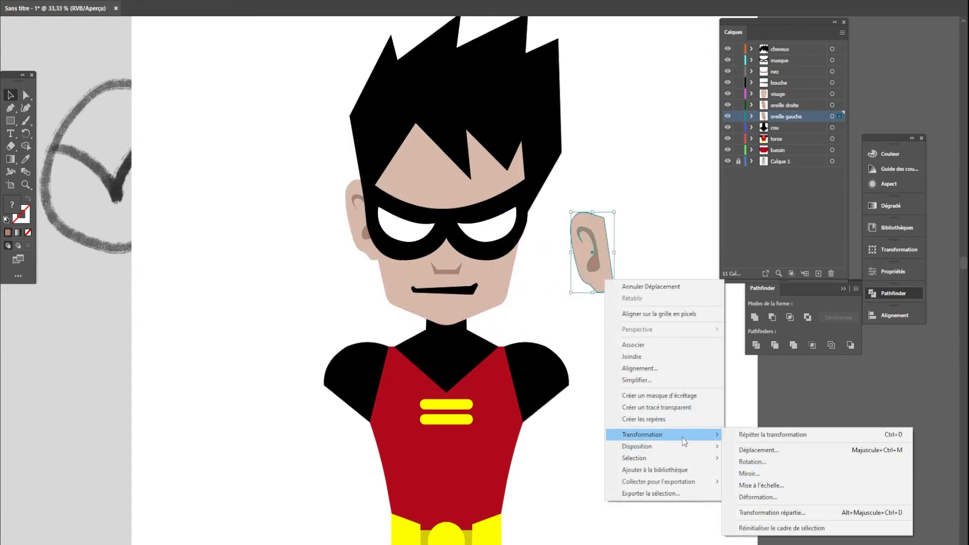
click(746, 474)
click(499, 346)
drag(588, 267, 521, 241)
click(592, 294)
scroll(579, 309, down, 2)
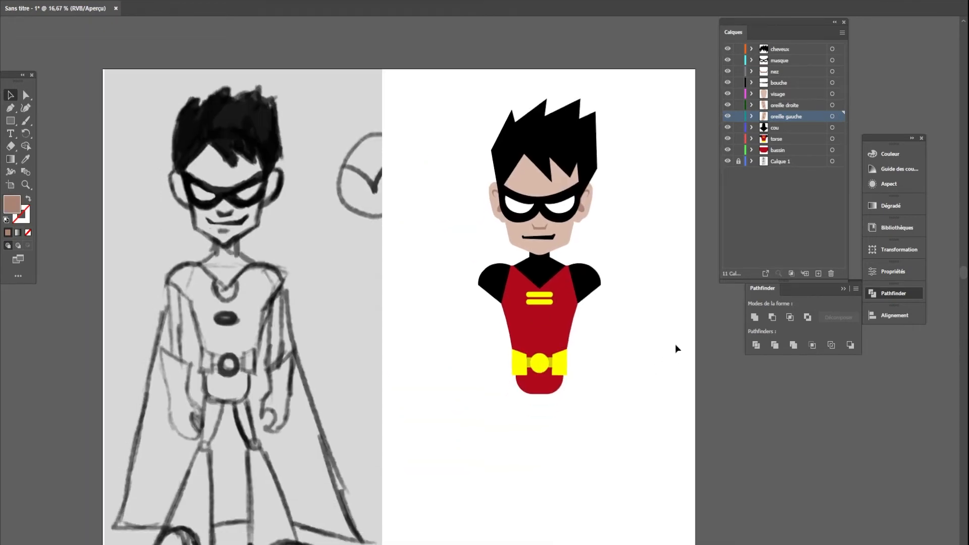
Step: Flatten the mouth by lowering its top edge to make the shape thinner
scroll(574, 256, up, 4)
click(459, 194)
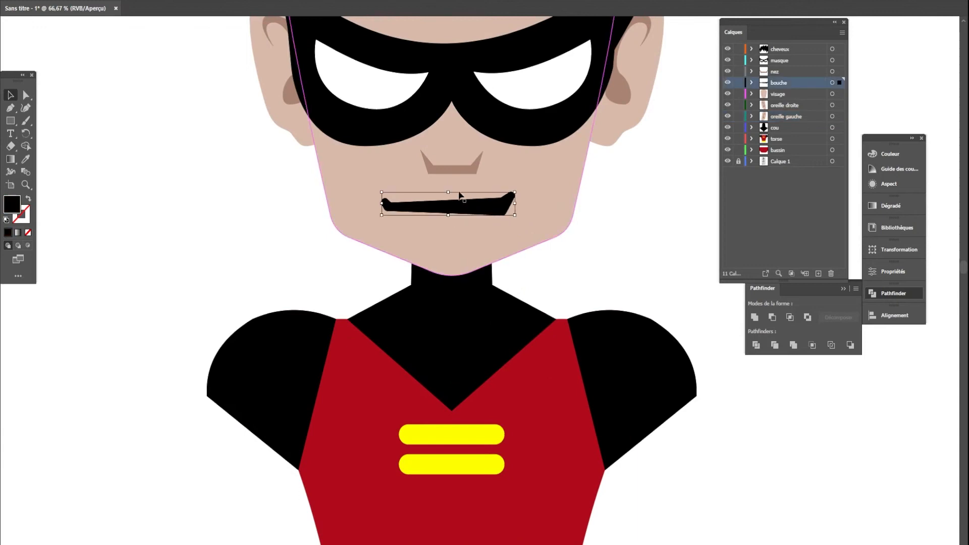
drag(448, 192, 448, 201)
click(676, 259)
scroll(672, 262, down, 4)
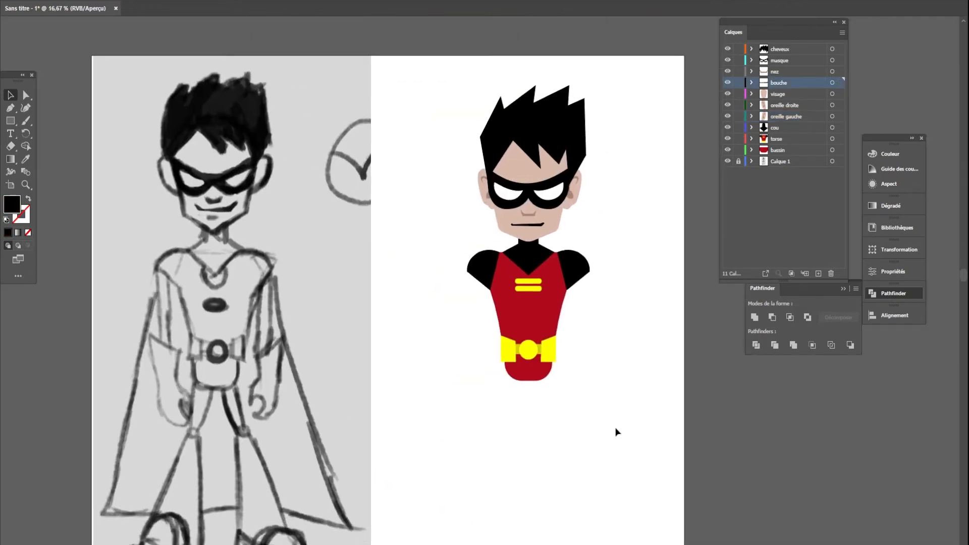
Step: Select the ears with their inner details and nudge them slightly closer to the head
scroll(586, 181, up, 3)
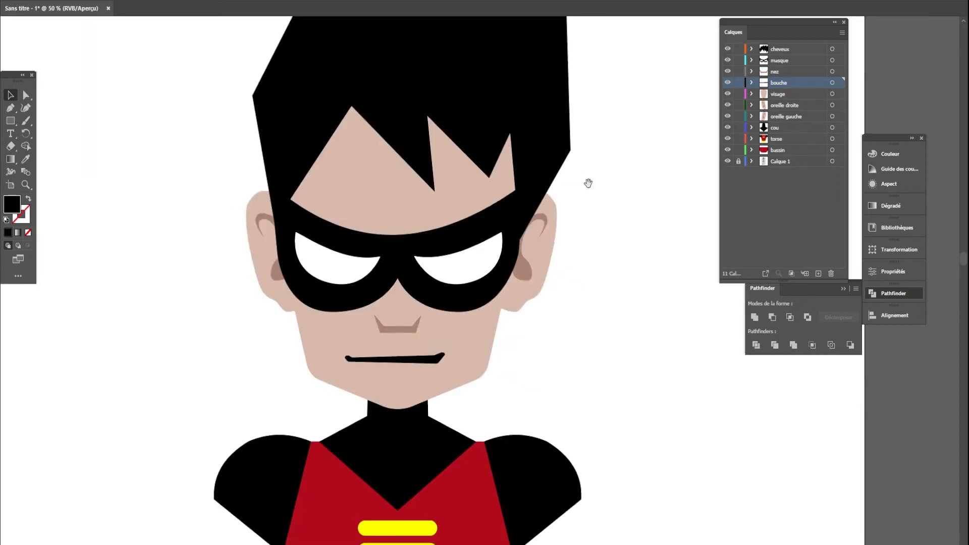
click(580, 337)
shift+click(586, 326)
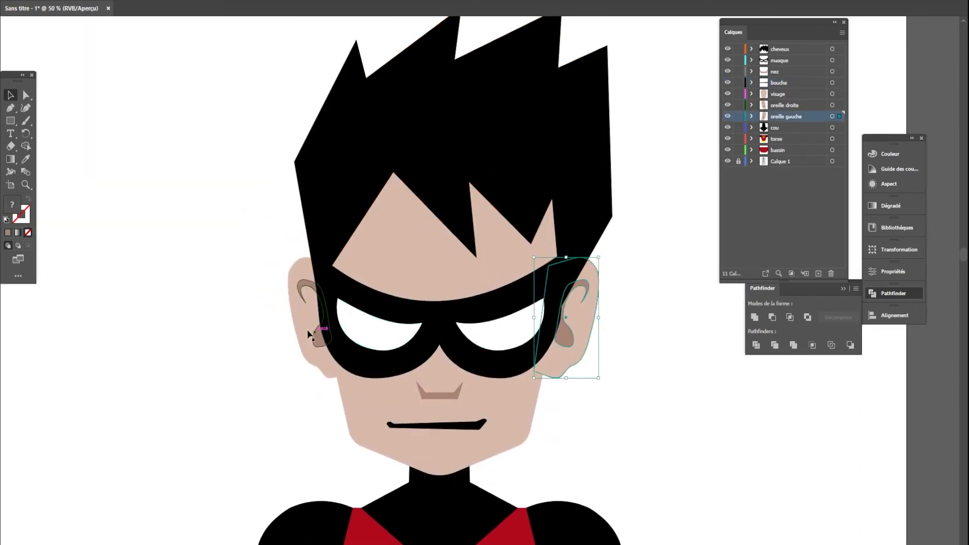
shift+click(320, 340)
drag(298, 318, 303, 319)
shift+click(293, 306)
click(616, 442)
Step: Lock all existing layers and add a layer named bras haut gauche above cheveux
scroll(620, 426, down, 4)
drag(671, 473, 611, 316)
scroll(611, 285, up, 1)
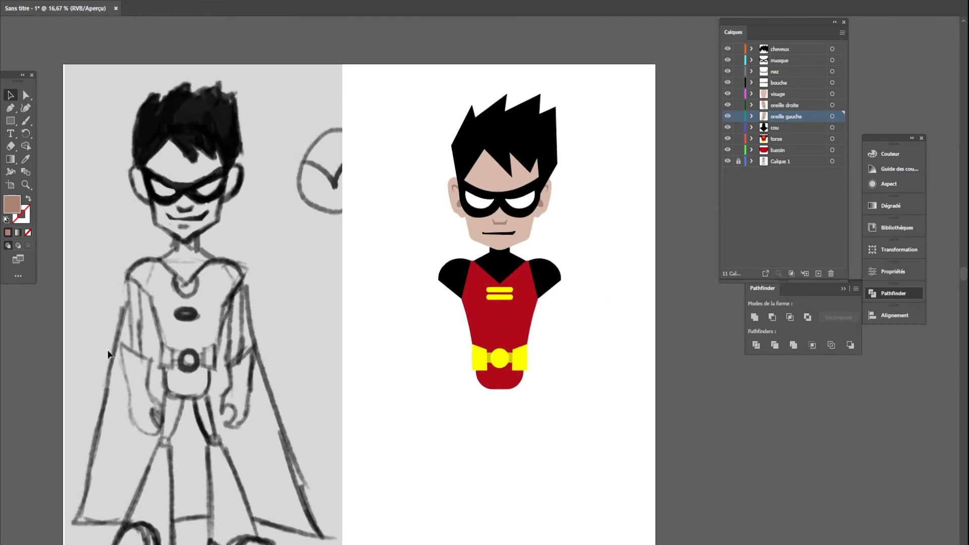
scroll(301, 348, down, 3)
drag(212, 360, 266, 431)
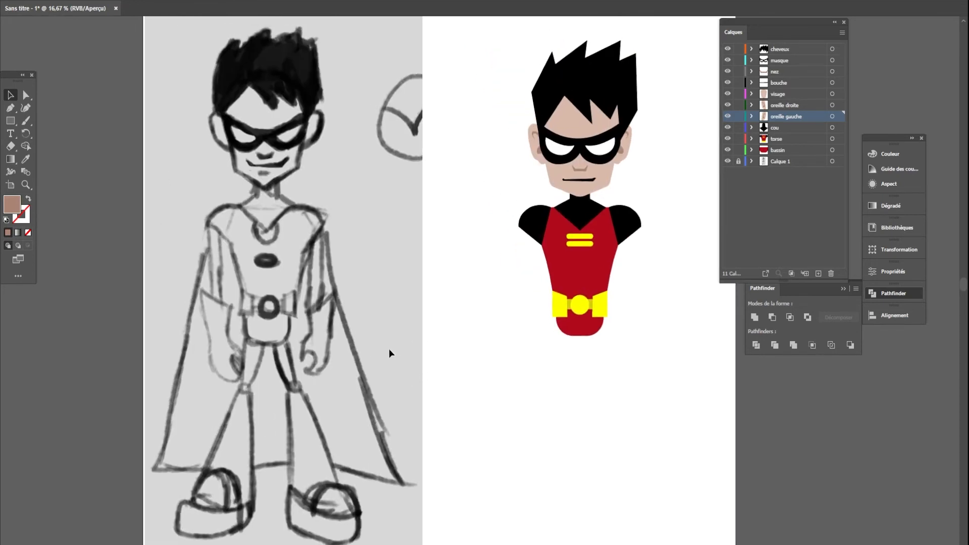
drag(740, 51, 740, 161)
click(773, 49)
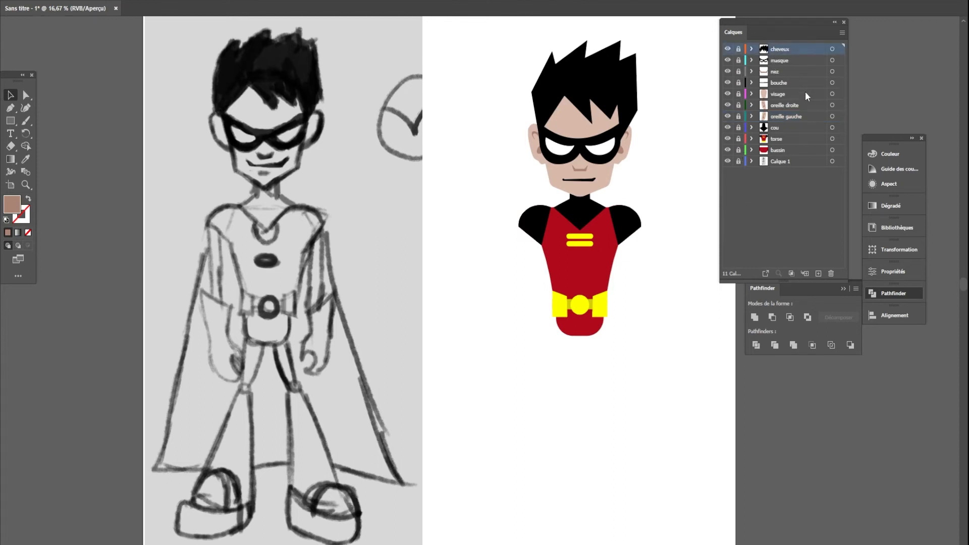
click(817, 273)
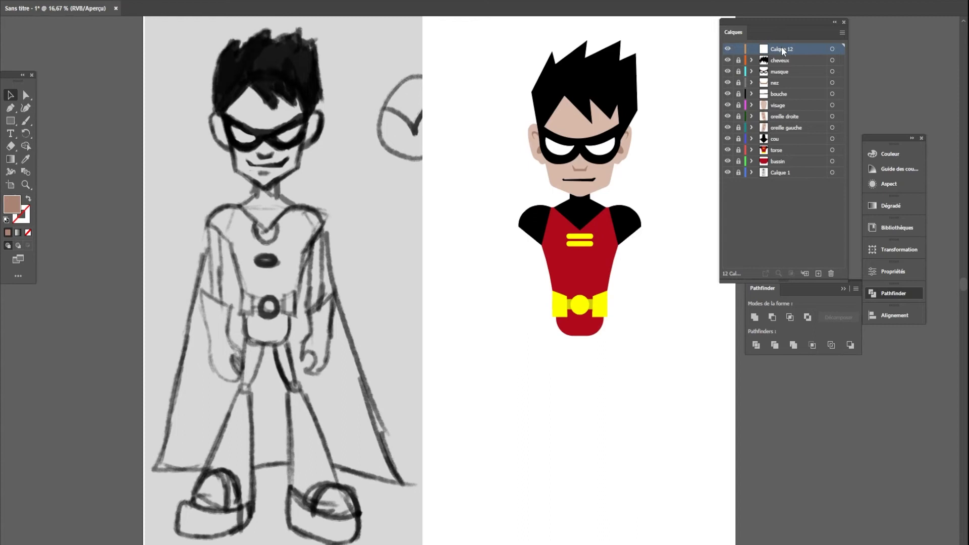
text(bras haut gauche)
Step: Draw a small circle on the sketch's shoulder and fill it with the black sampled from the costume
drag(621, 237, 587, 267)
click(11, 121)
drag(13, 126, 30, 120)
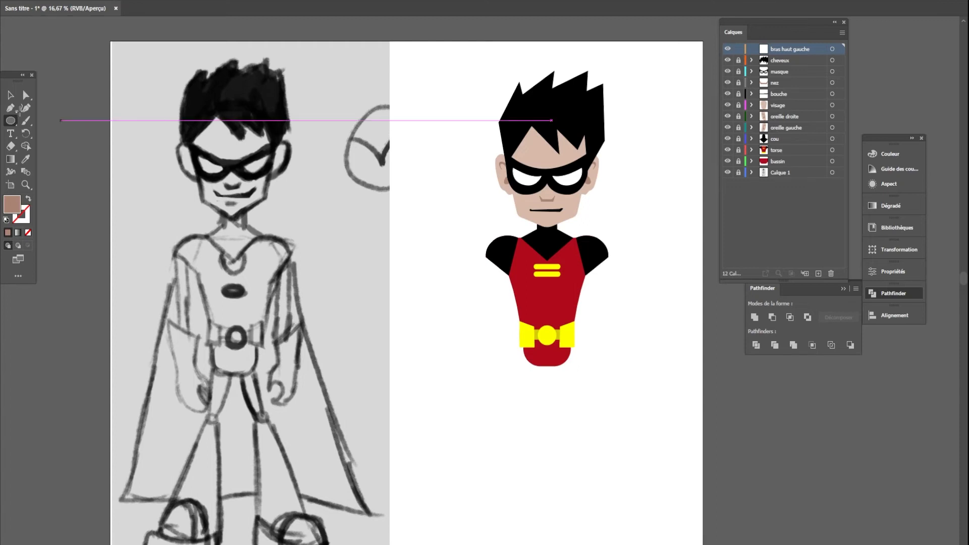
scroll(239, 264, up, 1)
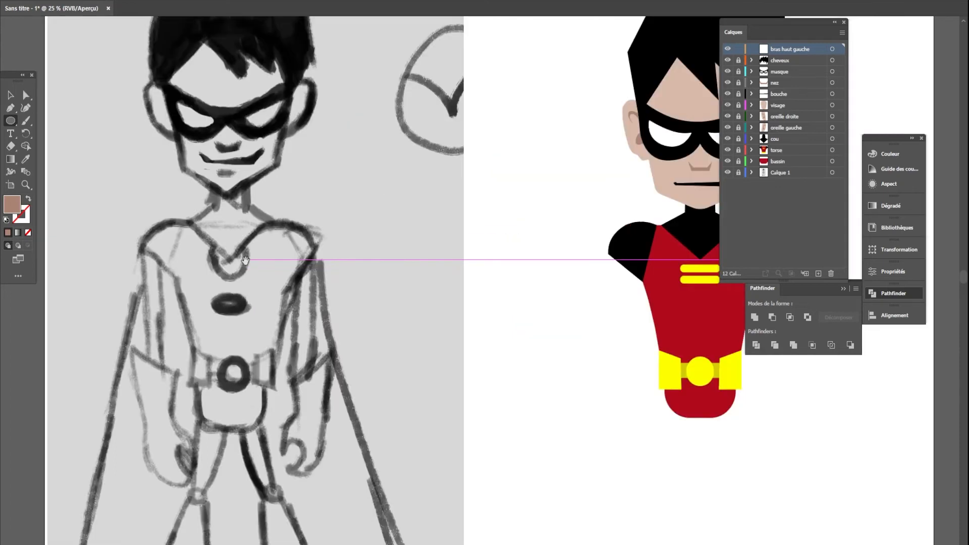
drag(356, 264, 421, 268)
drag(340, 238, 372, 271)
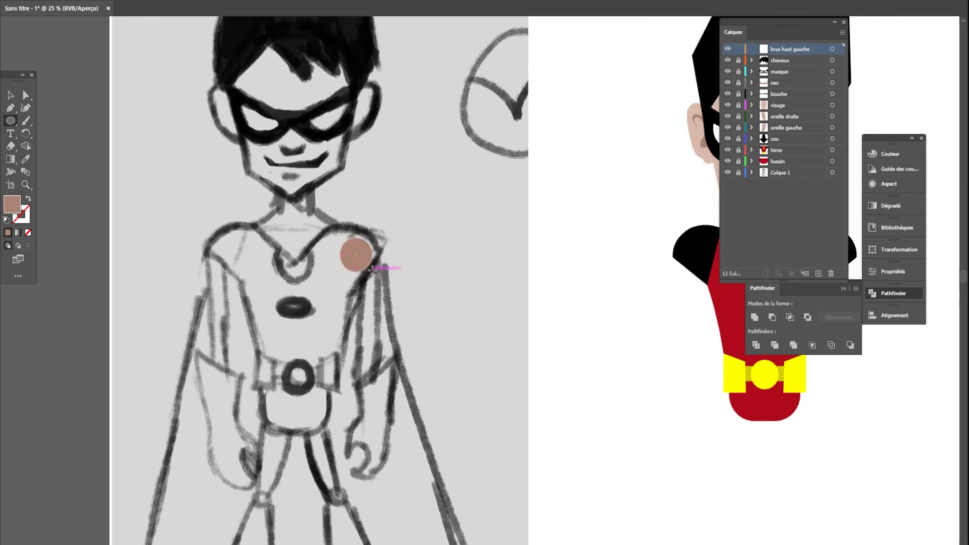
click(10, 95)
click(25, 159)
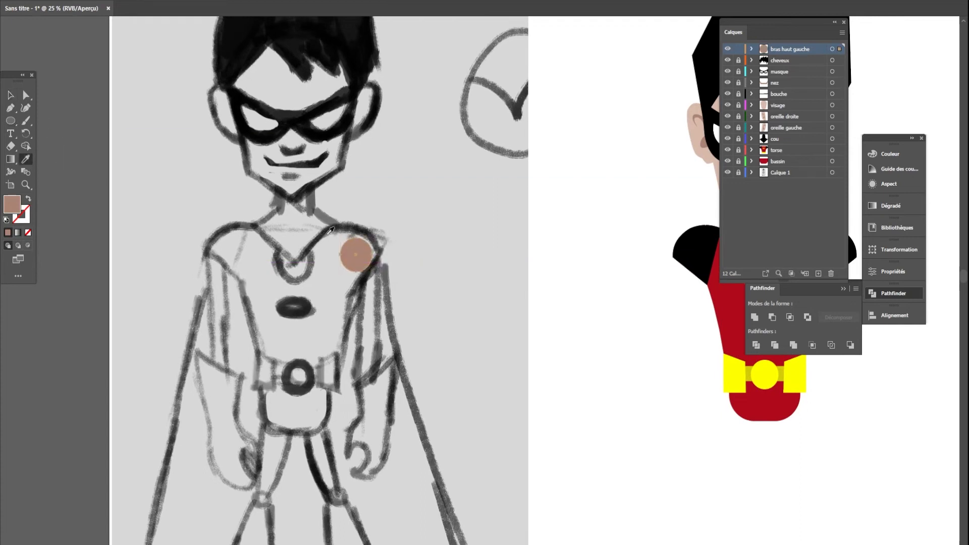
click(678, 254)
click(14, 94)
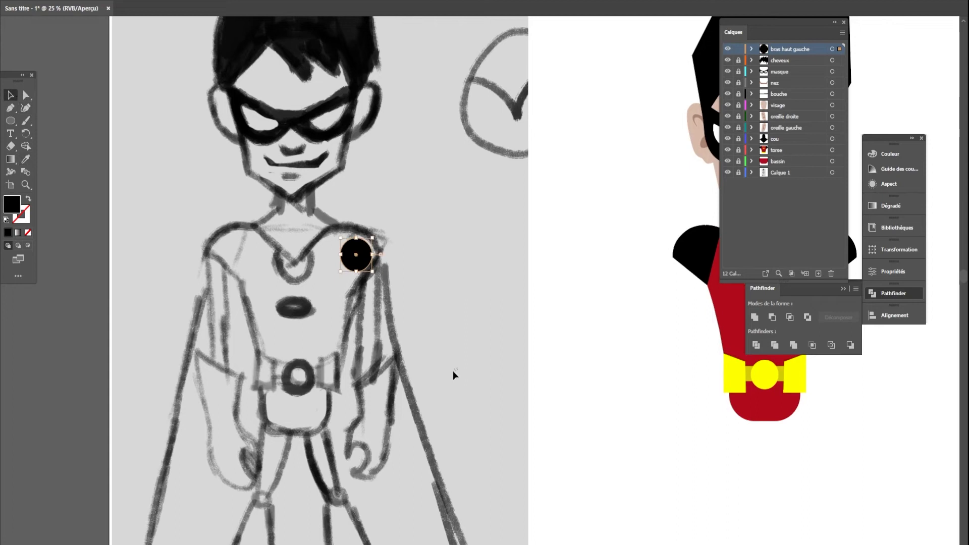
Step: Place a smaller copy of the circle at the sketch's elbow and centre both circles on one vertical axis
drag(356, 266, 375, 307)
scroll(379, 276, down, 1)
scroll(379, 310, up, 3)
drag(389, 252, 326, 302)
shift+click(325, 148)
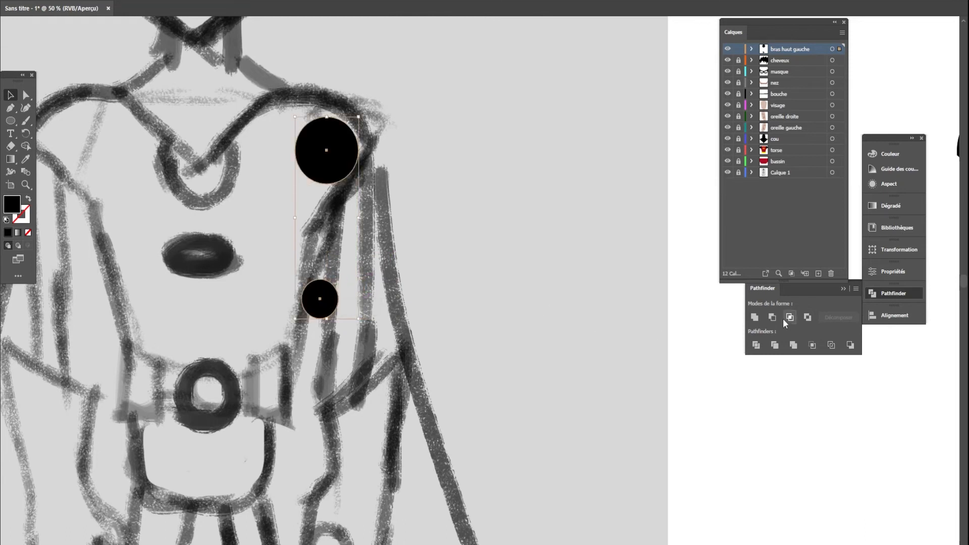
click(881, 315)
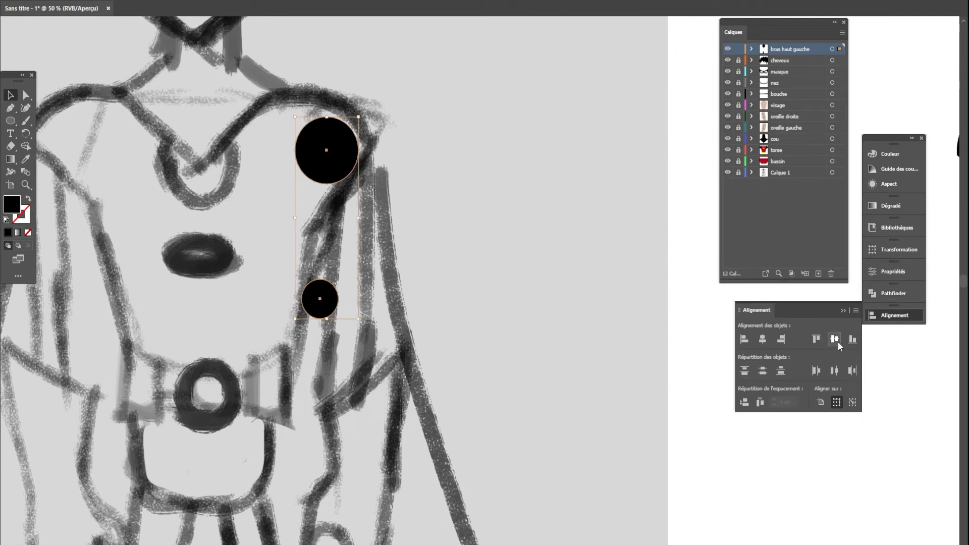
click(834, 339)
key(ctrl+z)
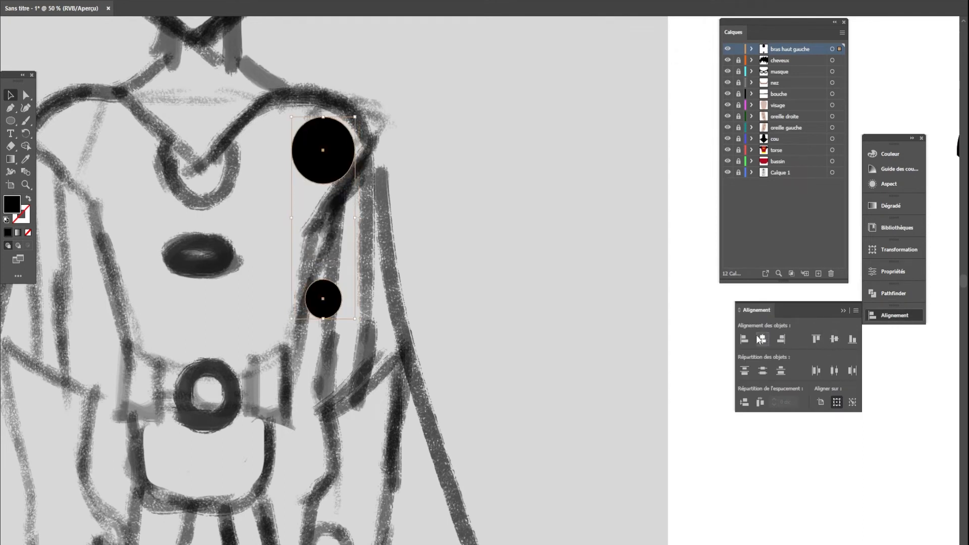
click(488, 250)
Step: Draw a tapered four-point shape with the Pen tool joining the sides of the shoulder and elbow circles
drag(367, 242, 450, 290)
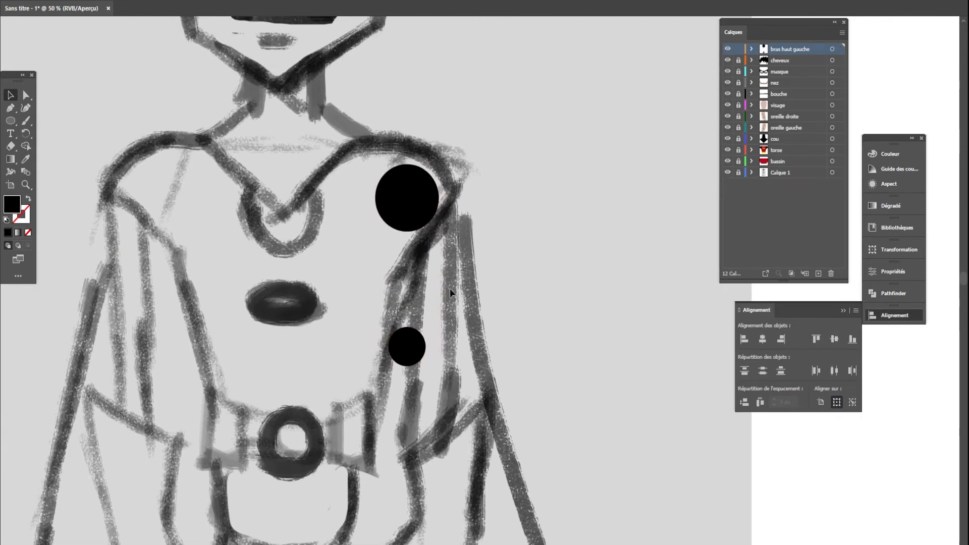
click(10, 111)
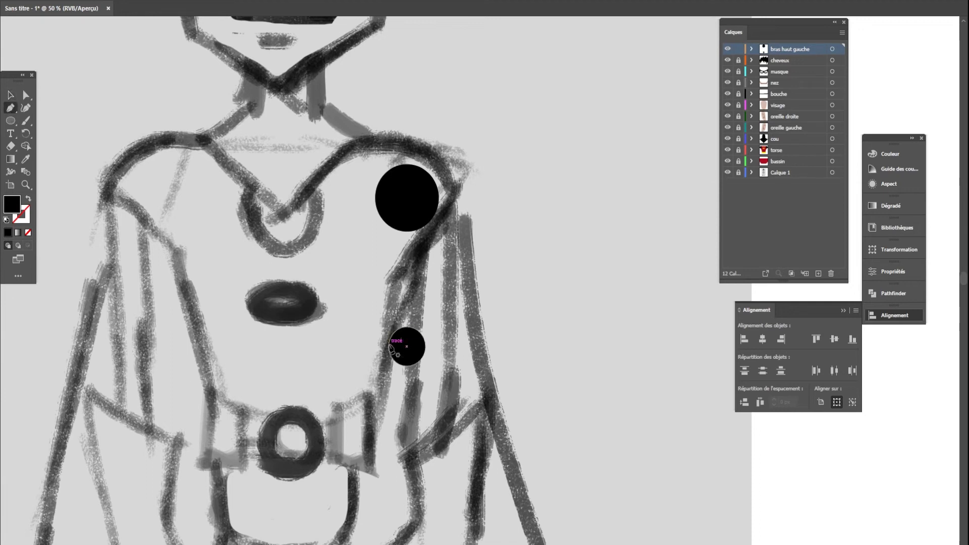
click(388, 346)
click(375, 198)
click(438, 197)
click(425, 346)
click(396, 347)
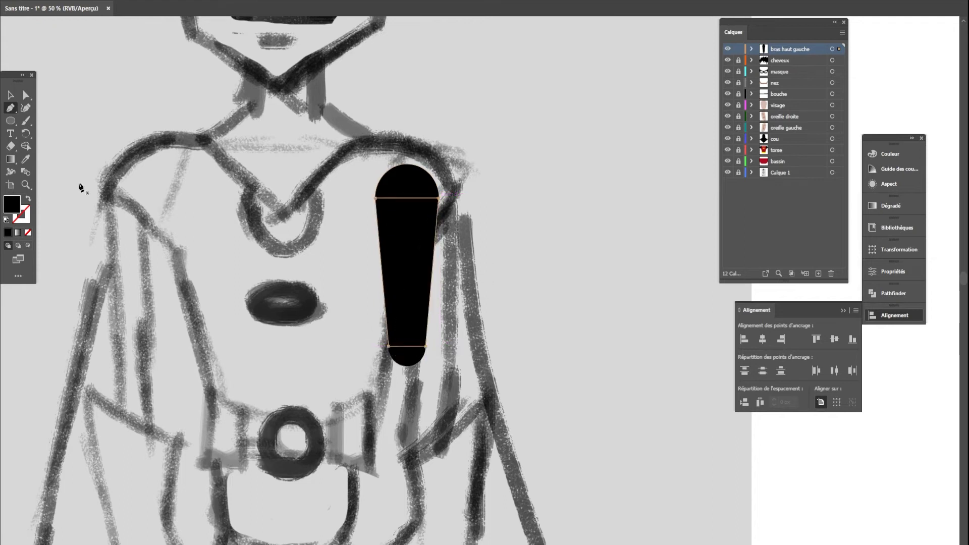
Step: Select all three upper-arm shapes and move them beside the red torso in the illustration
click(11, 95)
click(539, 187)
mouse_move(306, 117)
mouse_down()
mouse_move(521, 419)
mouse_move(349, 397)
mouse_up()
scroll(516, 401, down, 4)
mouse_move(290, 345)
mouse_down()
mouse_move(558, 376)
mouse_move(558, 361)
mouse_up()
scroll(557, 378, up, 2)
scroll(558, 377, up, 2)
Step: Copy the upper arm's elbow circle, lock its layer and add a layer named bras bas gauche above it
click(588, 378)
click(532, 382)
click(593, 400)
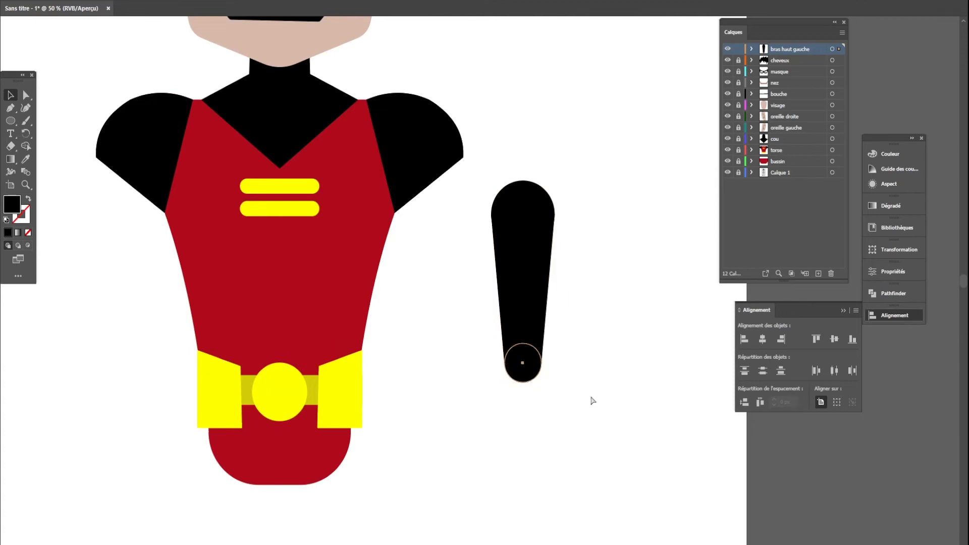
click(738, 50)
click(817, 273)
text(bras bas gauche)
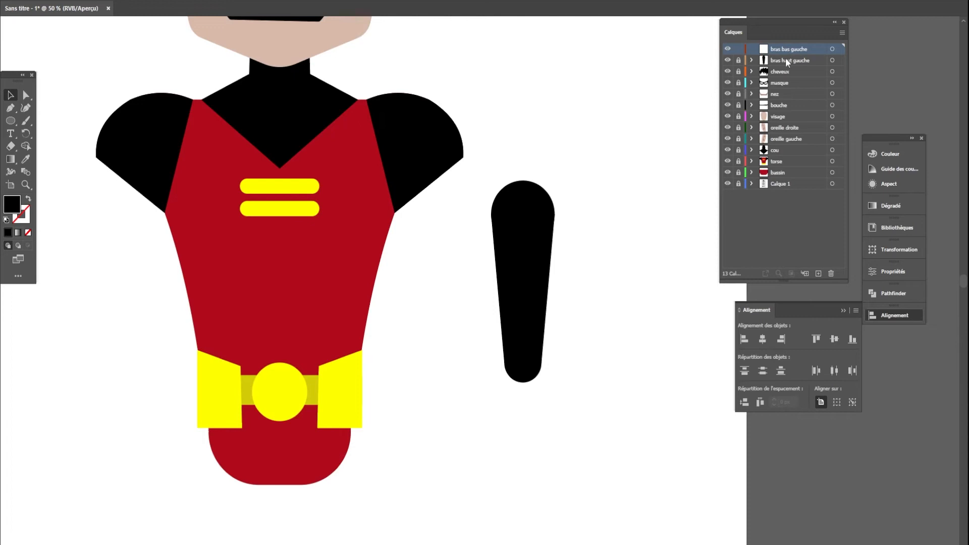
Step: Paste the elbow circle on the bras bas gauche layer and position it over the sketch's elbow
key(ctrl+v)
scroll(495, 313, down, 2)
scroll(565, 365, left, 8)
mouse_move(696, 309)
mouse_down()
mouse_move(180, 286)
mouse_move(197, 327)
mouse_up()
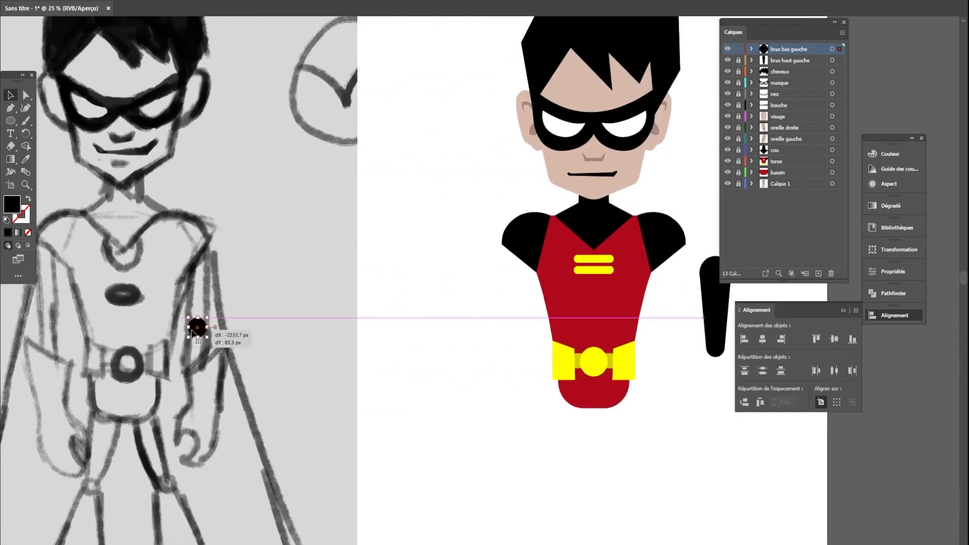
drag(213, 395, 349, 312)
scroll(350, 311, up, 1)
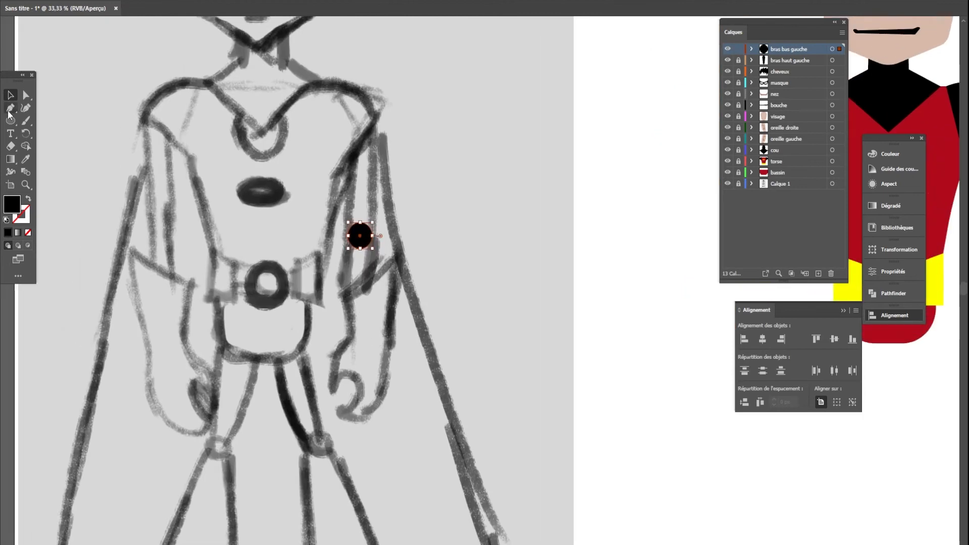
Step: Duplicate the elbow circle straight down to the sketch's wrist and select both circles for alignment
drag(360, 236, 363, 352)
key(p)
scroll(323, 343, up, 2)
click(11, 95)
shift+click(401, 140)
click(836, 403)
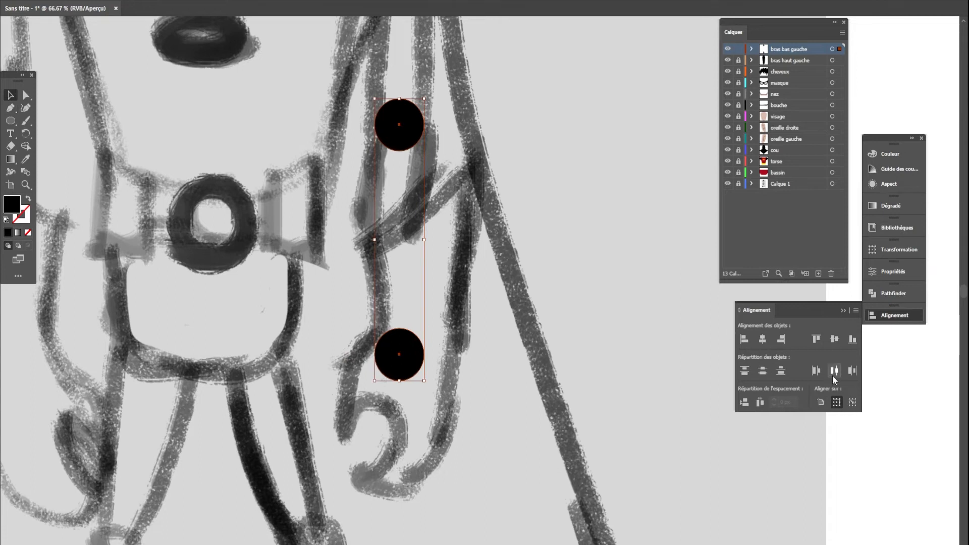
Step: Draw a straight-sided forearm shape with the Pen tool joining the elbow and wrist circles
click(11, 107)
click(10, 96)
click(137, 154)
click(10, 107)
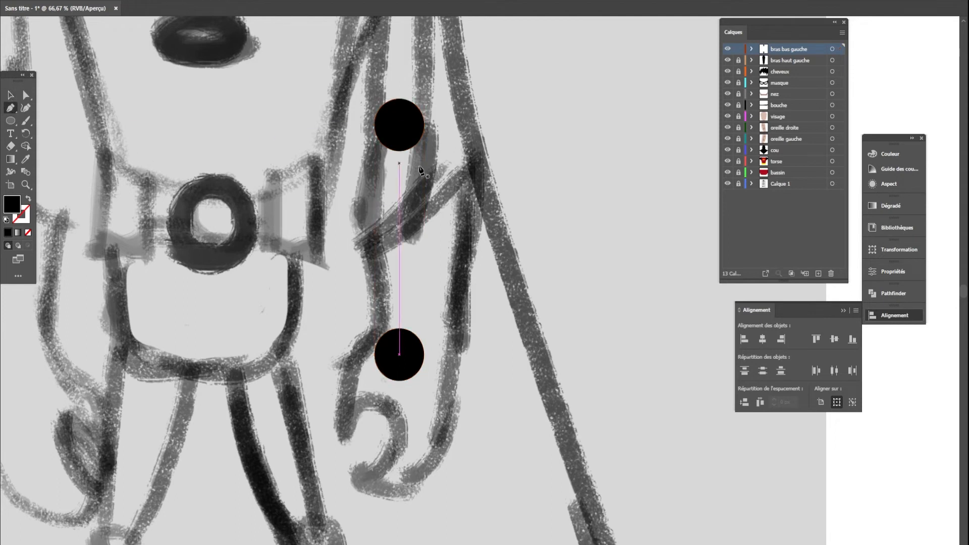
click(373, 124)
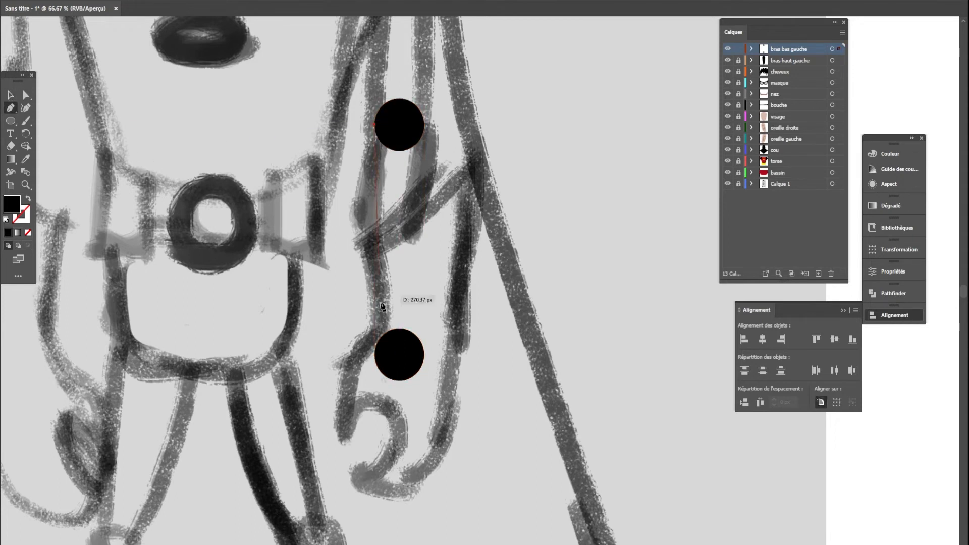
click(373, 355)
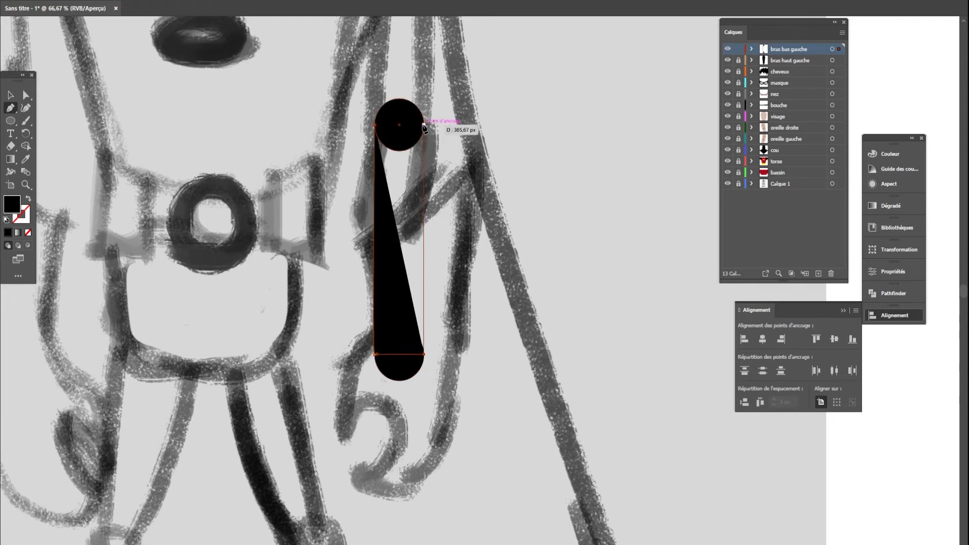
click(422, 125)
click(375, 125)
Step: Select the complete forearm and move it onto the elbow end of the upper arm beside the torso
click(10, 95)
key(ctrl+minus)
key(ctrl+minus)
key(ctrl+minus)
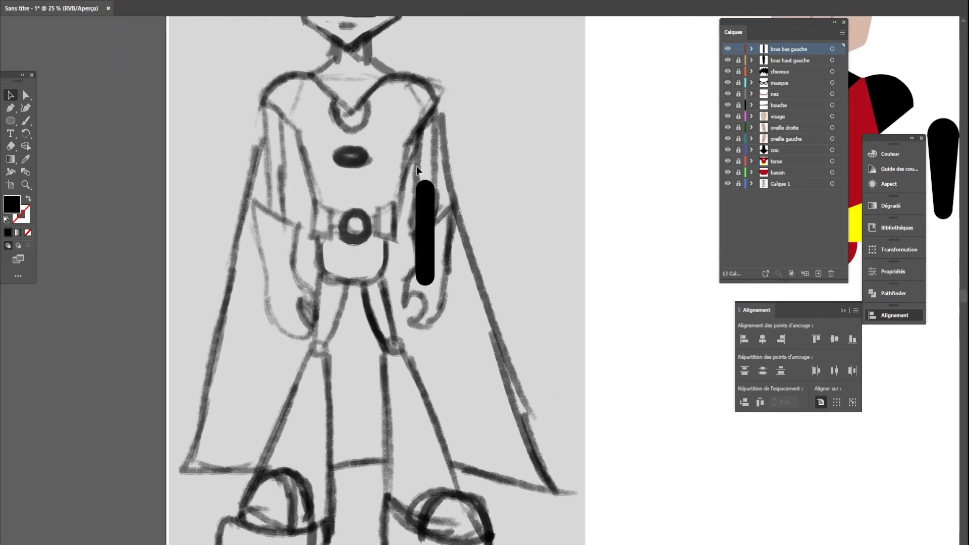
drag(603, 308, 226, 368)
drag(50, 294, 573, 321)
click(651, 359)
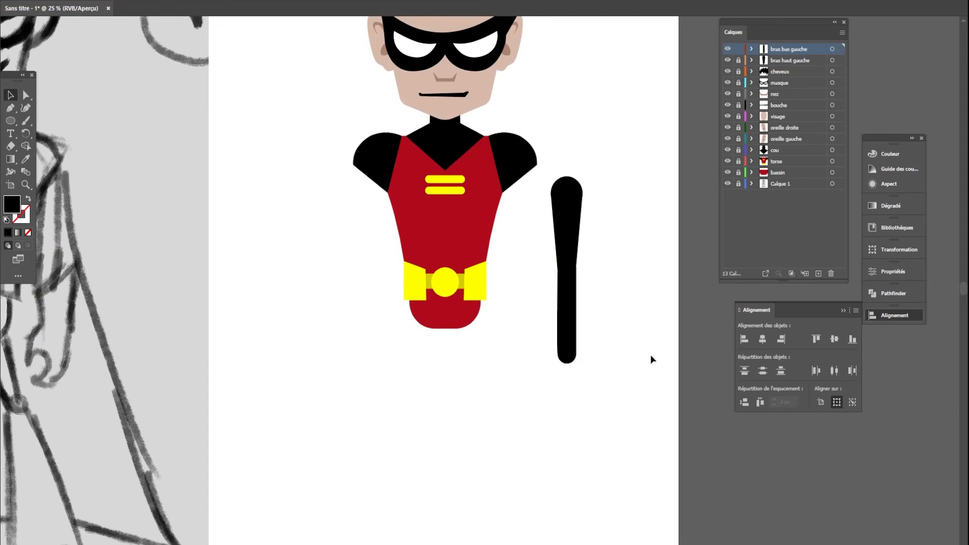
key(ctrl+minus)
Step: Refine the forearm's connecting shape so its side lines up with the rounded wrist end
click(589, 353)
scroll(588, 355, up, 2)
scroll(638, 329, up, 2)
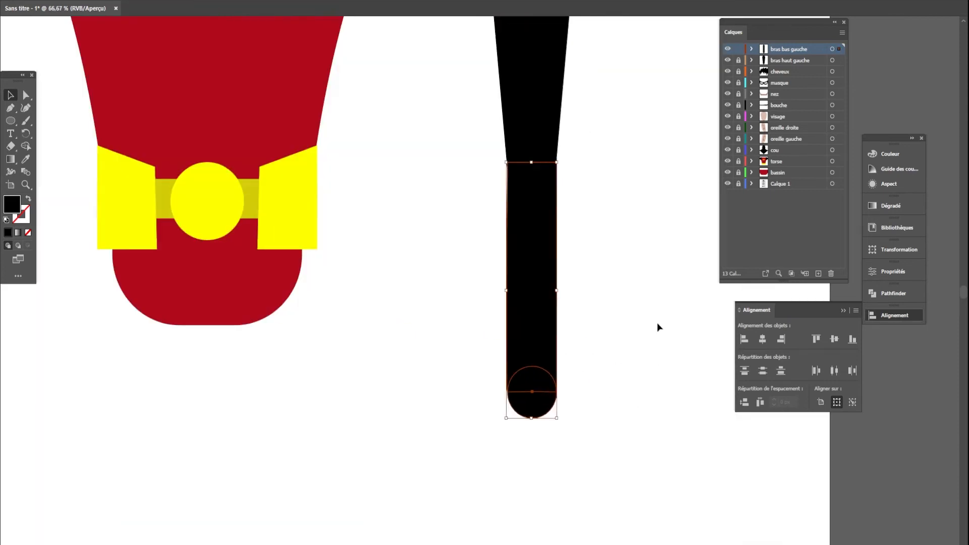
click(502, 313)
click(633, 334)
click(498, 325)
drag(499, 405, 498, 355)
Step: Lock the bras bas gauche layer and add a new empty layer at the top of the stack
scroll(543, 393, down, 3)
drag(551, 389, 721, 382)
scroll(492, 393, down, 1)
drag(492, 393, 488, 372)
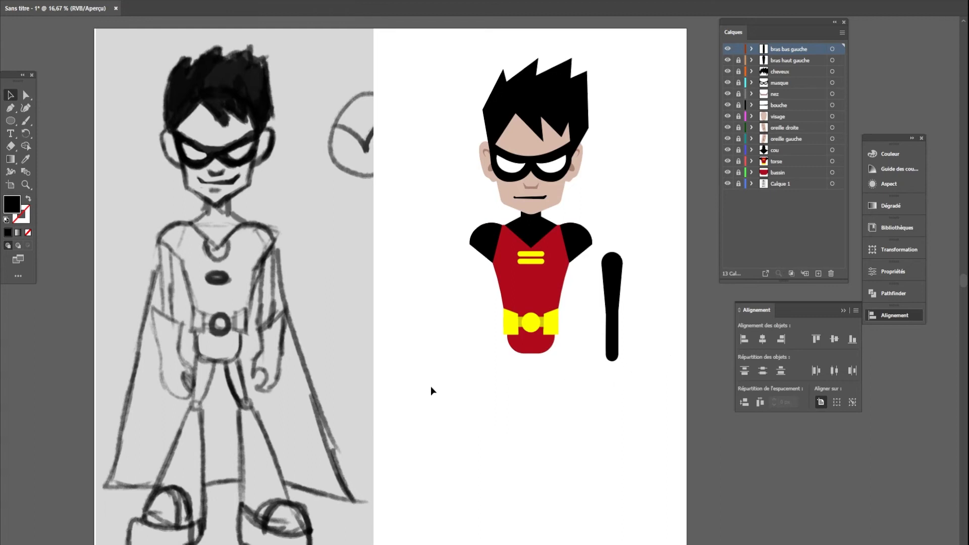
scroll(454, 400, down, 1)
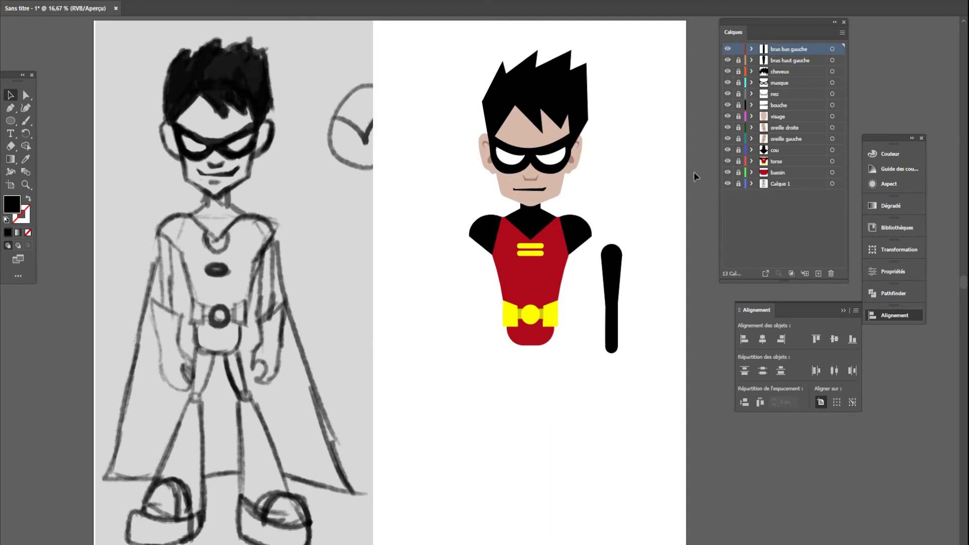
click(738, 49)
click(817, 274)
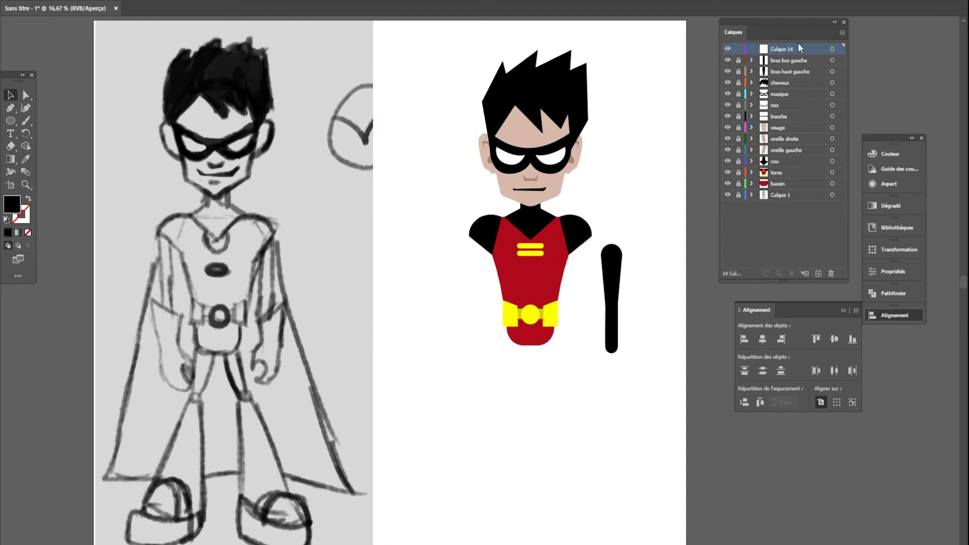
Step: Select the upper arm for copying and add a layer named bras haut droite above bras bas gauche
drag(738, 60, 740, 73)
click(599, 298)
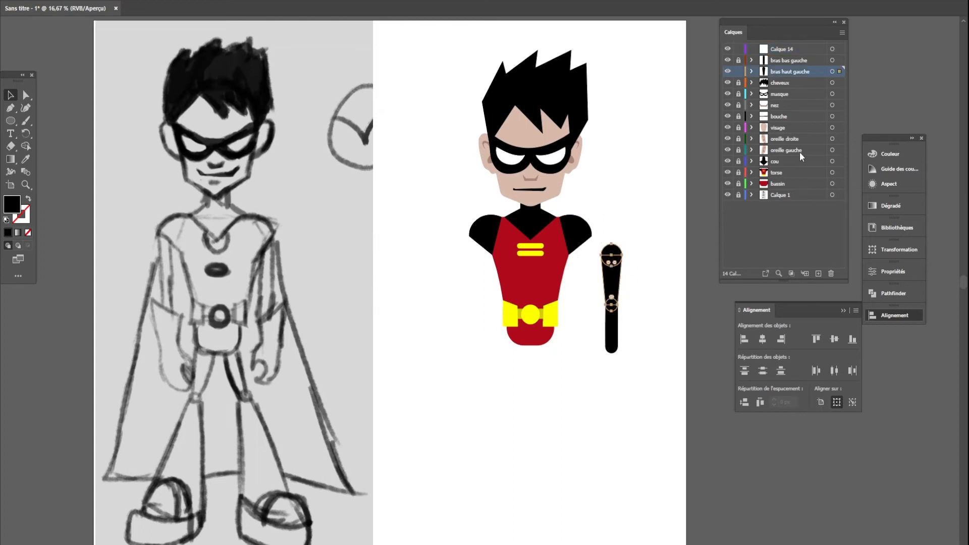
click(818, 273)
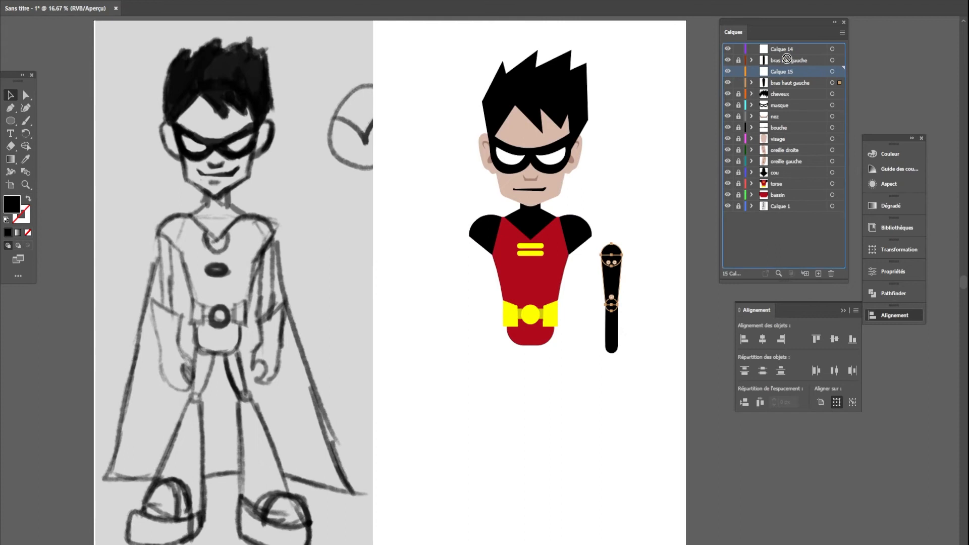
click(786, 58)
drag(785, 65, 783, 55)
double_click(783, 55)
text(bras haut droite)
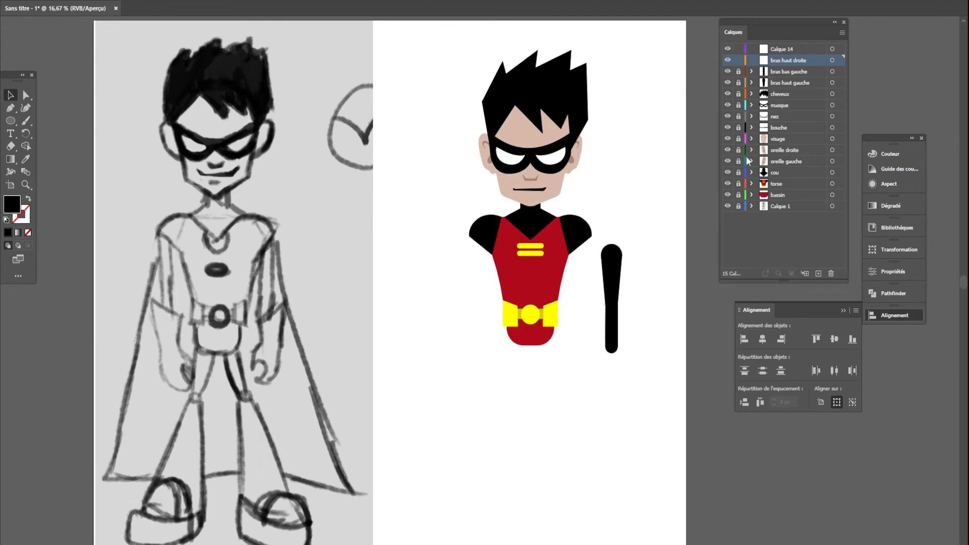
Step: Paste the upper arm on the bras haut droite layer and place it on the opposite side of the torso
key(ctrl+v)
drag(472, 284, 440, 276)
click(687, 414)
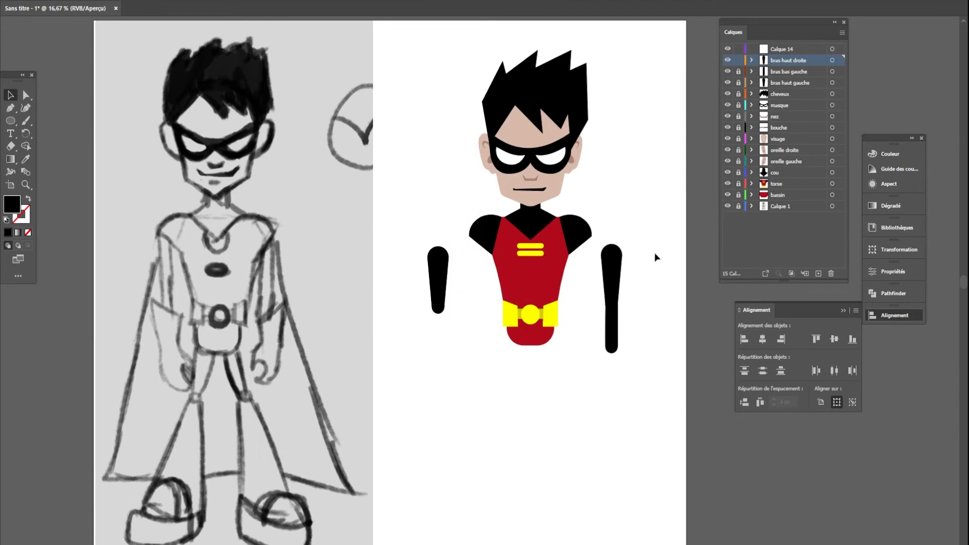
Step: Unlock the bras bas gauche layer, select its forearm for copying, and lock the bras bas gauche and bras haut droite layers
click(738, 71)
drag(654, 266, 601, 400)
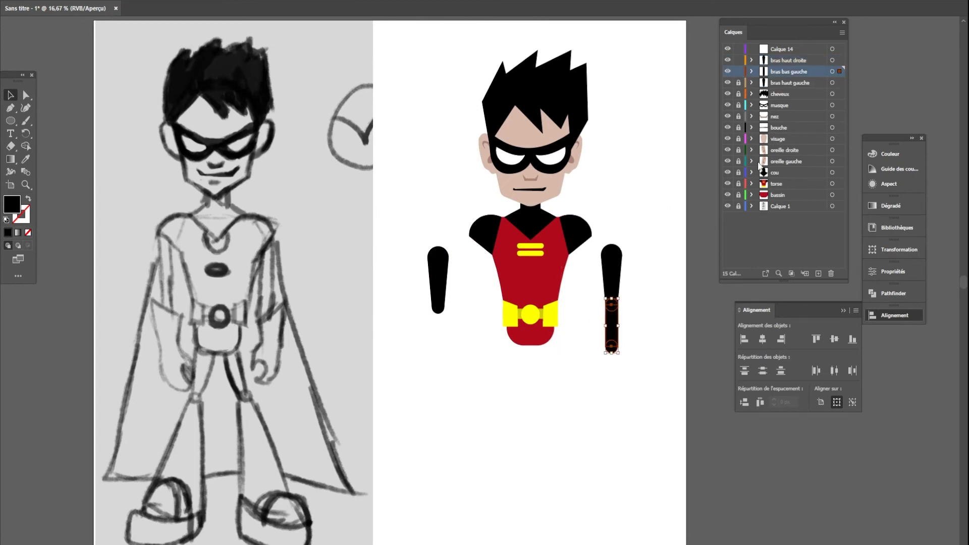
drag(738, 73, 738, 60)
Step: Name the empty top layer bras bas droite and paste the forearm on it, directly below the bras haut droite upper arm
double_click(779, 49)
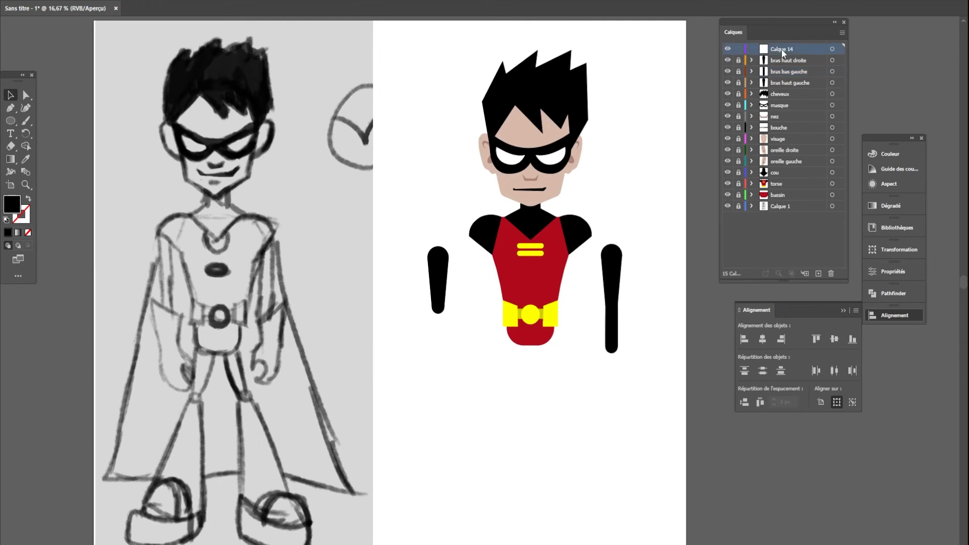
text(n)
key(ctrl+v)
drag(479, 284, 465, 333)
scroll(426, 324, up, 4)
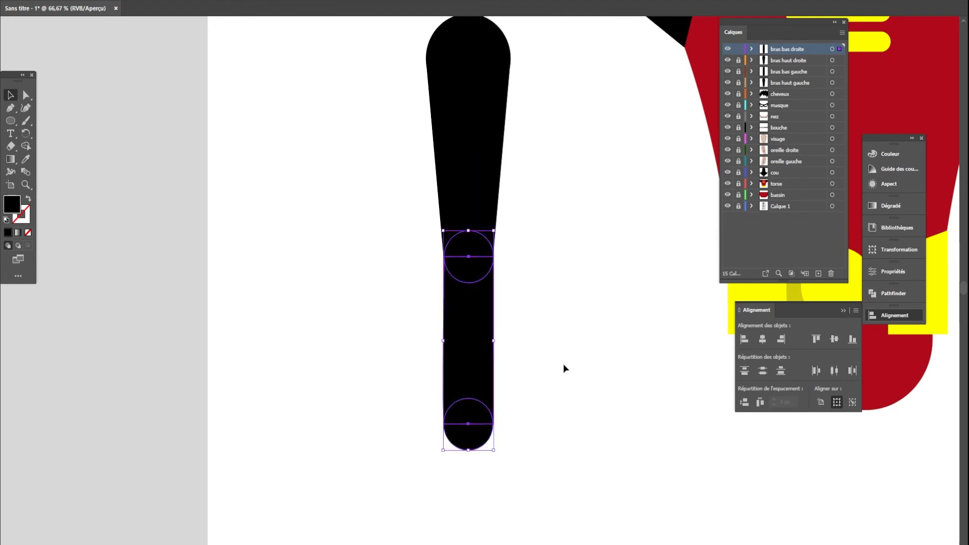
click(563, 364)
scroll(584, 341, down, 3)
mouse_move(596, 378)
mouse_down()
mouse_move(567, 379)
mouse_move(454, 313)
mouse_move(480, 370)
mouse_up()
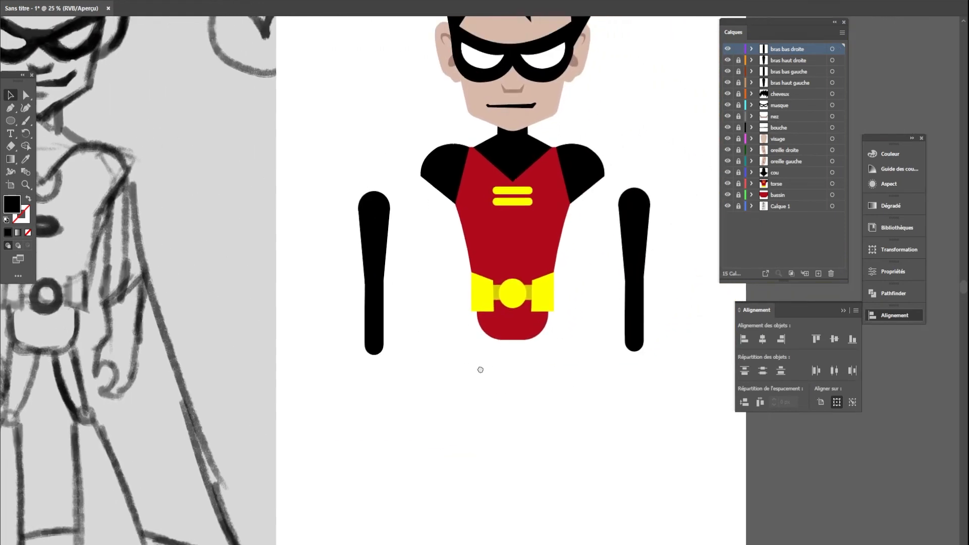
scroll(454, 396, down, 1)
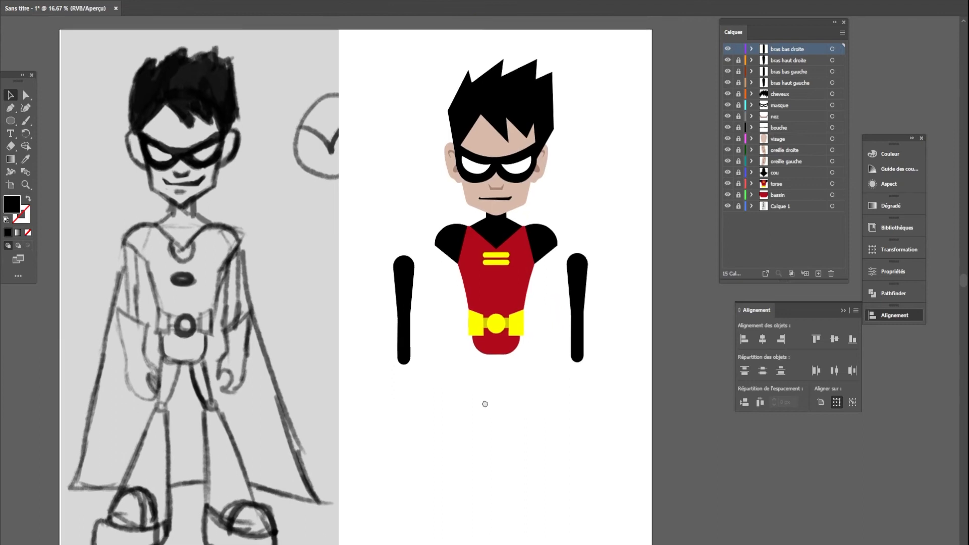
Step: Lock the bras bas droite layer and add a layer named cuisse gauche at the top of the stack
click(738, 49)
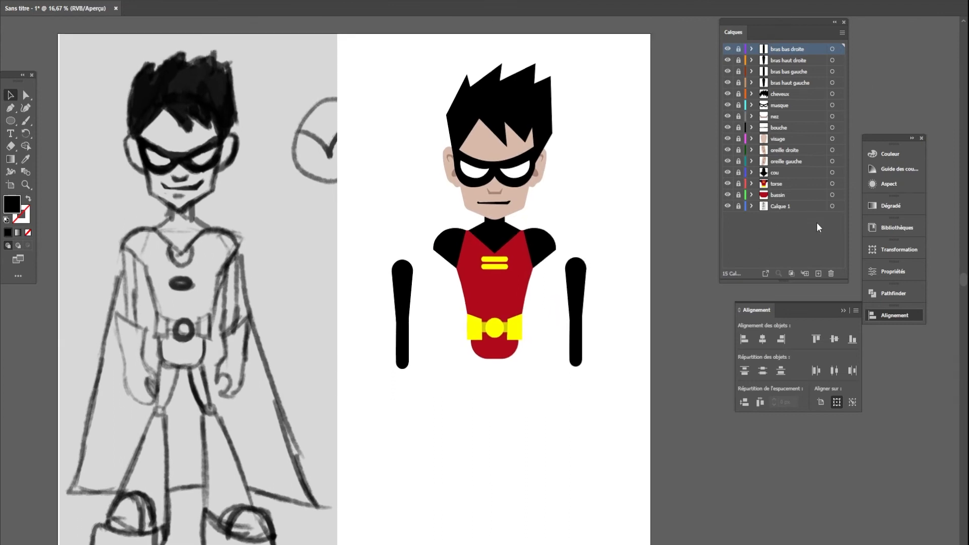
click(817, 274)
double_click(784, 49)
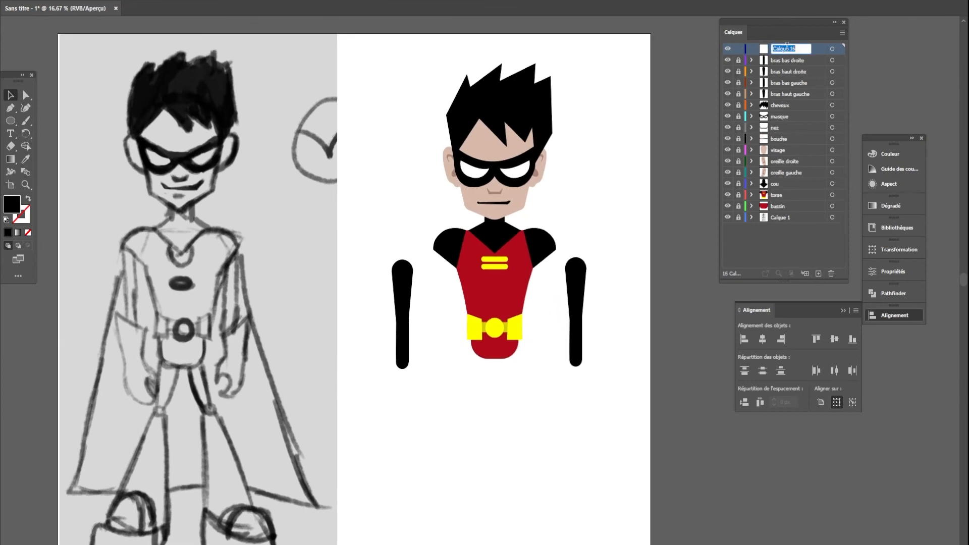
text(cuisse gauche)
double_click(791, 49)
key(Return)
Step: Draw two equal black circles over the sketch, one at the hip and one at the knee of the left thigh
scroll(461, 462, up, 3)
drag(488, 419, 413, 453)
drag(123, 329, 631, 346)
mouse_move(211, 334)
mouse_down()
mouse_move(350, 343)
mouse_move(357, 367)
mouse_up()
scroll(350, 343, down, 1)
click(10, 119)
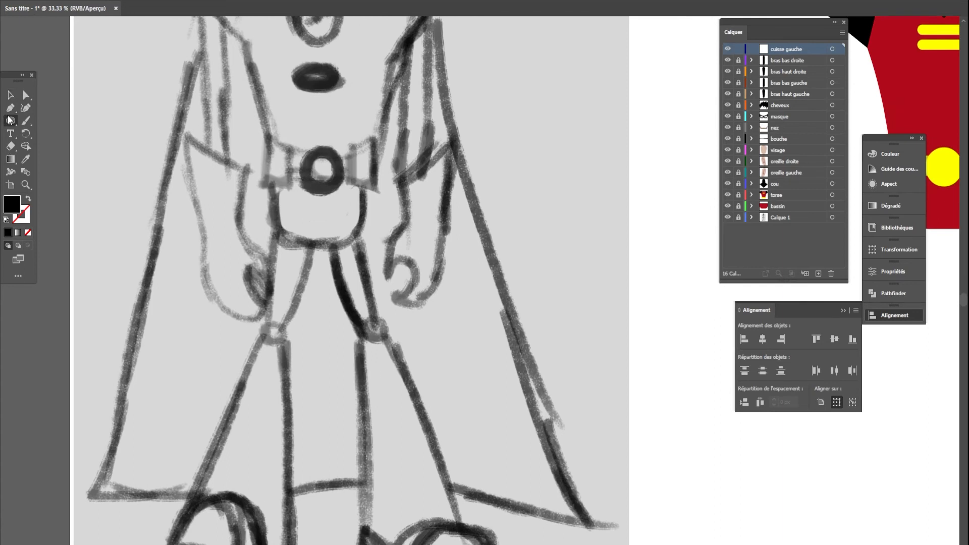
drag(326, 212, 382, 333)
click(10, 95)
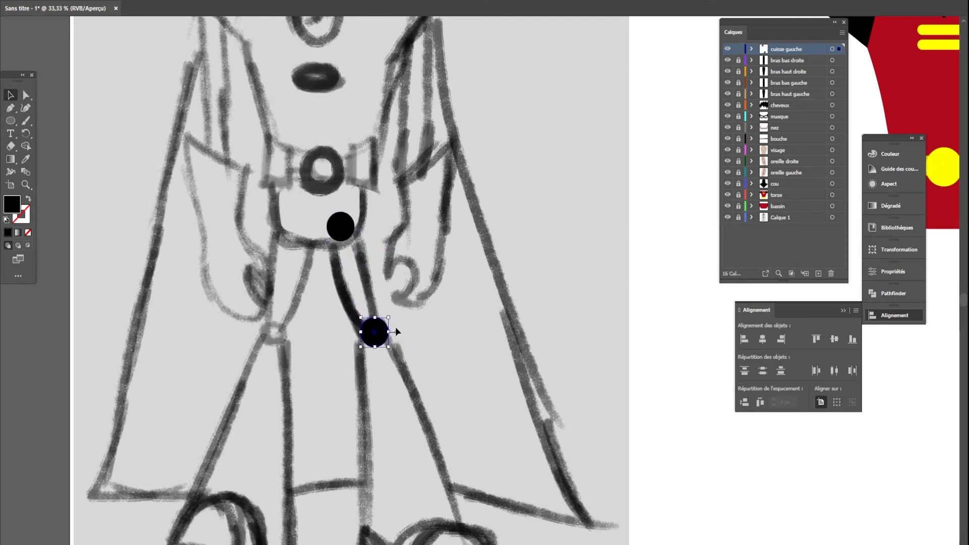
Step: Move the knee circle straight below the hip circle and select both circles
click(13, 114)
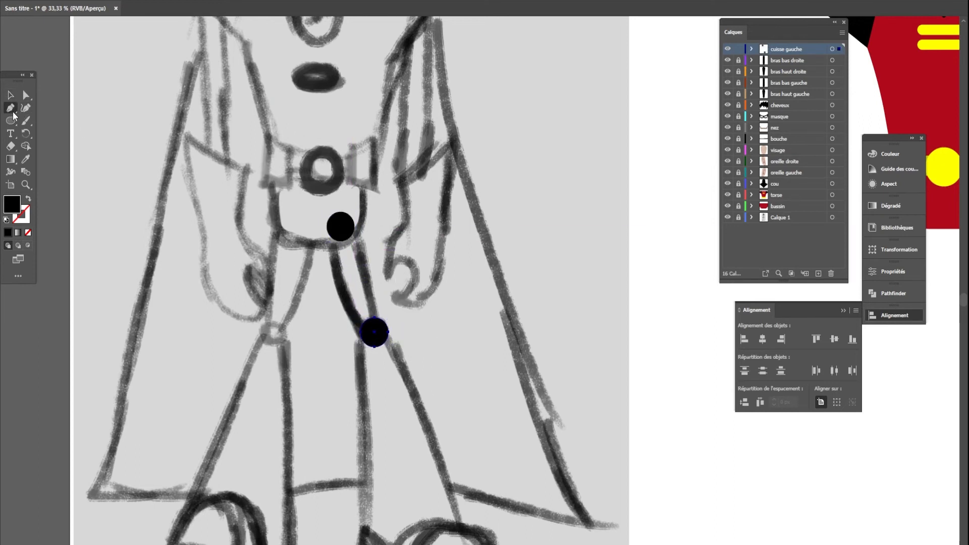
click(26, 95)
drag(374, 333, 341, 330)
click(10, 95)
shift+click(333, 223)
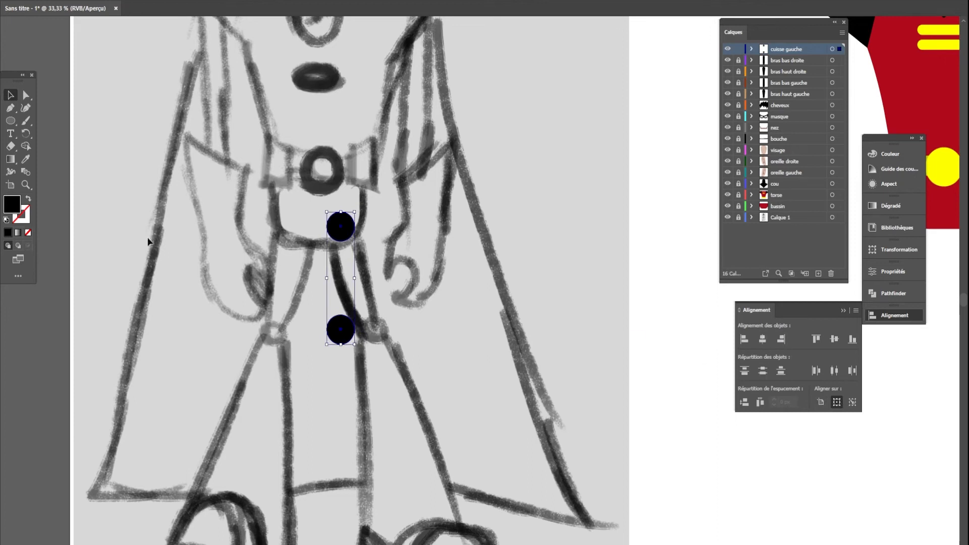
Step: Draw a closed four-point shape with the Pen tool between the side anchors of both circles to form the thigh
click(14, 106)
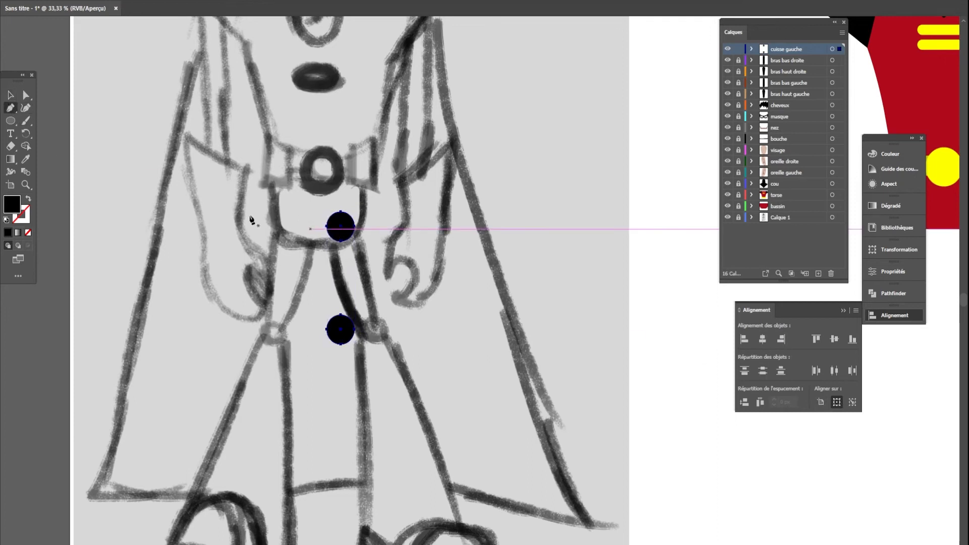
click(9, 95)
click(69, 125)
click(13, 107)
scroll(299, 252, up, 1)
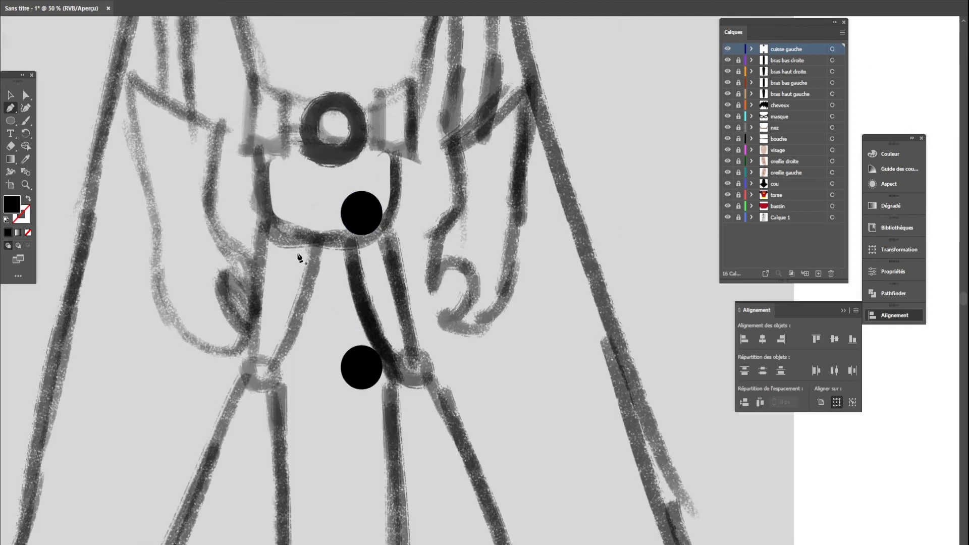
click(341, 213)
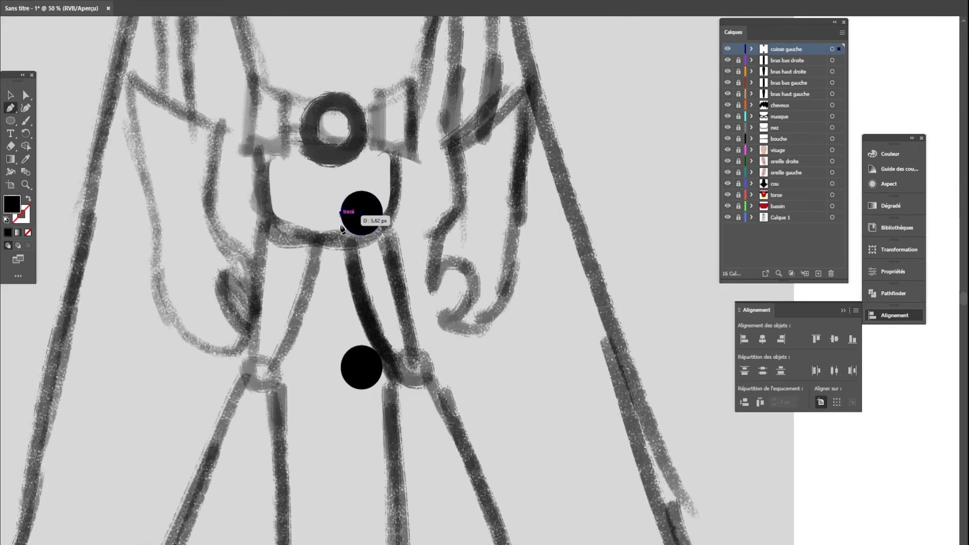
click(341, 367)
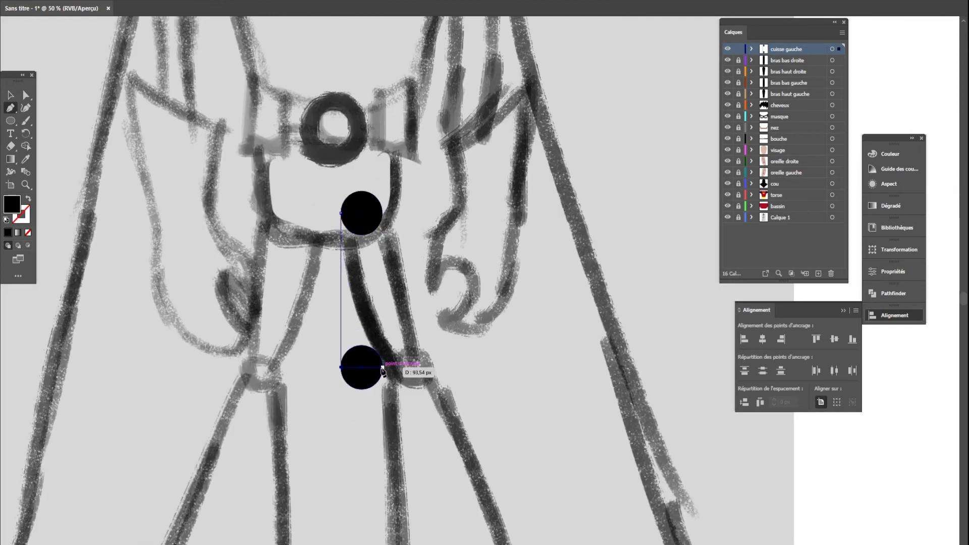
click(382, 367)
click(382, 212)
click(341, 213)
click(10, 94)
click(408, 291)
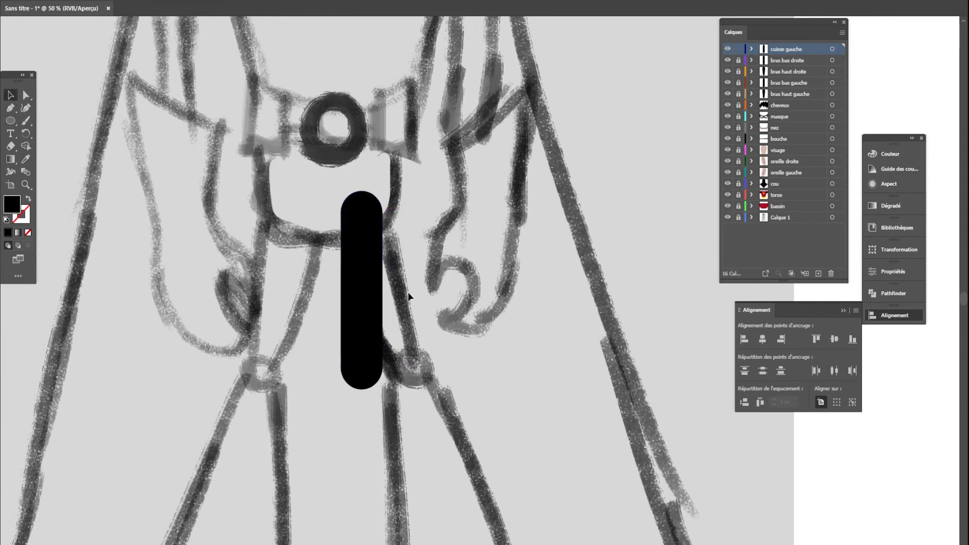
Step: Move the complete thigh off the sketch and place it below the pelvis on the cuisse gauche side
scroll(408, 292, down, 3)
drag(443, 372, 443, 372)
drag(392, 292, 546, 313)
key(ctrl+z)
drag(388, 290, 702, 292)
drag(578, 388, 393, 393)
drag(515, 302, 550, 321)
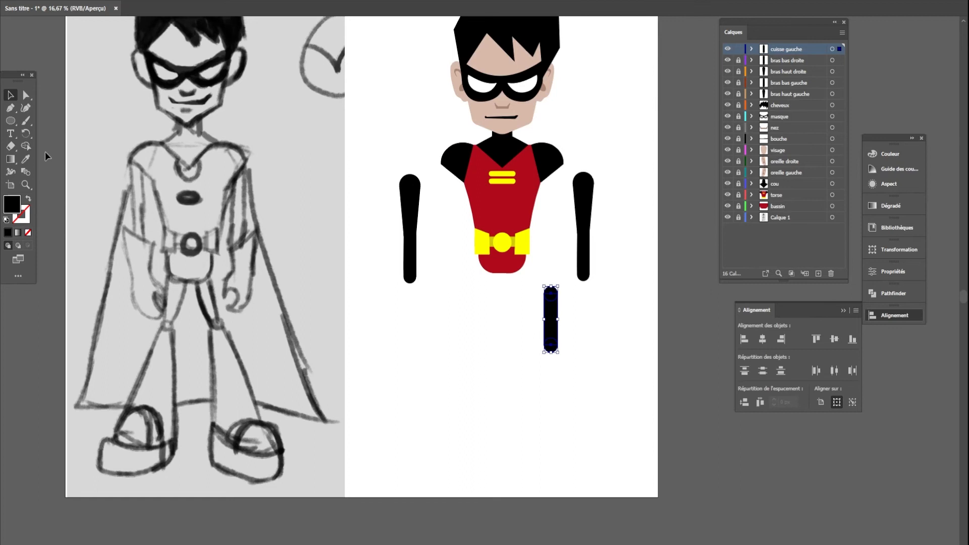
Step: Fill the thigh with the red sampled from the torso and keep it selected for copying
click(24, 161)
click(503, 207)
click(10, 96)
click(552, 381)
click(550, 323)
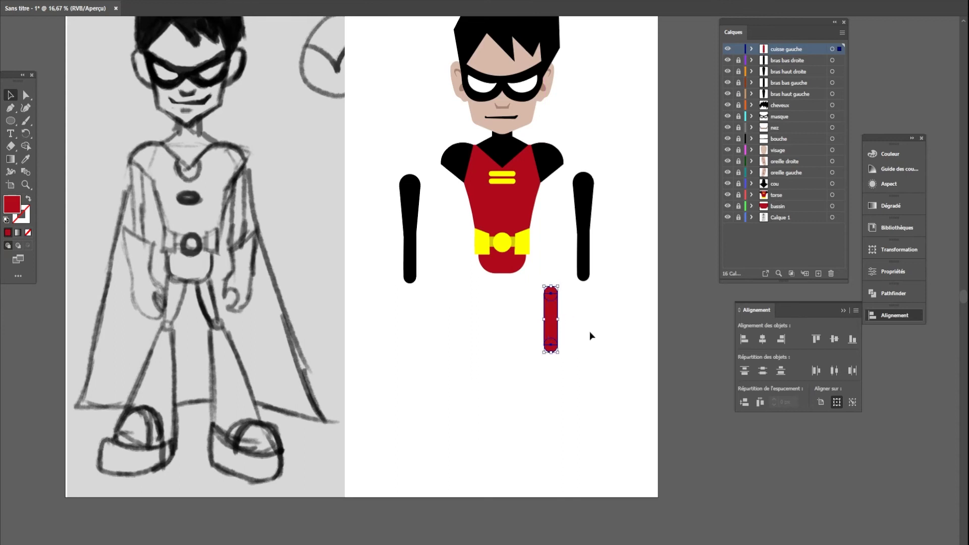
Step: Lock the cuisse gauche layer and add a layer named cuisse droite above it
click(737, 49)
click(818, 273)
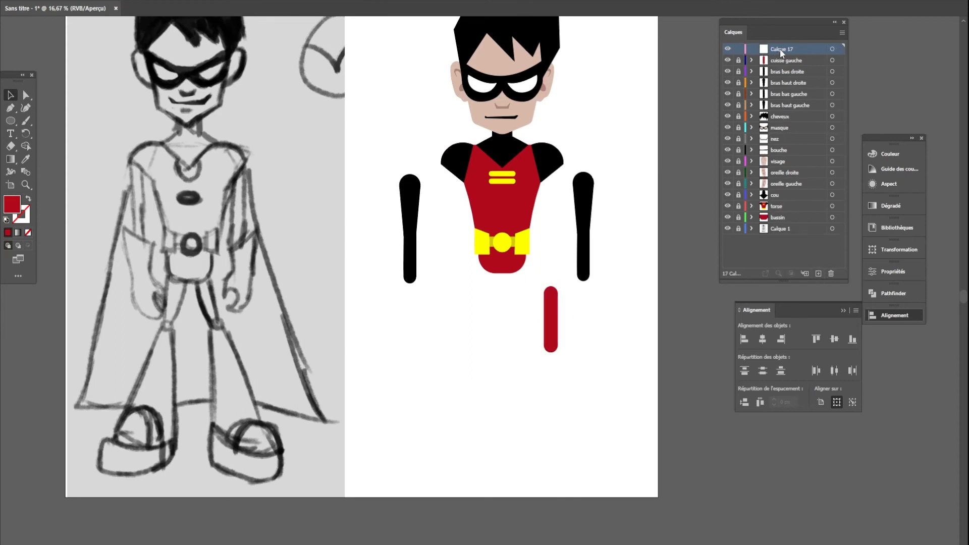
text(b)
text(uisse droite)
key(Return)
Step: Paste the red thigh on the cuisse droite layer and place it level with the first thigh on the opposite side
key(ctrl+v)
drag(481, 279, 483, 316)
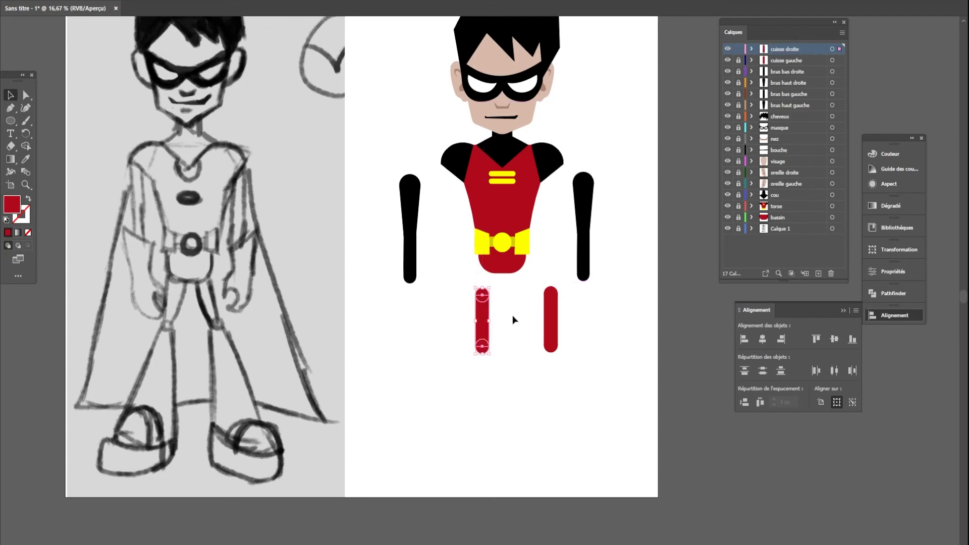
drag(573, 373, 574, 374)
drag(480, 323, 480, 325)
click(543, 410)
Step: Lock the cuisse droite layer and add a layer named mollet droite at the top of the stack
drag(740, 61, 737, 49)
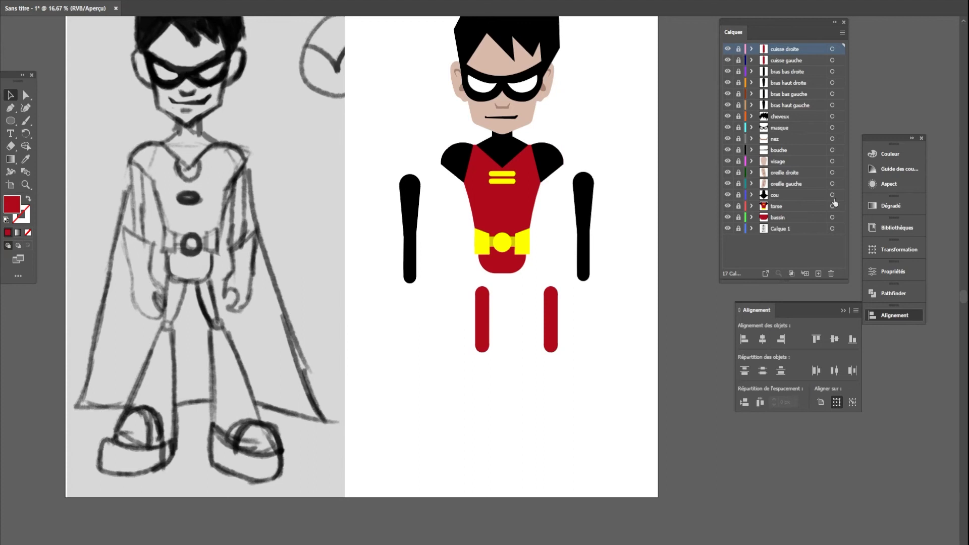
click(818, 273)
double_click(772, 47)
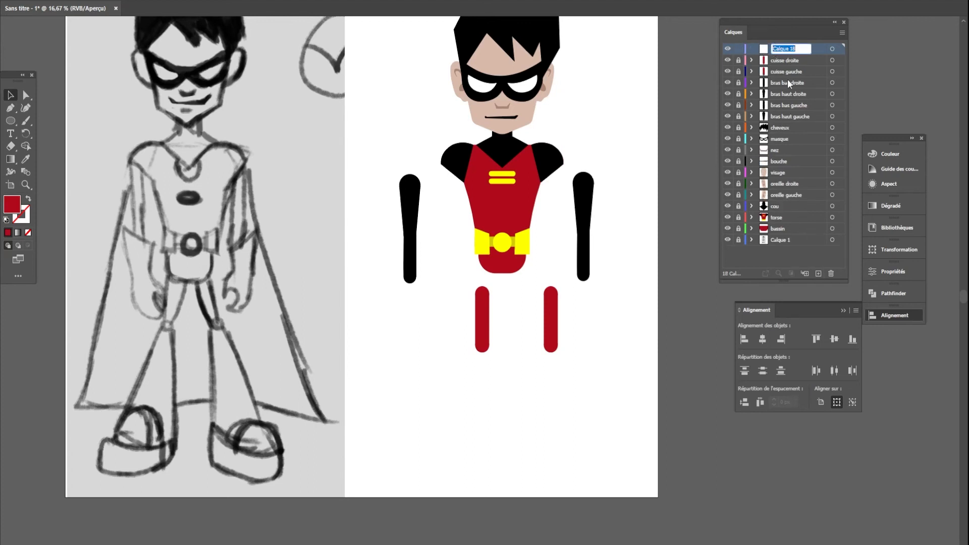
text(mollet droite)
key(Return)
Step: Paste the thigh on mollet droite, delete everything except one end circle, and place that circle over the sketch's right knee
key(ctrl+v)
drag(481, 282, 409, 319)
click(429, 351)
shift+click(427, 327)
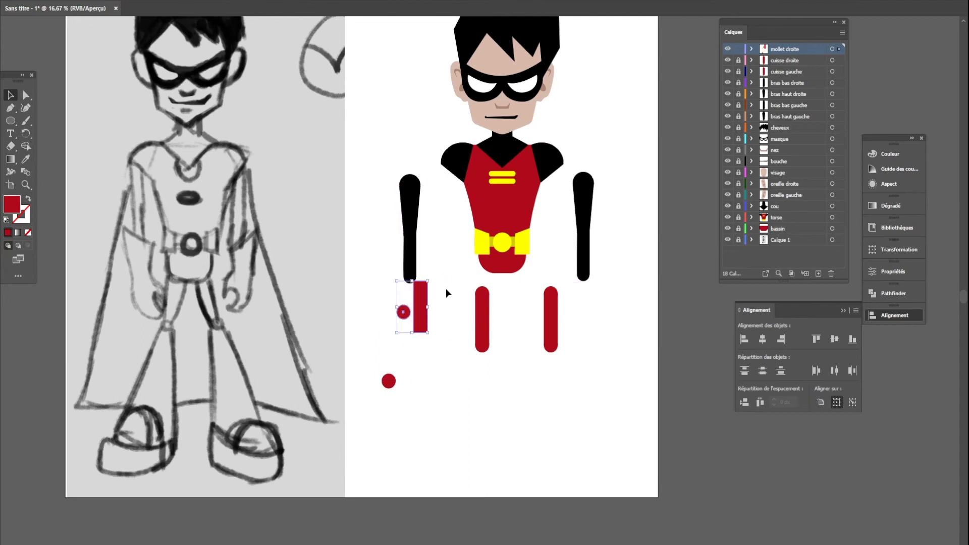
key(Delete)
scroll(410, 383, left, 3)
drag(497, 378, 277, 325)
drag(274, 404, 340, 404)
Step: Draw a large red circle over the sketch's right ankle, enlarge it and position it to match the calf's lower end
scroll(340, 405, up, 1)
key(p)
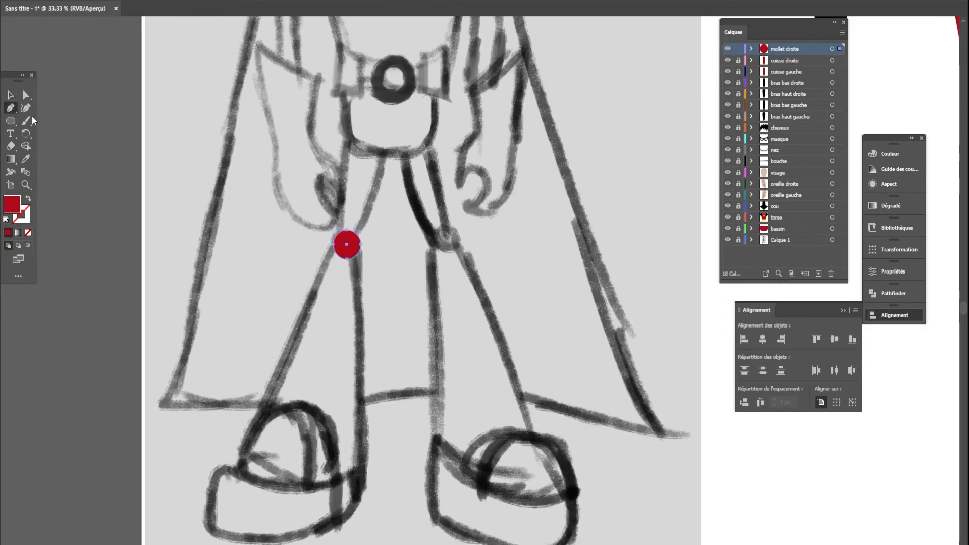
key(ctrl+shift+a)
click(10, 121)
drag(294, 405, 370, 486)
click(9, 95)
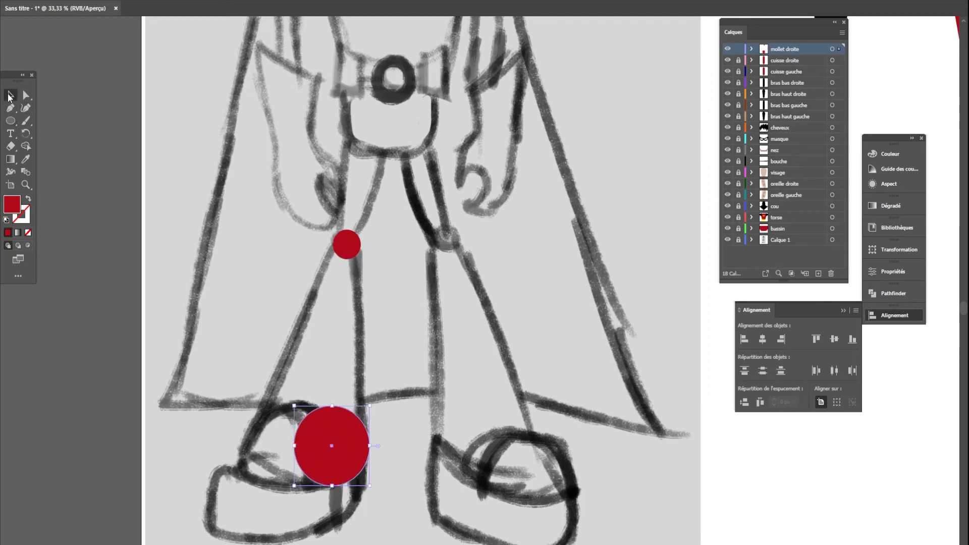
drag(294, 406, 272, 383)
mouse_move(330, 453)
mouse_down()
mouse_move(313, 444)
mouse_move(319, 461)
mouse_up()
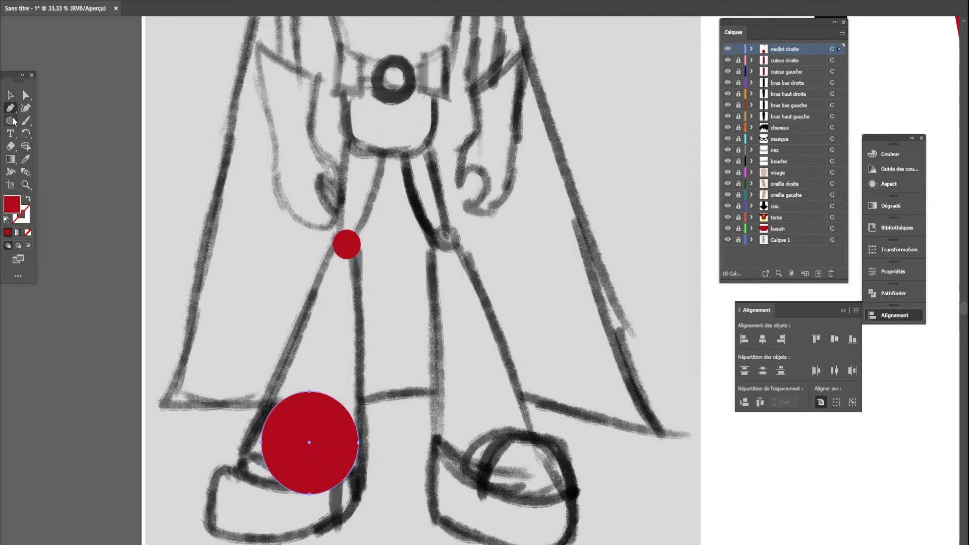
Step: Draw a closed four-point shape with the Pen tool between the side anchors of the ankle and knee circles
key(ctrl+shift+a)
click(9, 108)
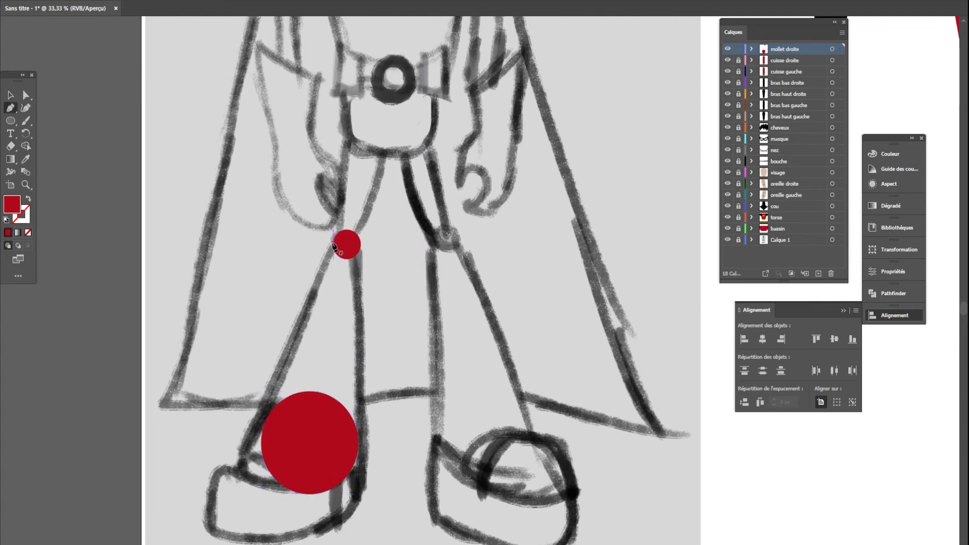
click(10, 96)
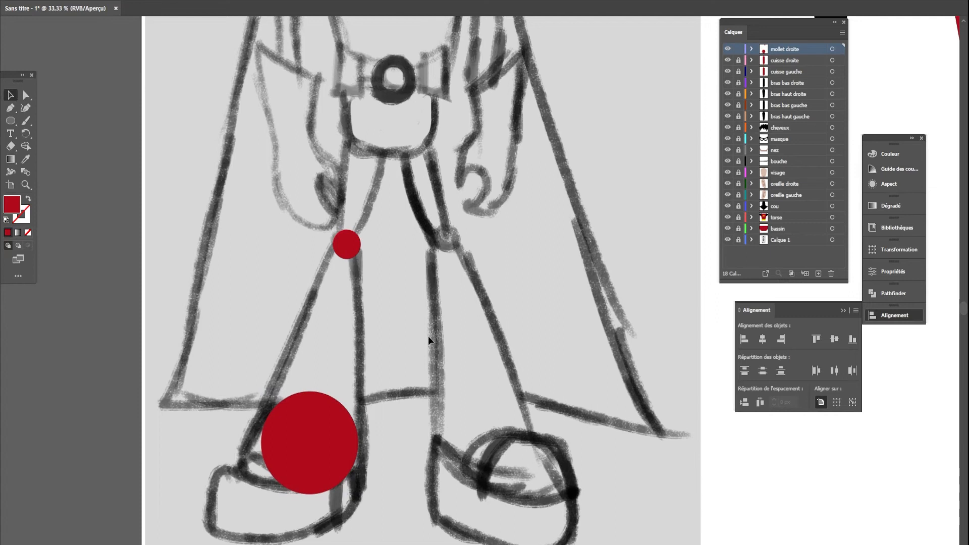
click(10, 108)
click(261, 442)
click(333, 245)
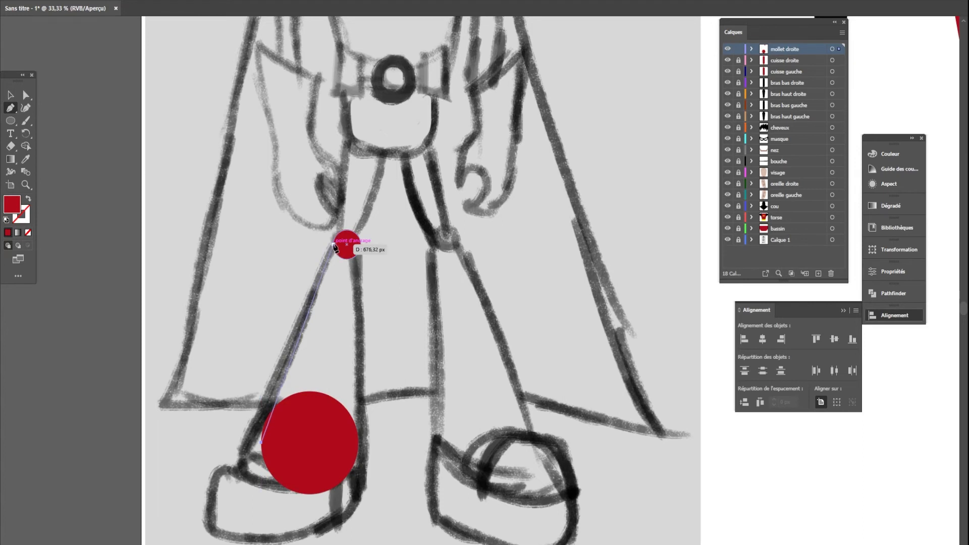
click(360, 244)
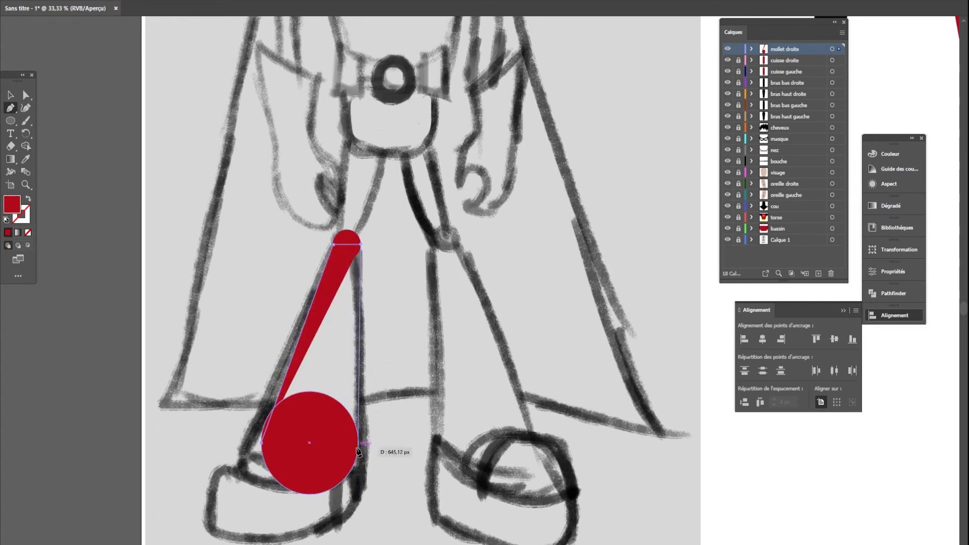
click(358, 442)
click(260, 443)
click(11, 94)
Step: Curve the outer side of the calf's connecting shape so it runs smoothly into the ankle circle
drag(10, 109, 55, 120)
drag(283, 383, 278, 381)
click(12, 96)
click(213, 416)
scroll(224, 420, up, 3)
drag(307, 401, 172, 220)
click(343, 360)
scroll(232, 333, up, 2)
click(10, 107)
drag(316, 294, 303, 296)
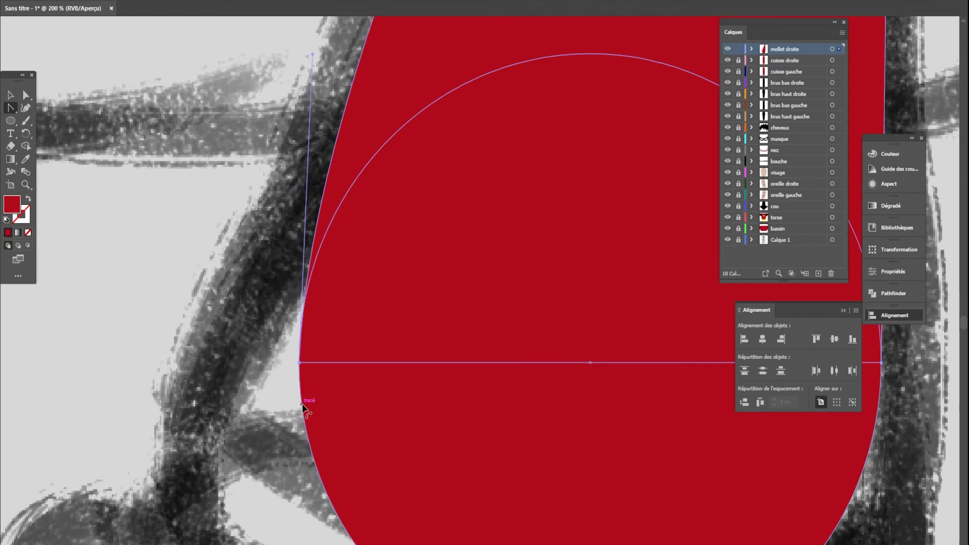
click(13, 94)
Step: Move the complete calf off the sketch and align its knee end with the lower end of the cuisse droite thigh
scroll(183, 282, down, 6)
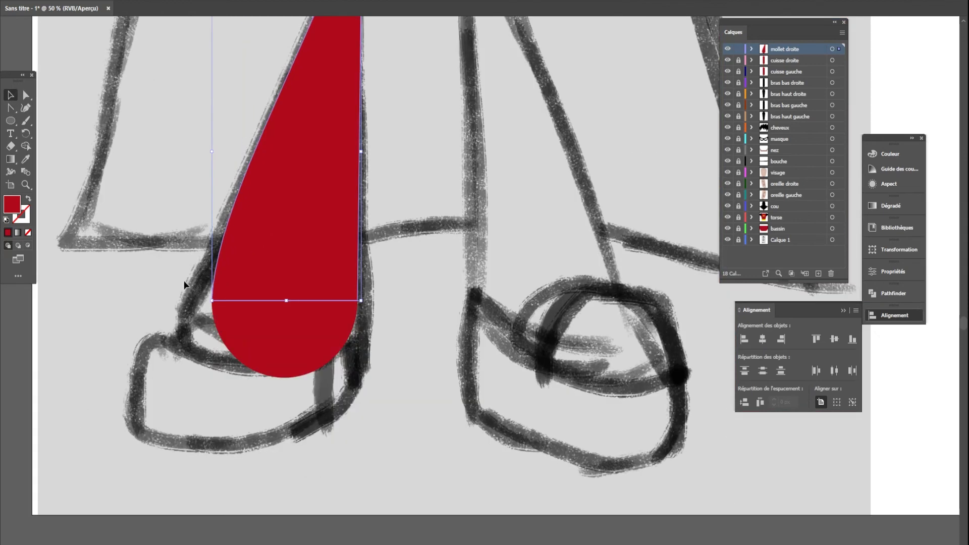
scroll(350, 279, down, 1)
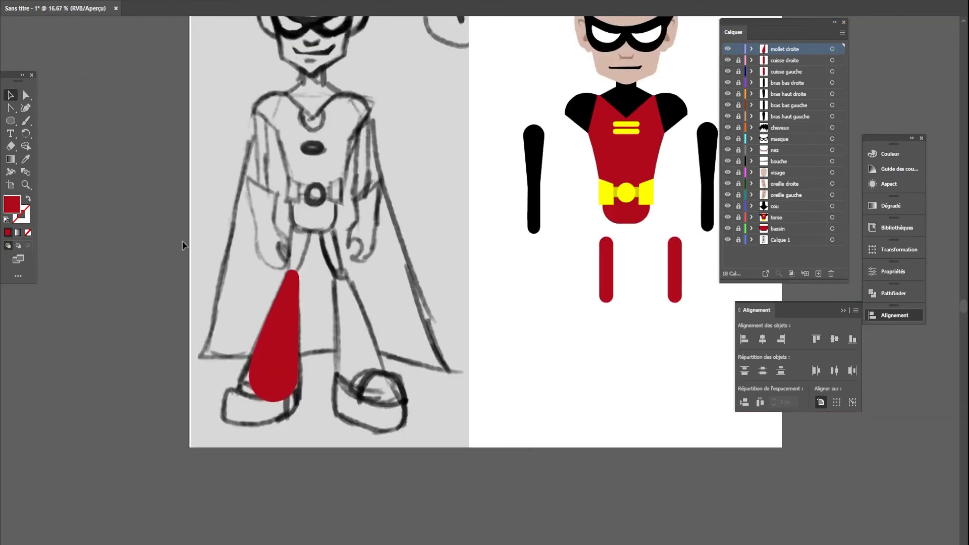
mouse_move(277, 353)
mouse_down()
mouse_move(623, 378)
mouse_move(592, 343)
mouse_move(593, 368)
mouse_up()
scroll(628, 361, up, 3)
scroll(545, 309, up, 2)
drag(526, 381, 523, 378)
scroll(596, 399, down, 1)
drag(621, 427, 550, 362)
click(563, 348)
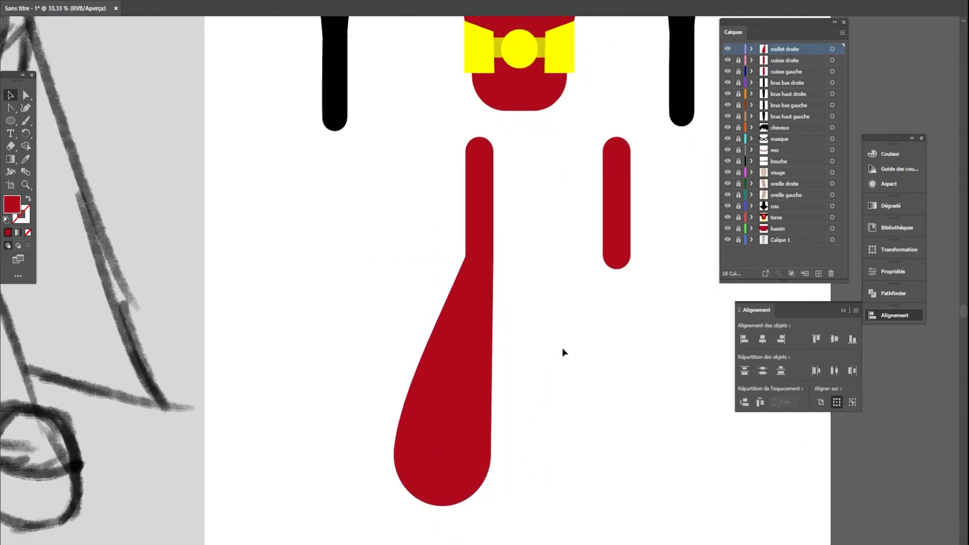
scroll(562, 349, down, 2)
drag(612, 423, 588, 447)
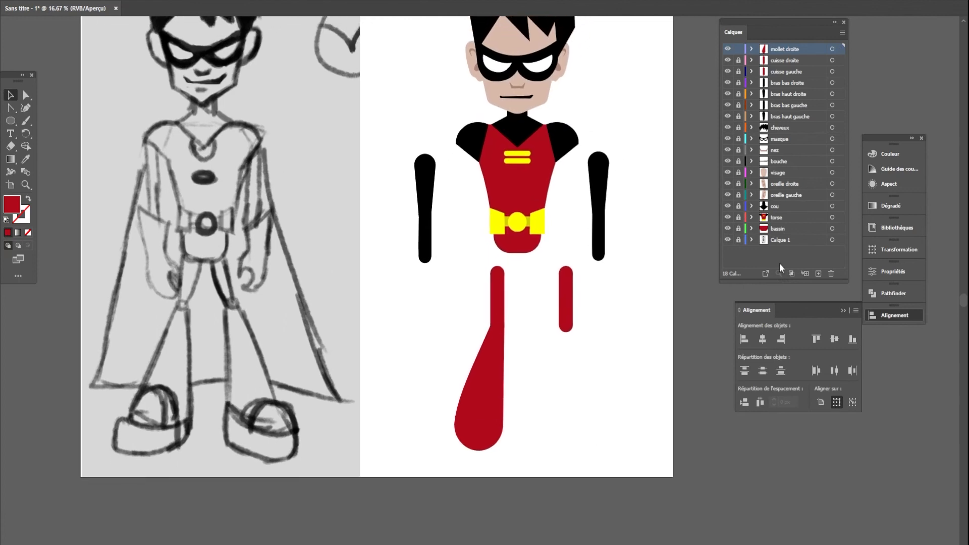
Step: Add a new layer above the others and name it "mollet gauche"
click(817, 274)
double_click(777, 47)
text(mollet gau)
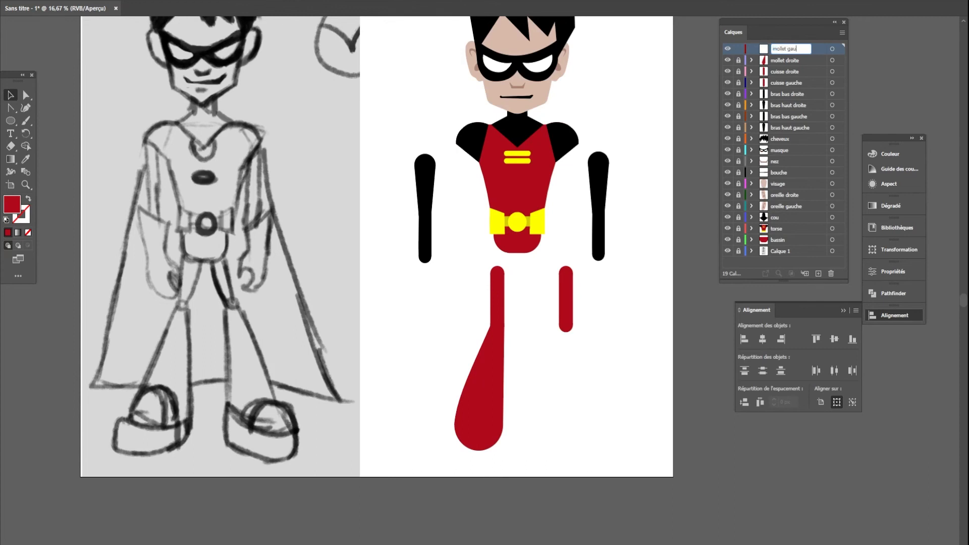
text(che)
key(Return)
Step: Paste a copy of the calf into mollet gauche, mirror it horizontally and place it under the cuisse gauche thigh
key(ctrl+f)
drag(493, 283, 559, 370)
right_click(574, 364)
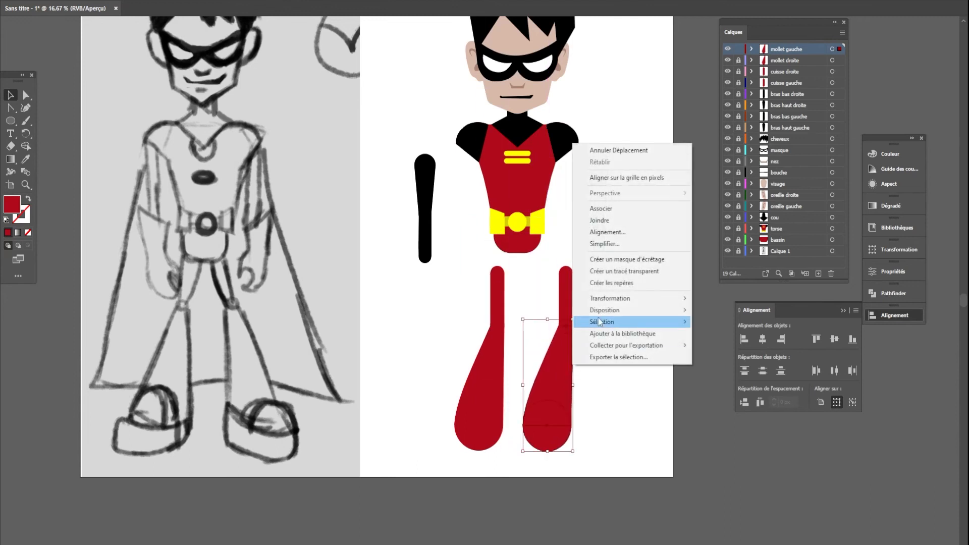
mouse_move(609, 298)
click(711, 338)
click(515, 346)
drag(558, 395, 585, 388)
scroll(567, 361, up, 3)
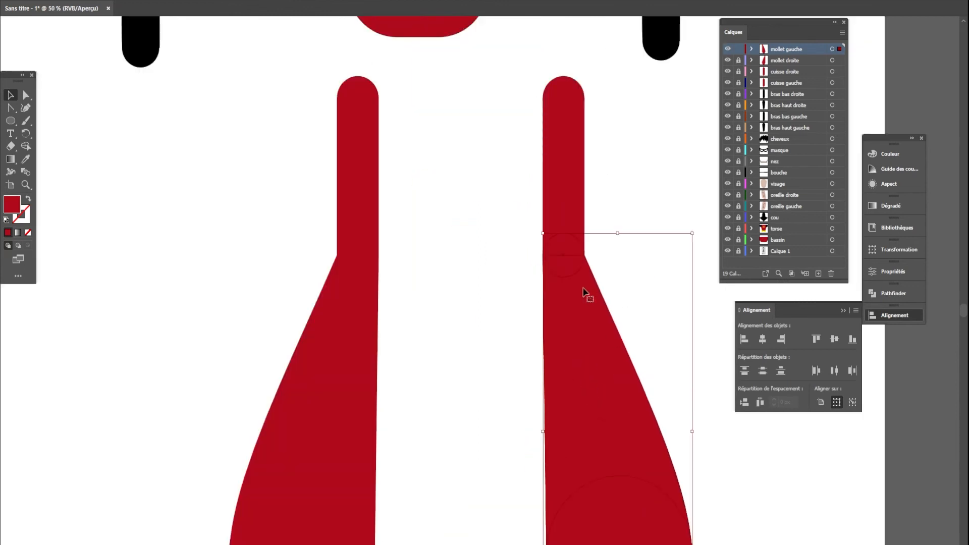
Step: Unlock all the layers and nudge the left calf up so its knee circle fits the end of the thigh
click(787, 61)
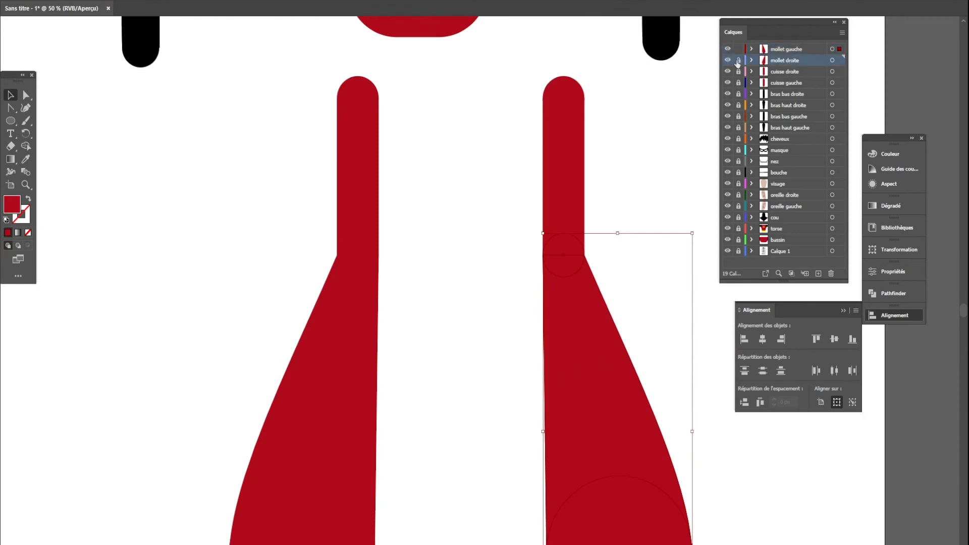
drag(738, 72, 738, 250)
scroll(577, 260, up, 4)
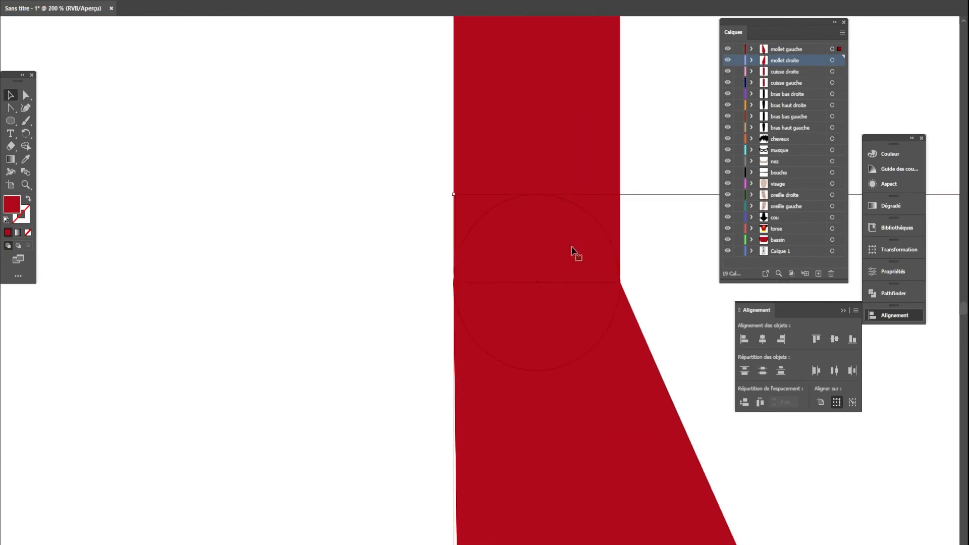
drag(585, 378, 577, 364)
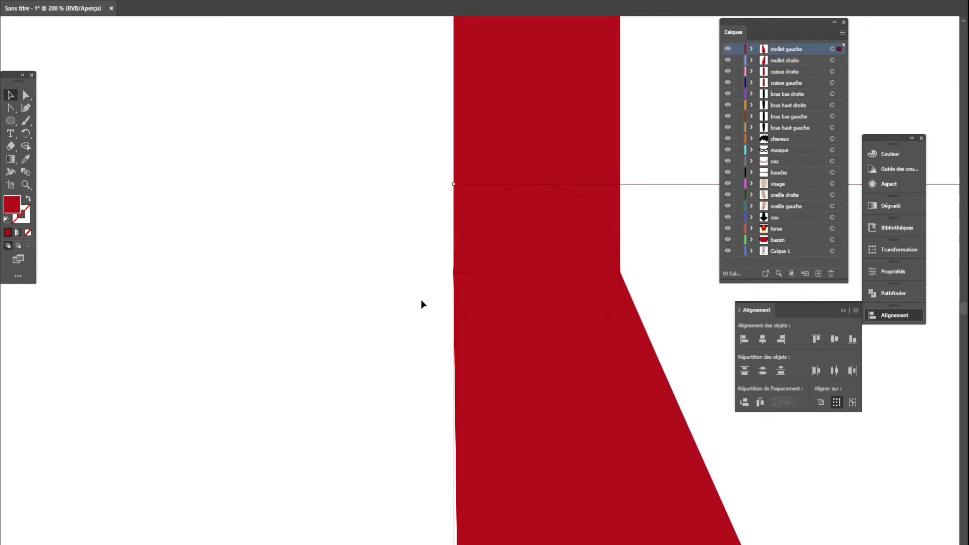
Step: Select the complete right calf and nudge it up into line with the lower end of the cuisse droite thigh
scroll(421, 303, down, 4)
drag(298, 306, 438, 303)
click(371, 311)
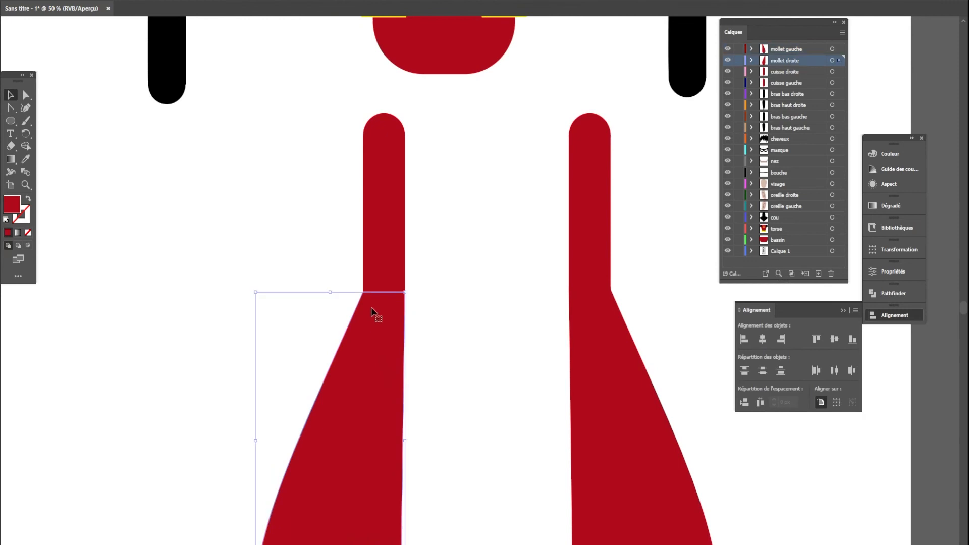
scroll(372, 311, up, 3)
click(393, 266)
drag(530, 419, 283, 326)
drag(544, 405, 289, 335)
drag(406, 333, 404, 328)
click(566, 387)
key(ctrl+0)
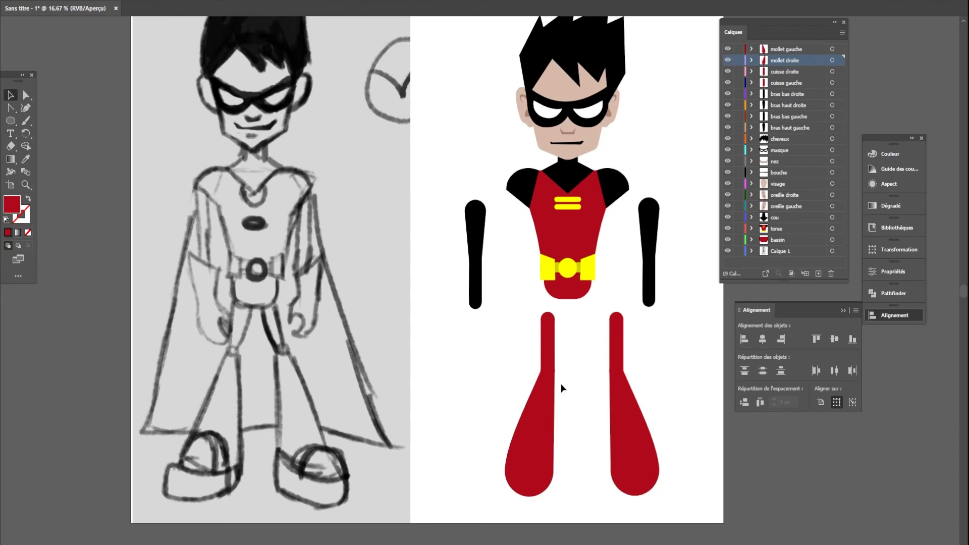
Step: Adjust the right calf's ankle circle so it sits flush with the lower end of the calf's connecting shape
scroll(562, 477, up, 5)
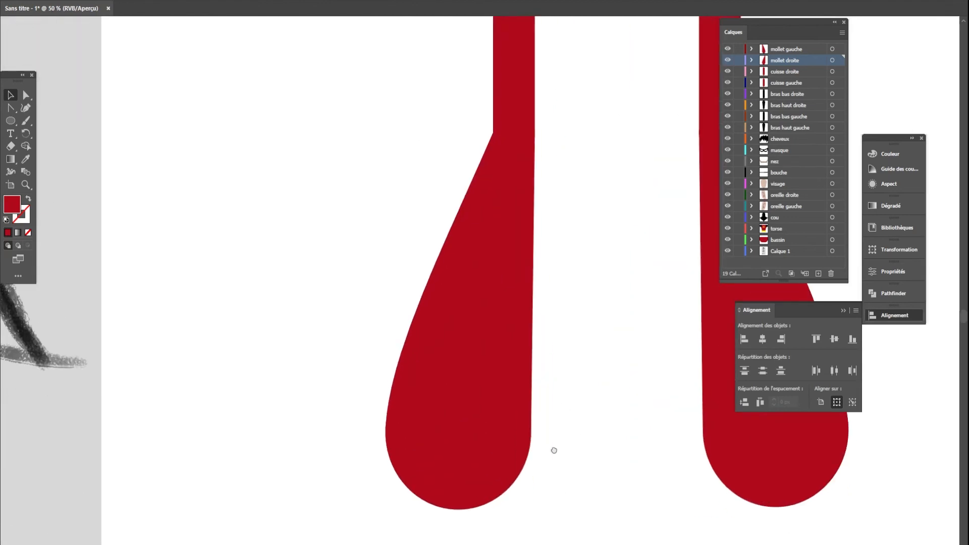
drag(457, 445, 449, 437)
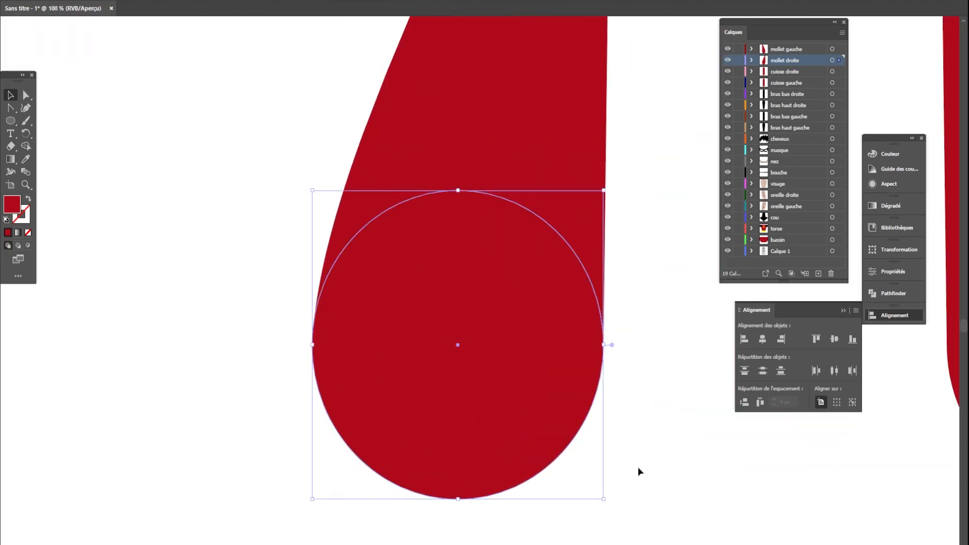
scroll(609, 459, down, 2)
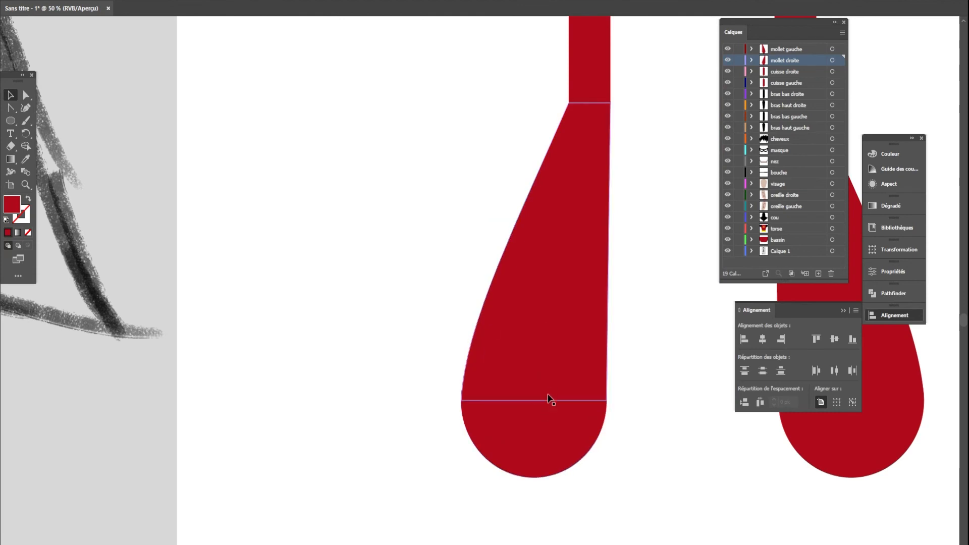
scroll(626, 487, down, 4)
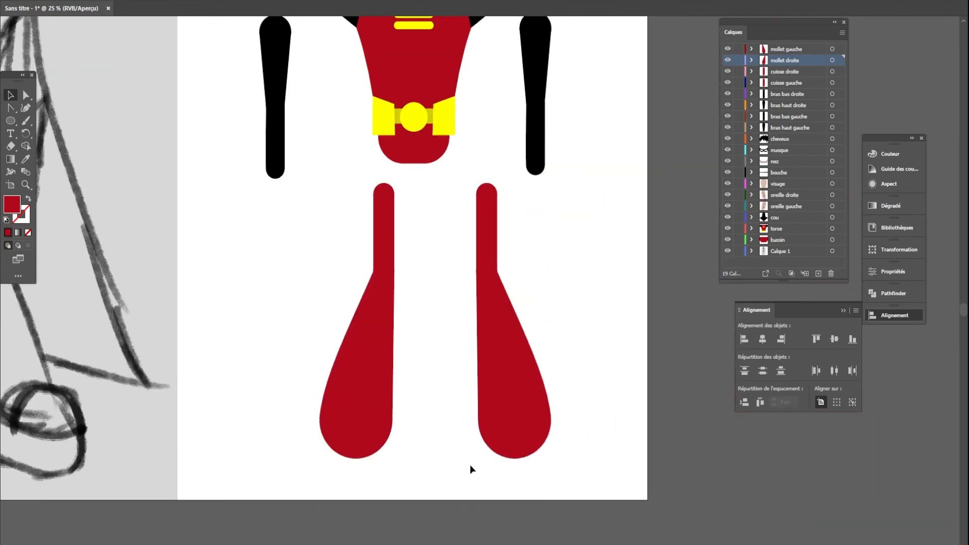
Step: Move each complete leg, thigh and calf together, up against the pelvis so its upper end tucks in below the belt
drag(470, 462, 483, 475)
drag(408, 355, 408, 353)
drag(434, 422, 436, 402)
drag(516, 460, 490, 432)
scroll(489, 394, up, 4)
mouse_move(491, 398)
mouse_down()
mouse_move(480, 396)
mouse_move(492, 398)
mouse_up()
scroll(646, 338, down, 3)
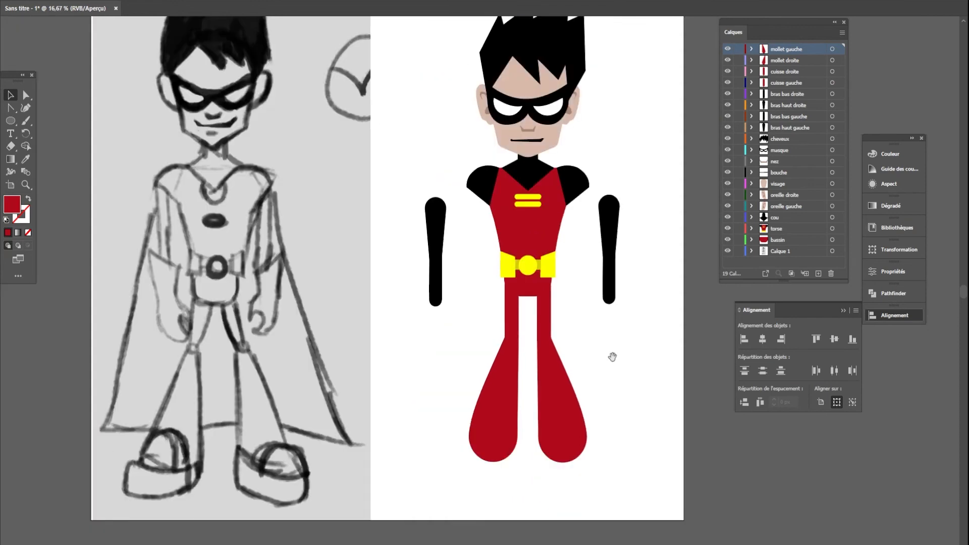
Step: Move both complete arms inward and up so their upper ends join the shoulders of the torso
drag(612, 356, 588, 422)
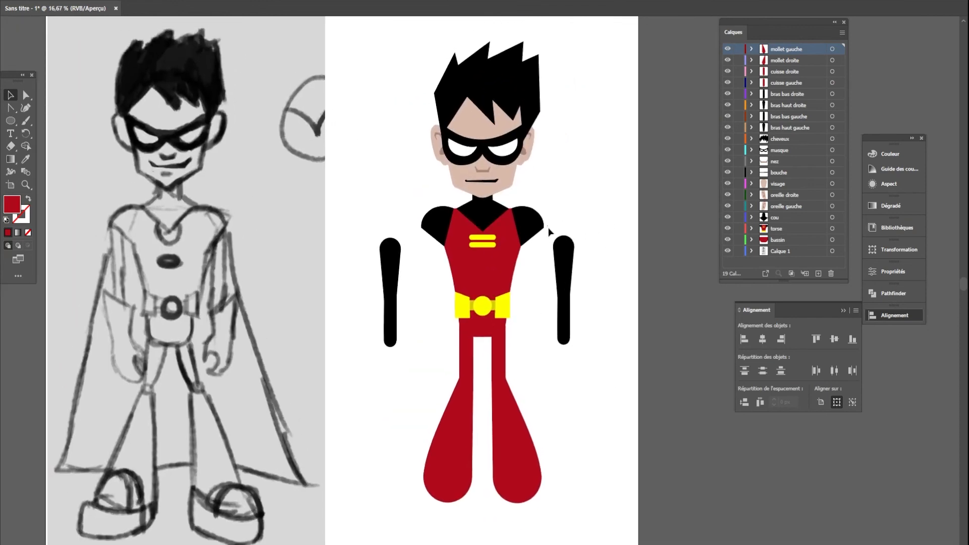
drag(567, 279, 534, 260)
click(578, 311)
drag(365, 226, 411, 374)
mouse_move(391, 287)
mouse_down()
mouse_move(434, 214)
mouse_move(430, 263)
mouse_up()
click(570, 393)
scroll(589, 380, down, 1)
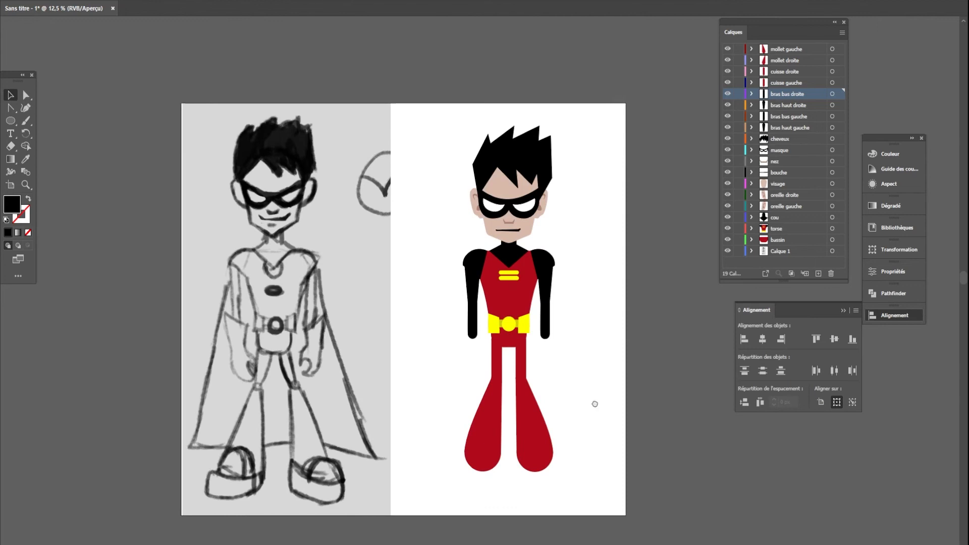
scroll(594, 402, down, 1)
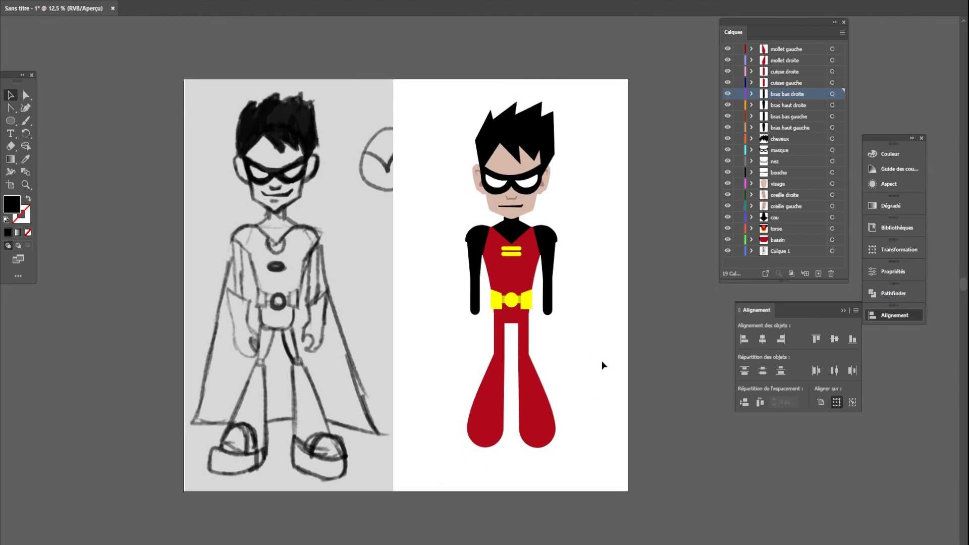
Step: Bend the straight inner sides of both calves into gentle curves with the Anchor Point tool
scroll(499, 368, up, 3)
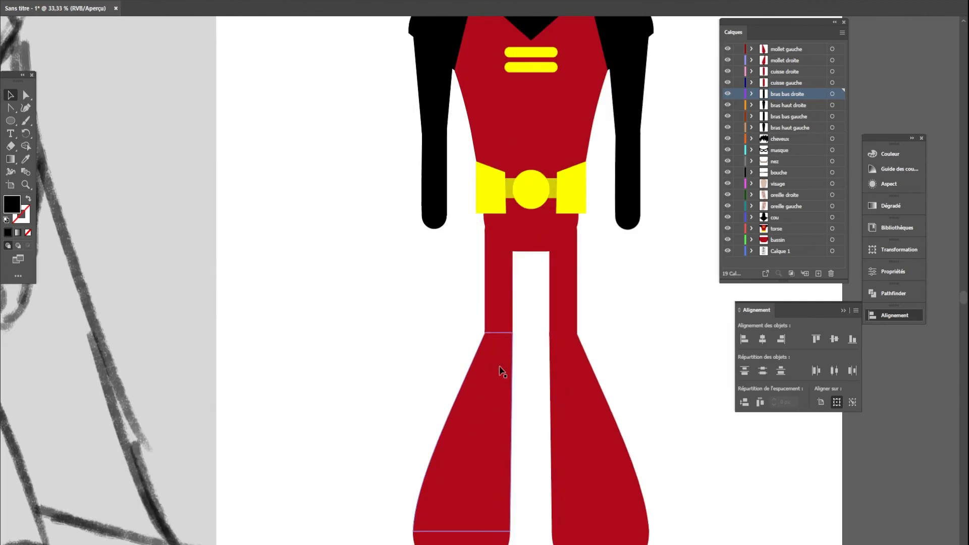
click(501, 281)
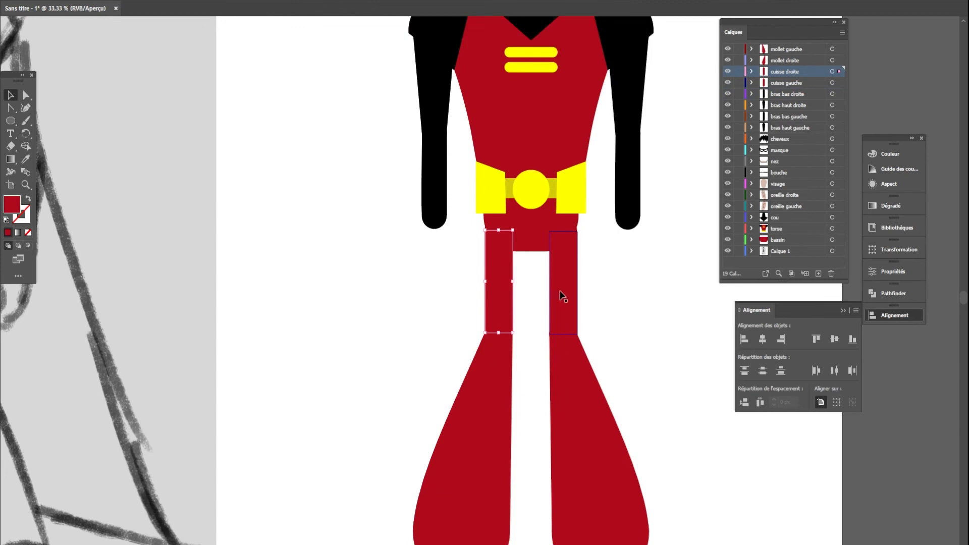
scroll(563, 297, down, 3)
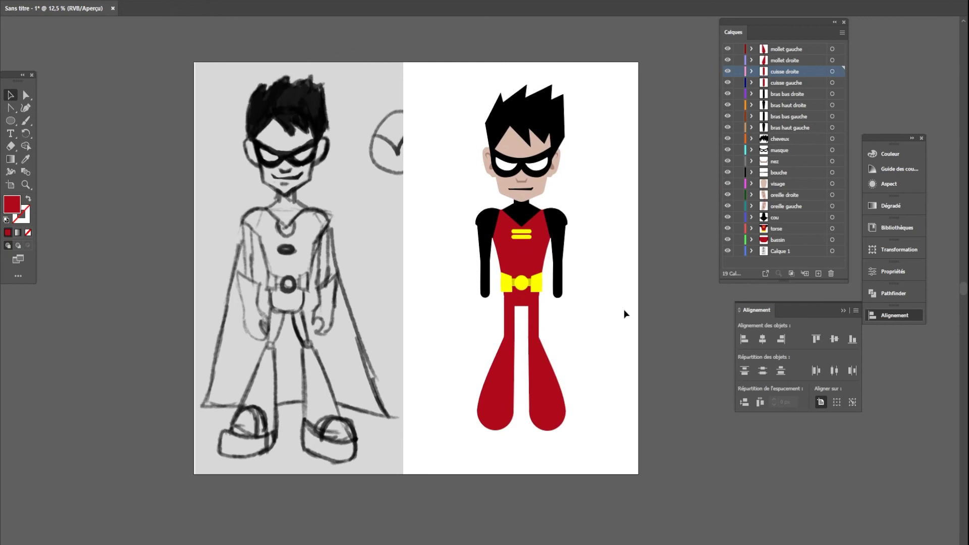
scroll(512, 373, up, 3)
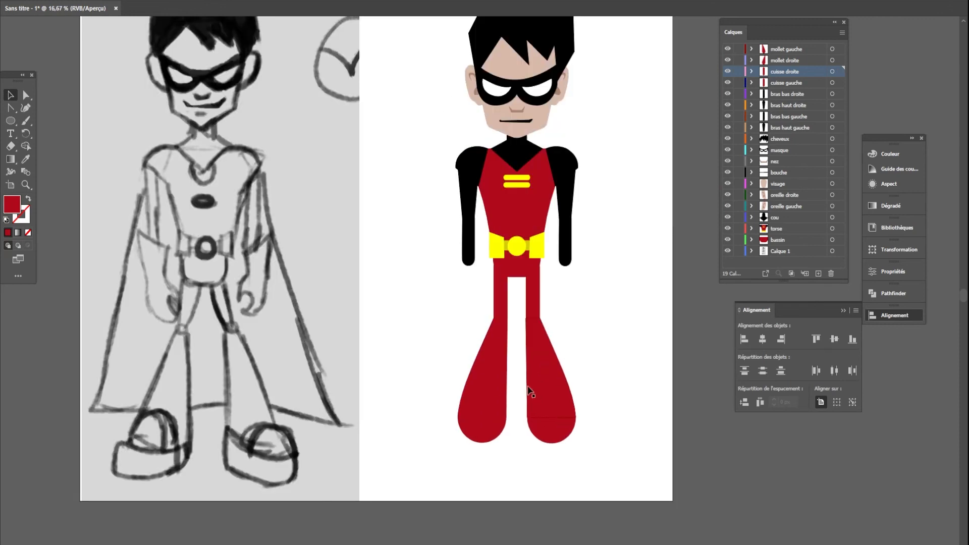
click(496, 373)
key(a)
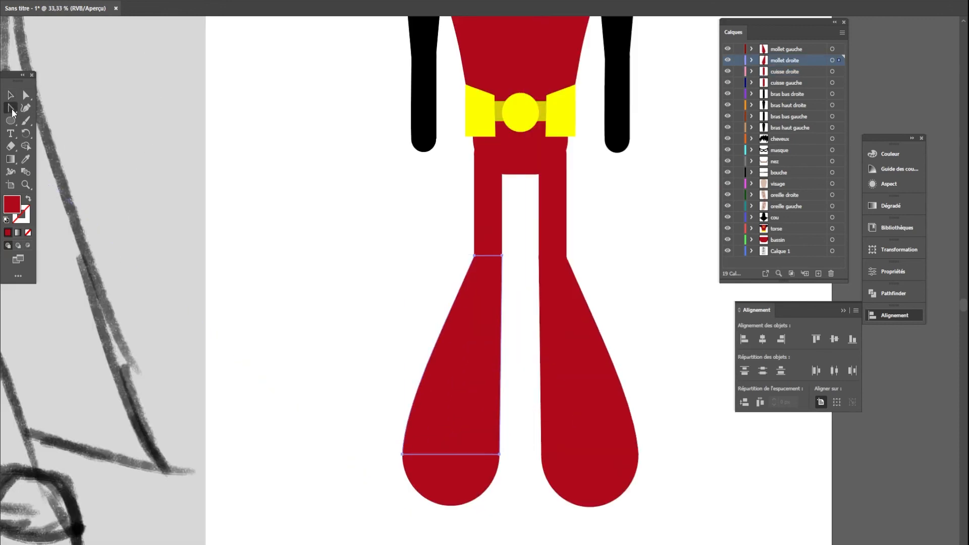
drag(501, 395, 496, 383)
click(541, 371)
scroll(637, 291, down, 2)
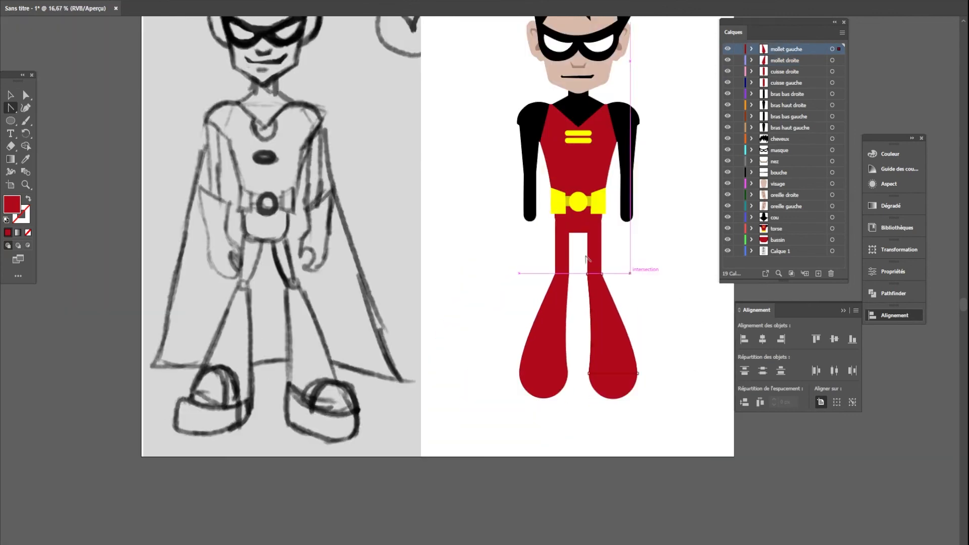
key(v)
click(528, 242)
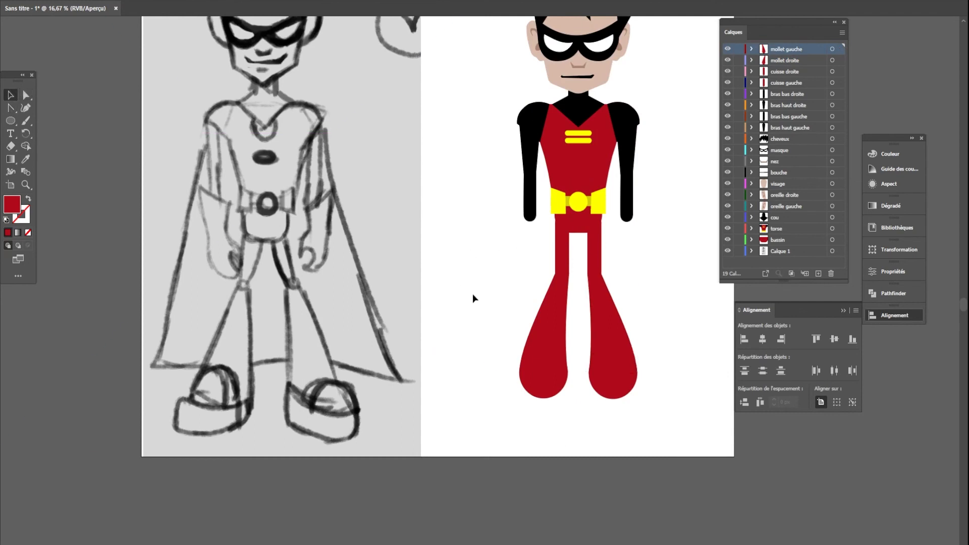
Step: Add a new layer above the others for the right foot and name it "pied droite"
scroll(473, 295, down, 1)
drag(456, 265, 467, 327)
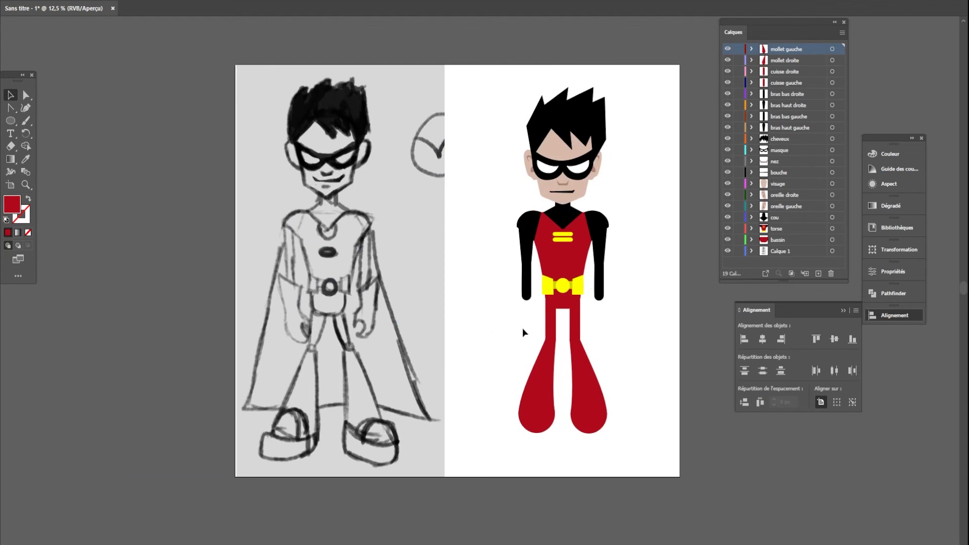
scroll(537, 396, up, 1)
scroll(531, 372, down, 2)
scroll(125, 296, up, 1)
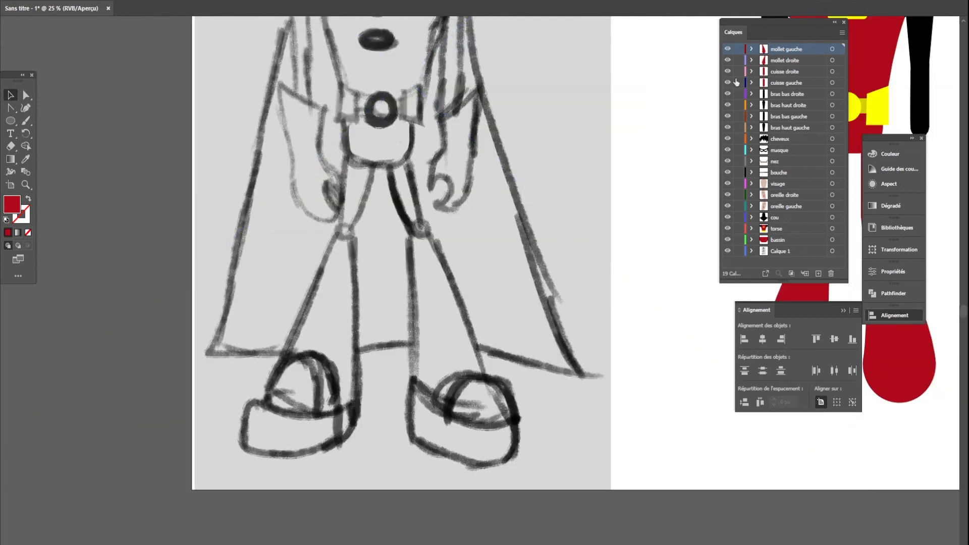
click(818, 274)
double_click(782, 49)
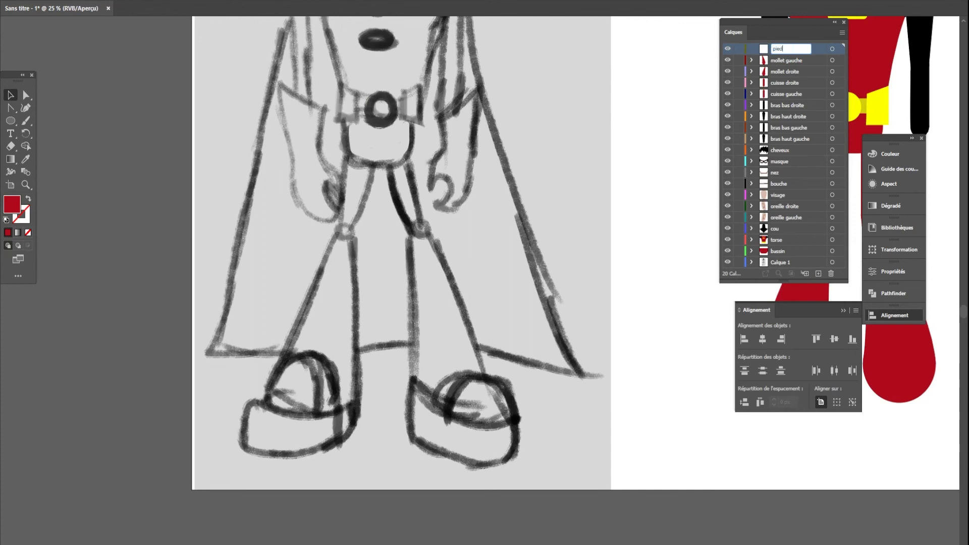
text(pied droite)
key(Return)
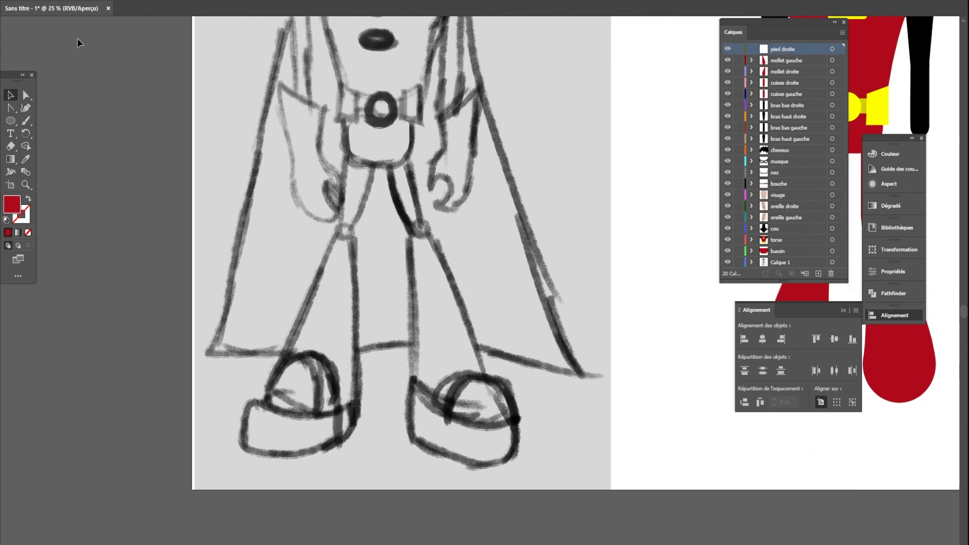
Step: Set the fill colour to #848484 and draw a closed four-point shape over the front of the sketch's right shoe with the Pen tool
click(10, 107)
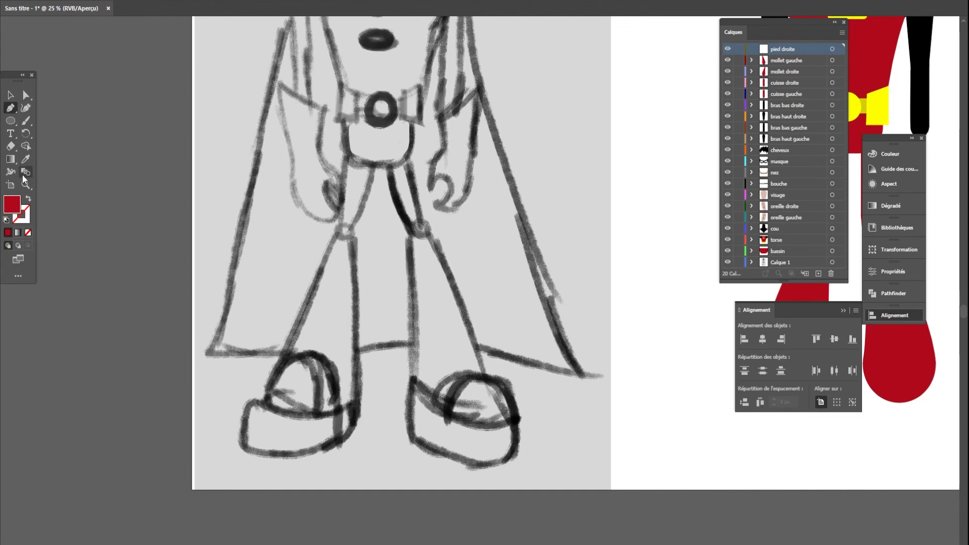
double_click(12, 204)
text(848484)
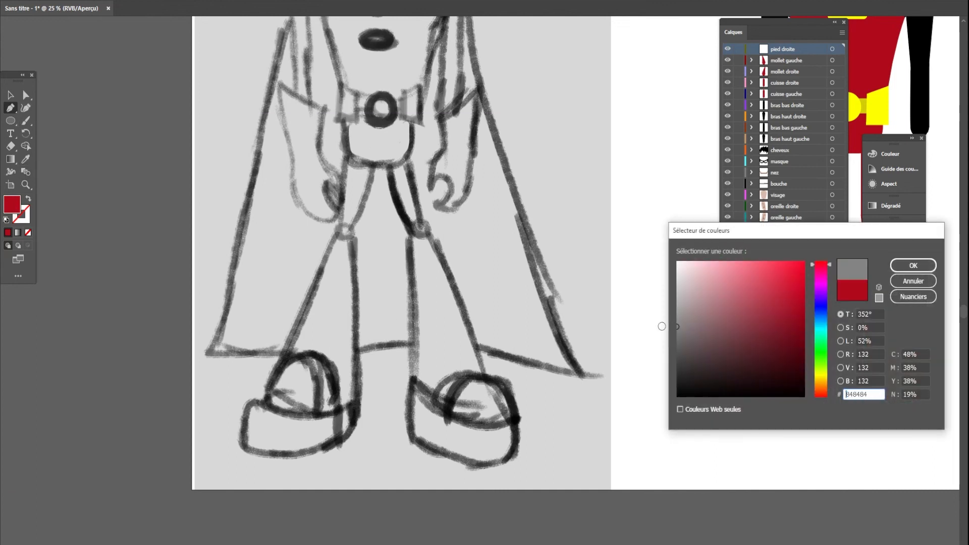
key(Return)
click(337, 409)
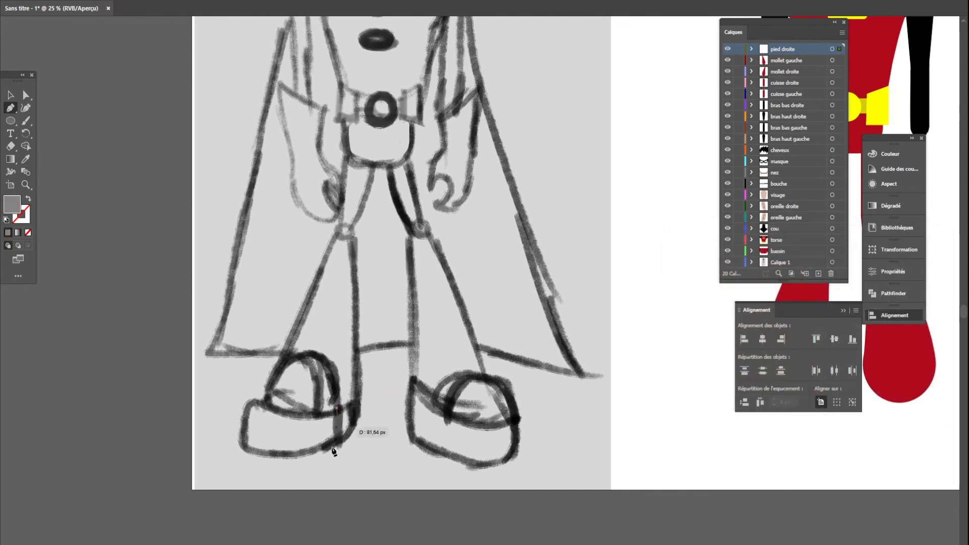
click(337, 442)
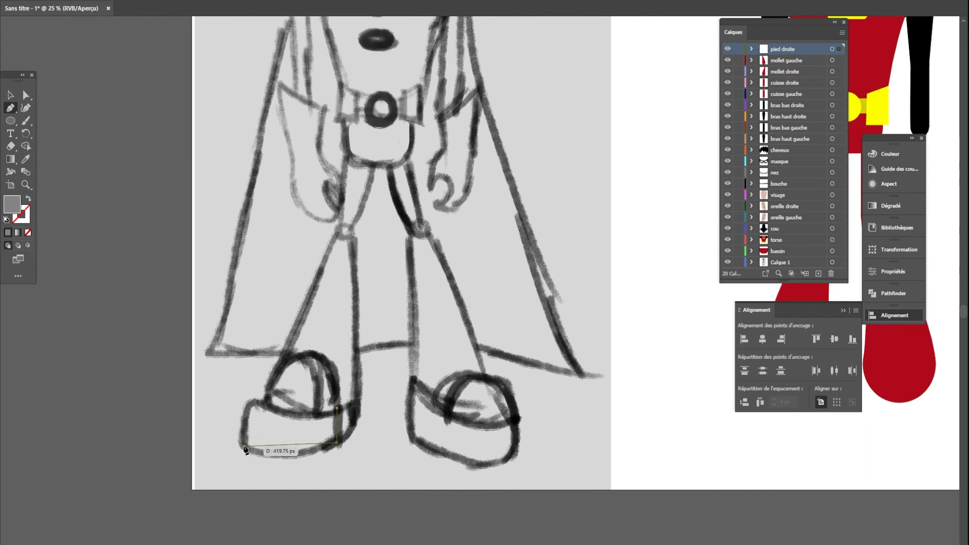
click(243, 442)
click(336, 406)
Step: Curve the lower, outer and upper edges of the grey shoe front to follow the sketch
click(11, 108)
click(65, 121)
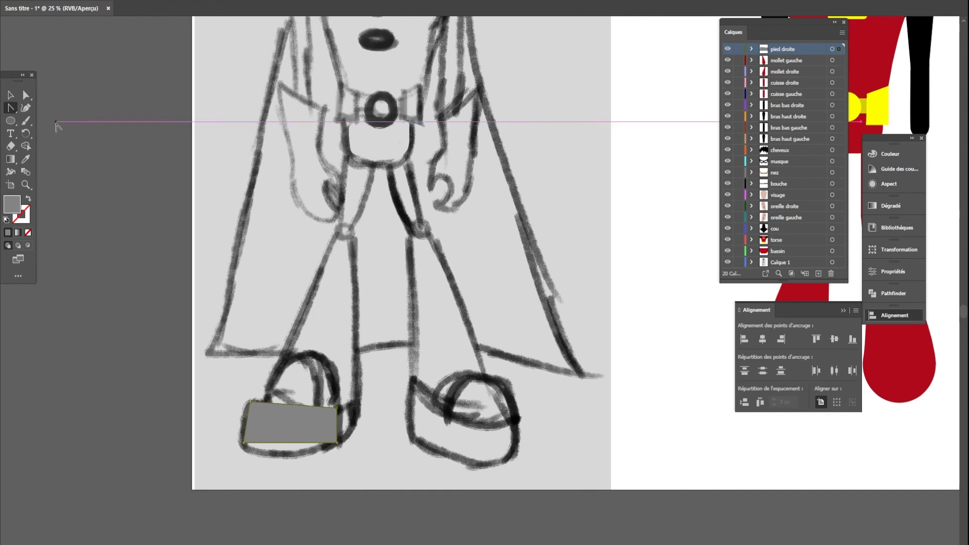
drag(286, 443, 242, 458)
drag(303, 463, 310, 463)
drag(245, 424, 296, 417)
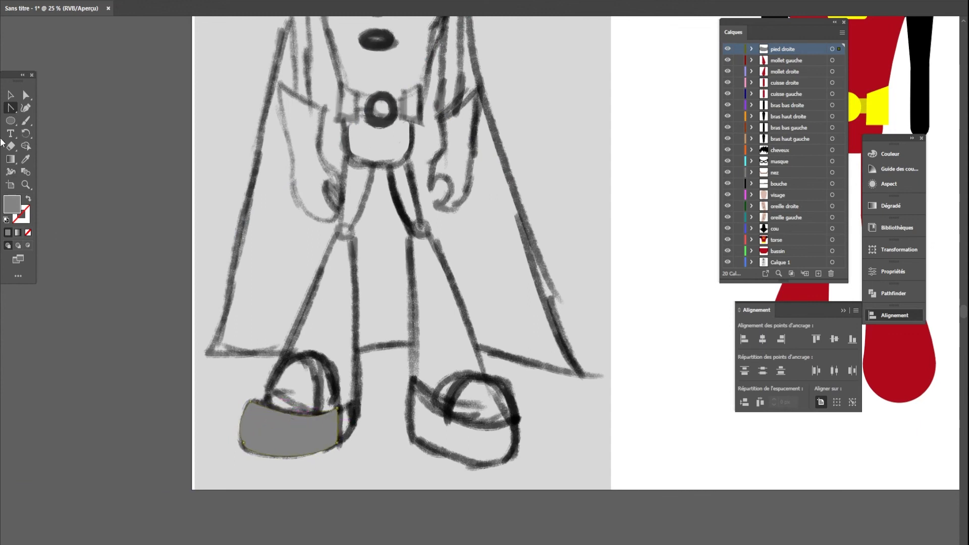
Step: Draw a small closed four-point grey shape with the Pen tool over the inner side of the right shoe
click(9, 109)
click(56, 108)
click(359, 402)
click(359, 424)
click(343, 440)
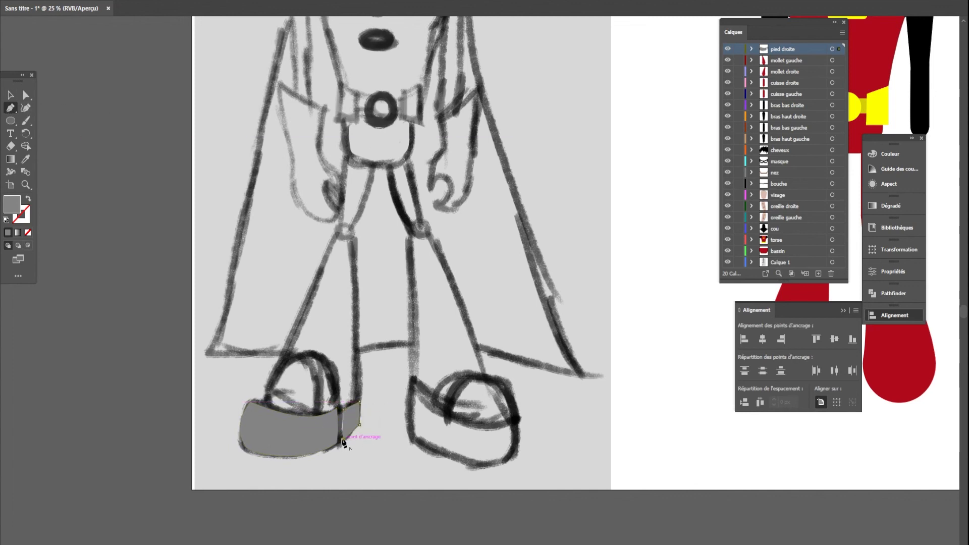
click(343, 403)
Step: Curve an edge of the small grey inner-side shape on the right shoe to follow the sketch and nudge the shape into place
drag(11, 105, 56, 122)
scroll(291, 464, up, 2)
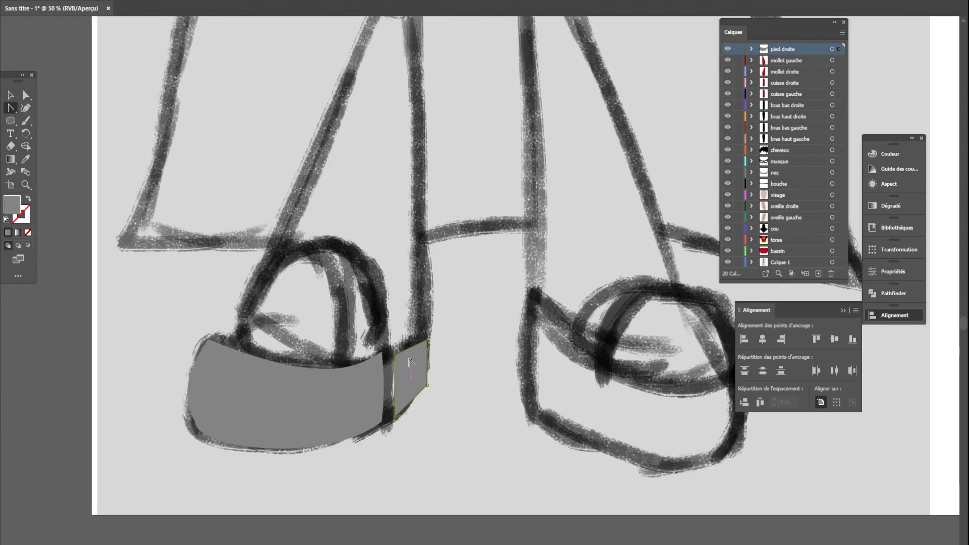
drag(429, 350, 413, 404)
key(v)
drag(414, 363, 413, 359)
click(448, 466)
scroll(449, 462, down, 2)
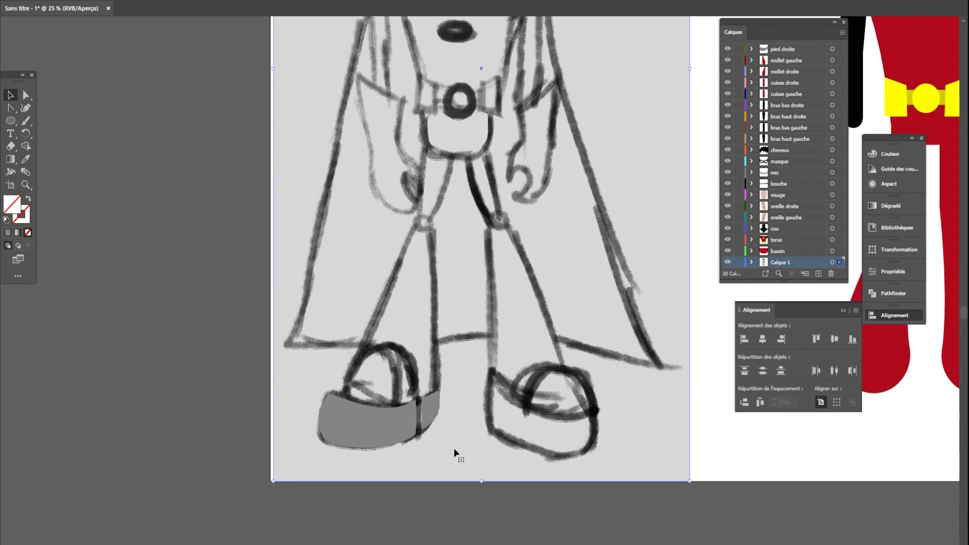
Step: Draw a circle over the rounded arch above the right shoe, give it the shoe's grey fill and shift it slightly towards the outer side
click(10, 119)
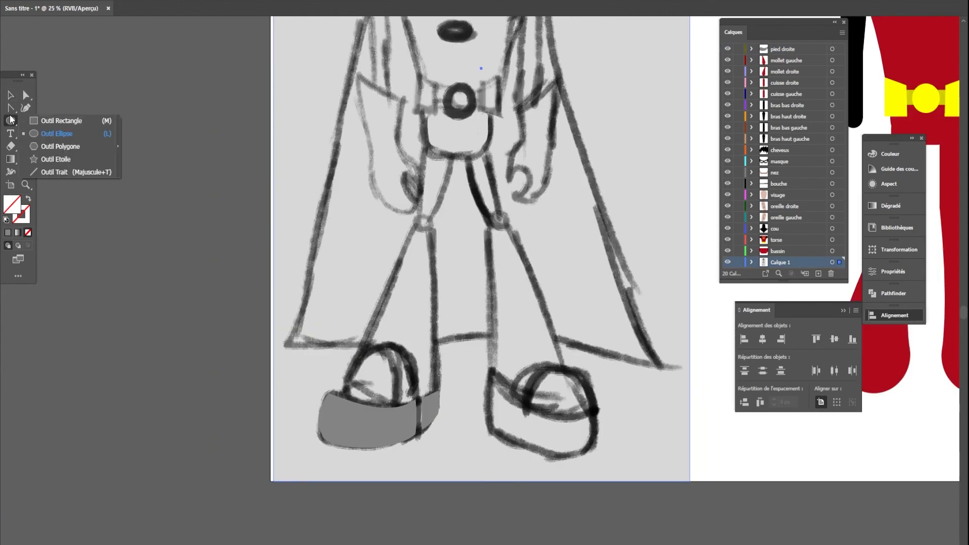
click(60, 133)
drag(347, 346, 412, 416)
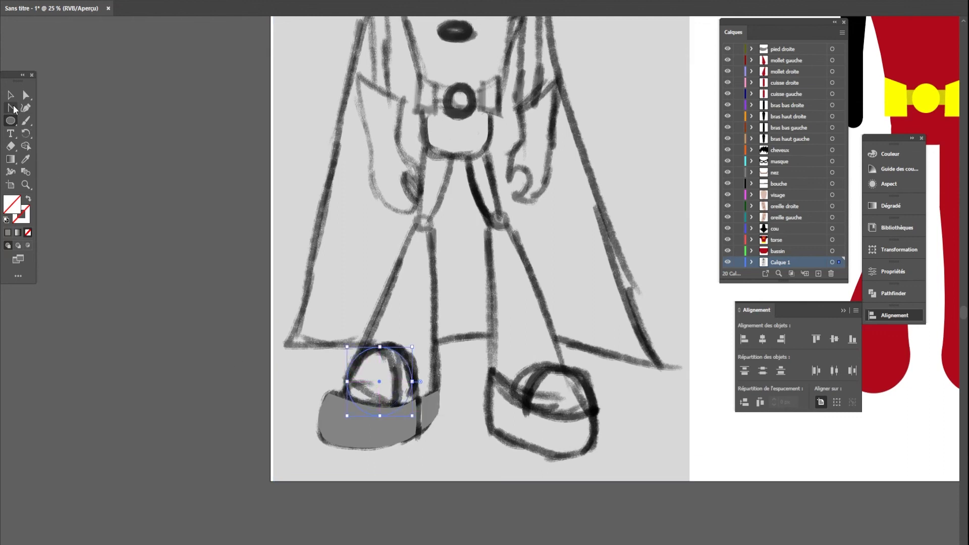
click(25, 159)
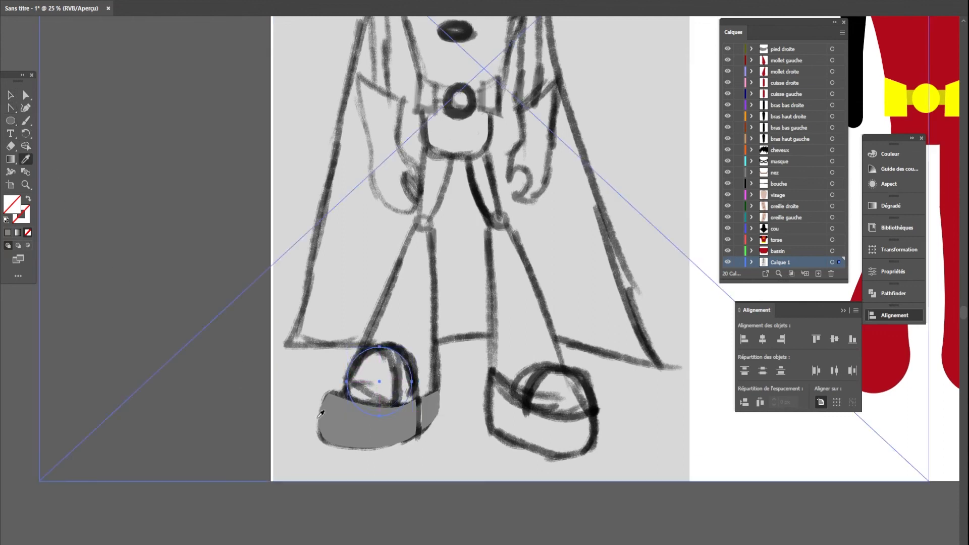
click(320, 414)
key(v)
drag(382, 392, 370, 398)
scroll(363, 442, up, 1)
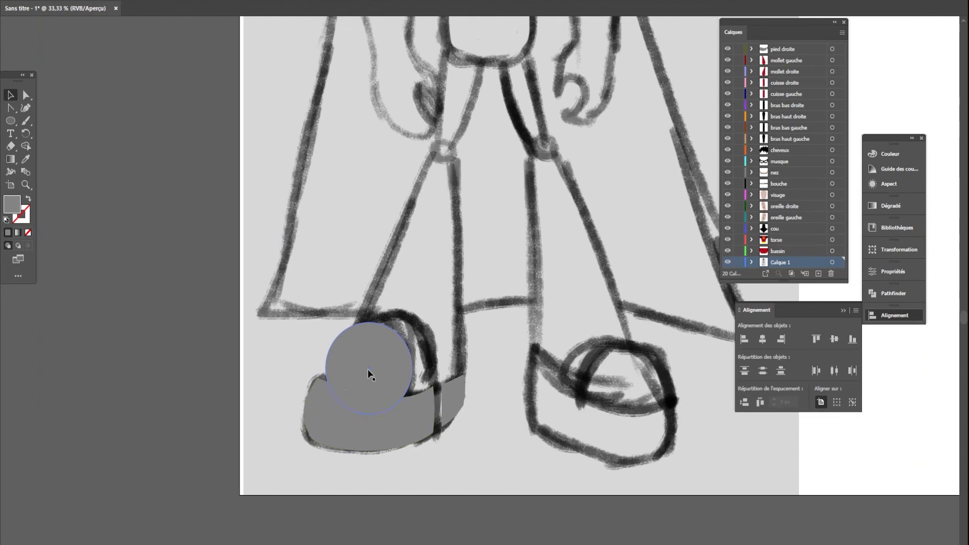
Step: Bring the right shoe's front shape to the front and fill it and the small inner-side shape with #6d6d6d
click(361, 428)
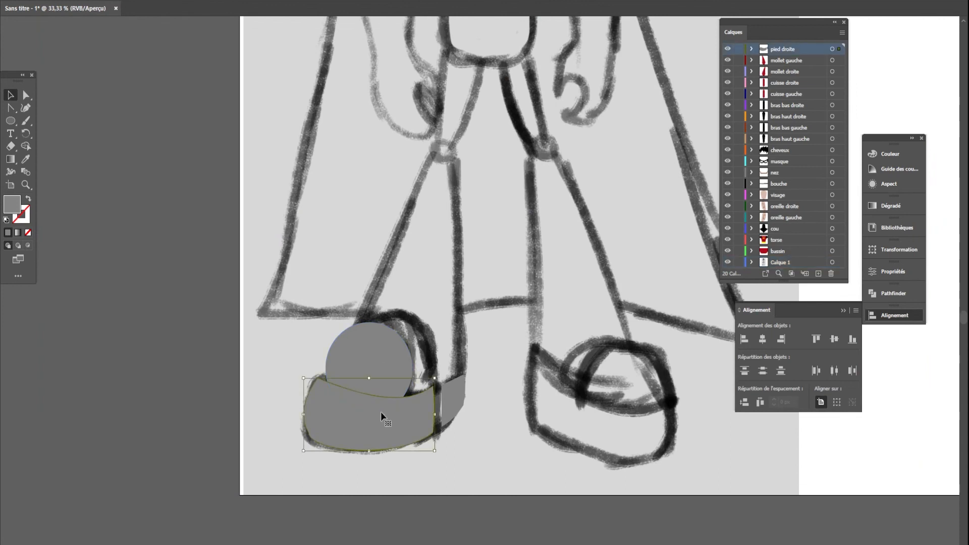
right_click(360, 411)
mouse_move(419, 356)
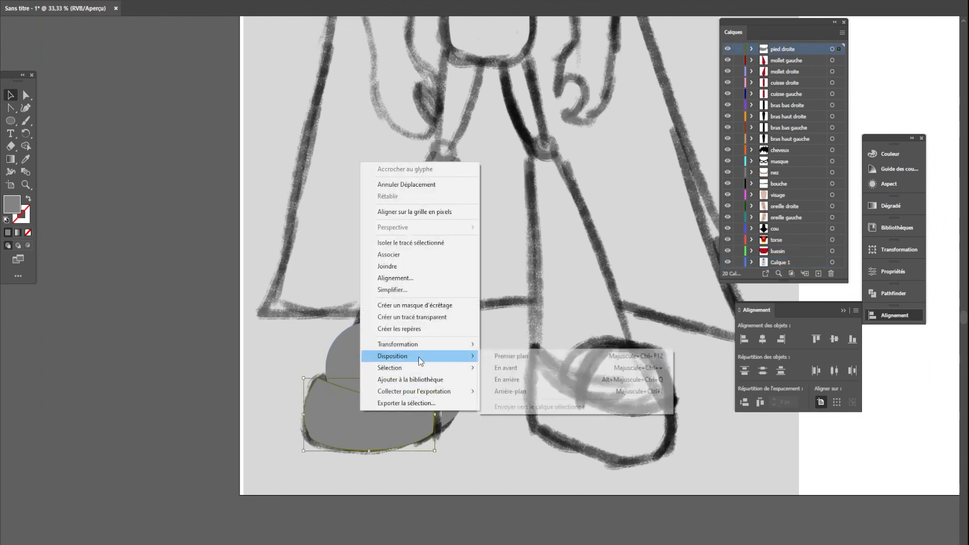
click(524, 356)
double_click(11, 200)
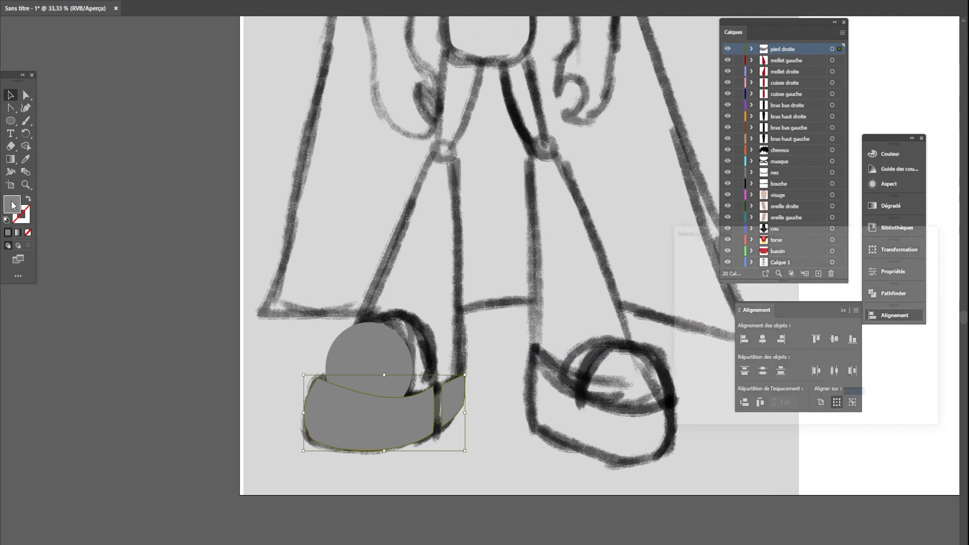
click(913, 266)
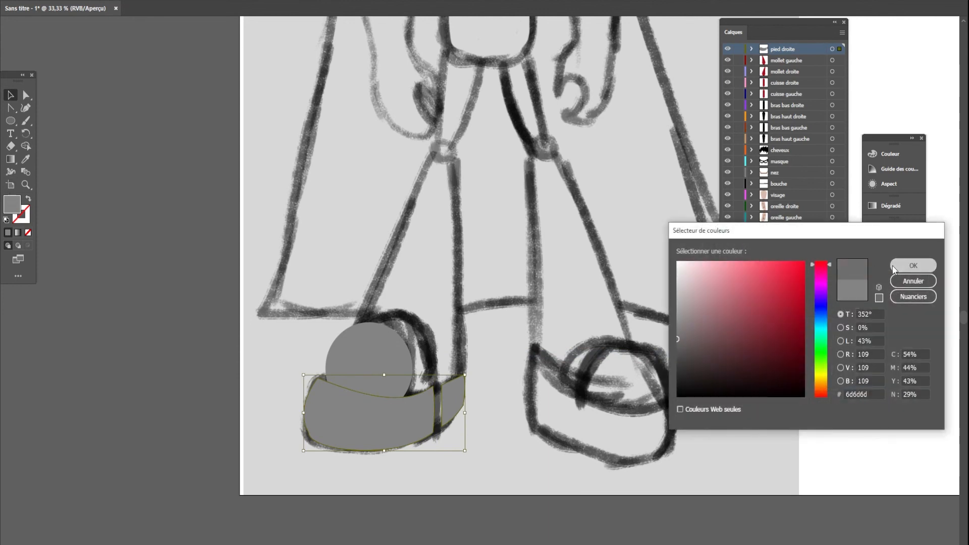
click(524, 378)
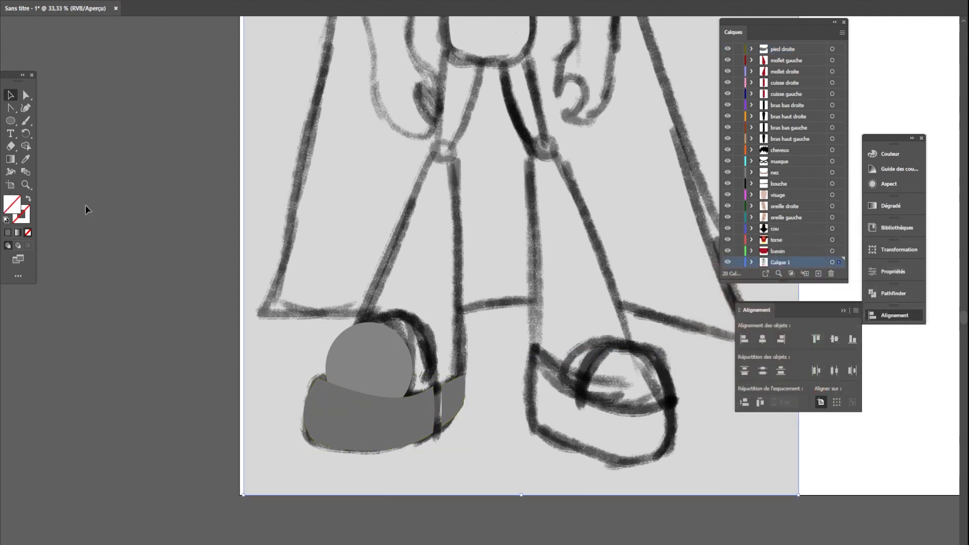
Step: Duplicate the grey circle with a small offset towards the inner side, bring the original circle forward and fill it with #aaa7a7
drag(392, 343, 401, 368)
right_click(345, 343)
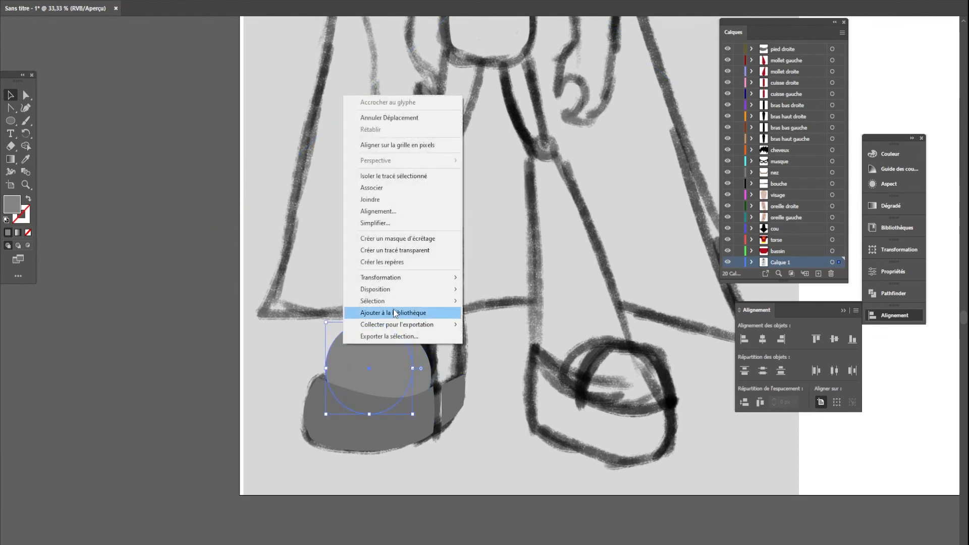
mouse_move(394, 294)
click(494, 289)
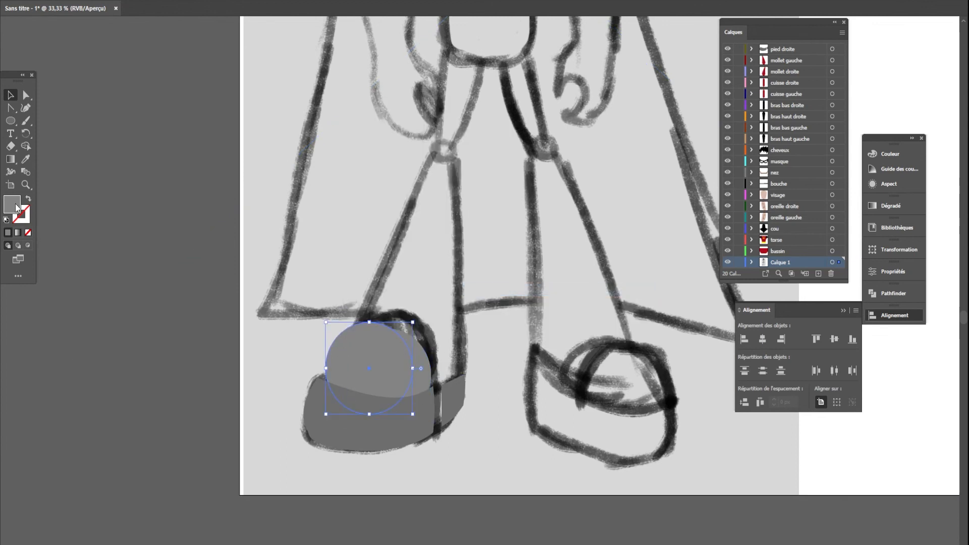
double_click(12, 203)
click(686, 297)
mouse_move(686, 297)
mouse_down()
mouse_move(662, 300)
mouse_move(677, 306)
mouse_up()
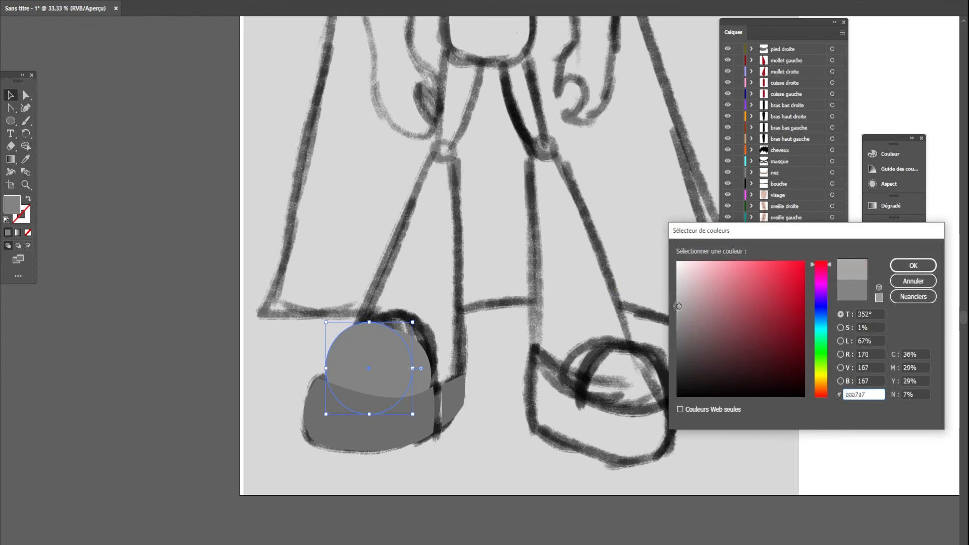
click(931, 266)
click(535, 316)
key(ctrl+minus)
key(ctrl+minus)
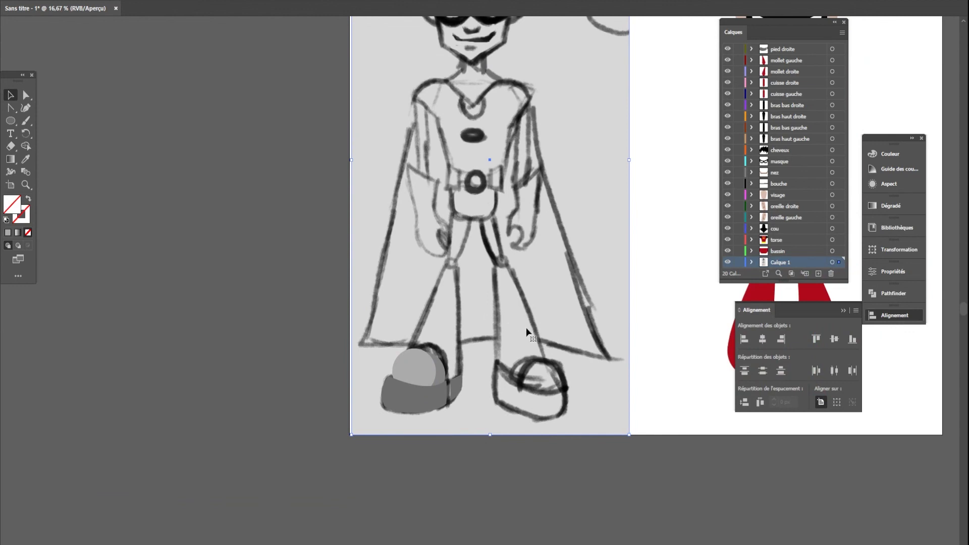
scroll(469, 378, up, 1)
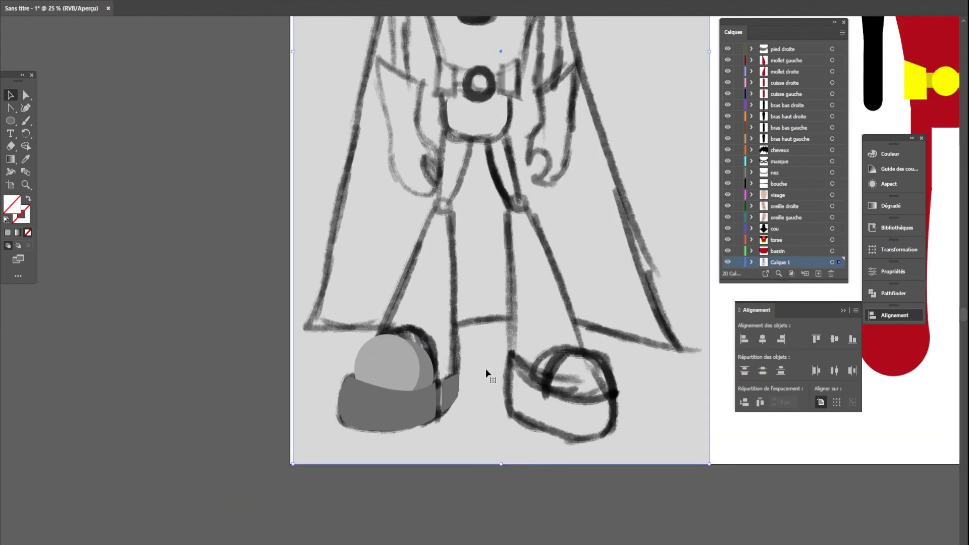
click(11, 108)
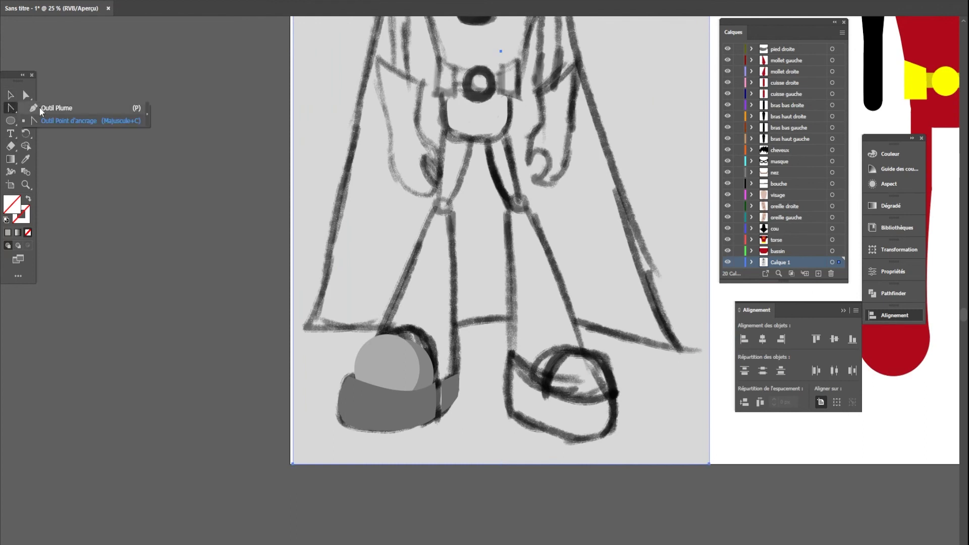
scroll(392, 394, up, 1)
click(12, 96)
mouse_move(452, 308)
mouse_down()
mouse_move(415, 341)
mouse_move(465, 318)
mouse_up()
key(ctrl+z)
Step: Delete both grey circles above the right shoe, lock the sketch layer "Calque 1" and make "pied droite" the active layer
click(739, 262)
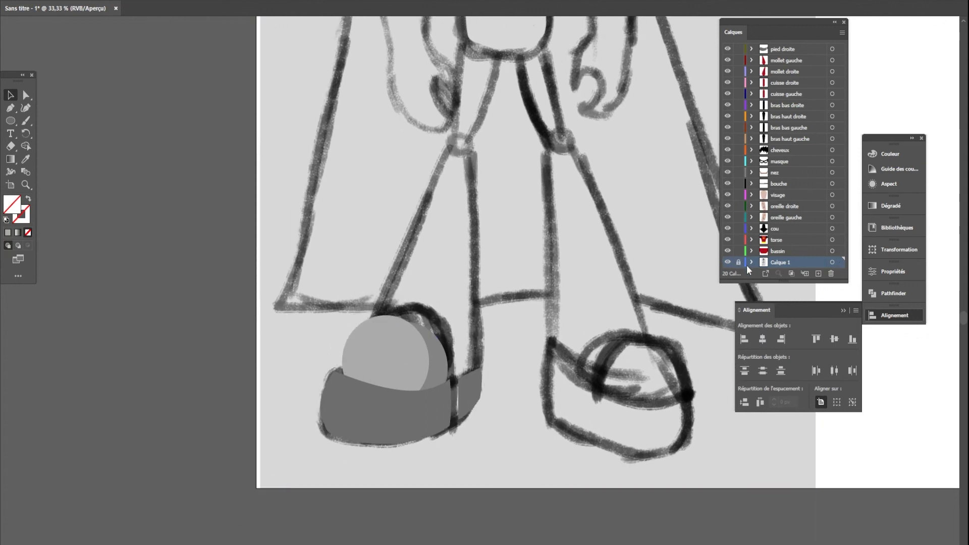
click(353, 441)
click(406, 346)
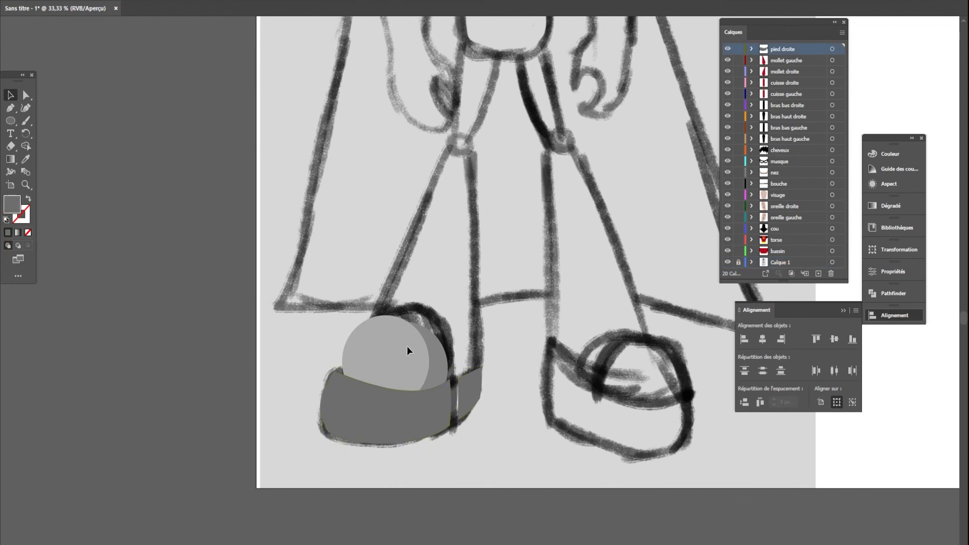
click(738, 262)
click(409, 338)
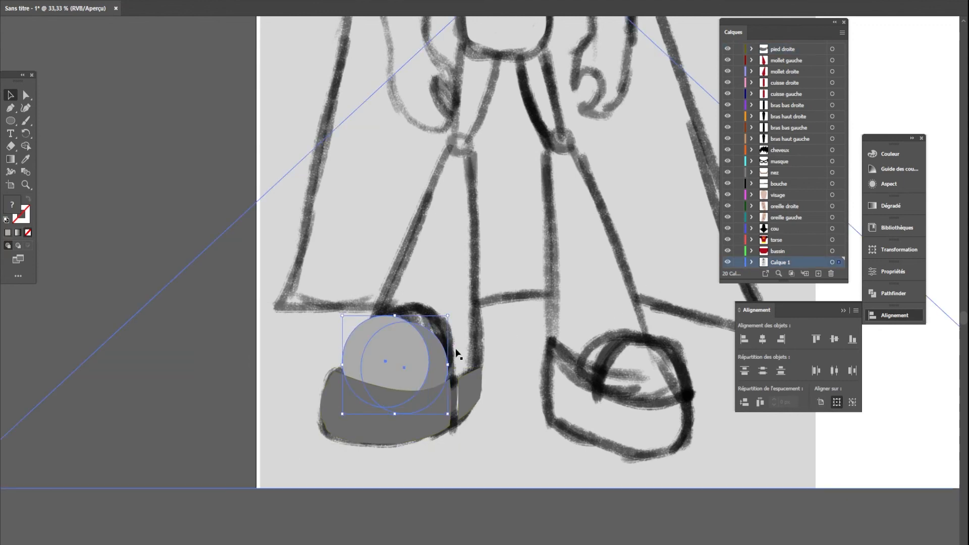
key(Delete)
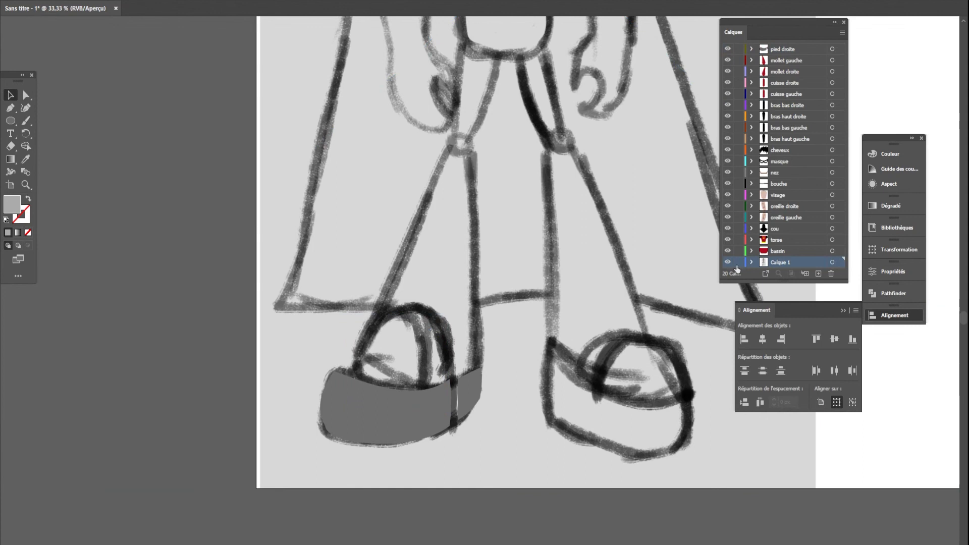
click(791, 48)
Step: Draw a closed curved shape around the whole right shoe with the Pen tool, using the shoe front's grey fill
click(403, 401)
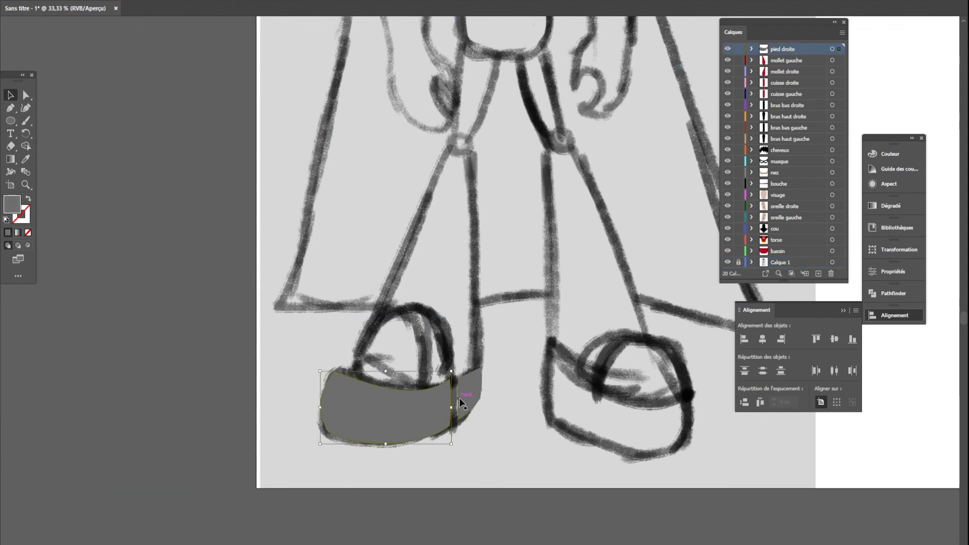
click(11, 112)
click(327, 386)
drag(362, 351, 467, 372)
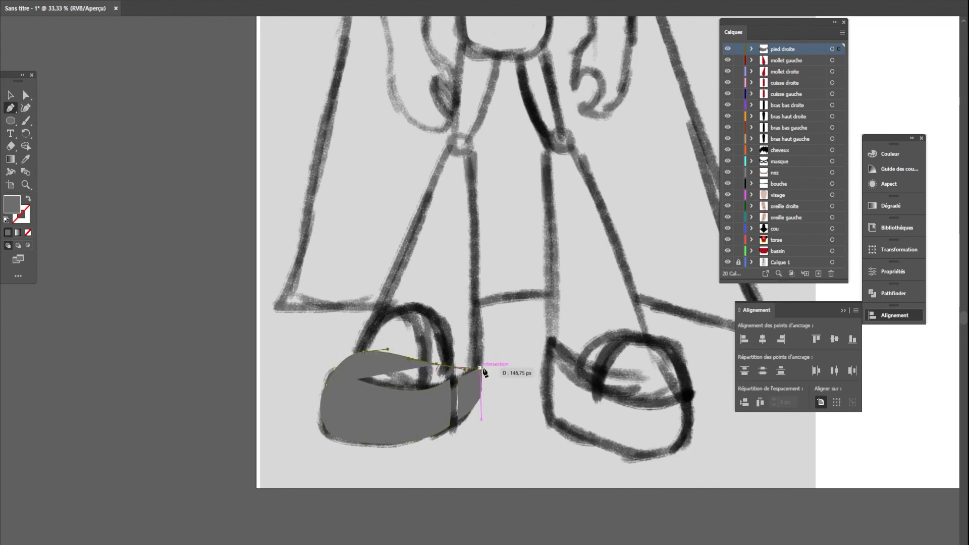
click(479, 369)
click(479, 402)
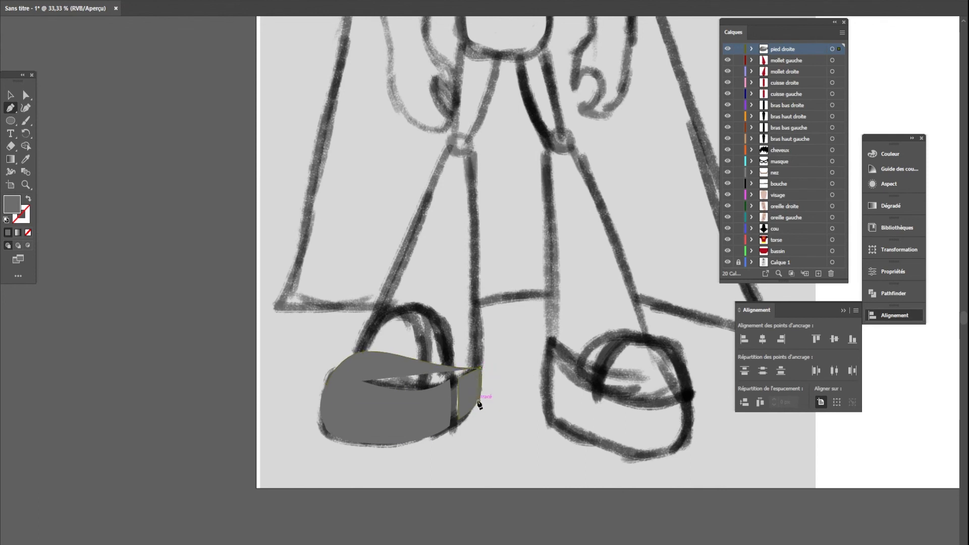
click(458, 420)
click(449, 426)
drag(376, 443, 312, 444)
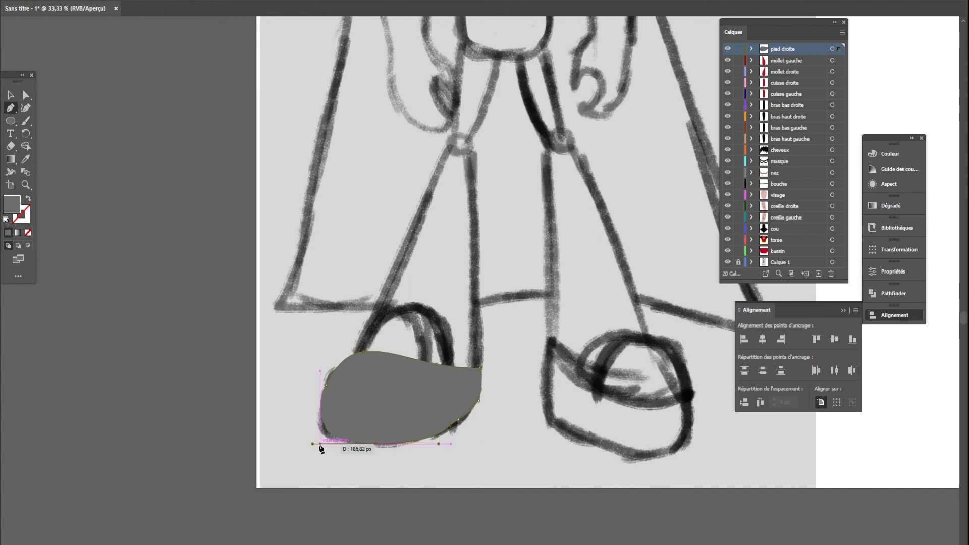
drag(321, 395, 316, 395)
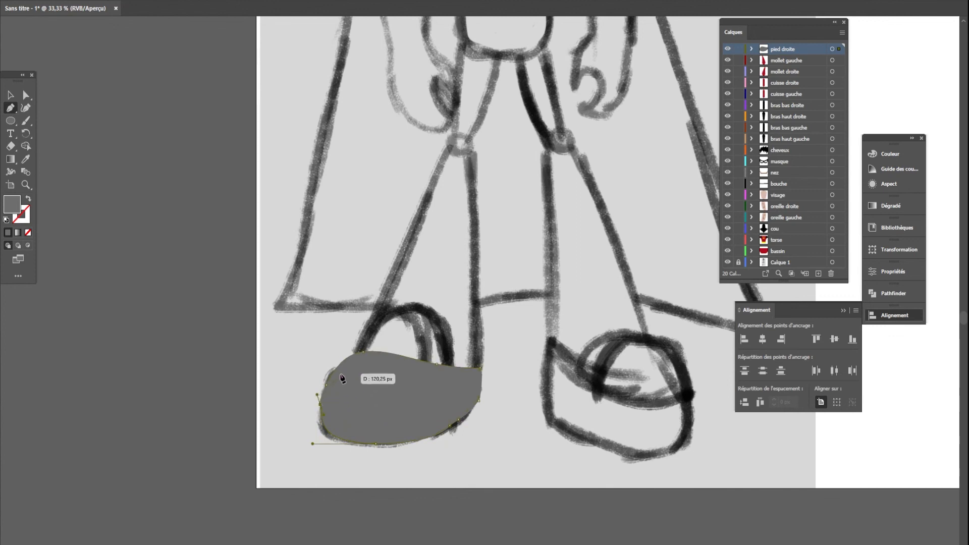
ctrl+click(325, 384)
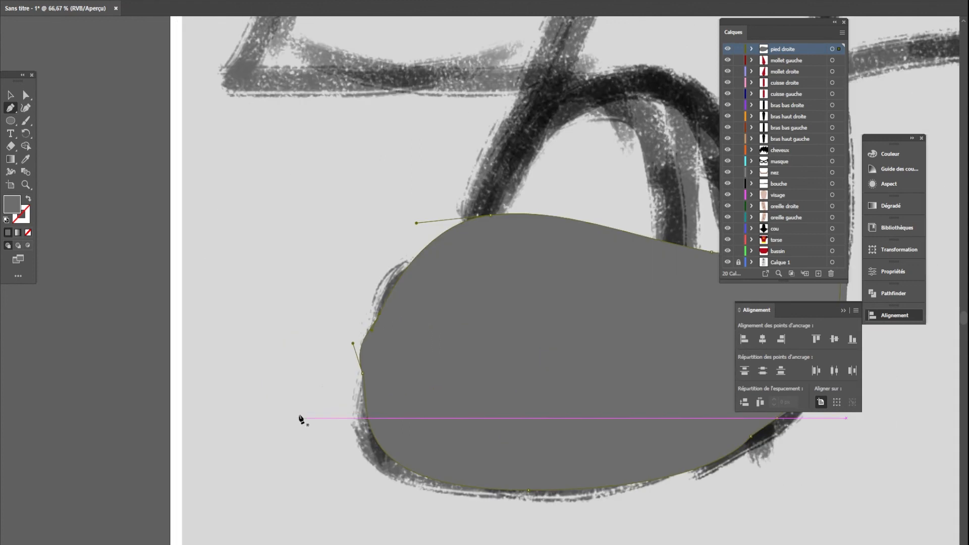
Step: Adjust the direction handle on the outer edge of the whole-shoe shape to smooth its bulge
scroll(302, 404, up, 3)
click(26, 95)
scroll(361, 390, up, 3)
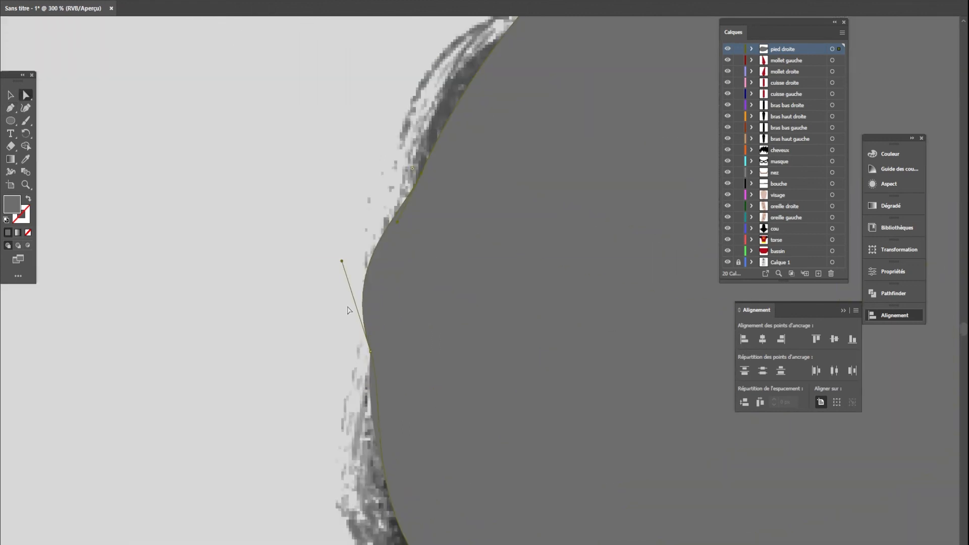
drag(341, 265, 370, 313)
scroll(399, 282, down, 4)
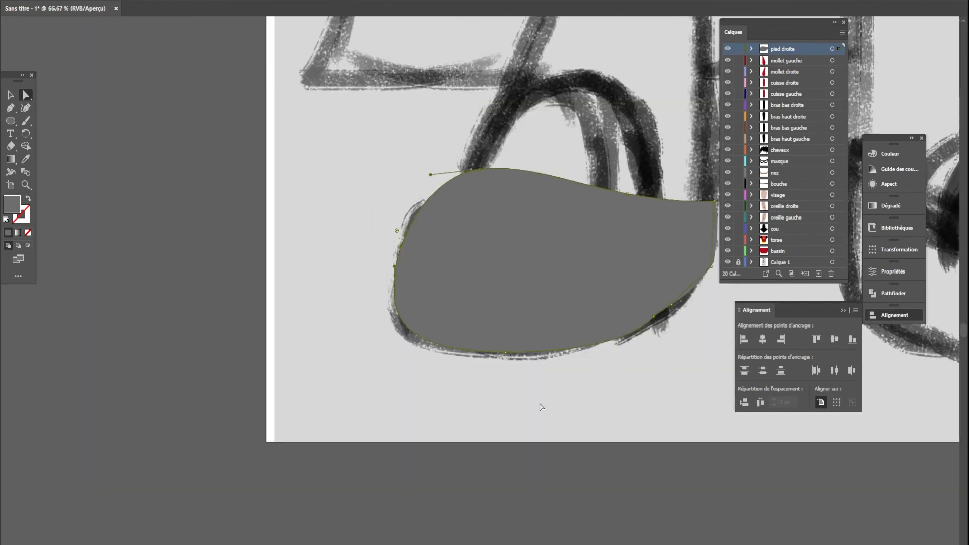
Step: Send the whole-shoe shape to the back, behind the two grey shoe pieces
drag(3, 87, 3, 91)
click(9, 95)
scroll(285, 242, down, 3)
drag(394, 272, 382, 349)
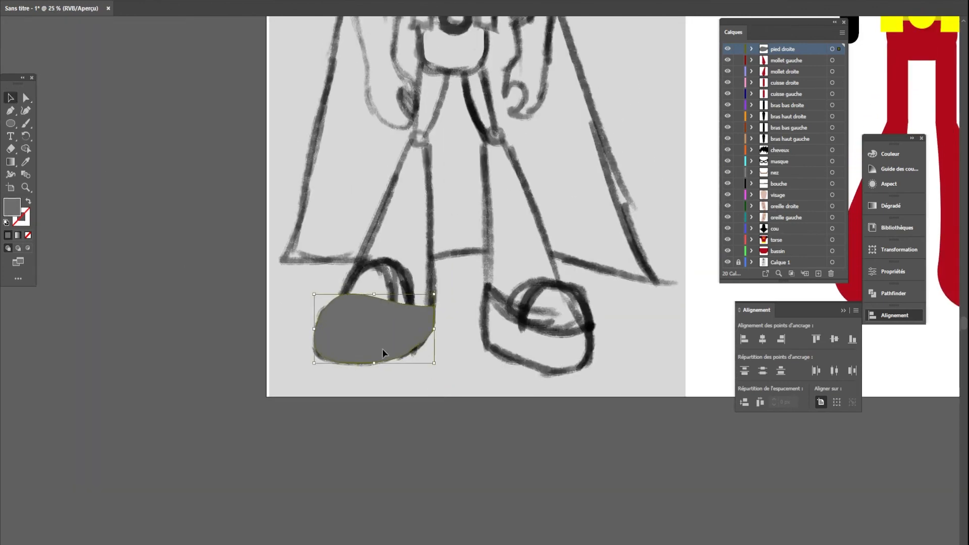
right_click(400, 317)
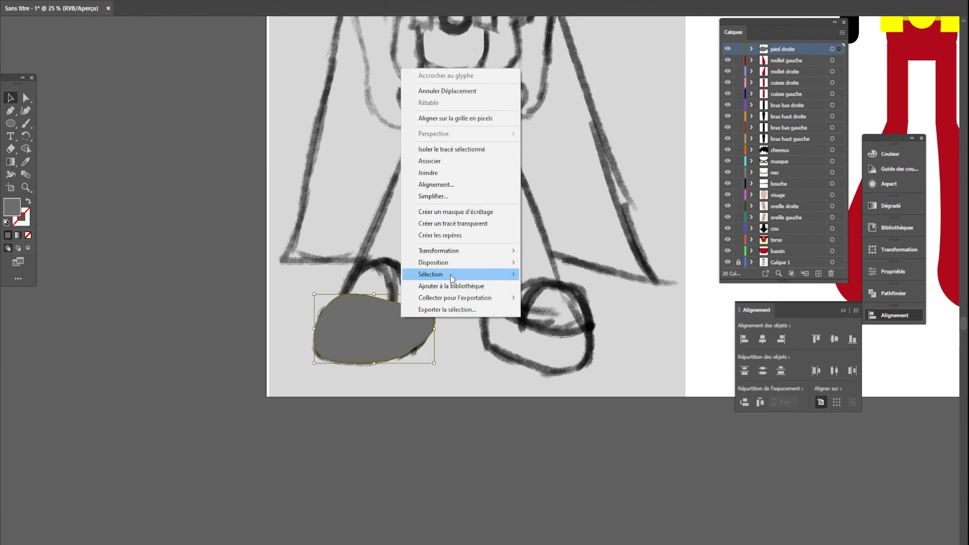
mouse_move(485, 263)
click(574, 294)
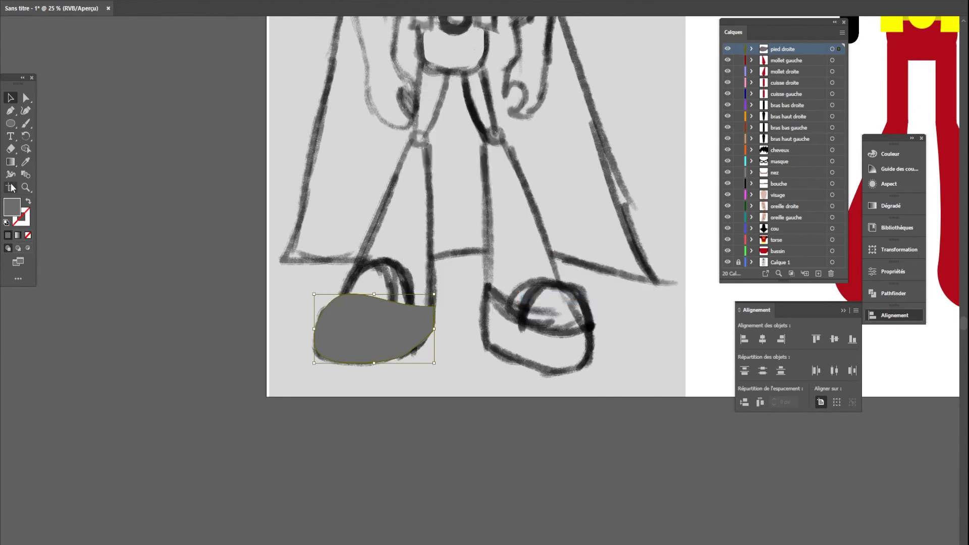
Step: Fill the whole-shoe shape behind the grey pieces with black, #000000
double_click(11, 208)
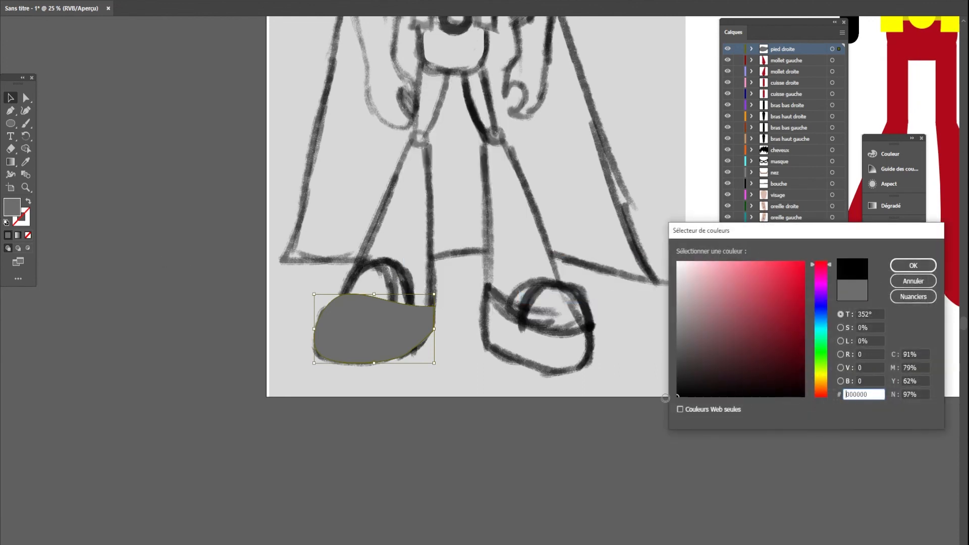
text(000000)
click(905, 269)
scroll(343, 376, up, 1)
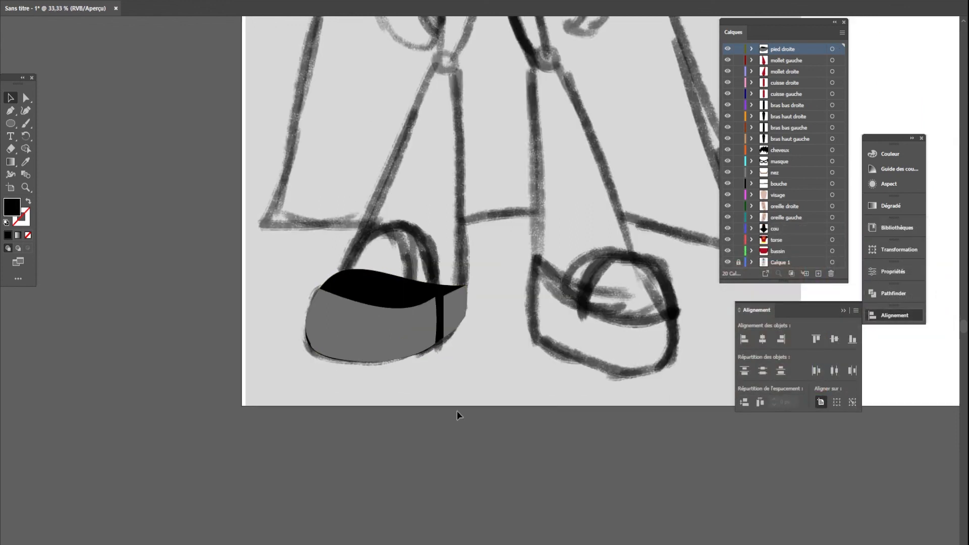
scroll(350, 449, down, 2)
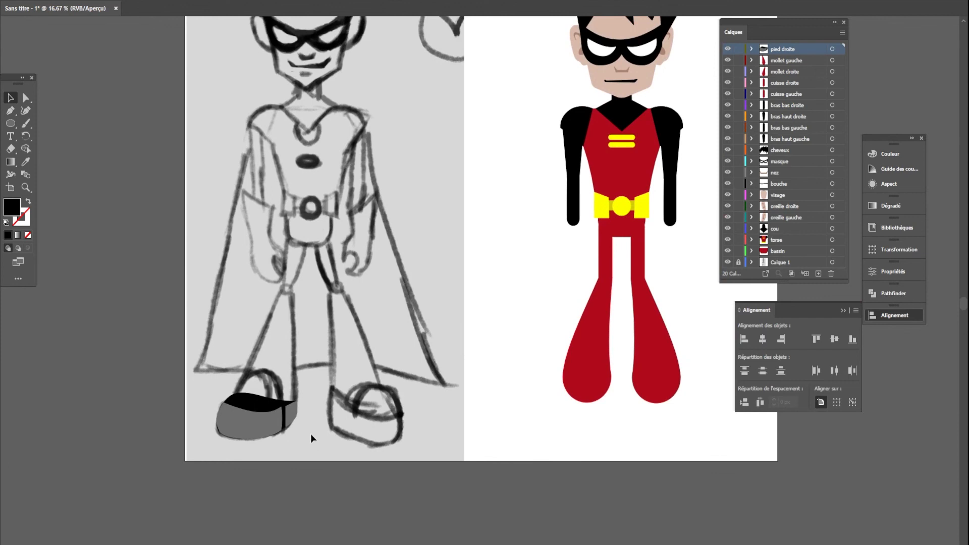
Step: Move the complete right shoe from the sketch onto the base of the character's right leg
mouse_move(269, 428)
mouse_down()
mouse_move(599, 407)
mouse_move(596, 399)
mouse_move(610, 474)
mouse_up()
click(601, 426)
scroll(622, 443, up, 2)
scroll(538, 434, up, 1)
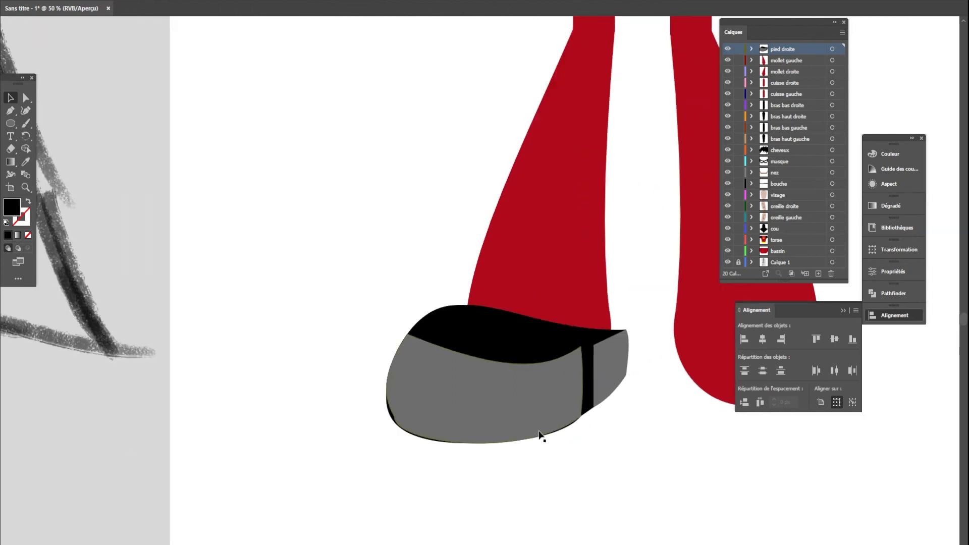
Step: Reshape the outer edge of the grey shoe front by adjusting the direction handles of its outer anchor point
drag(580, 434, 536, 468)
click(433, 348)
click(26, 97)
scroll(382, 465, up, 1)
click(339, 449)
drag(333, 446, 322, 390)
drag(328, 483, 350, 495)
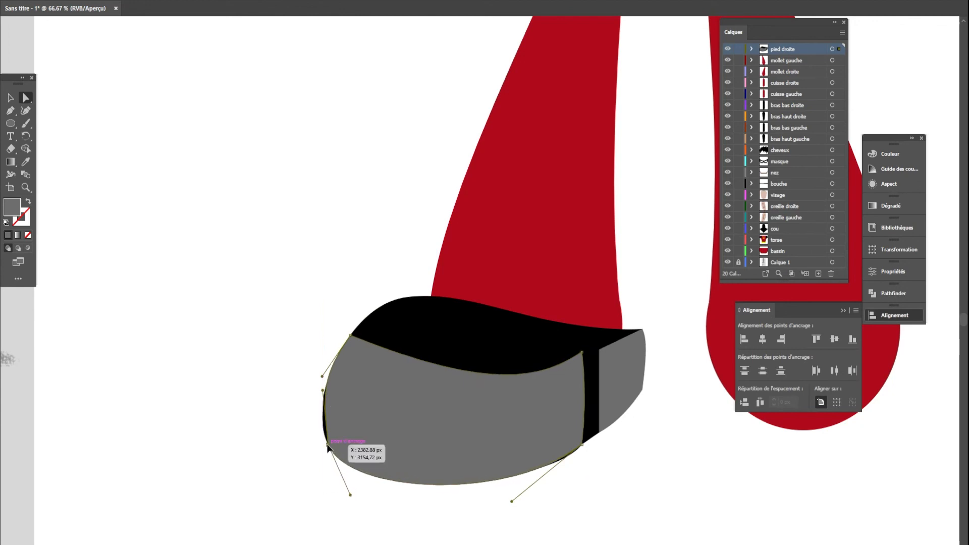
Step: Refine both direction handles along the shoe front's outer edge so the grey covers the black sliver behind it
click(260, 448)
scroll(310, 457, up, 3)
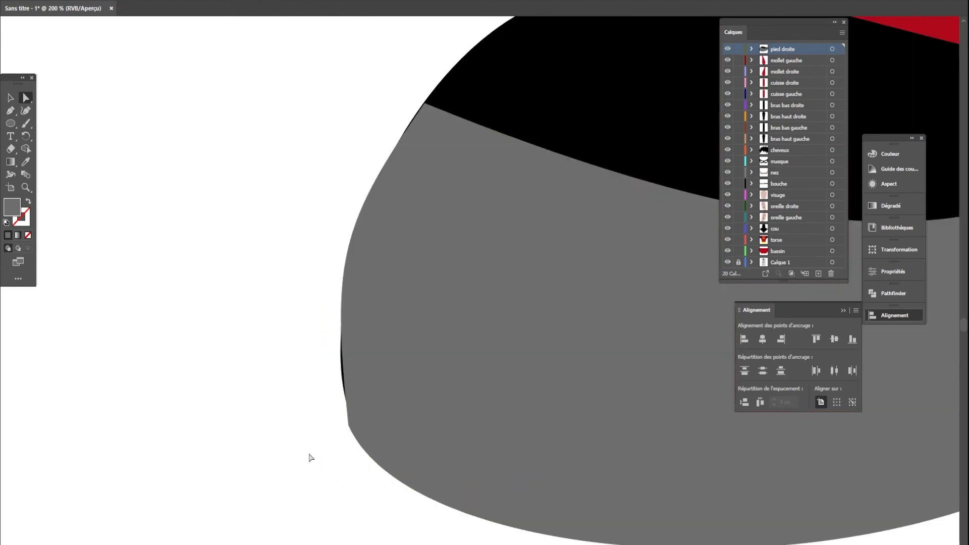
click(348, 422)
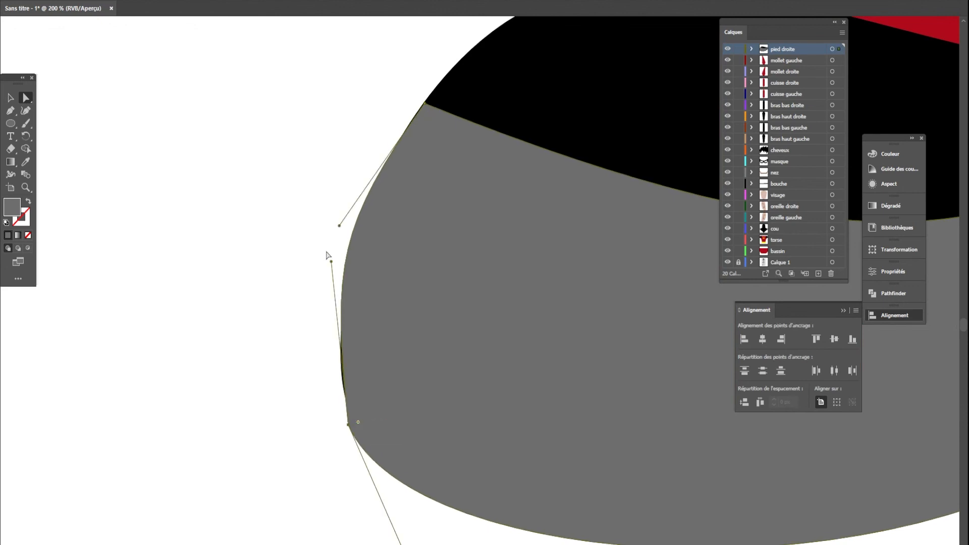
drag(331, 261, 326, 305)
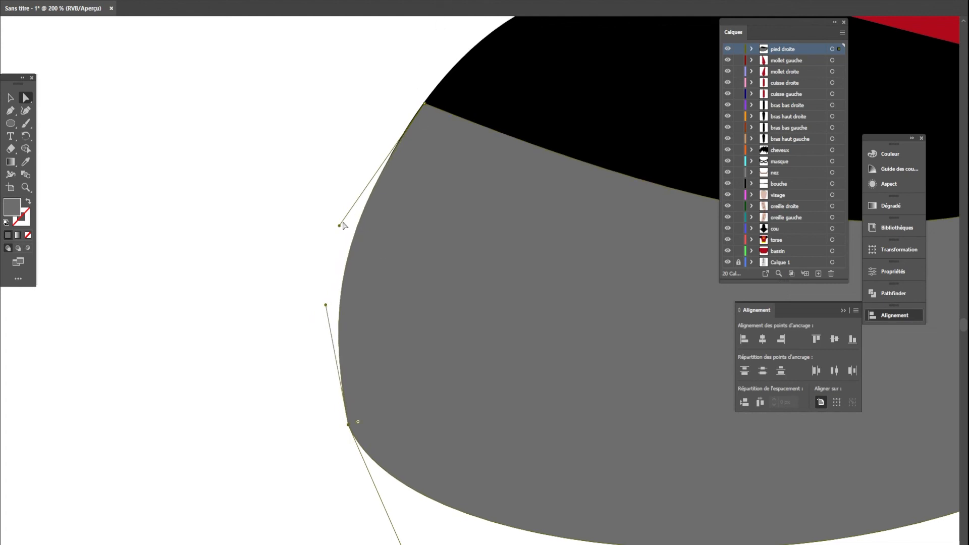
drag(339, 225, 347, 202)
scroll(388, 316, down, 2)
click(429, 466)
scroll(430, 466, down, 5)
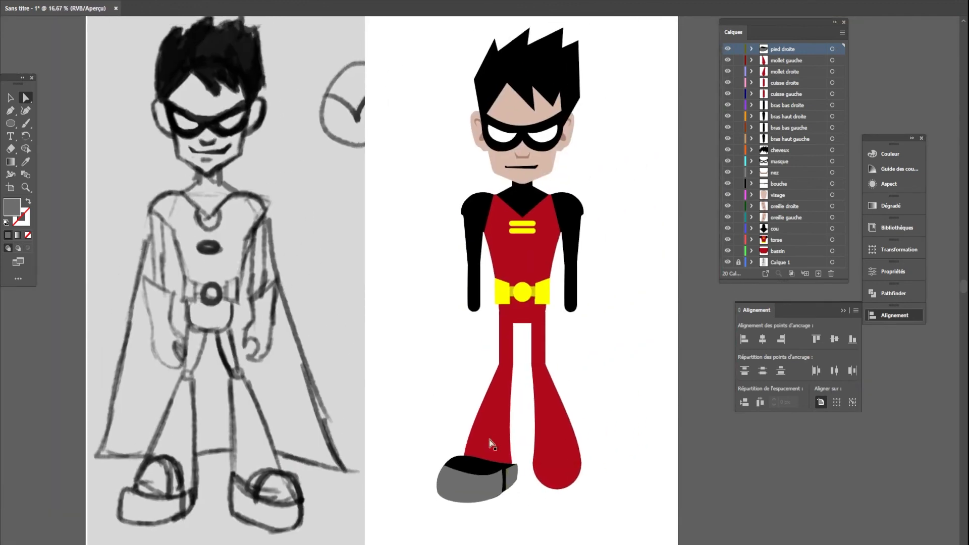
Step: Draw a closed, curved grey upper piece with the Pen tool across the top of the right shoe, covering the trouser hem
scroll(505, 469, up, 3)
drag(564, 514, 576, 425)
click(10, 110)
click(381, 313)
drag(419, 273, 474, 297)
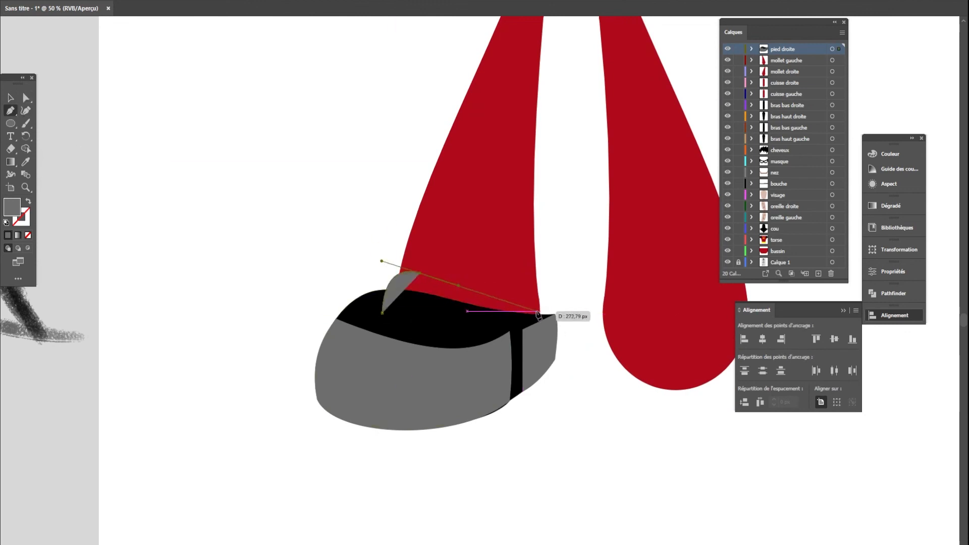
drag(549, 315, 559, 315)
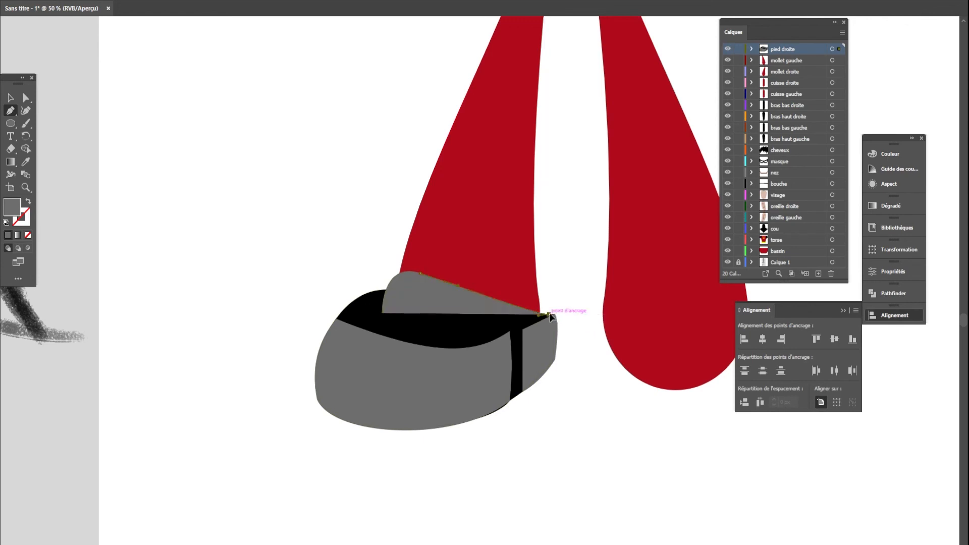
drag(382, 313, 381, 261)
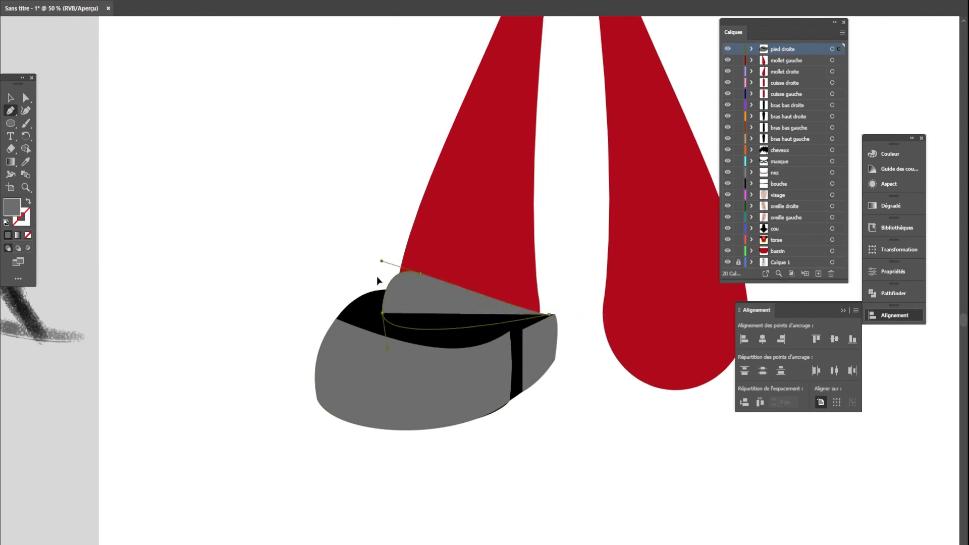
click(10, 97)
Step: Examine the right shoe in relation to the whole character and the sketch
scroll(257, 190, down, 2)
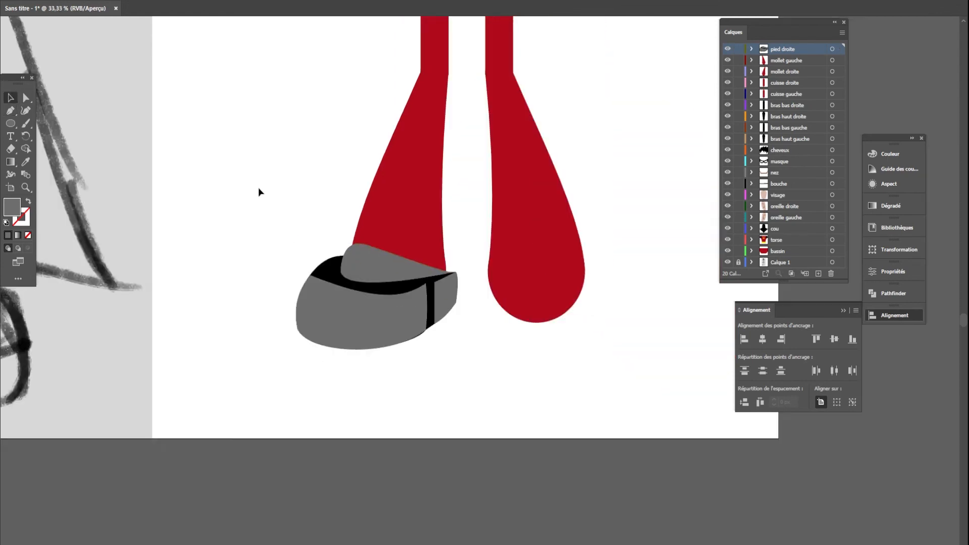
scroll(384, 327, down, 2)
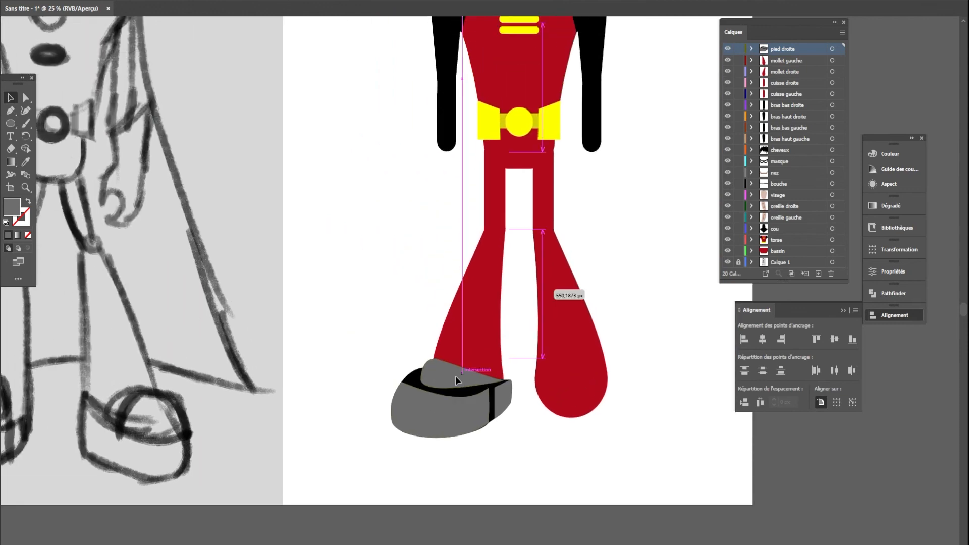
click(522, 455)
scroll(524, 456, down, 1)
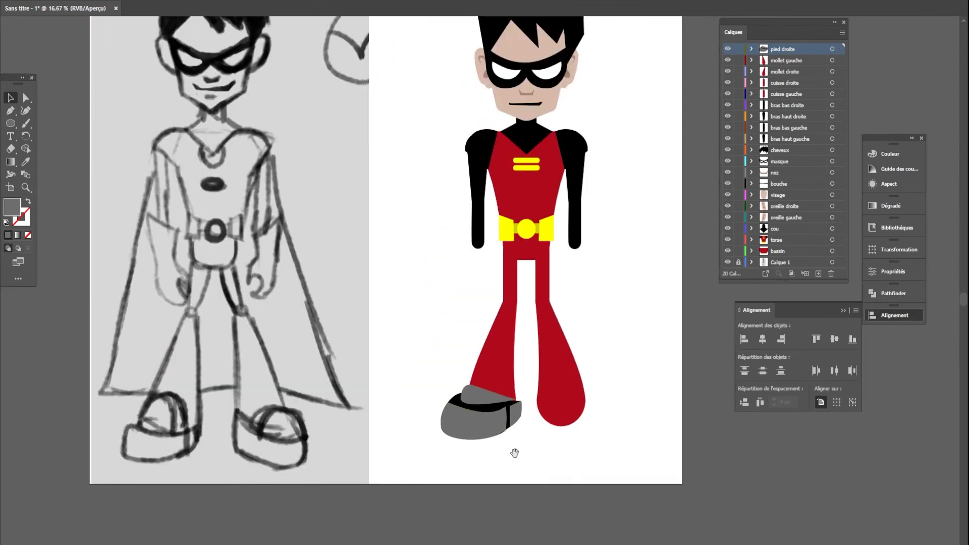
scroll(515, 453, down, 2)
mouse_move(537, 446)
mouse_down()
mouse_move(525, 462)
mouse_move(518, 447)
mouse_up()
scroll(526, 460, up, 1)
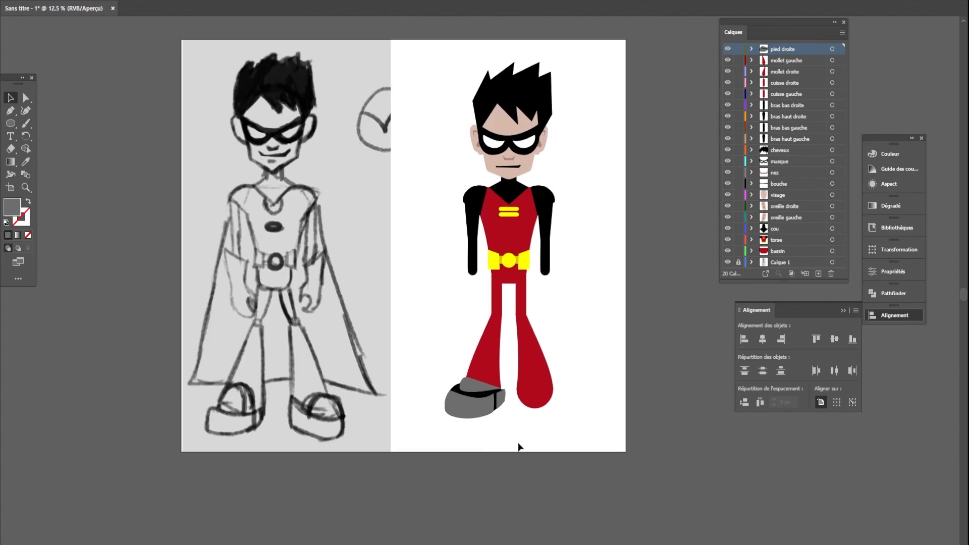
drag(410, 377, 410, 378)
click(546, 459)
Step: Copy the whole right shoe with the other layers locked, and lock the "pied droite" layer as well
drag(738, 61, 738, 257)
drag(490, 432, 404, 363)
key(ctrl+c)
click(738, 49)
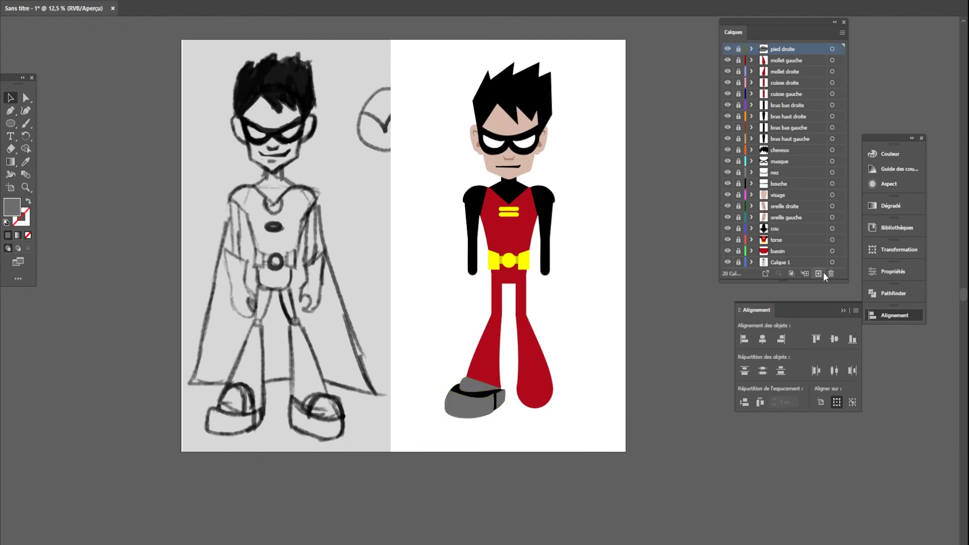
Step: Create a new layer named "pied gauche" and paste the copied shoe onto it
click(818, 273)
text(pied gauche)
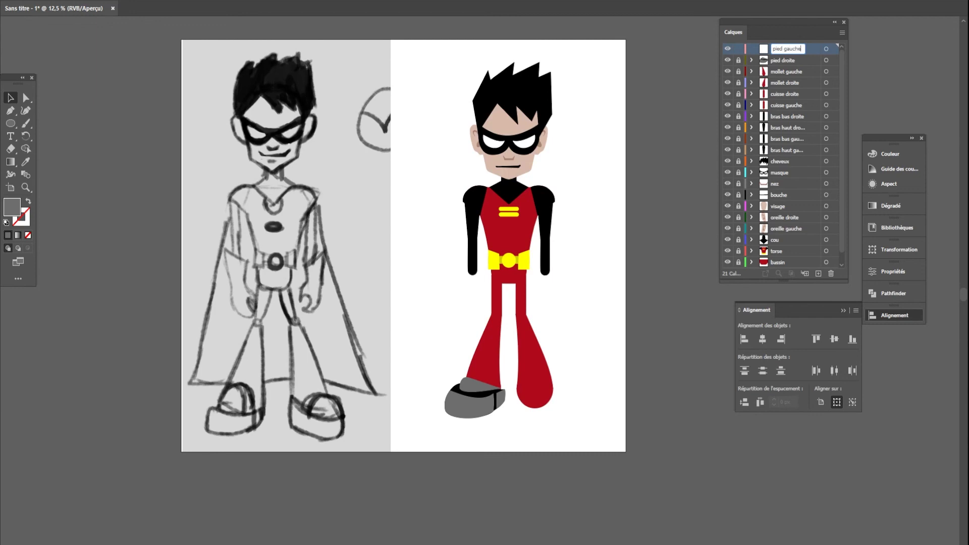
key(ctrl+v)
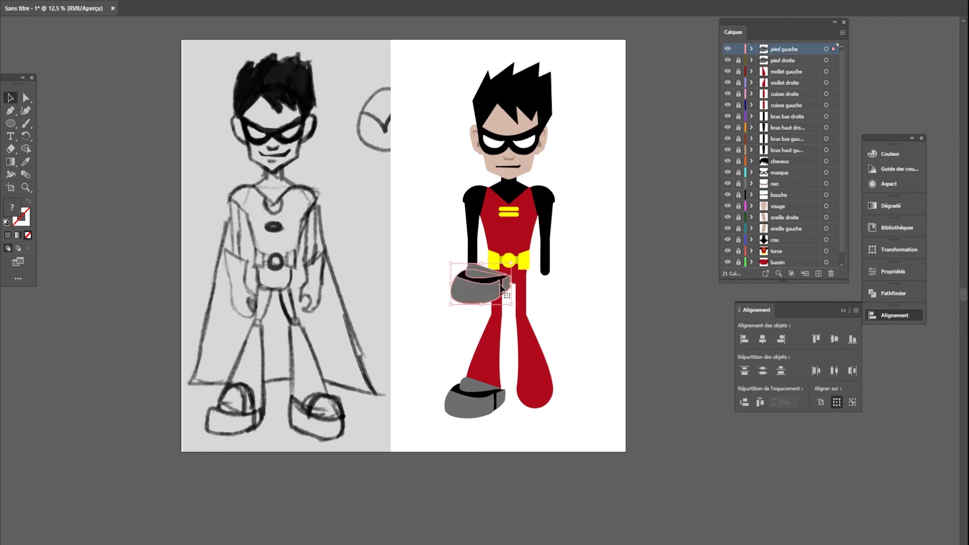
Step: Mirror the pasted shoe horizontally and position it at the base of the character's left leg
drag(488, 292, 544, 415)
right_click(543, 415)
mouse_move(595, 347)
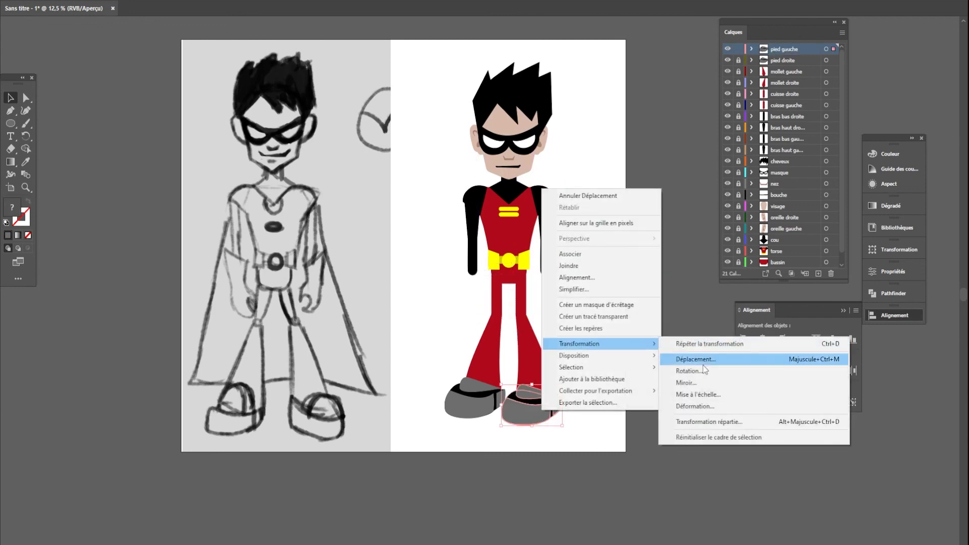
click(699, 388)
click(493, 344)
scroll(505, 408, up, 1)
drag(528, 413, 558, 397)
scroll(517, 391, up, 1)
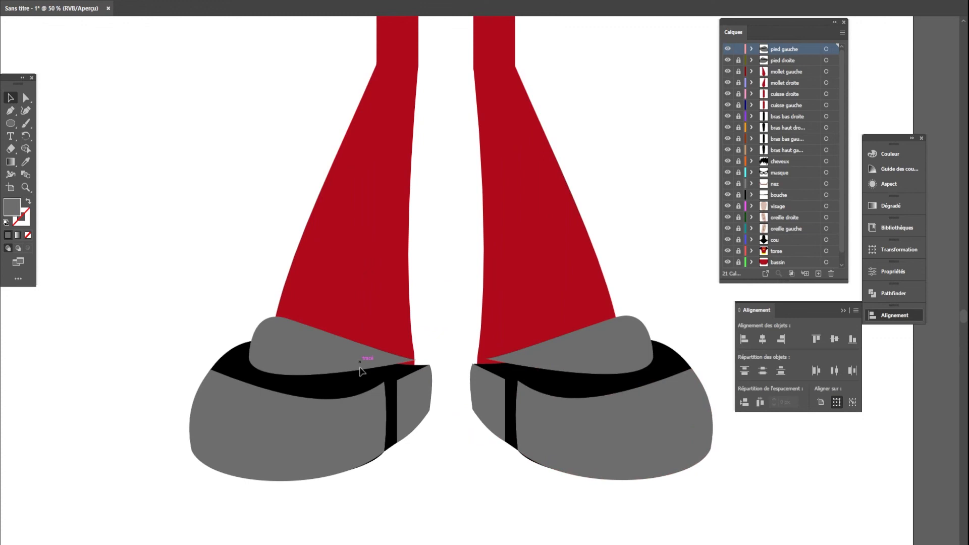
Step: Move the grey upper pieces of both shoes down slightly together
click(518, 351)
shift+click(346, 366)
drag(607, 368, 606, 374)
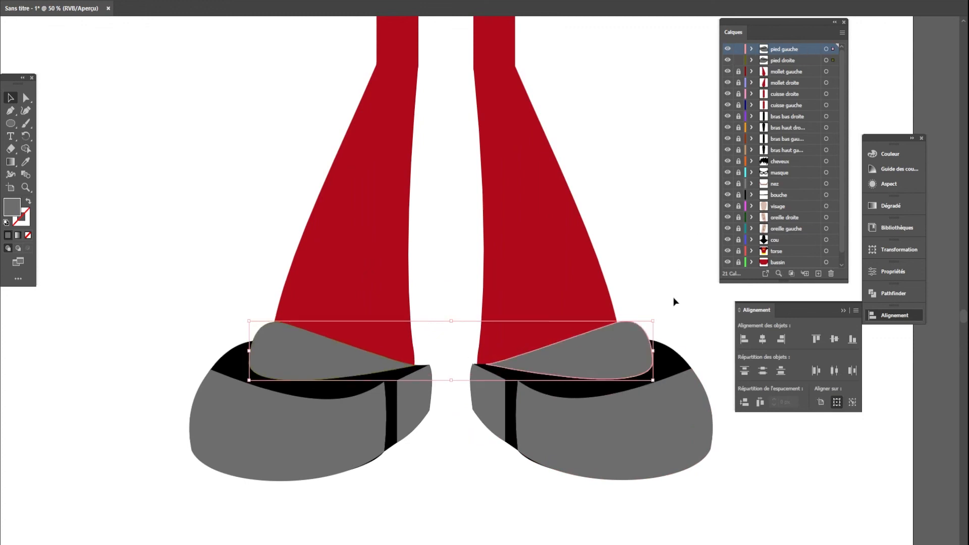
Step: Delete the reference sketch image and its layer "Calque 1"
scroll(648, 243, down, 2)
scroll(651, 239, up, 3)
scroll(649, 234, down, 1)
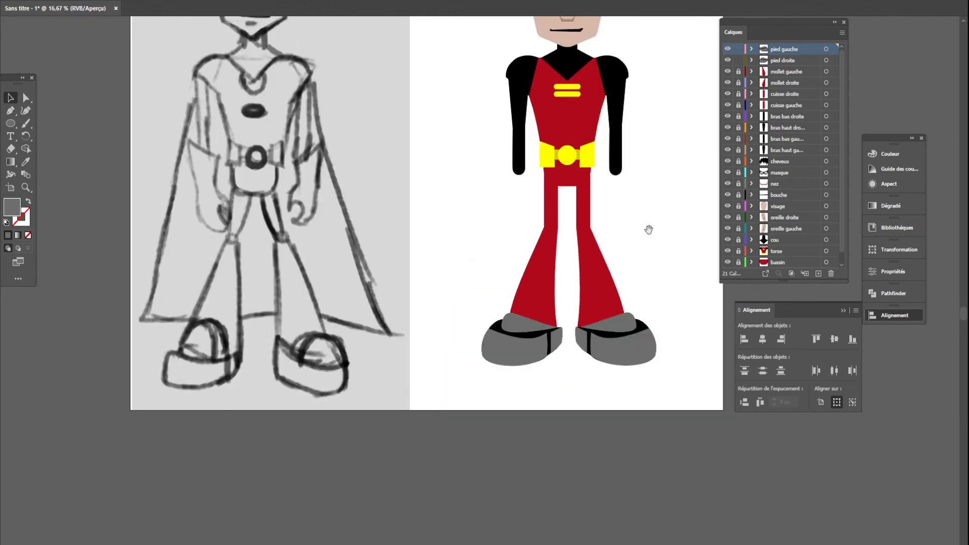
scroll(647, 272, up, 2)
scroll(648, 343, down, 1)
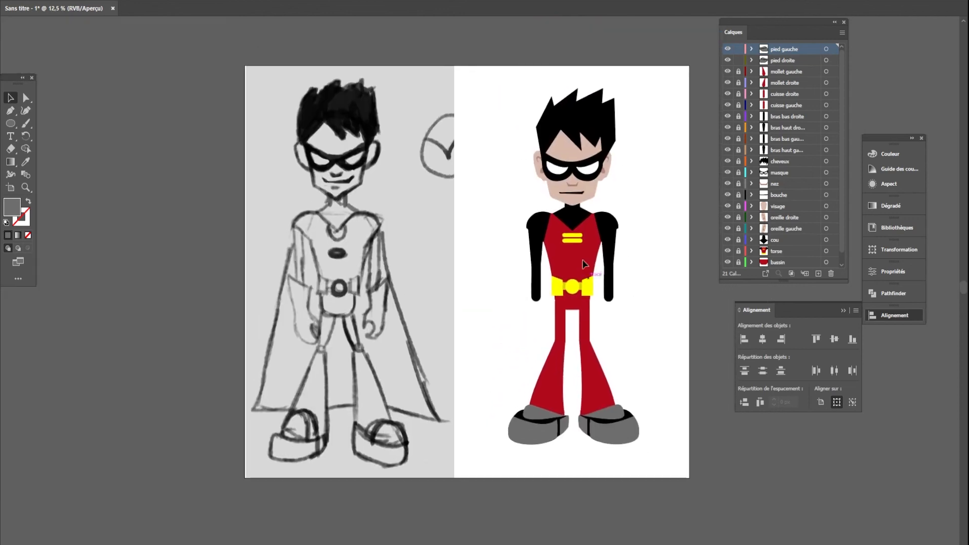
scroll(751, 261, down, 1)
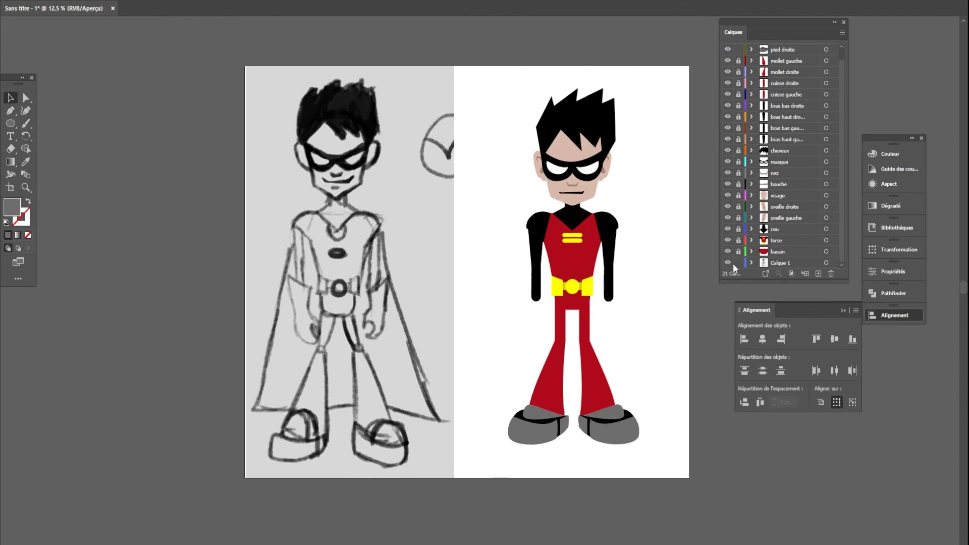
click(728, 263)
click(737, 263)
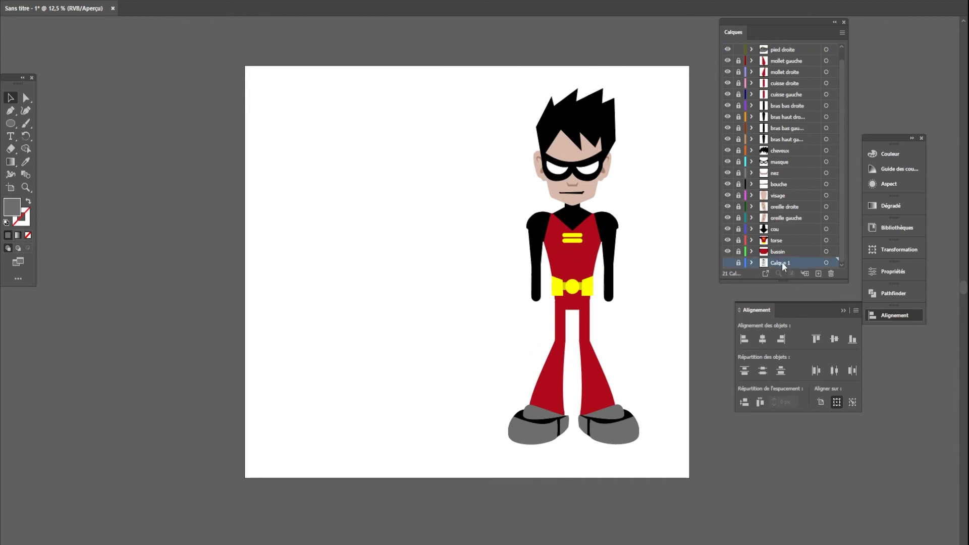
click(727, 262)
click(434, 261)
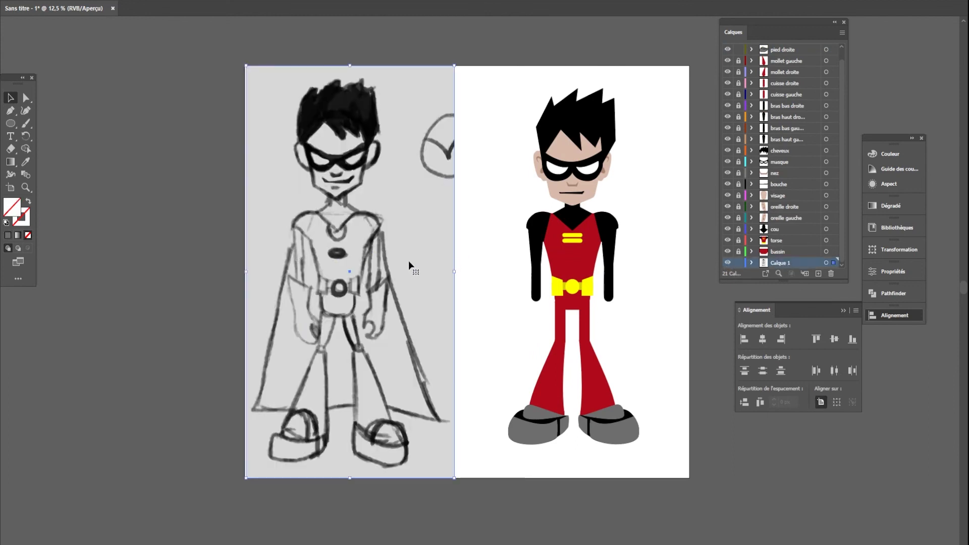
key(Delete)
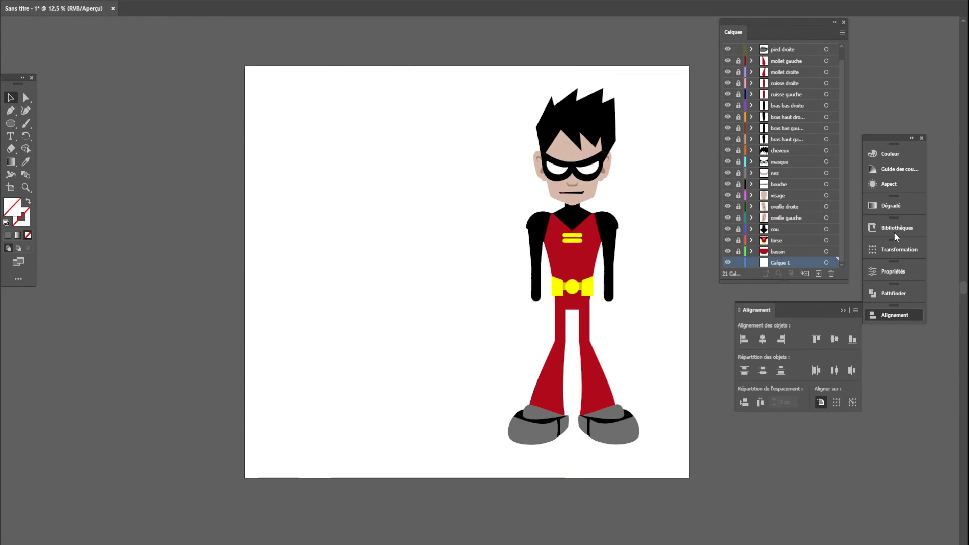
click(831, 274)
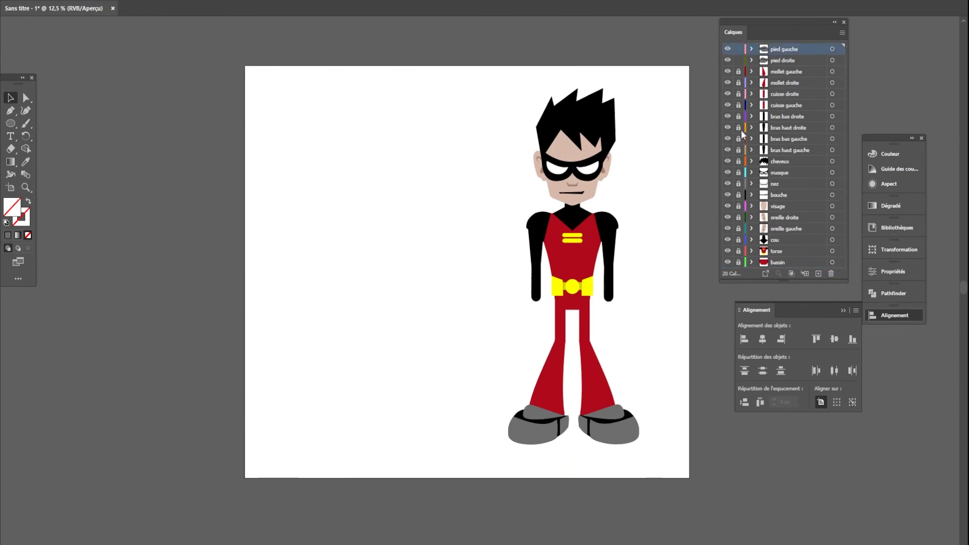
Step: Unlock all layers and move the whole character to the horizontal centre of the artboard
drag(740, 49, 750, 228)
drag(739, 49, 727, 276)
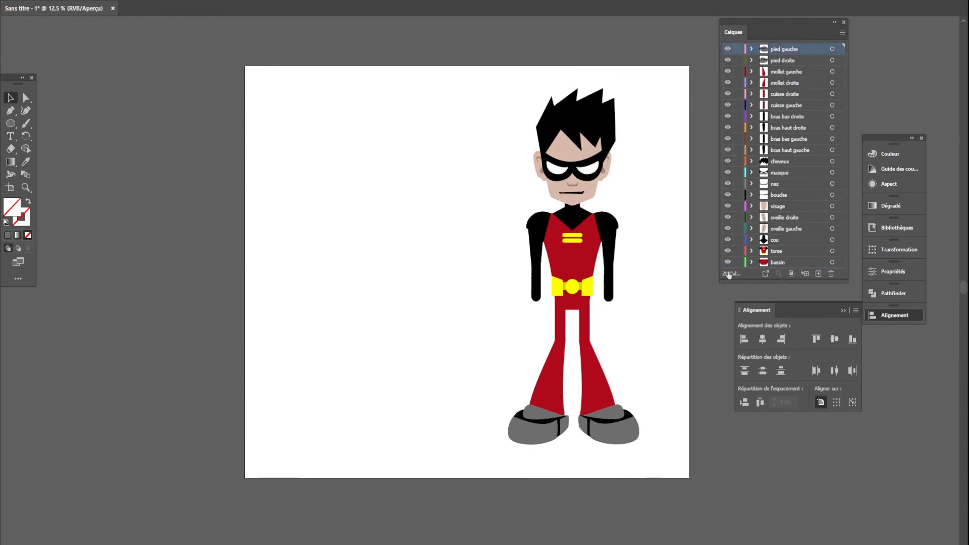
scroll(612, 261, down, 3)
drag(631, 298, 606, 361)
scroll(474, 295, up, 2)
drag(460, 201, 603, 433)
drag(563, 297, 492, 298)
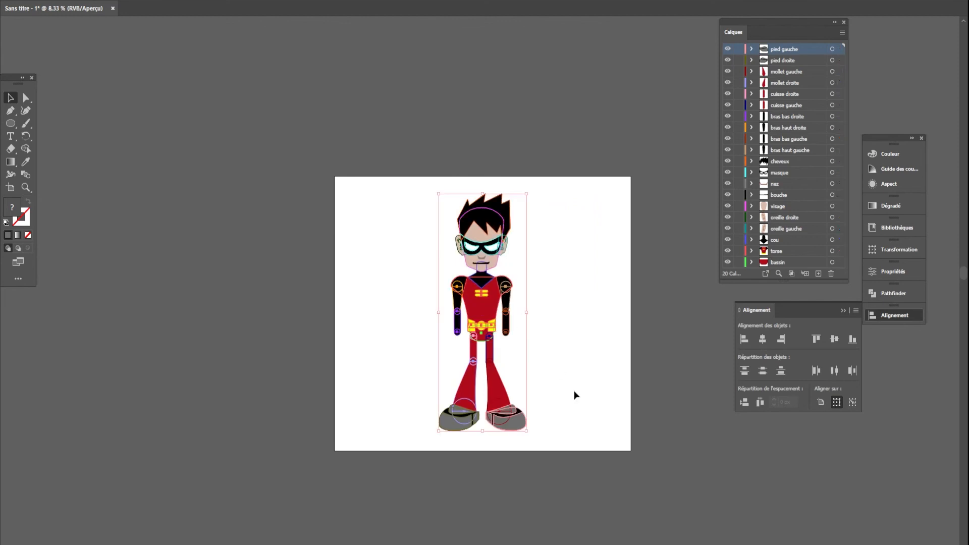
click(573, 394)
scroll(502, 384, up, 1)
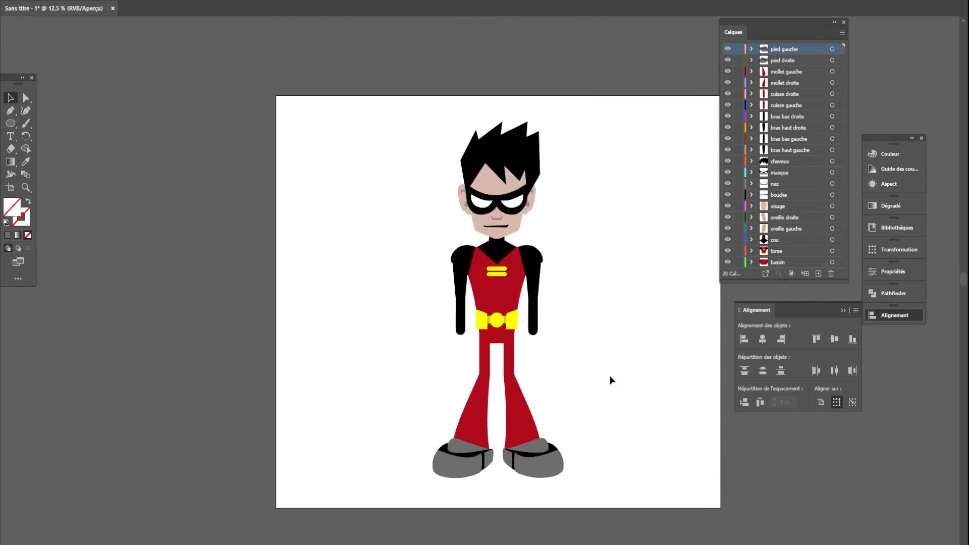